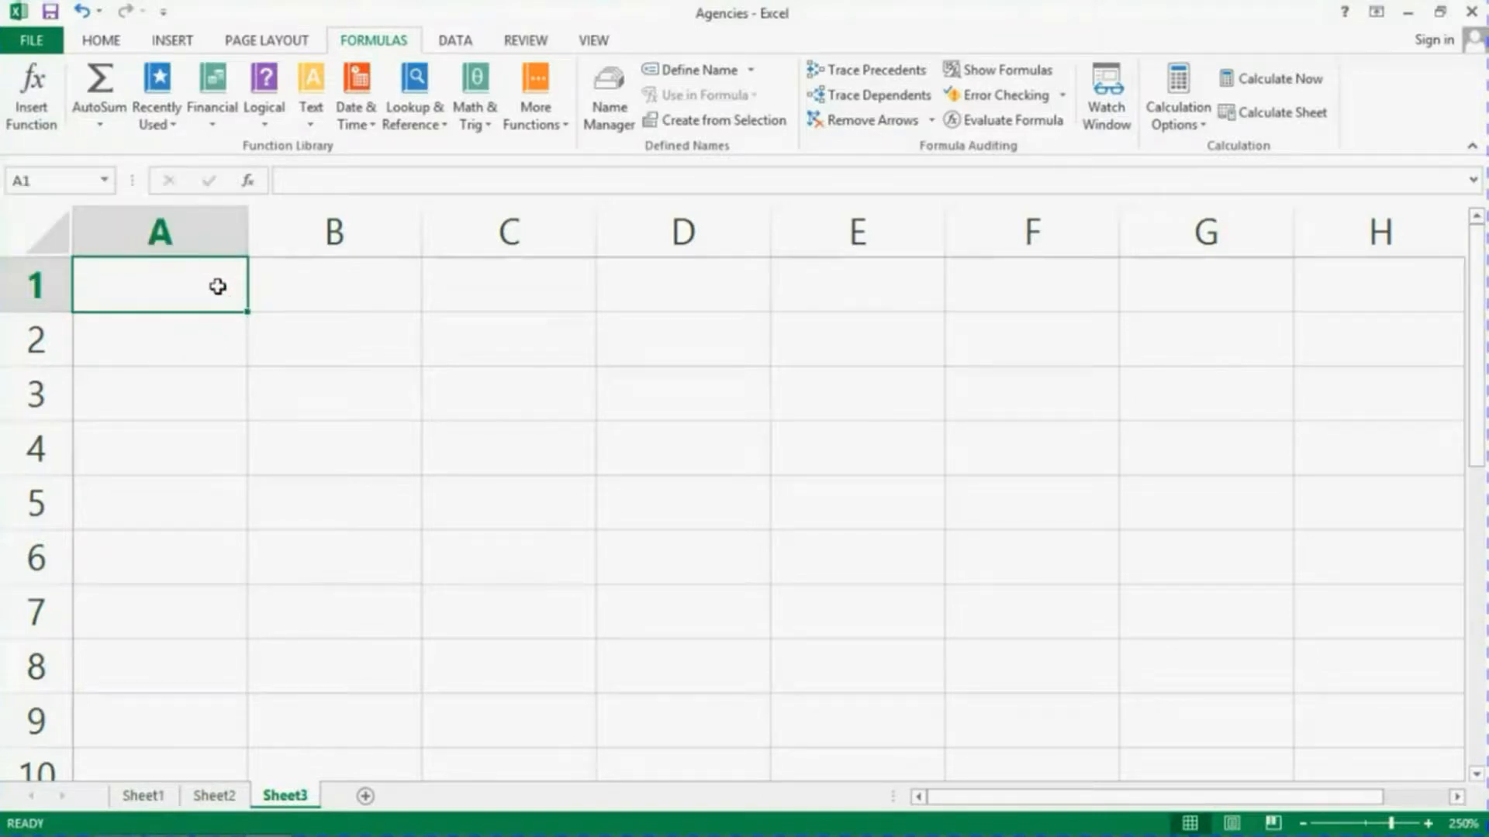
- Enter the value 2 in both cell A1 and cell B1
{"action": "type", "text": "2"}
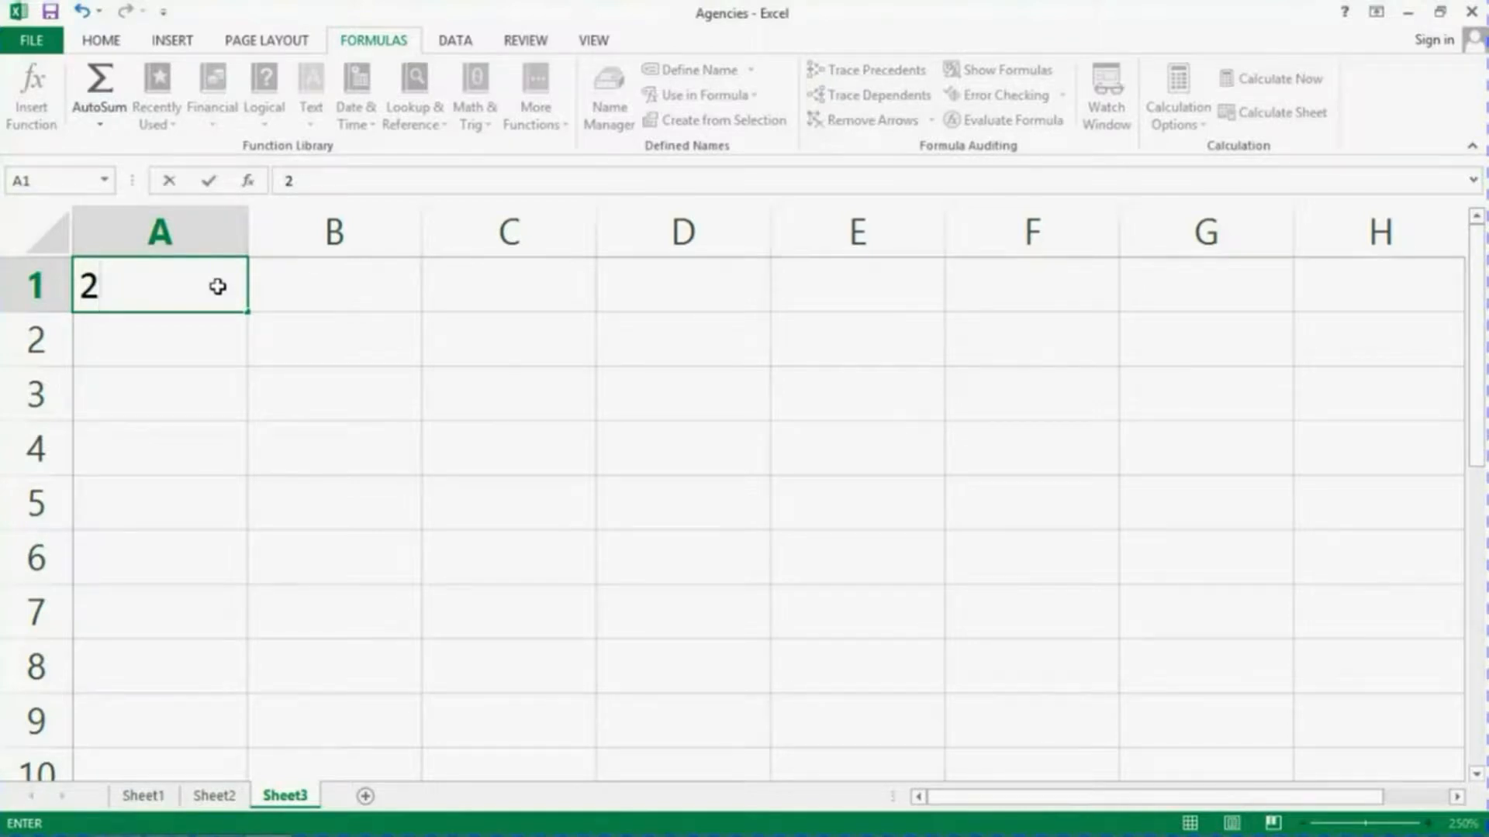
{"action": "key", "text": "Tab"}
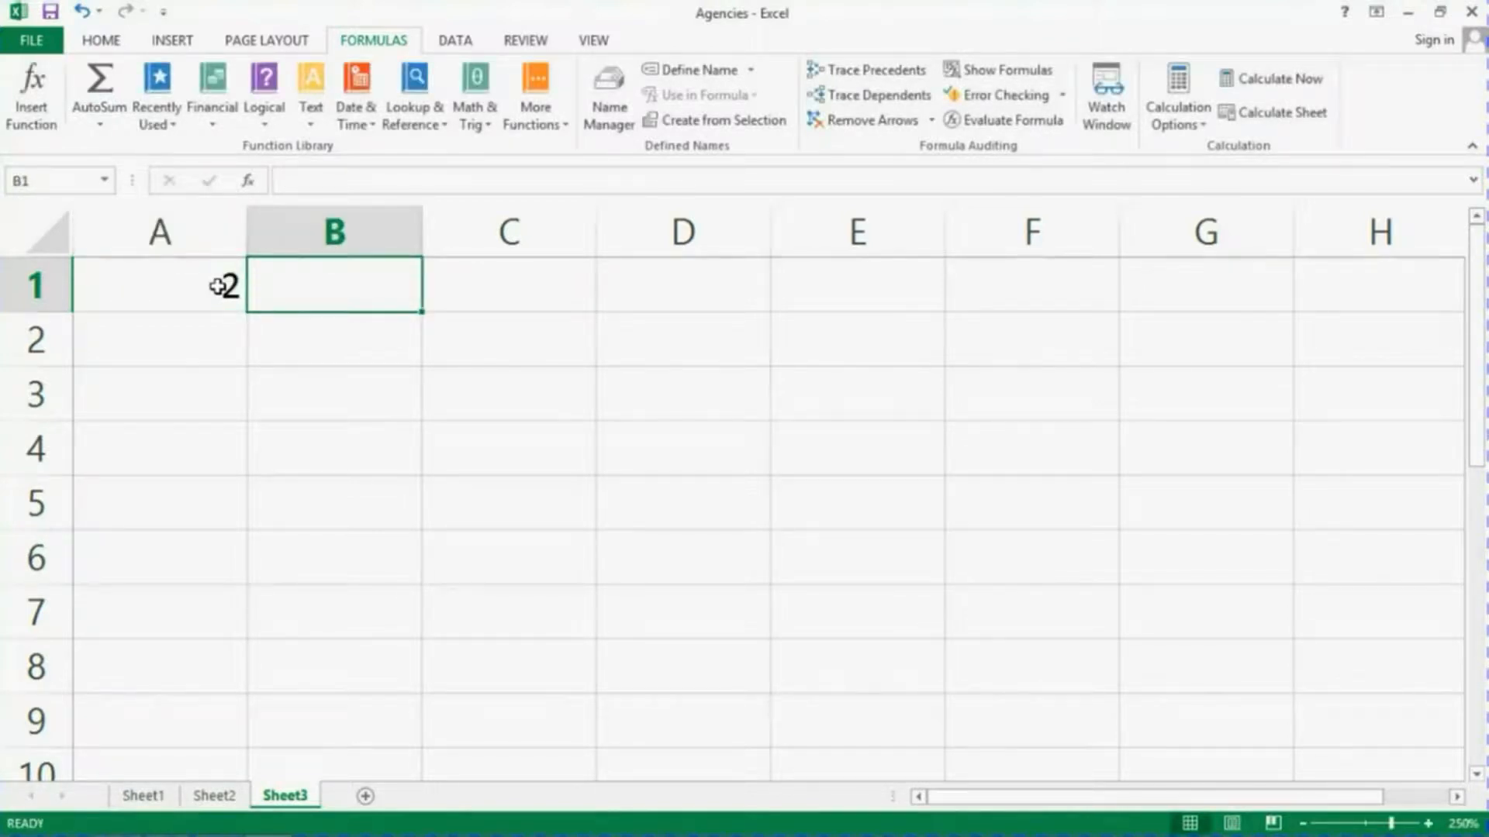
{"action": "type", "text": "2"}
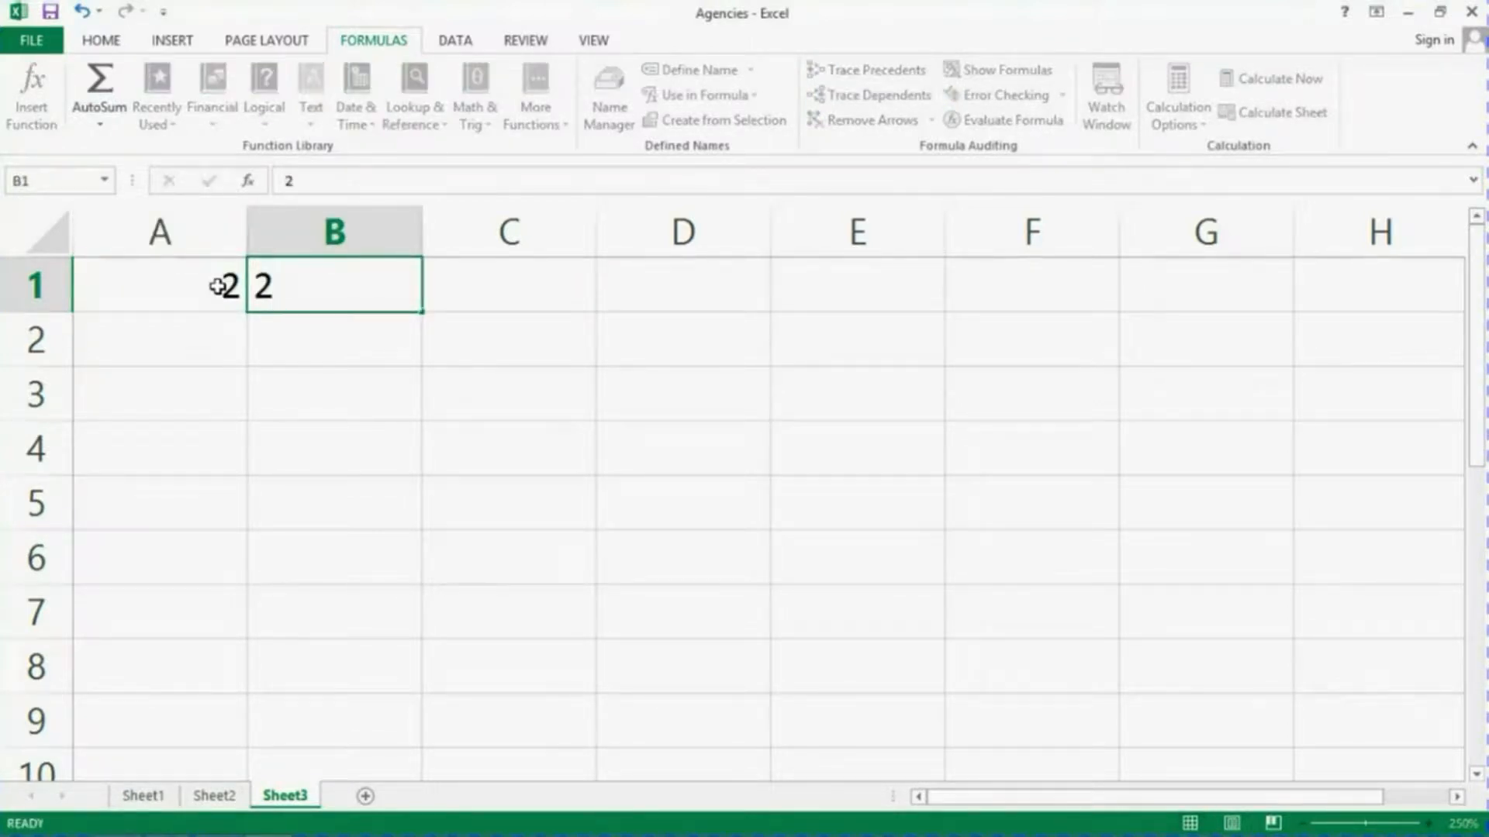
{"action": "key", "text": "Tab"}
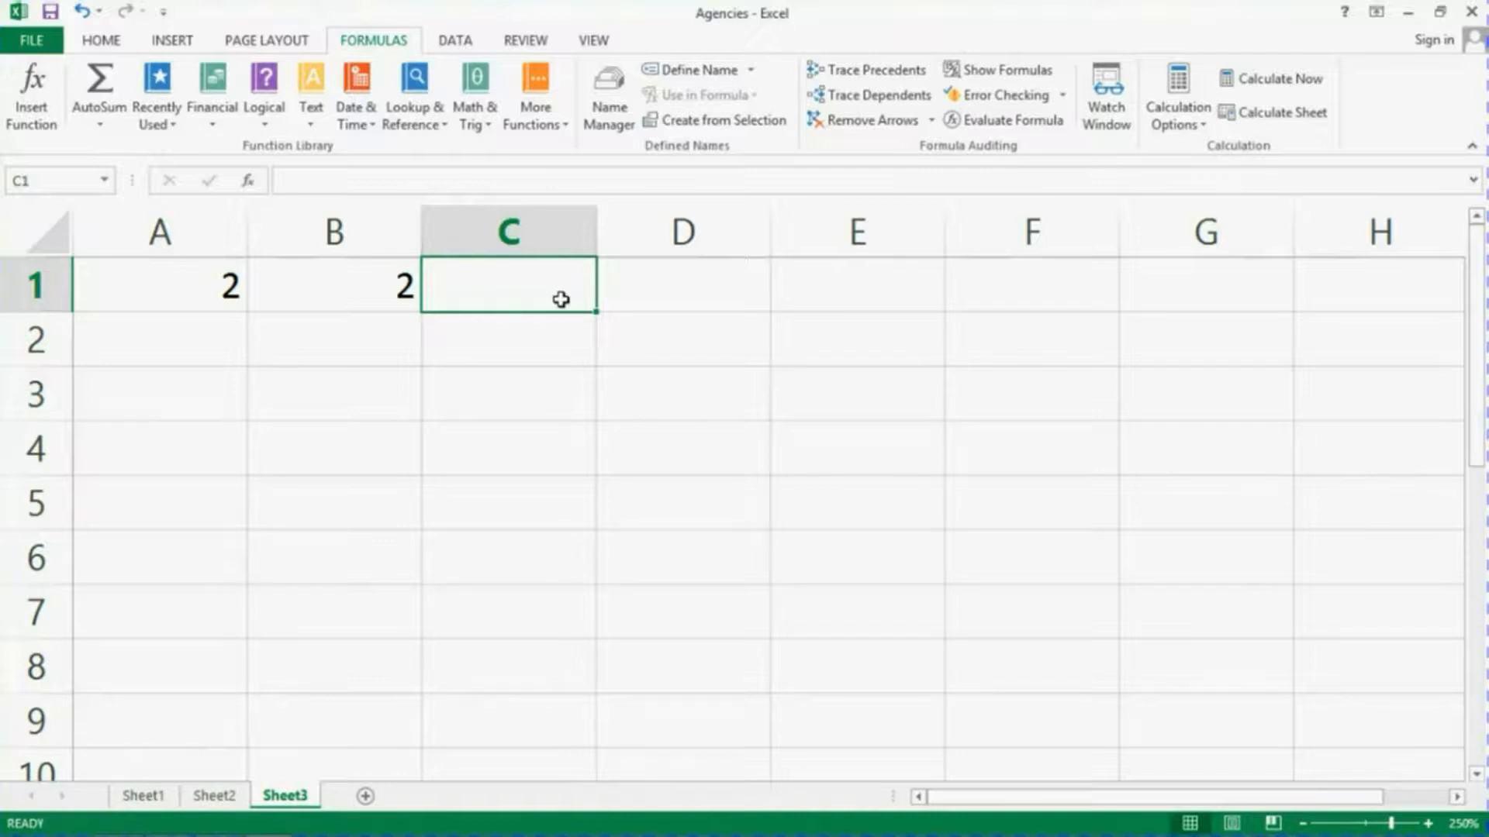
- Enter the addition formula =A1+B1 in cell C1
{"action": "type", "text": "="}
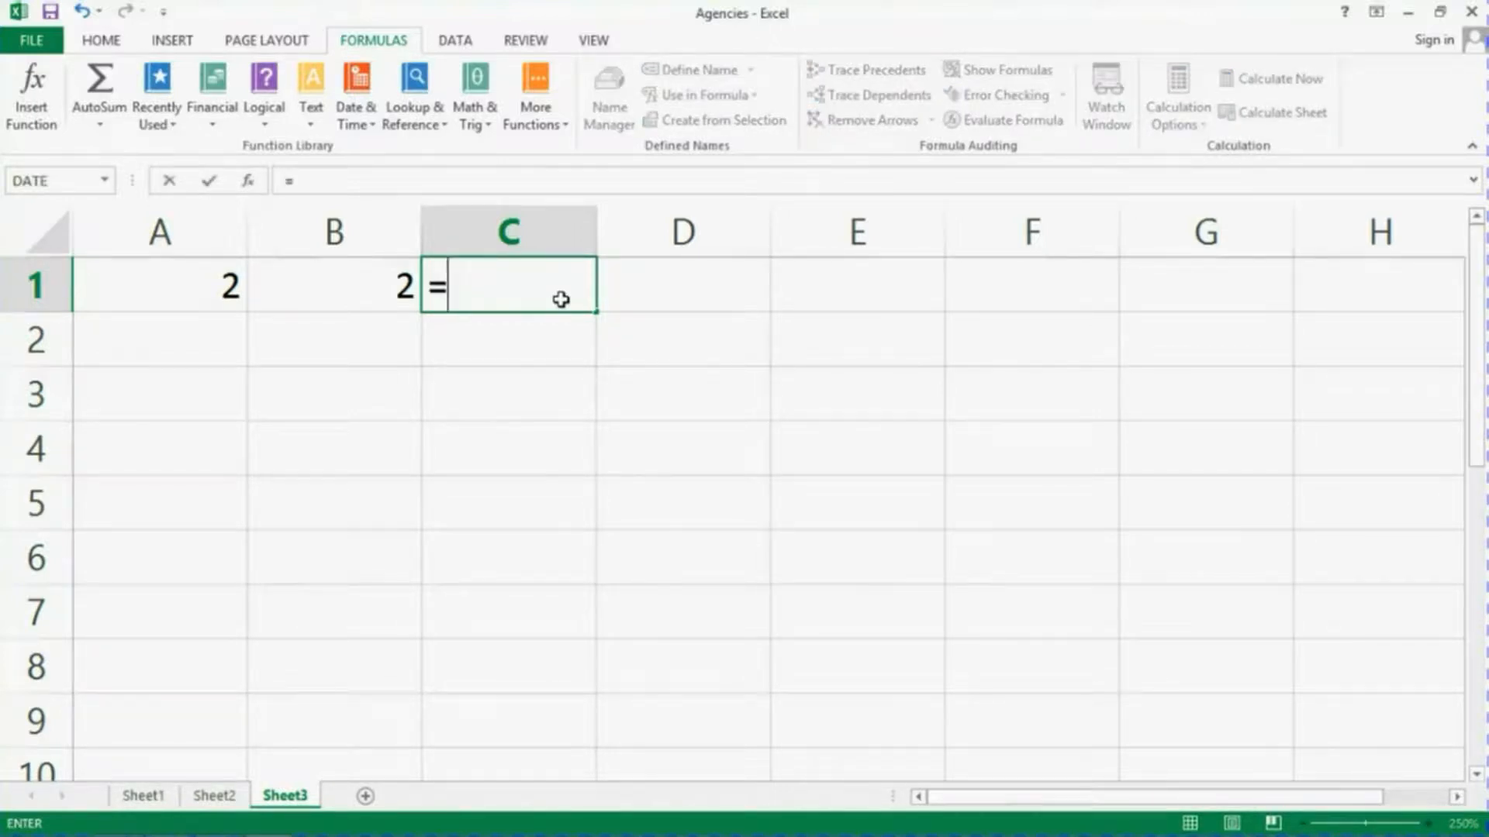
{"action": "type", "text": "A1"}
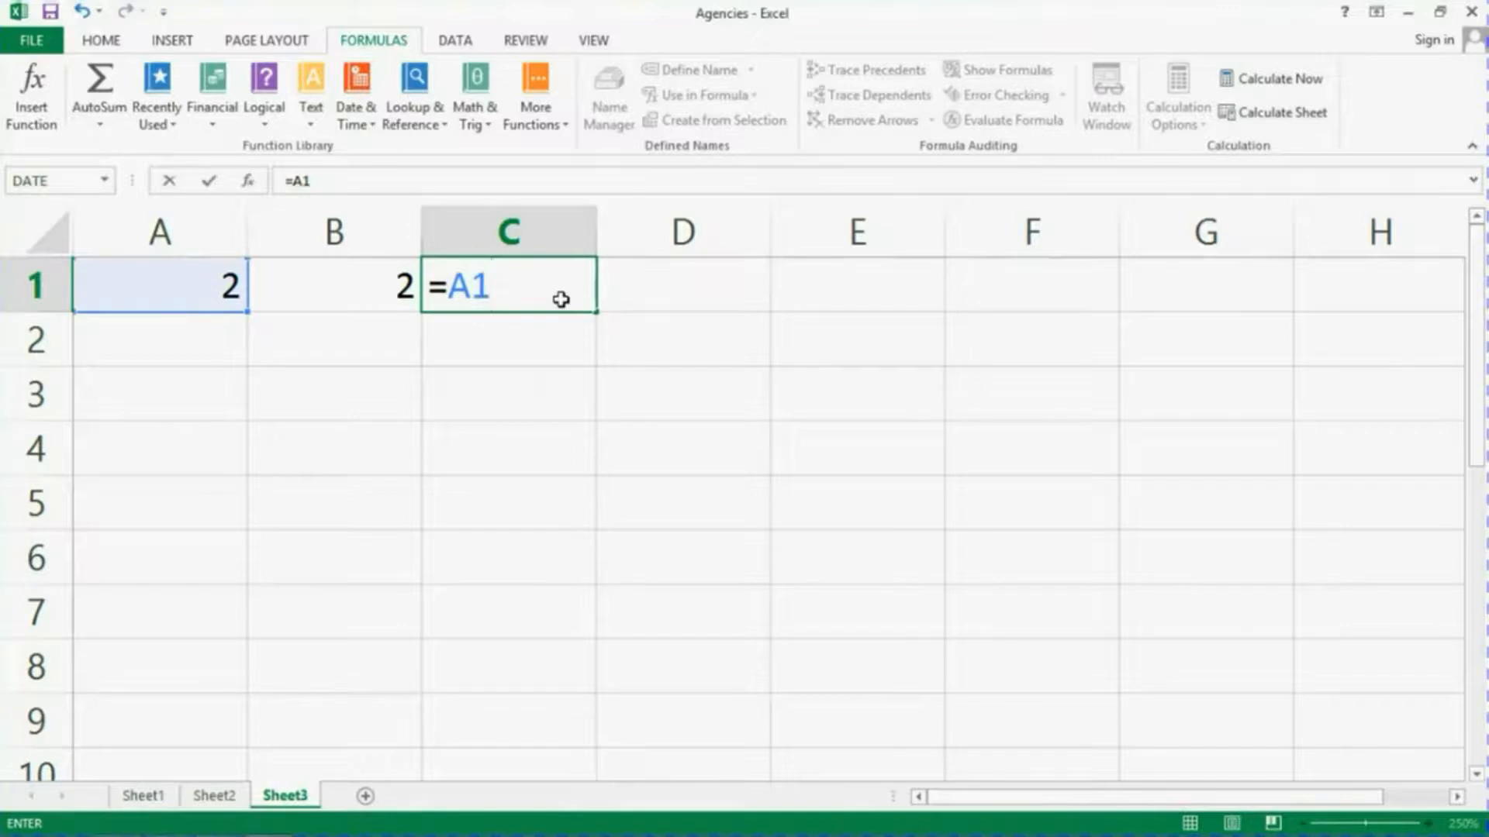
{"action": "type", "text": "+"}
{"action": "type", "text": "B"}
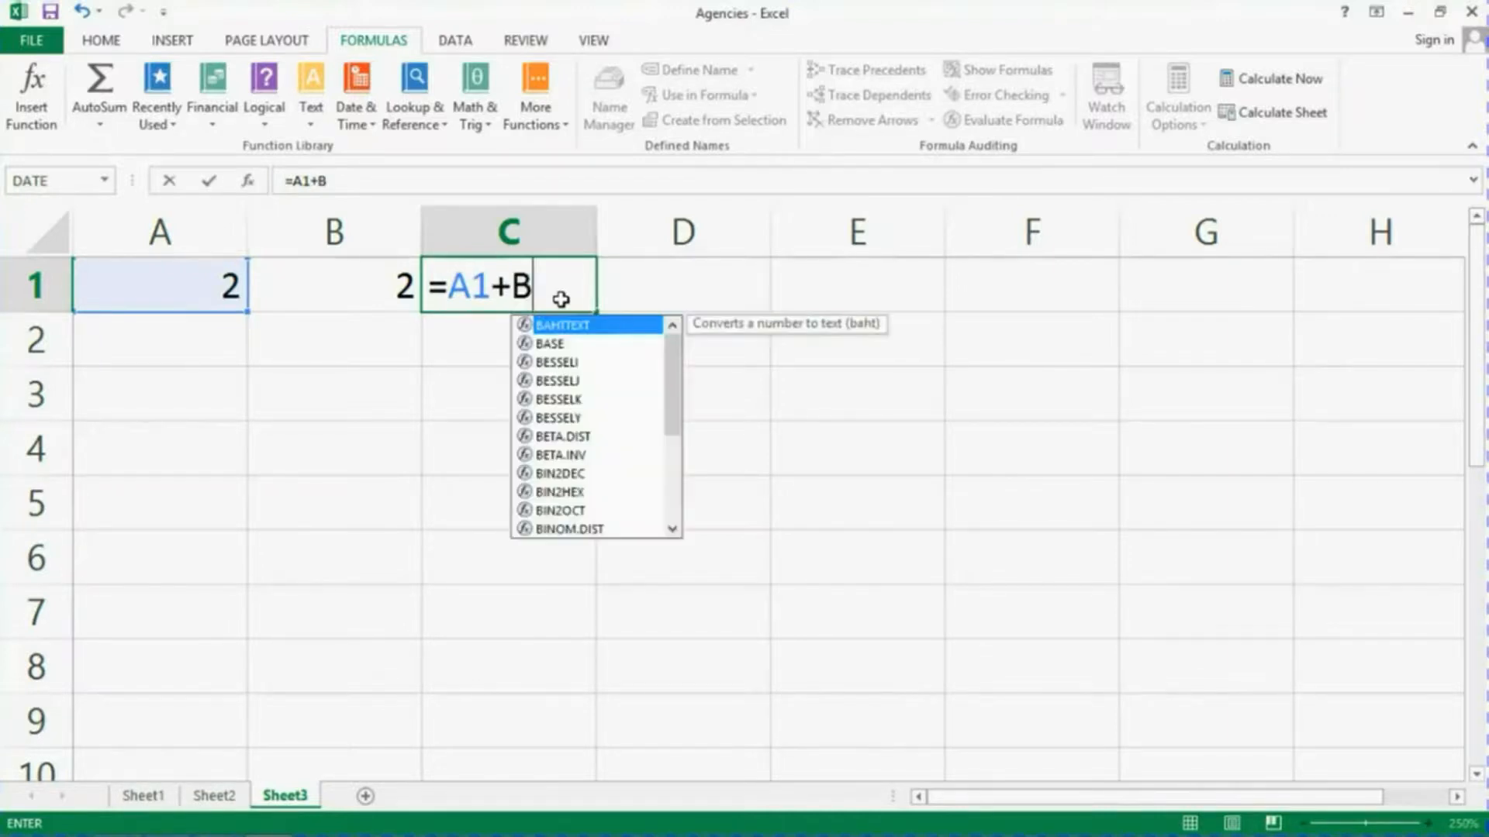
{"action": "type", "text": "1"}
{"action": "key", "text": "Return"}
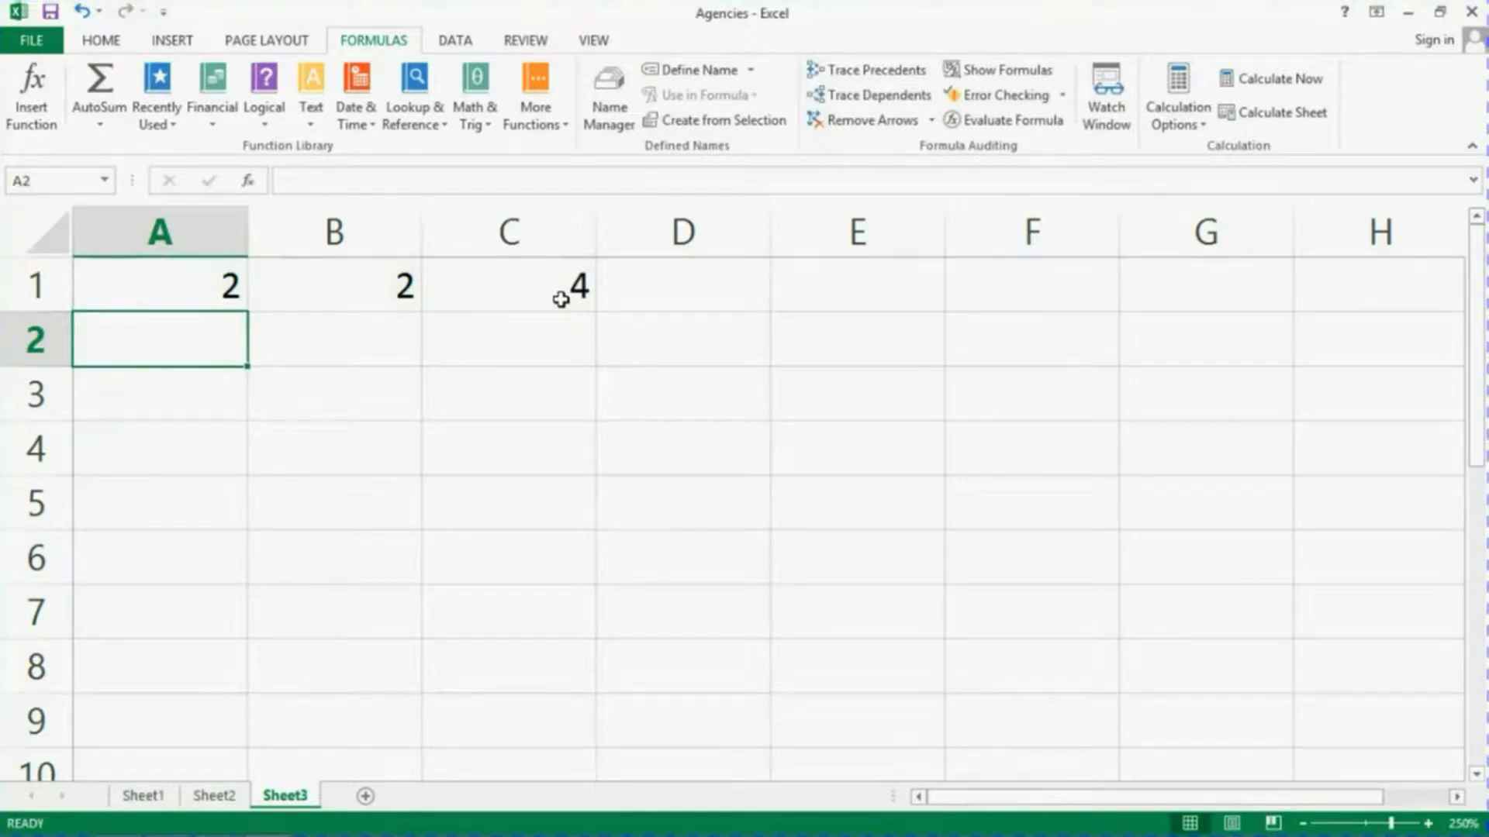
- Change the value in cell A1 to 5
{"action": "left_click", "coordinate": [186, 285]}
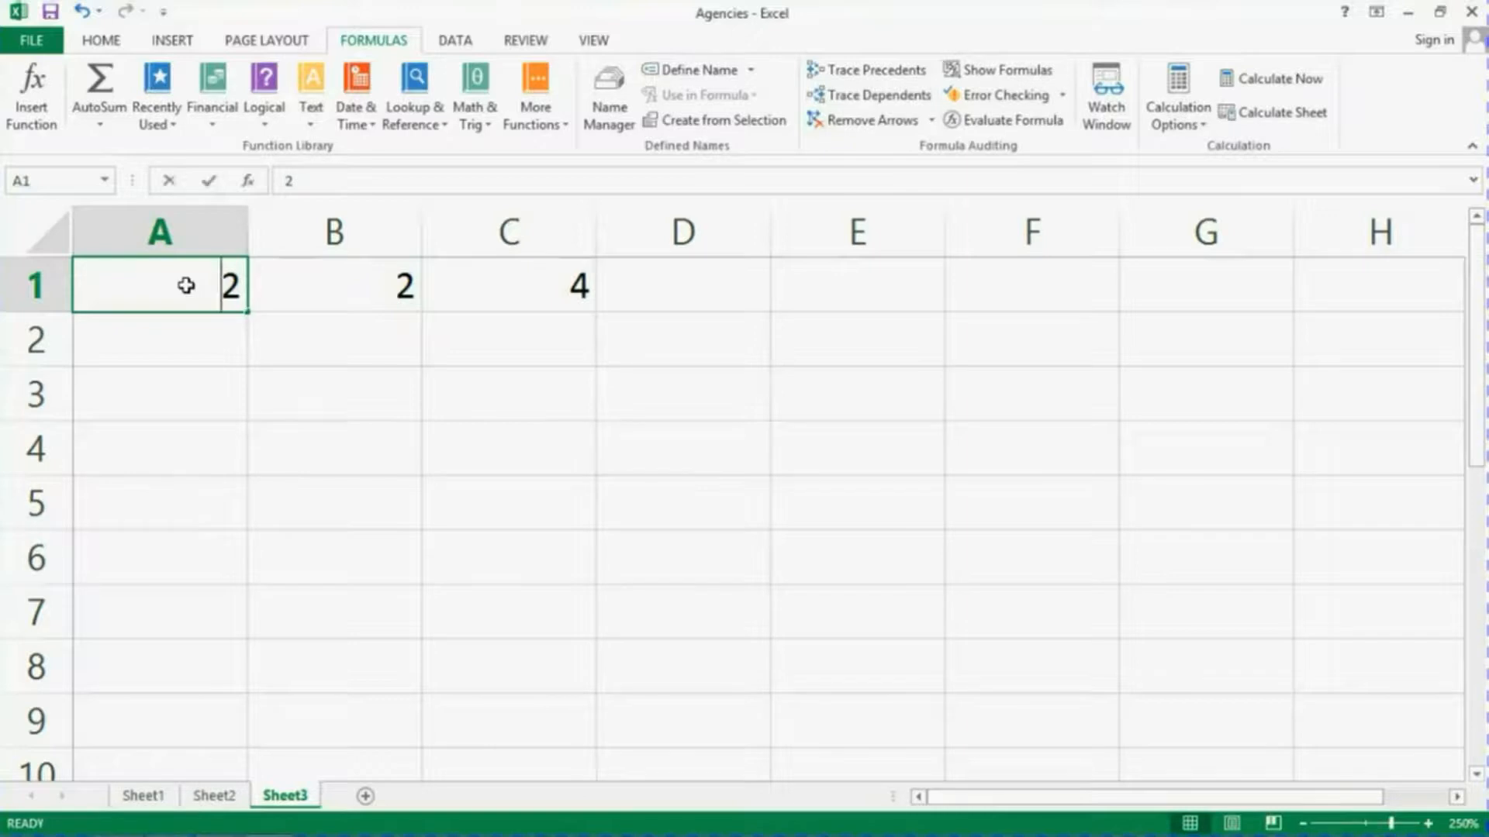
{"action": "type", "text": "5"}
{"action": "key", "text": "Return"}
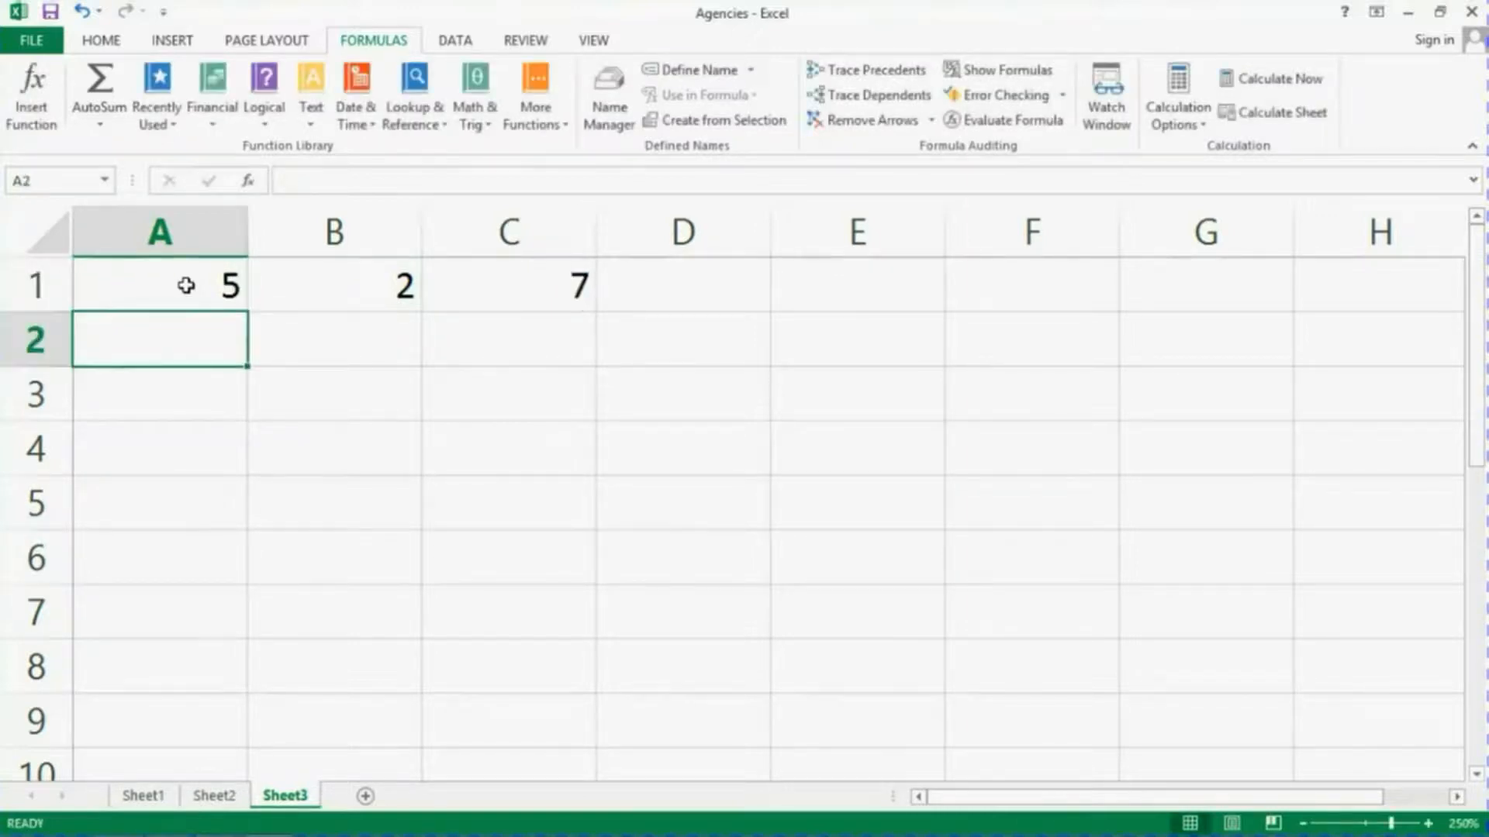
- Clear cell C1 and enter the subtraction formula =A1-B1 in it
{"action": "left_click", "coordinate": [504, 287]}
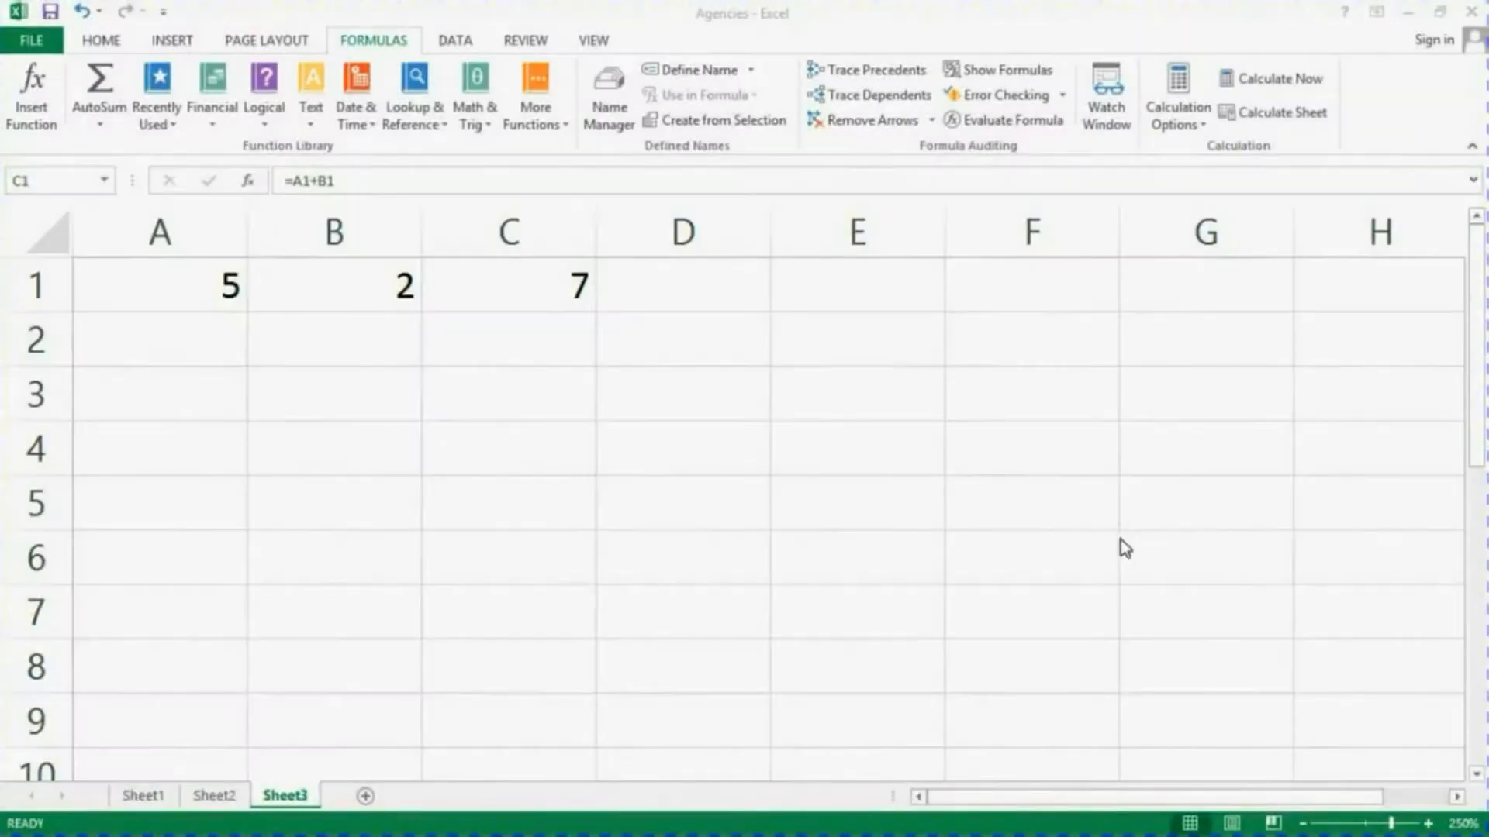
{"action": "left_click", "coordinate": [519, 296]}
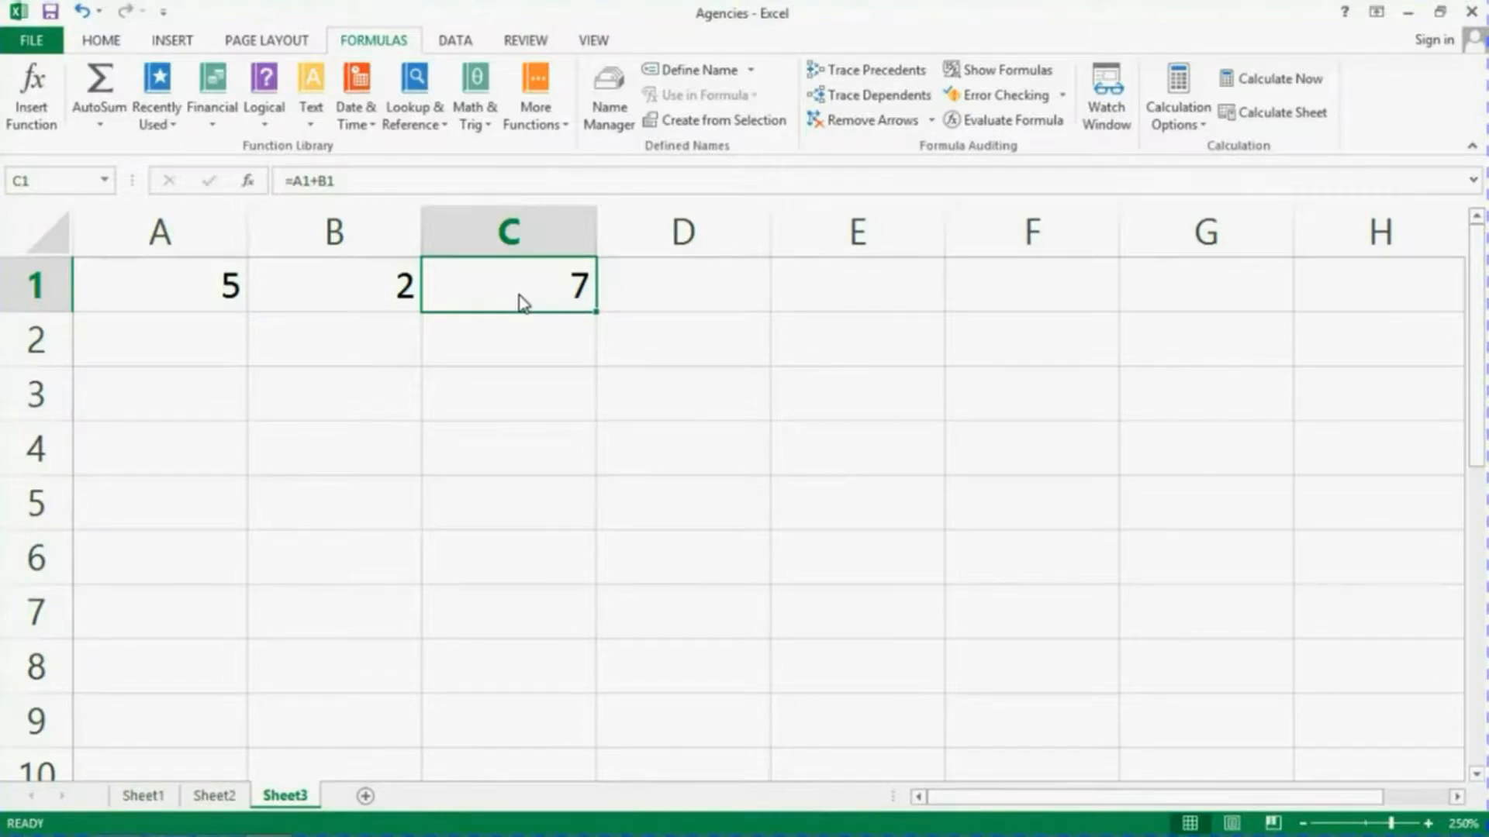
{"action": "key", "text": "Delete"}
{"action": "type", "text": "="}
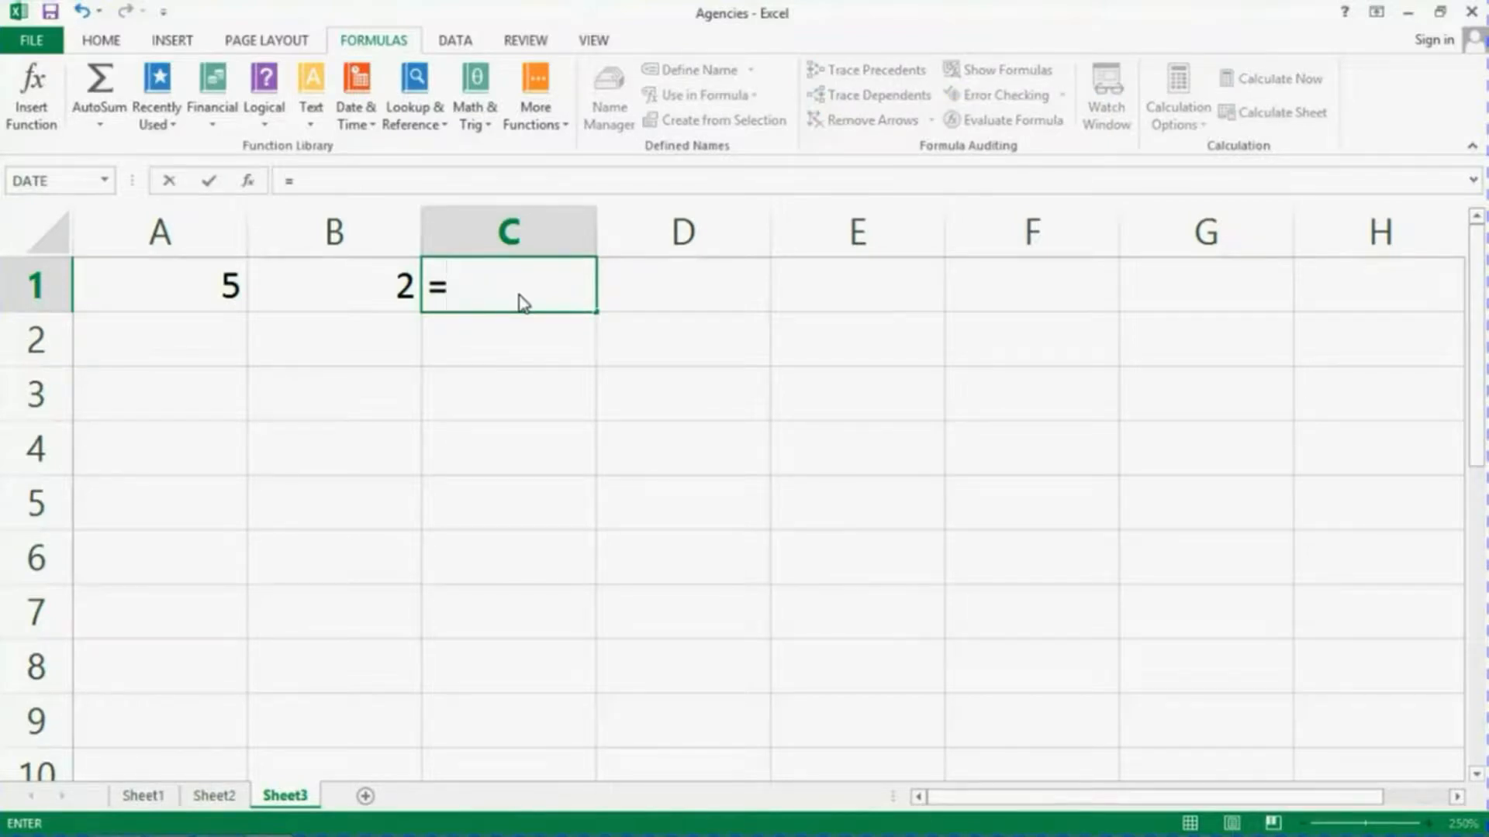
{"action": "type", "text": "A1"}
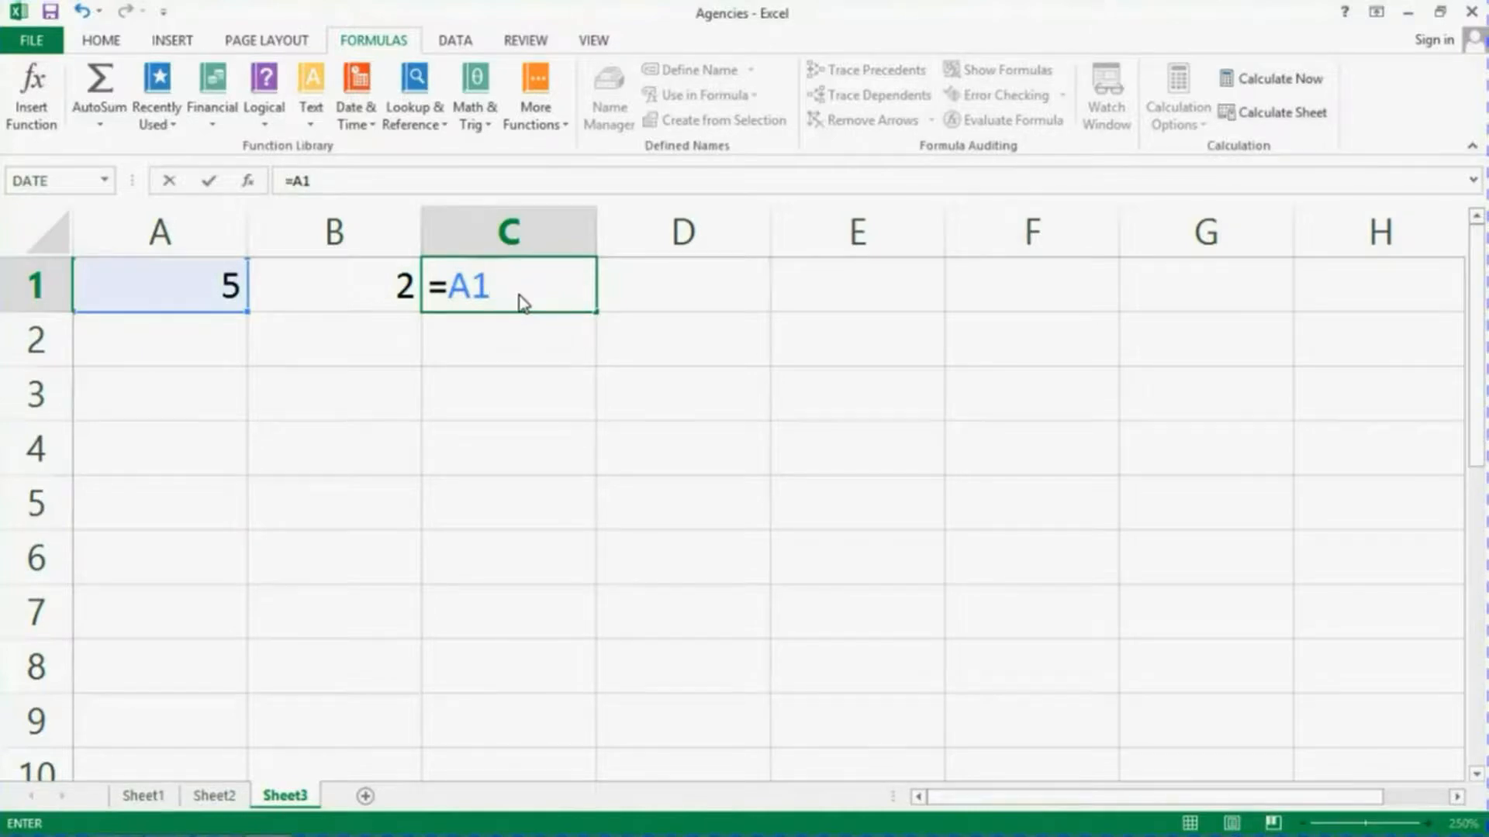
{"action": "type", "text": "-B1"}
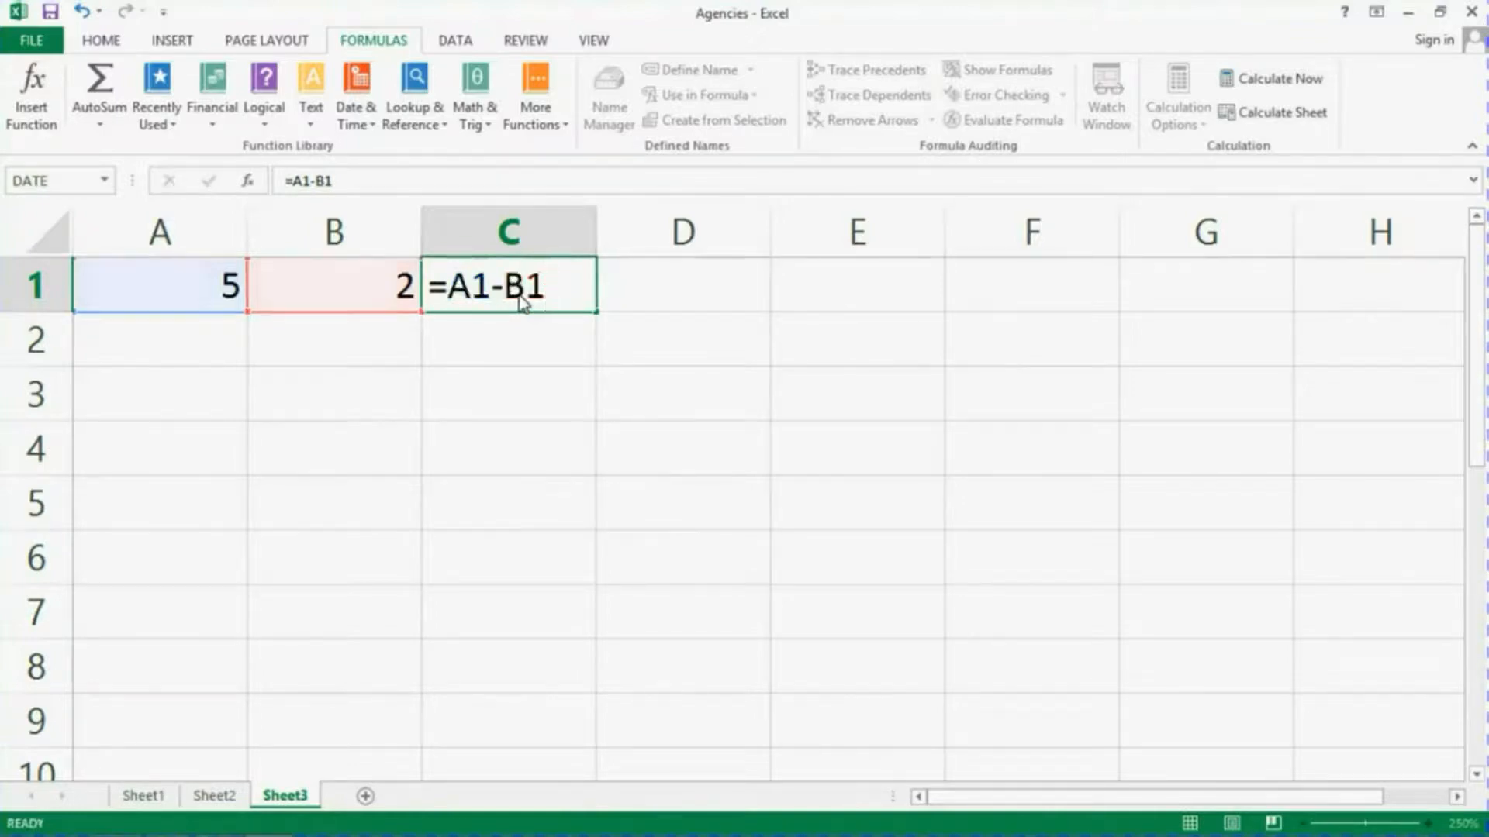
{"action": "key", "text": "Return"}
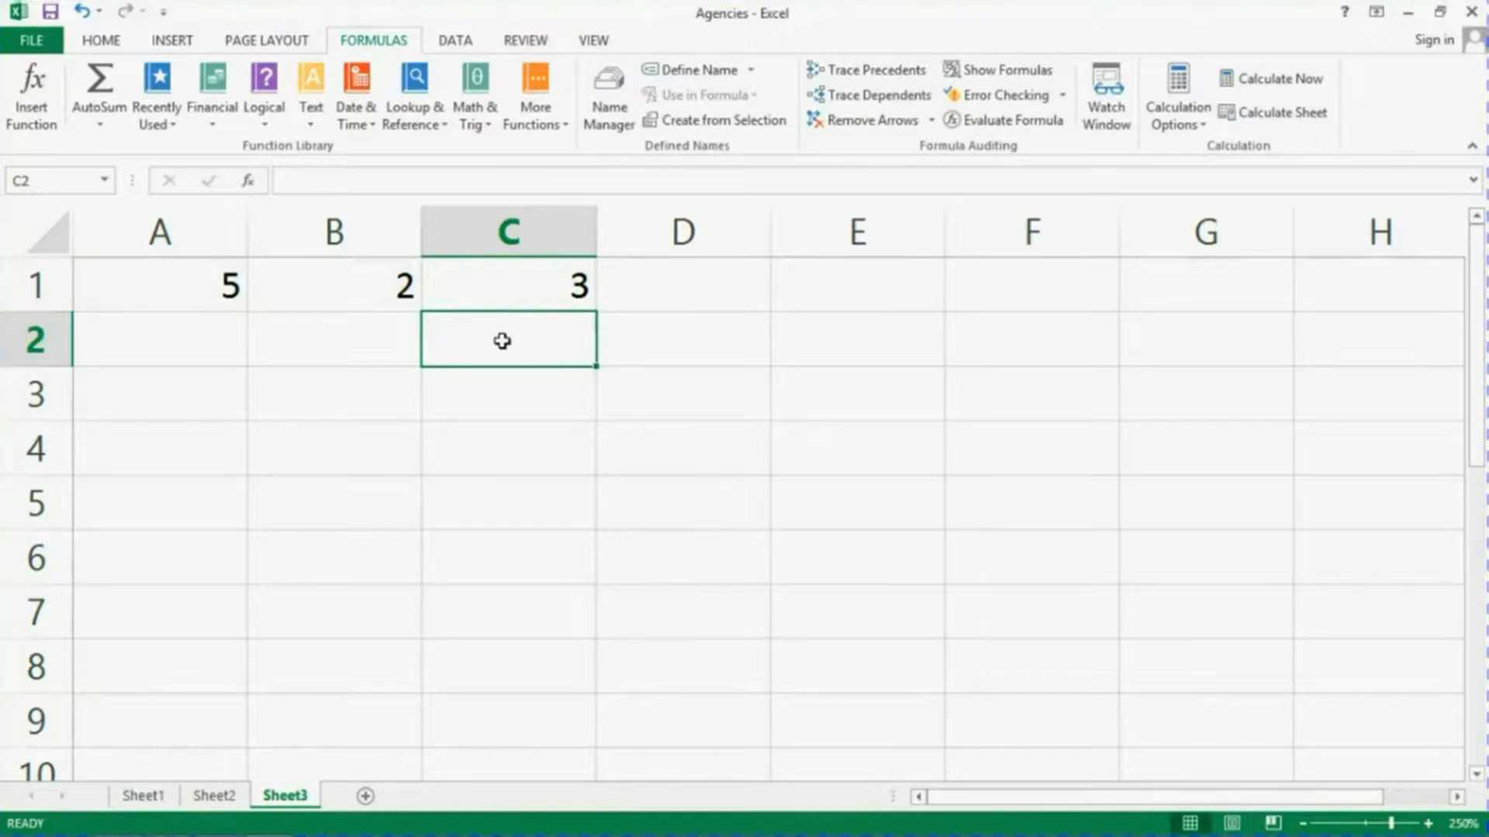
- Replace the formula in cell C1 with the multiplication formula =A1*B1
{"action": "left_click", "coordinate": [506, 287]}
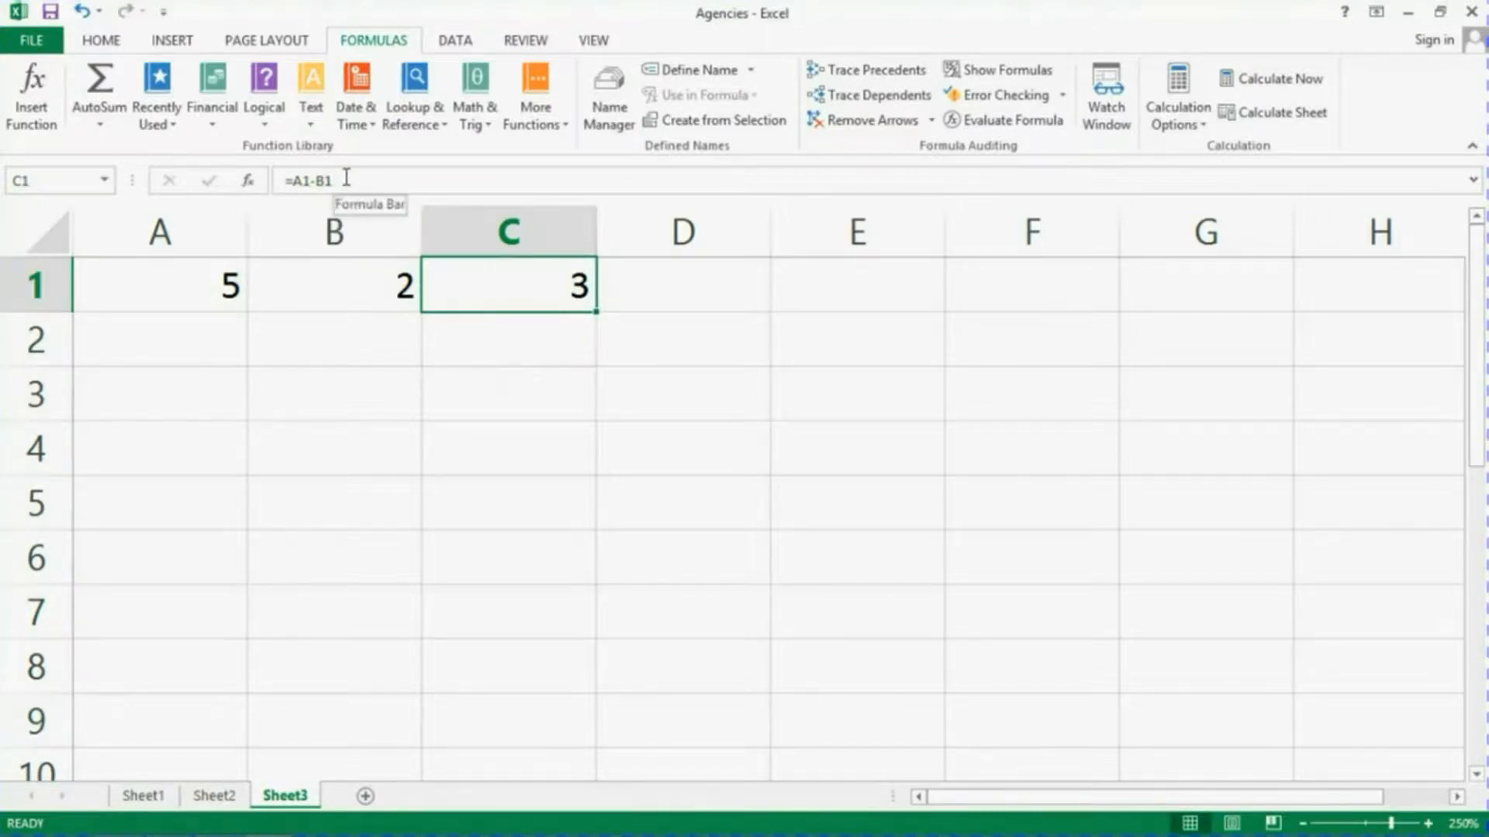
{"action": "left_click_drag", "start_coordinate": [346, 180], "coordinate": [266, 180]}
{"action": "key", "text": "BackSpace"}
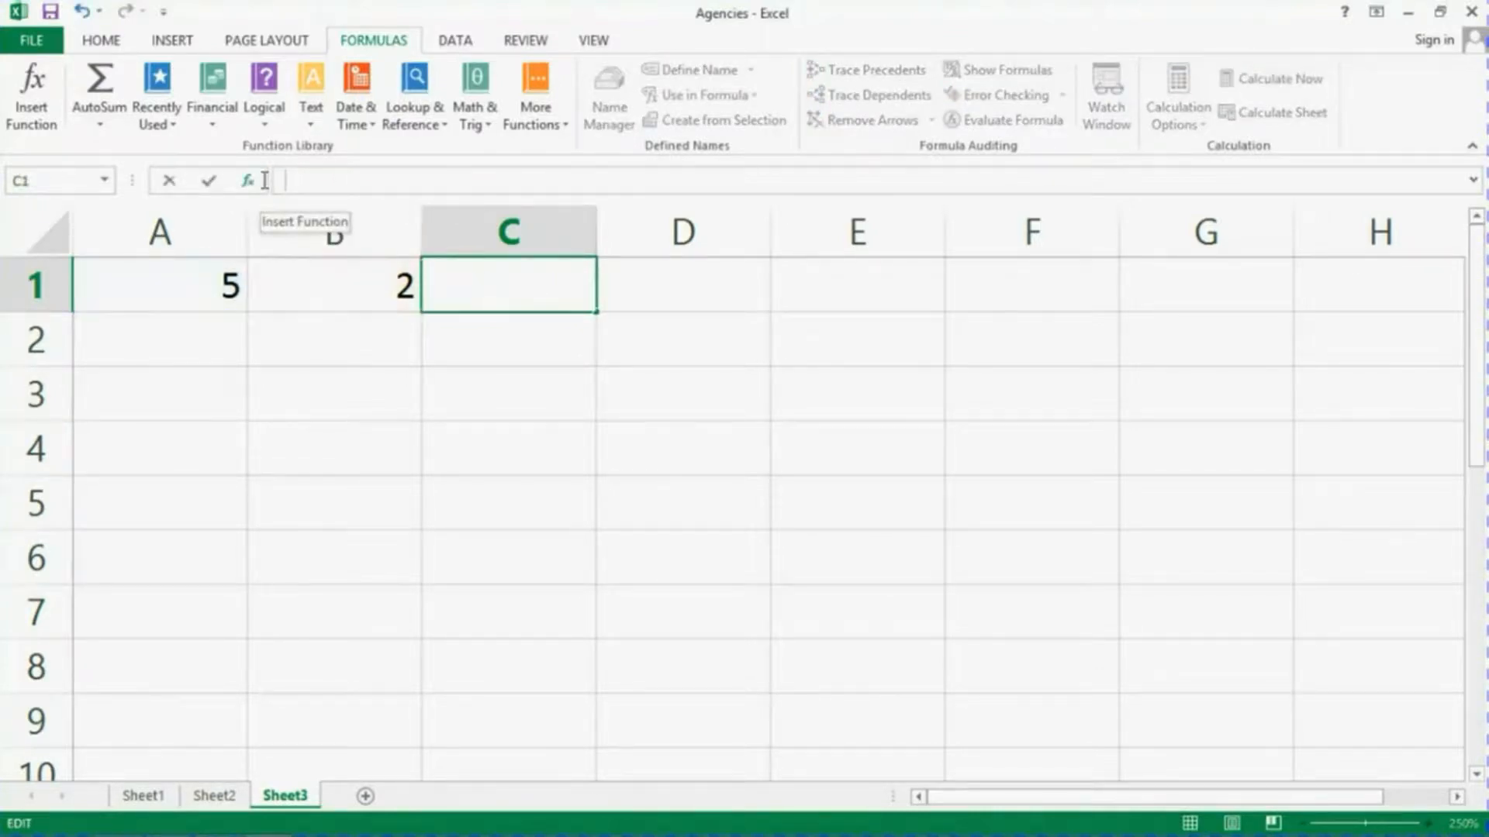
{"action": "double_click", "coordinate": [490, 295]}
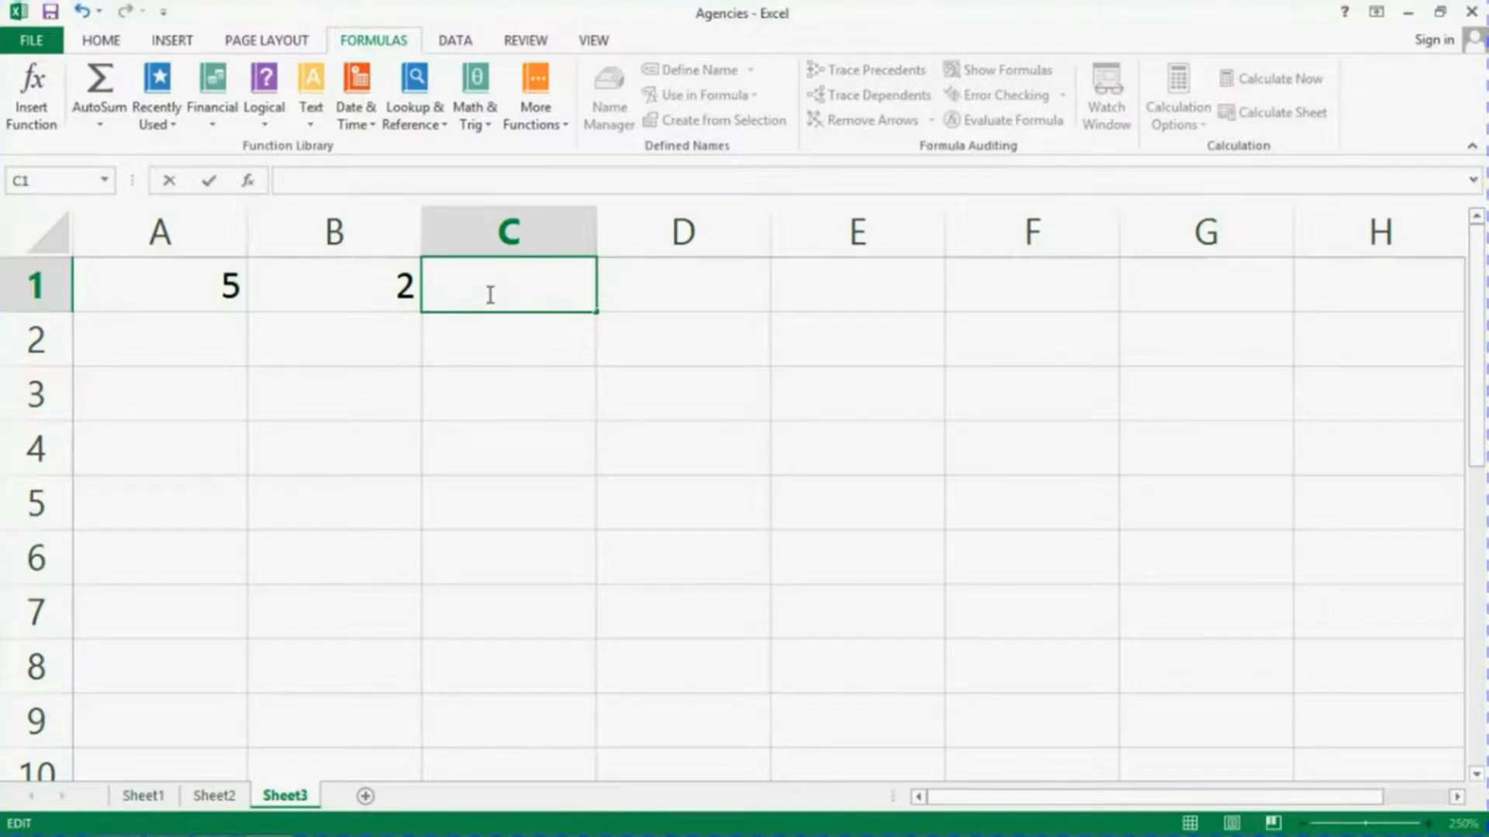
{"action": "type", "text": "=A1"}
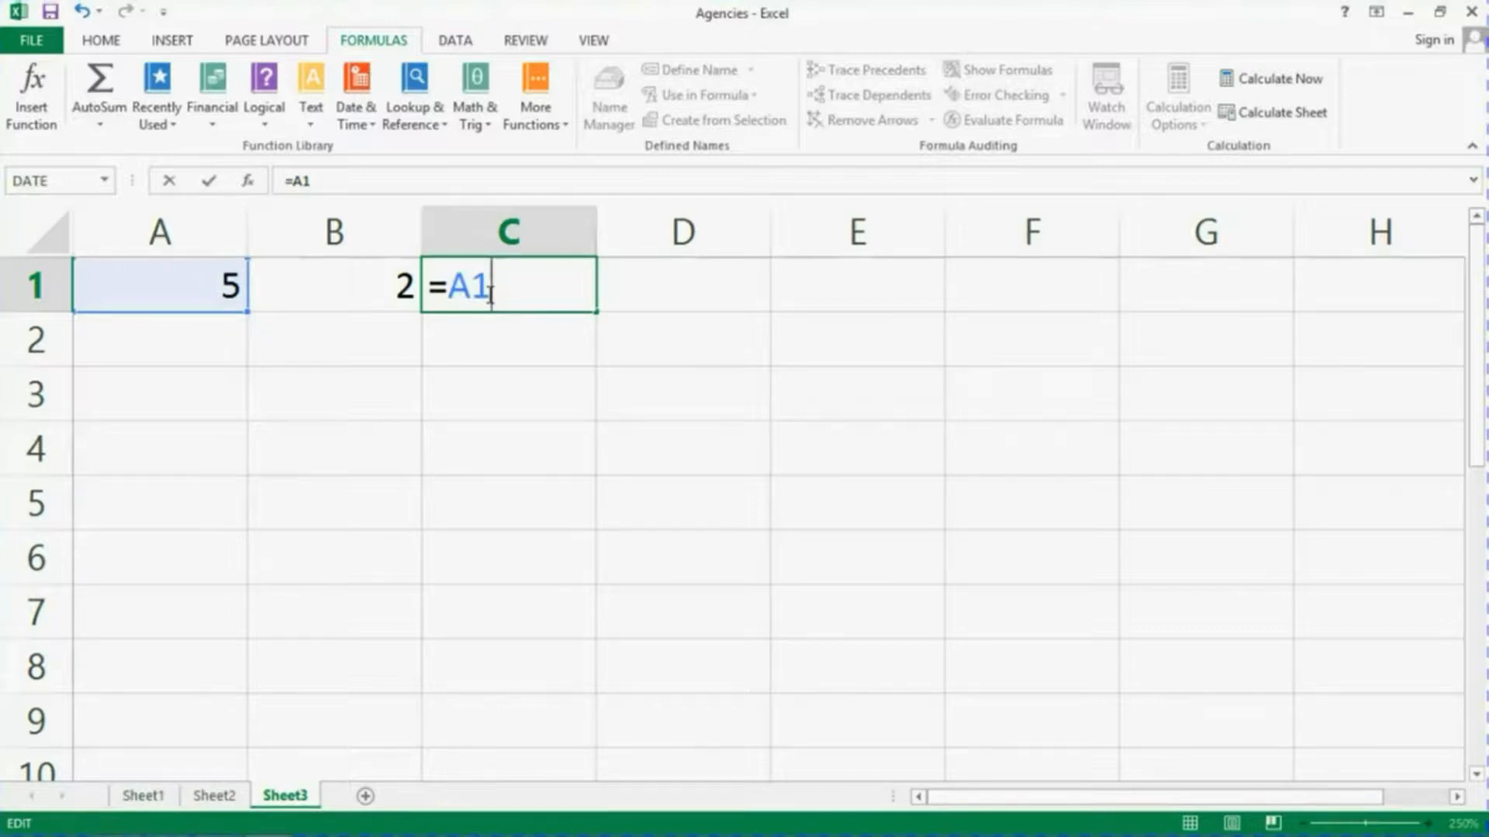
{"action": "type", "text": "*B1"}
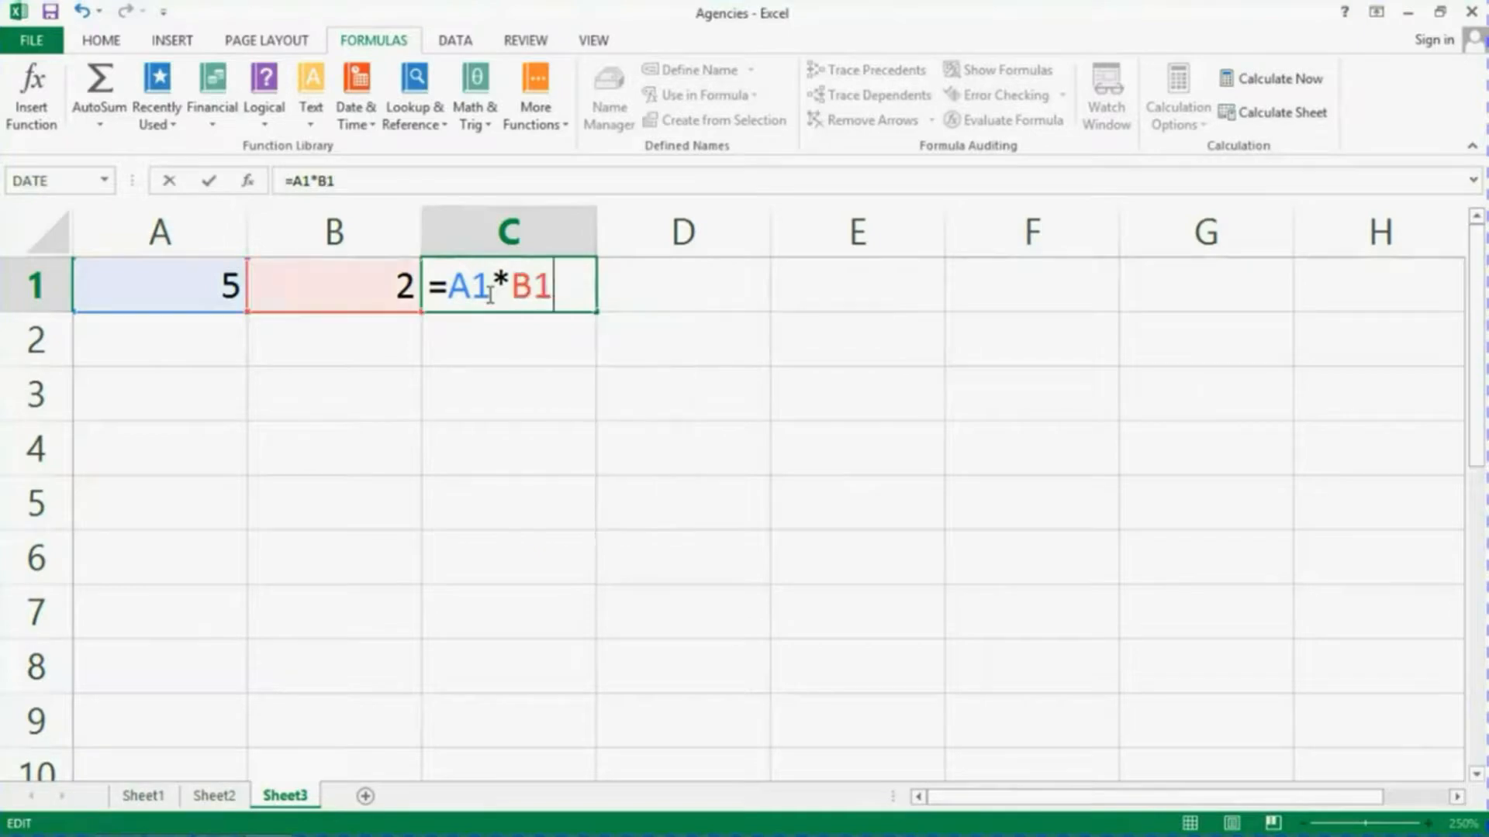
{"action": "key", "text": "Return"}
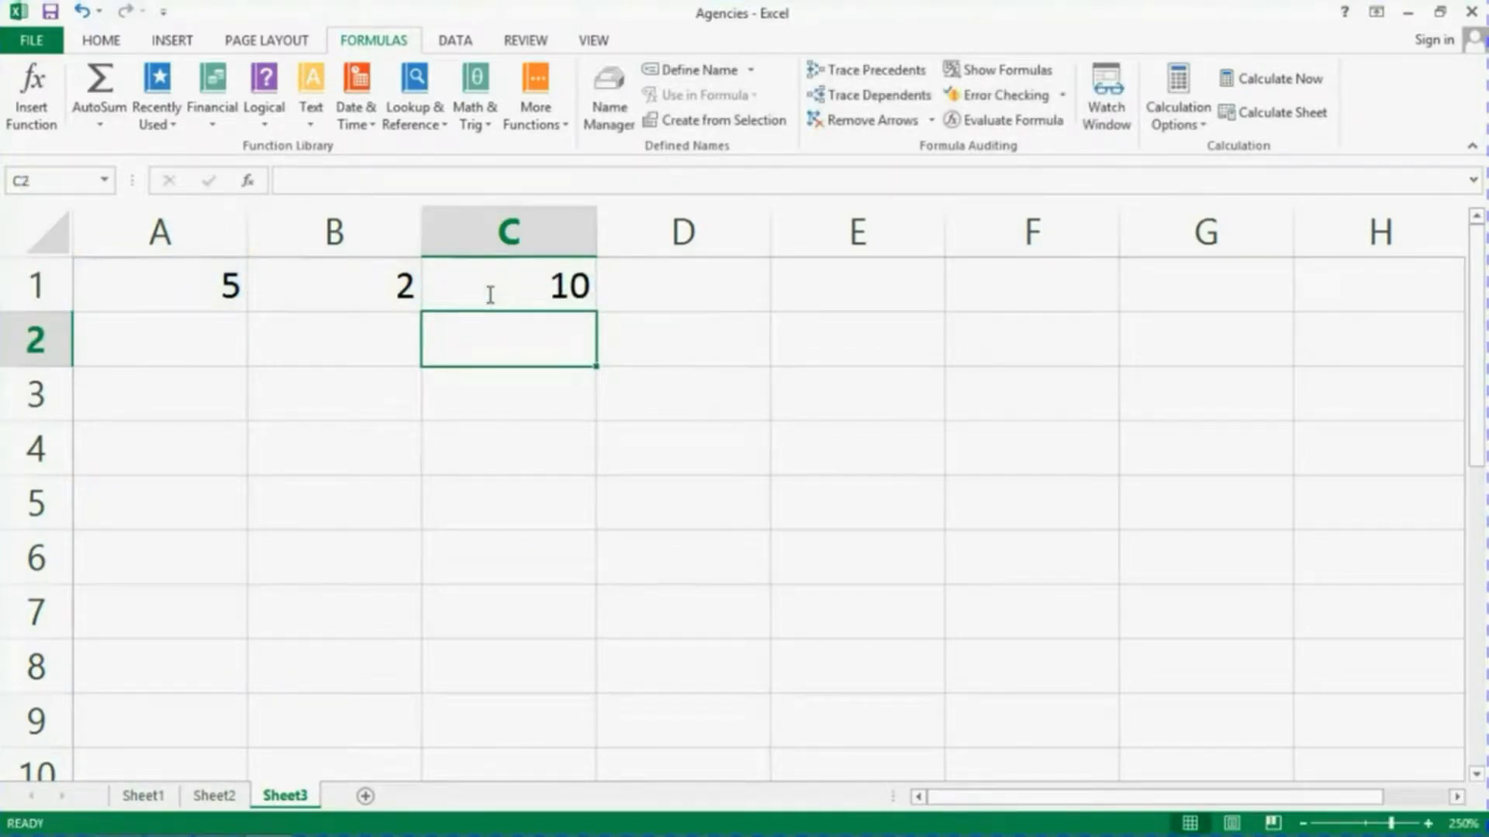
- Clear cell C1 and enter the division formula =A1/B1 in it
{"action": "left_click", "coordinate": [490, 295]}
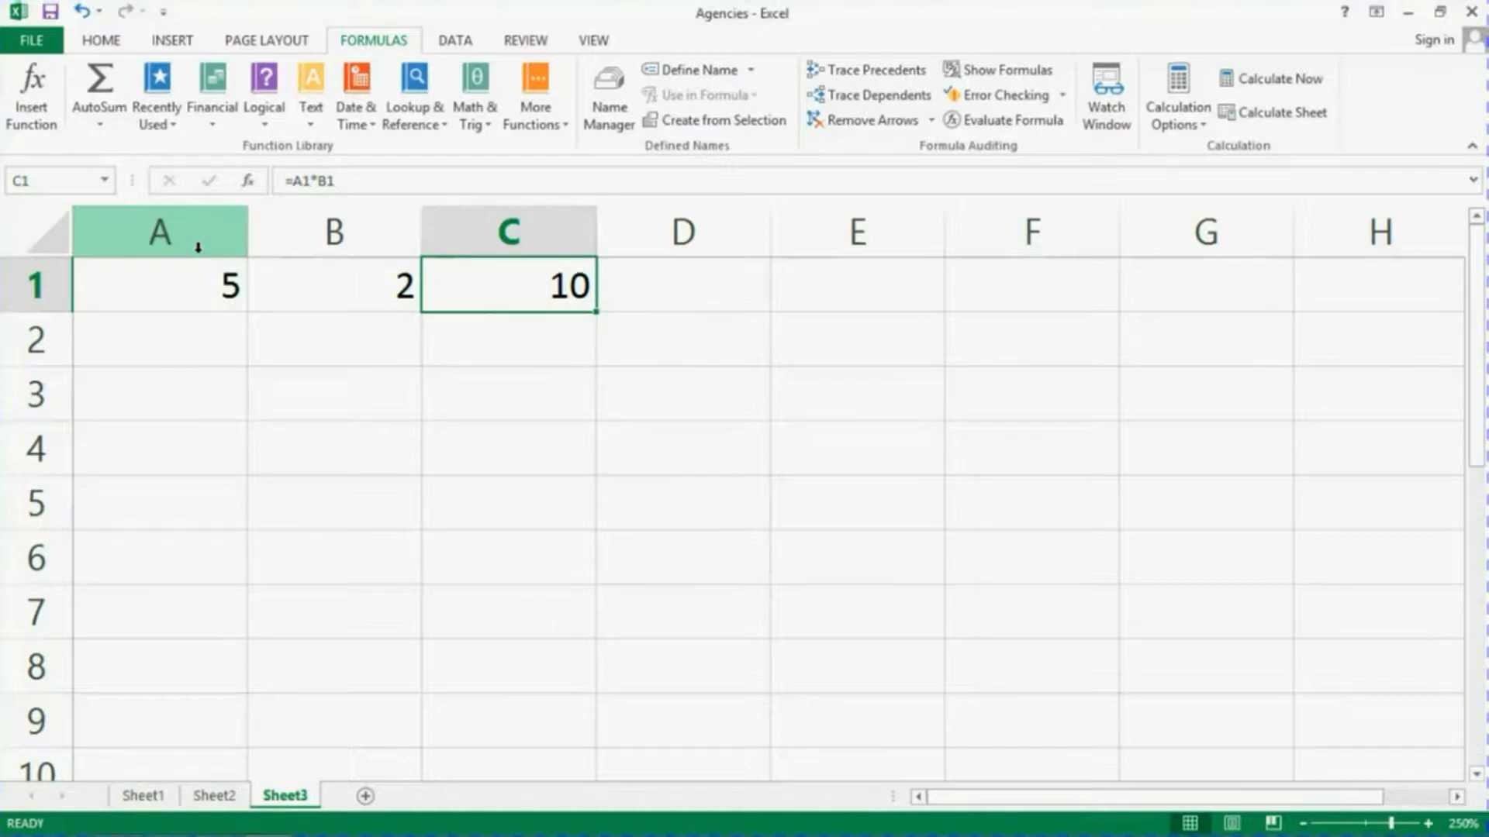
{"action": "key", "text": "Delete"}
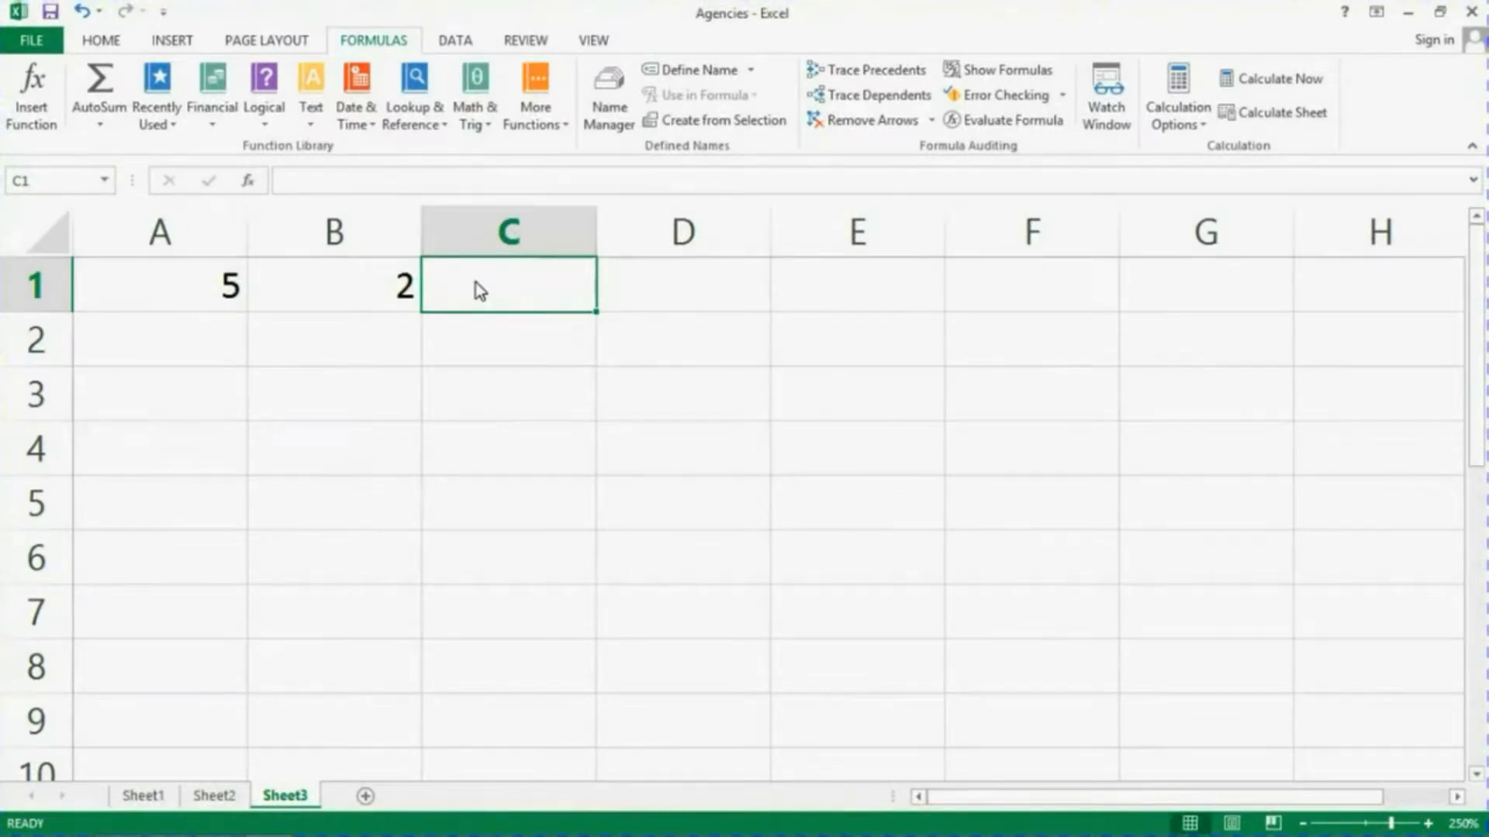
{"action": "type", "text": "="}
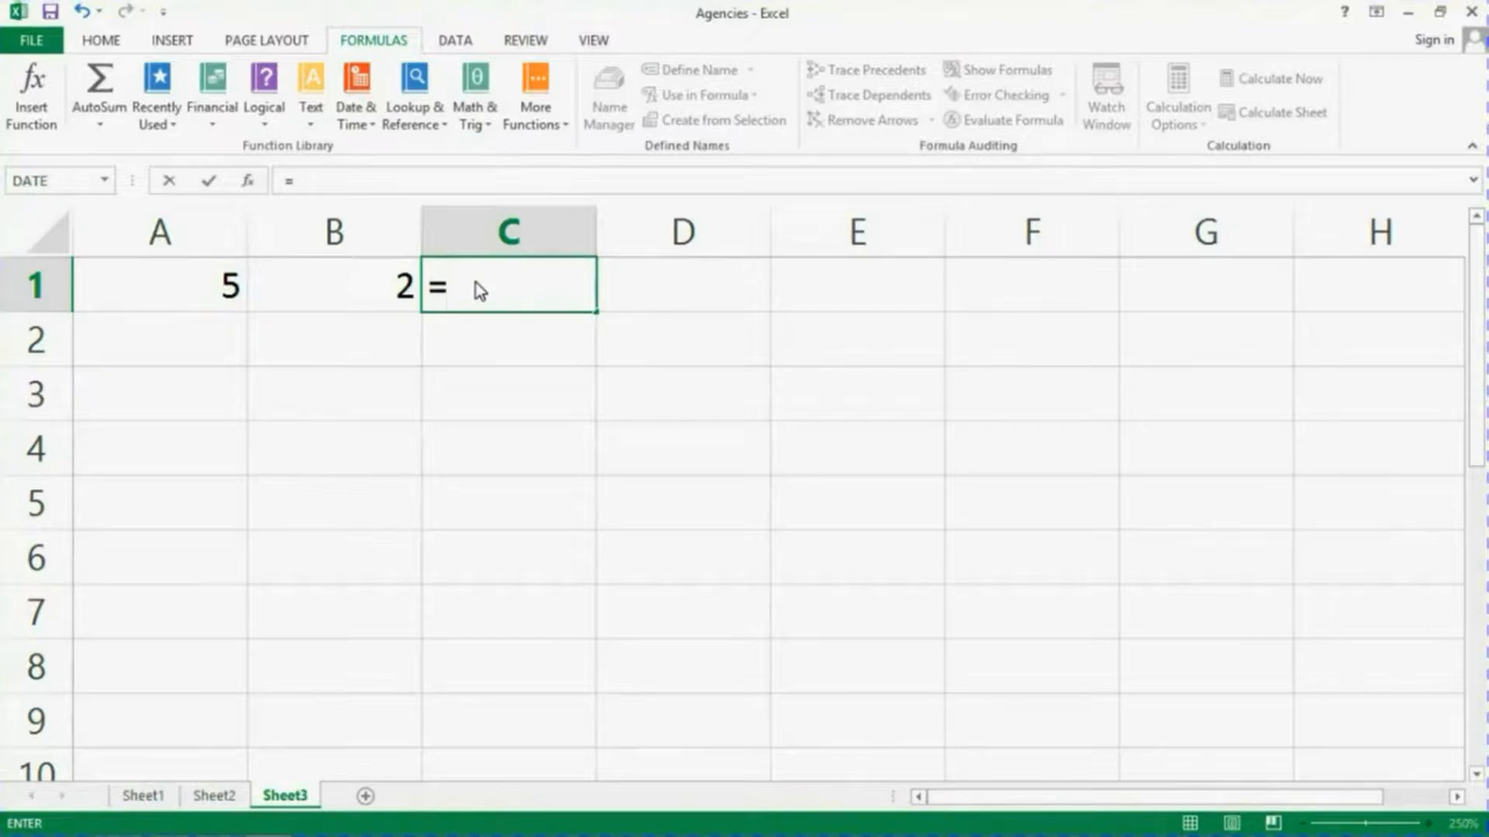
{"action": "type", "text": "A1"}
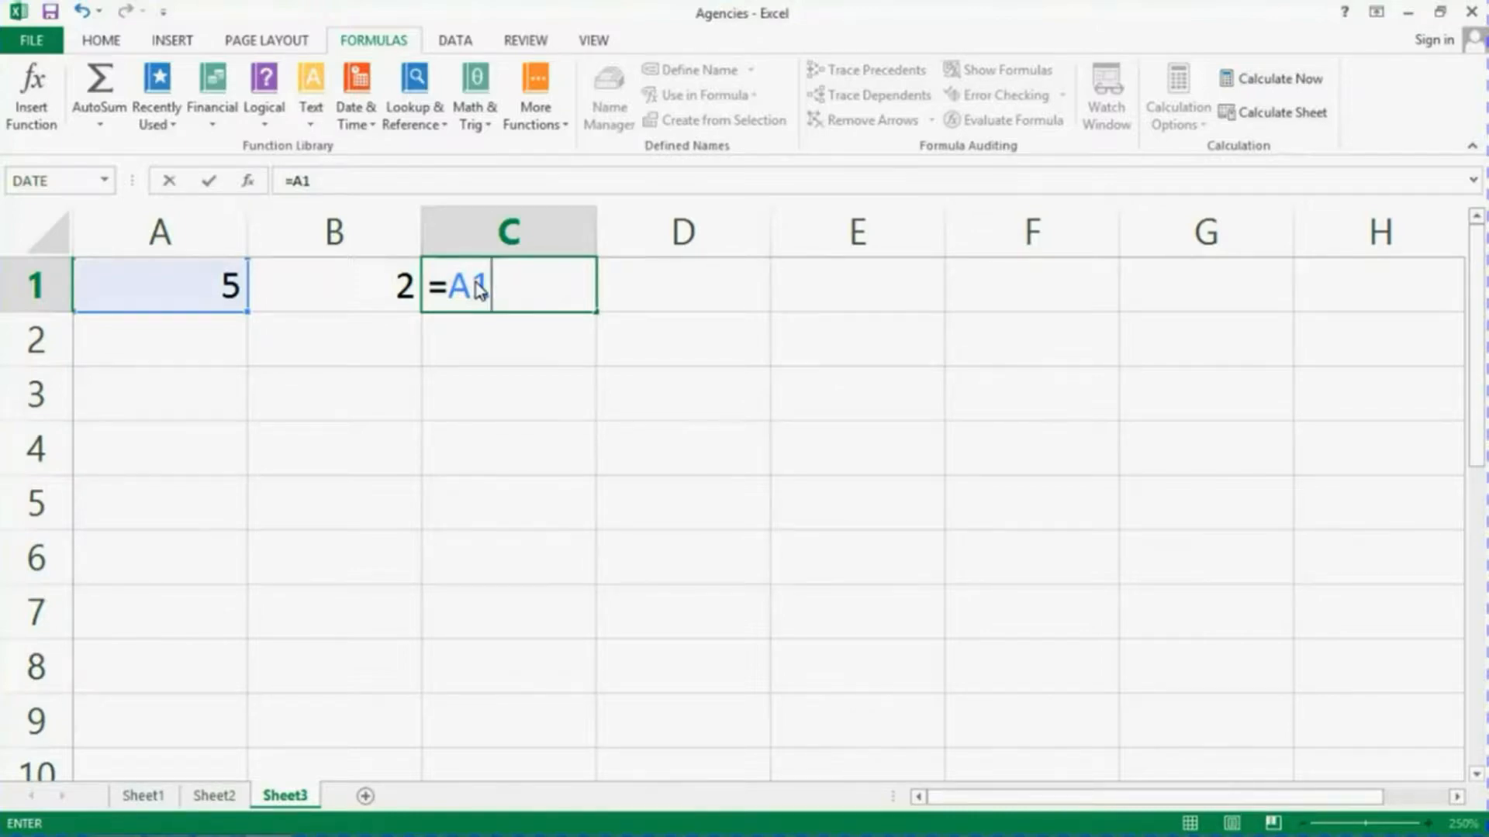
{"action": "type", "text": "/"}
{"action": "type", "text": "B1"}
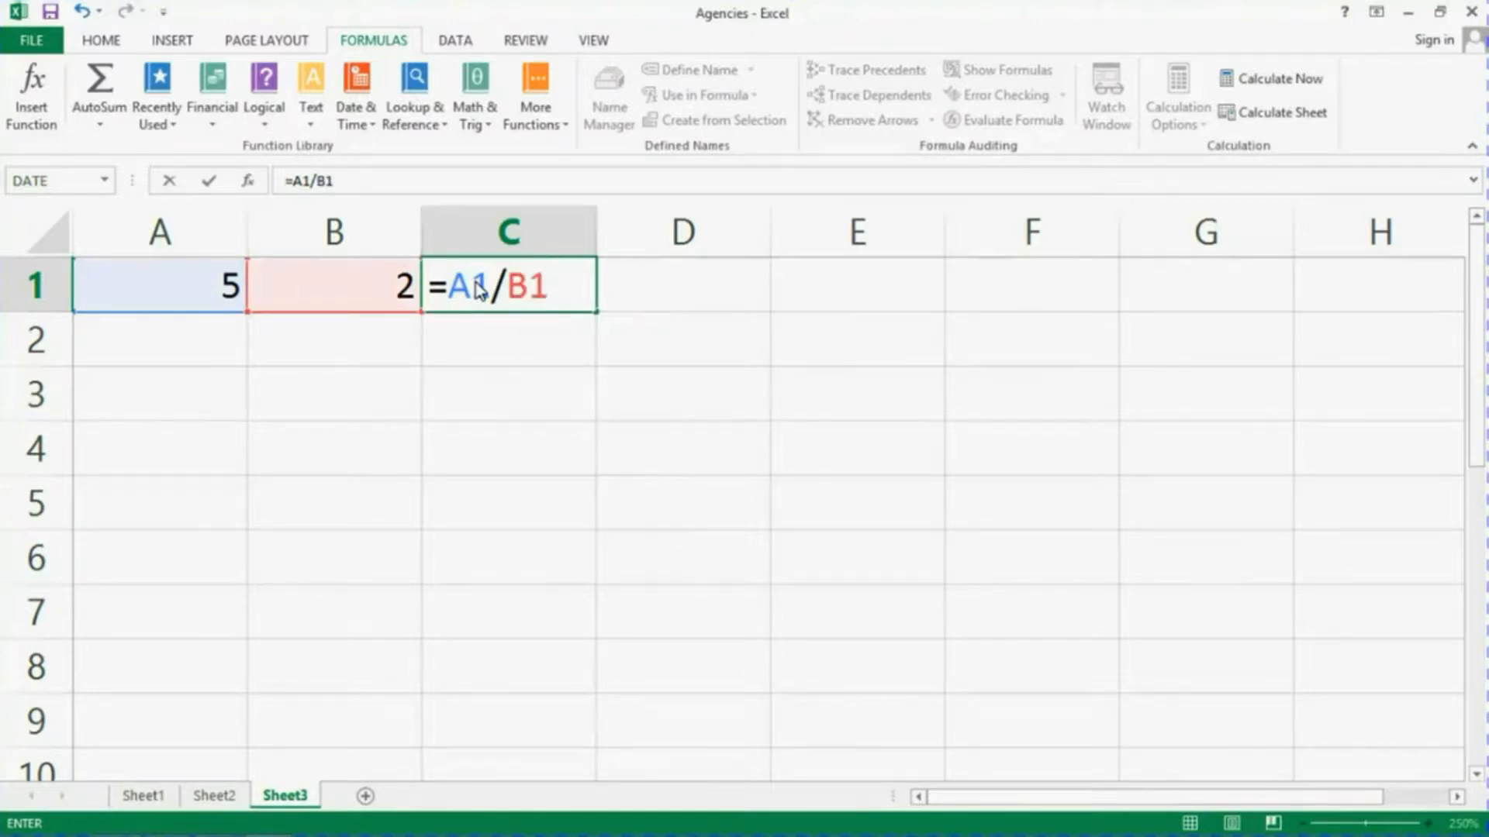
{"action": "key", "text": "Return"}
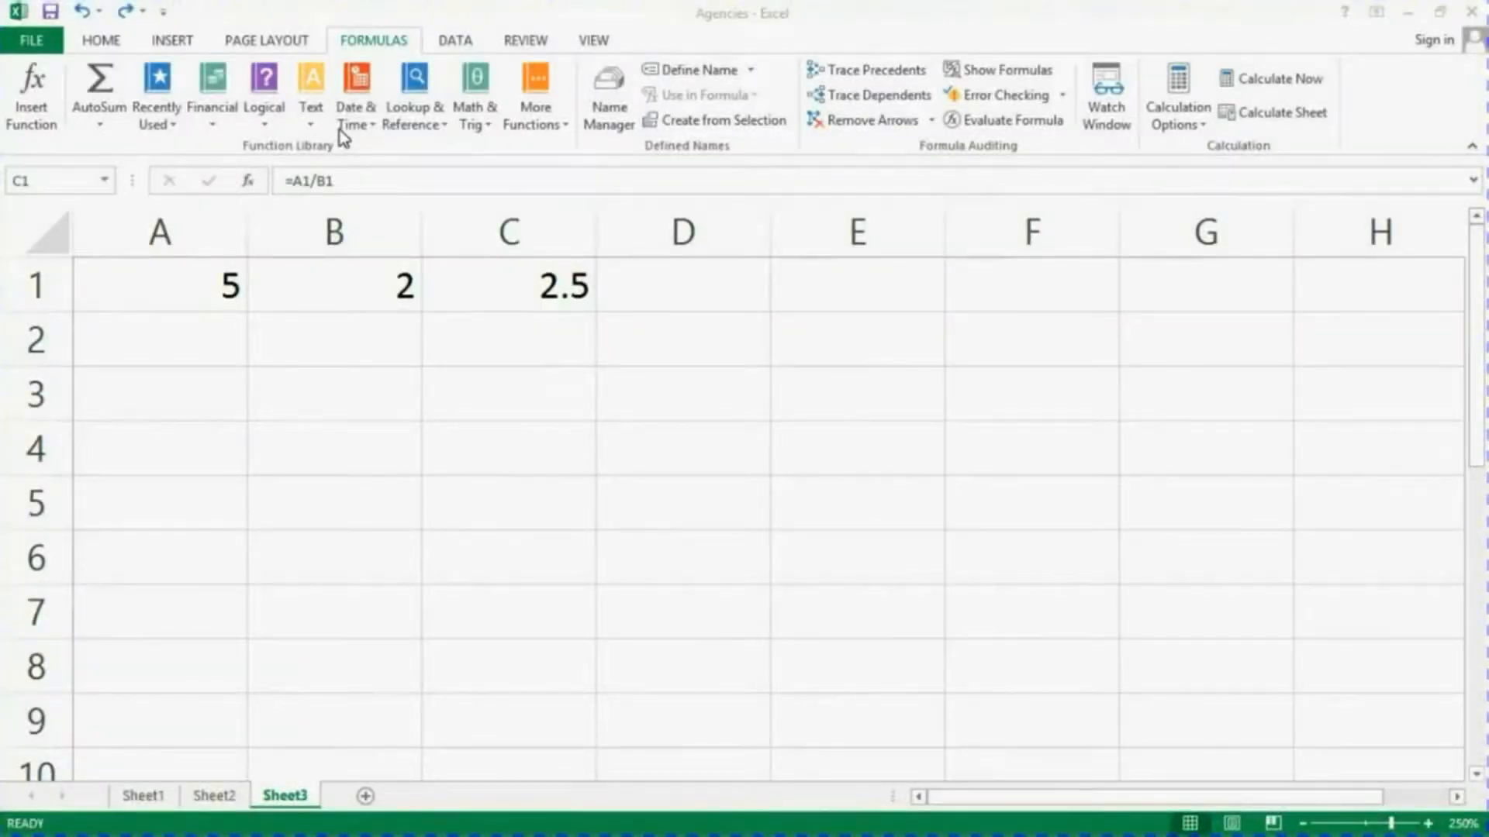
- Replace the formula in cell C1 with the value 7 and enter 5 in cell D1
{"action": "left_click", "coordinate": [534, 290]}
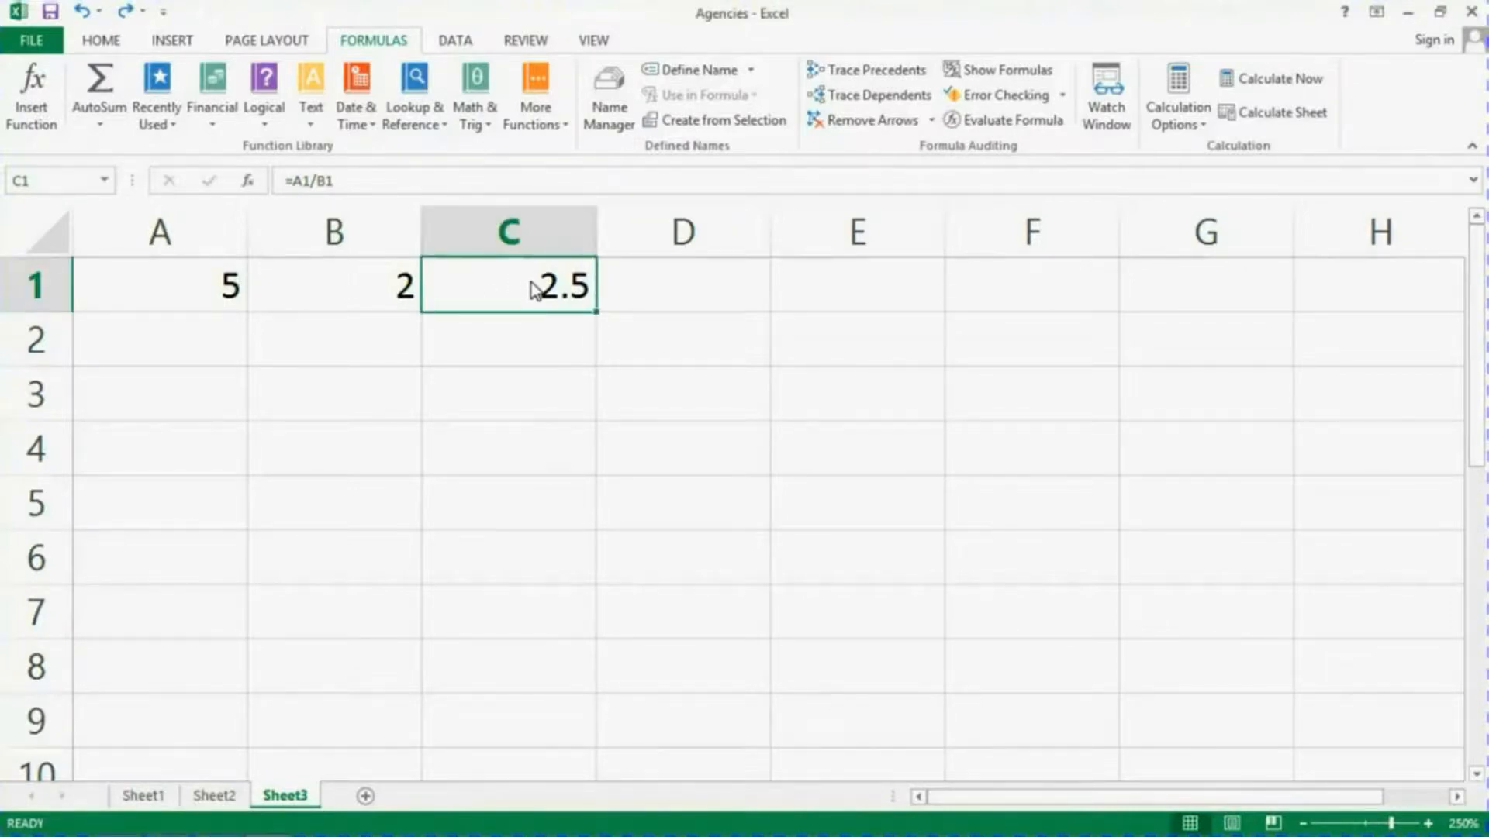
{"action": "key", "text": "Delete"}
{"action": "type", "text": "7"}
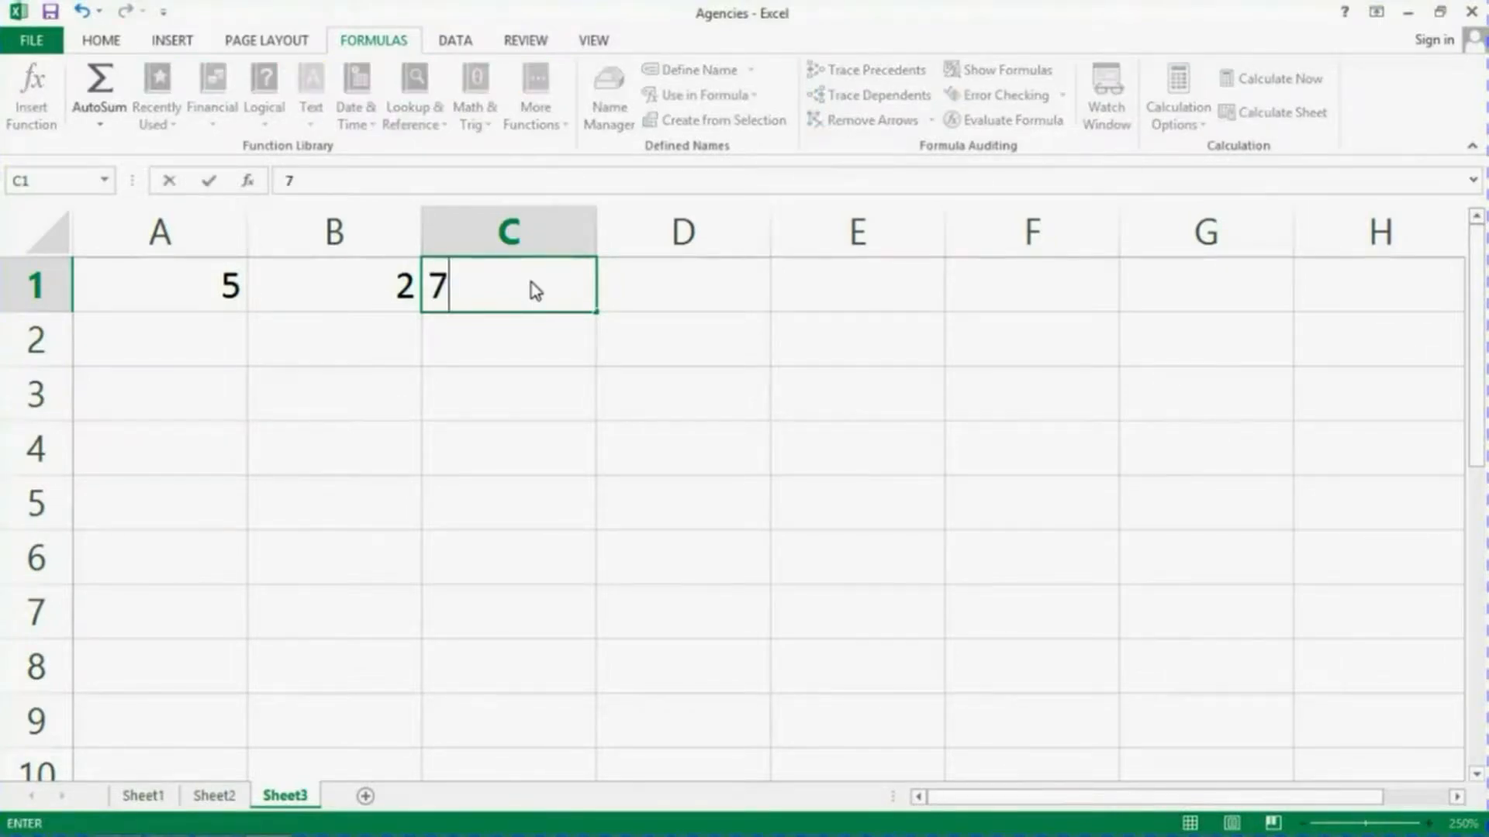
{"action": "key", "text": "Tab"}
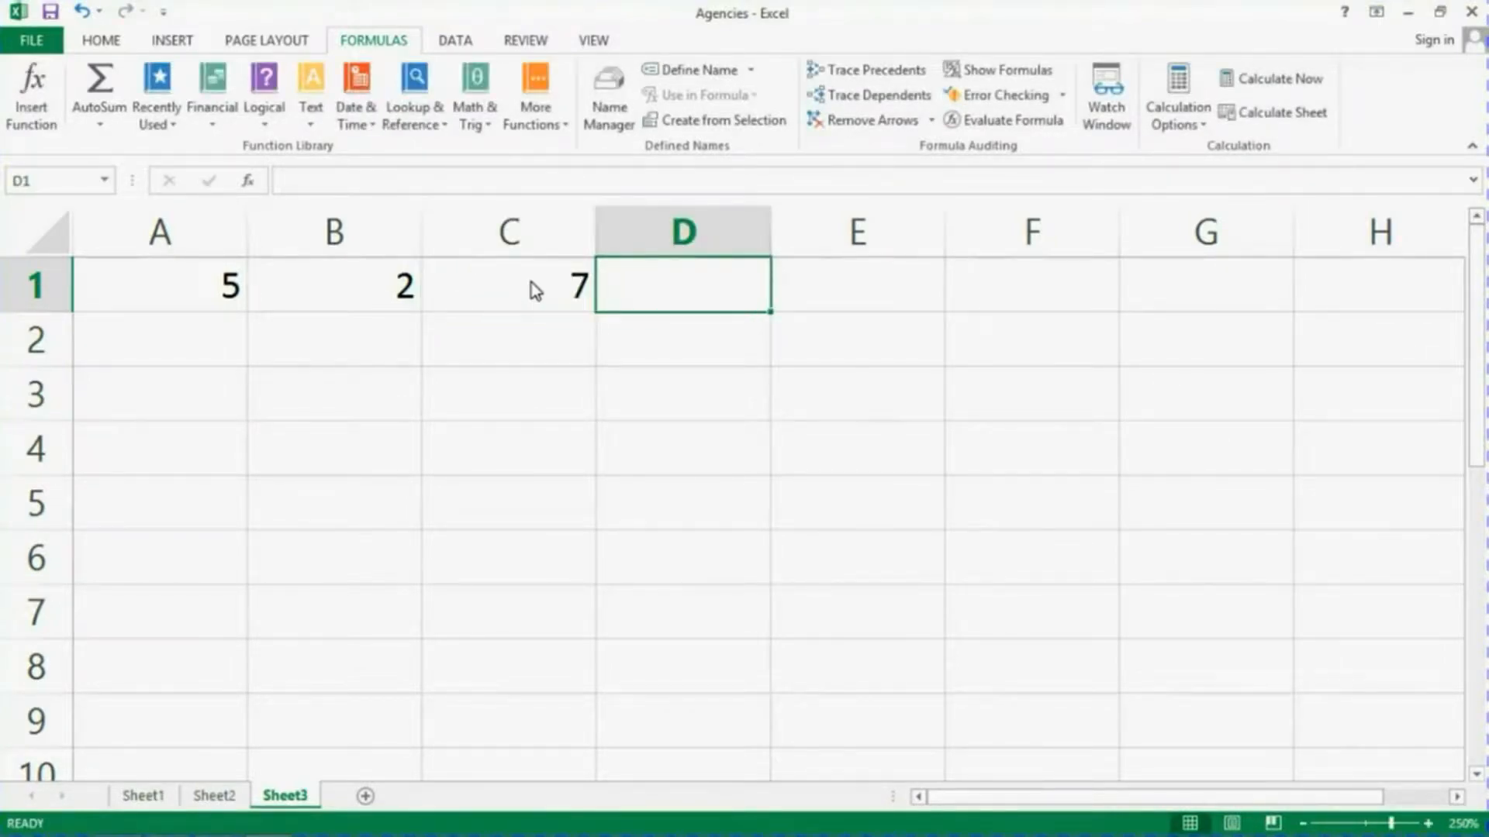
{"action": "type", "text": "5"}
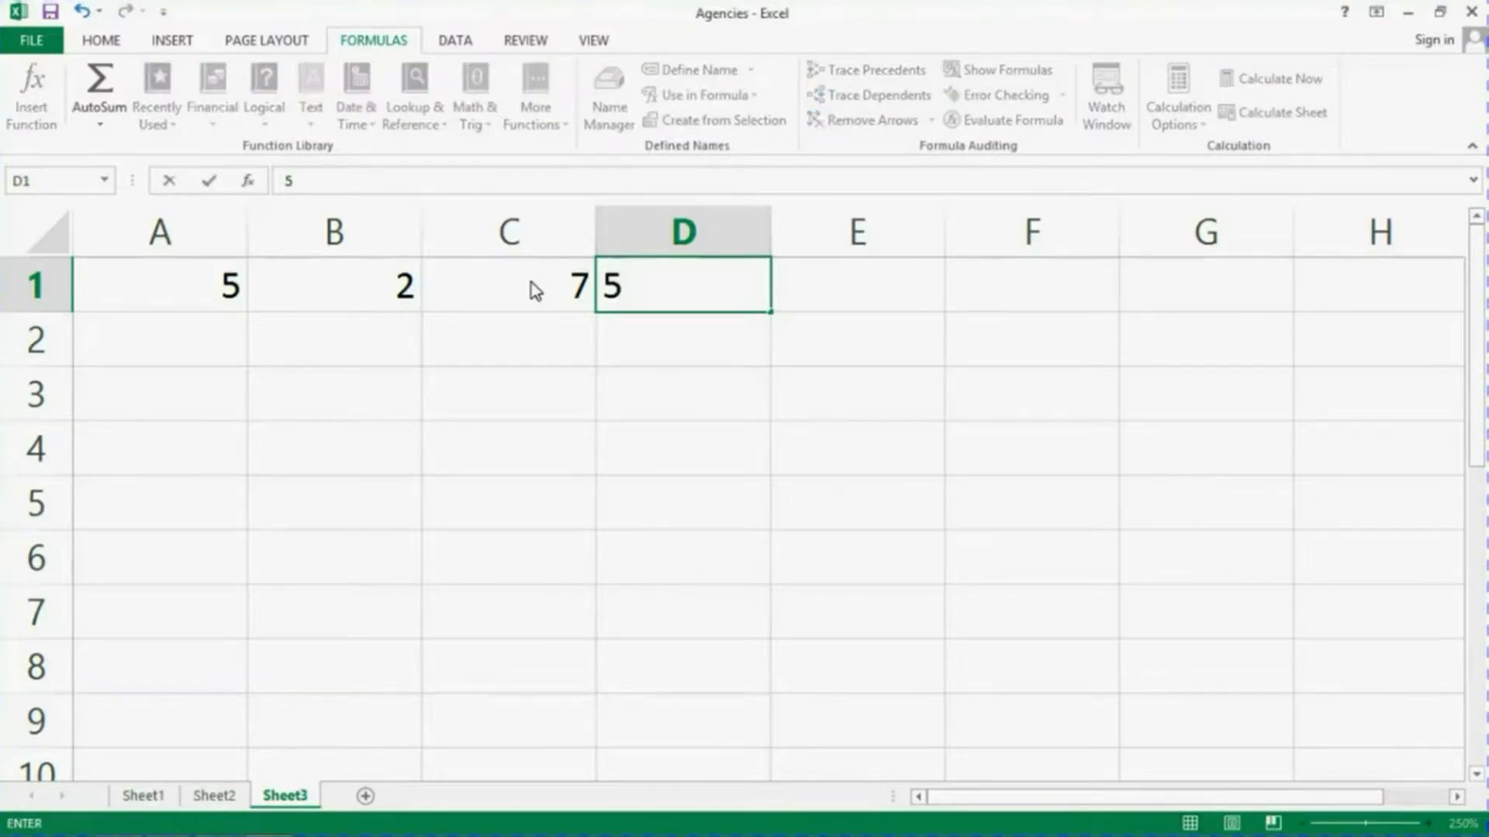
{"action": "key", "text": "Tab"}
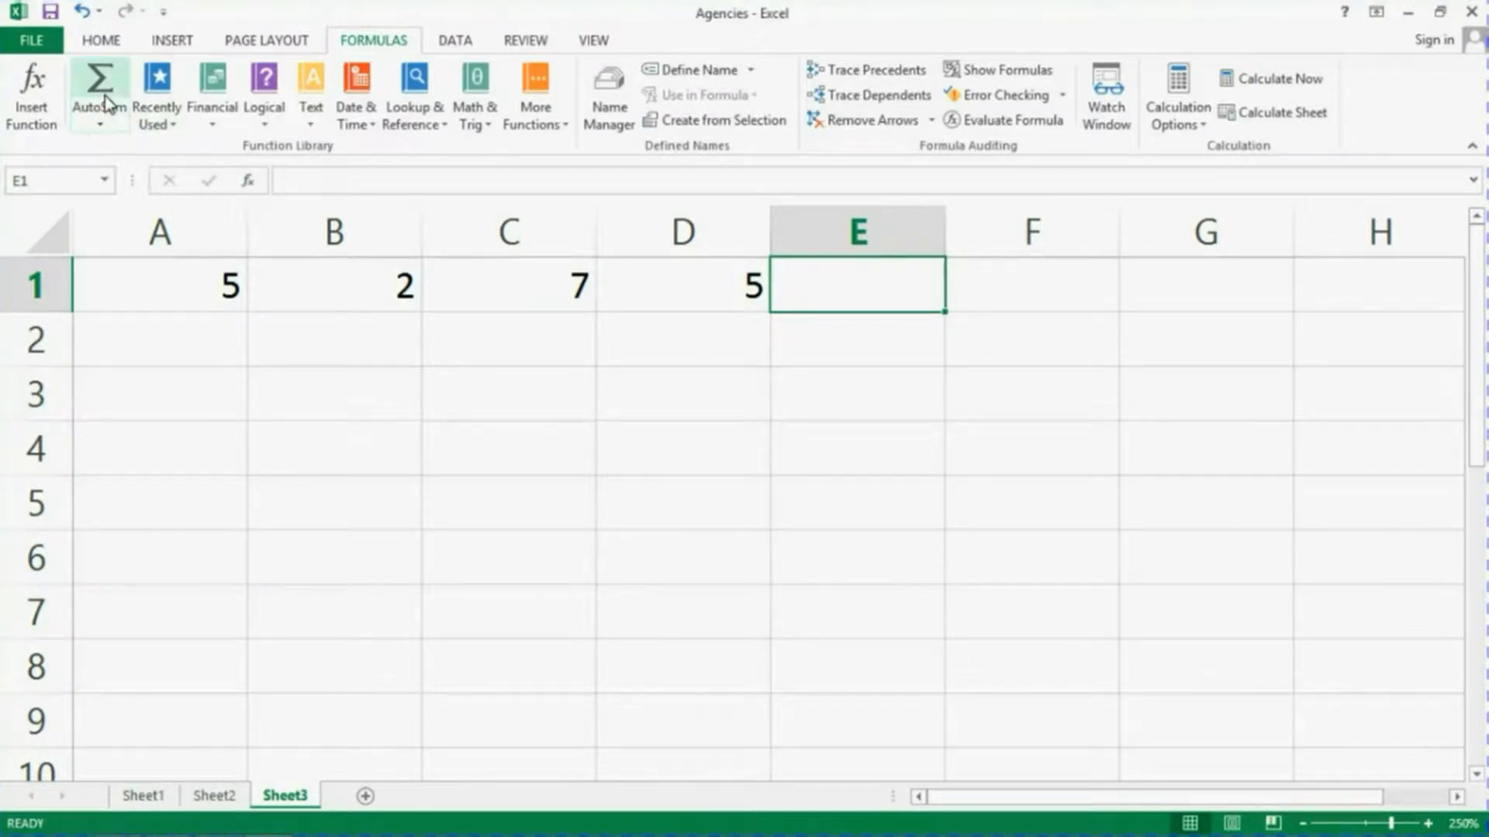
- Use AutoSum to enter the formula =SUM(A1:D1) in cell E1
{"action": "left_click", "coordinate": [104, 120]}
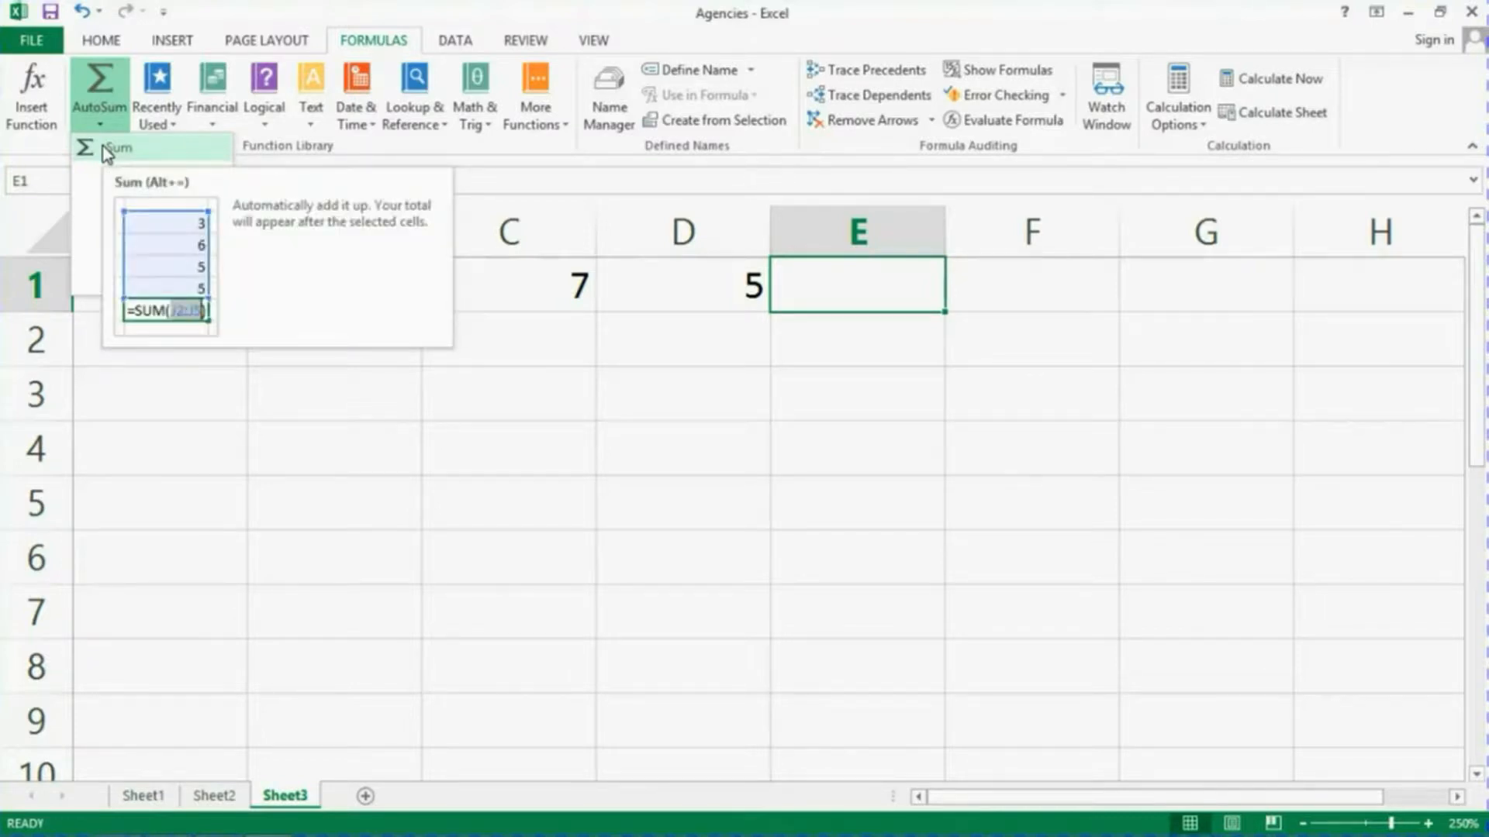
{"action": "left_click", "coordinate": [108, 148]}
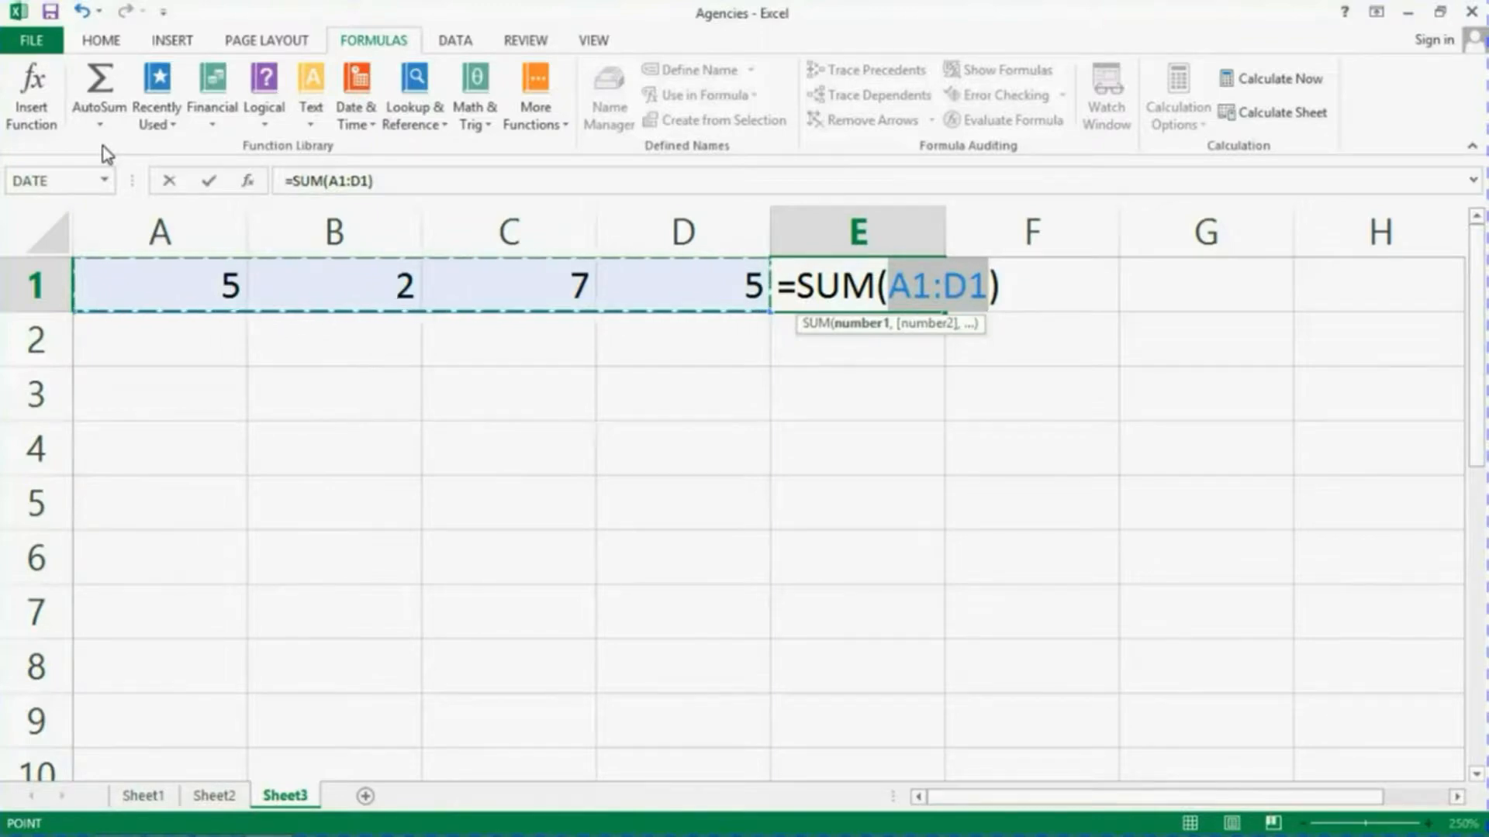
{"action": "left_click", "coordinate": [103, 77]}
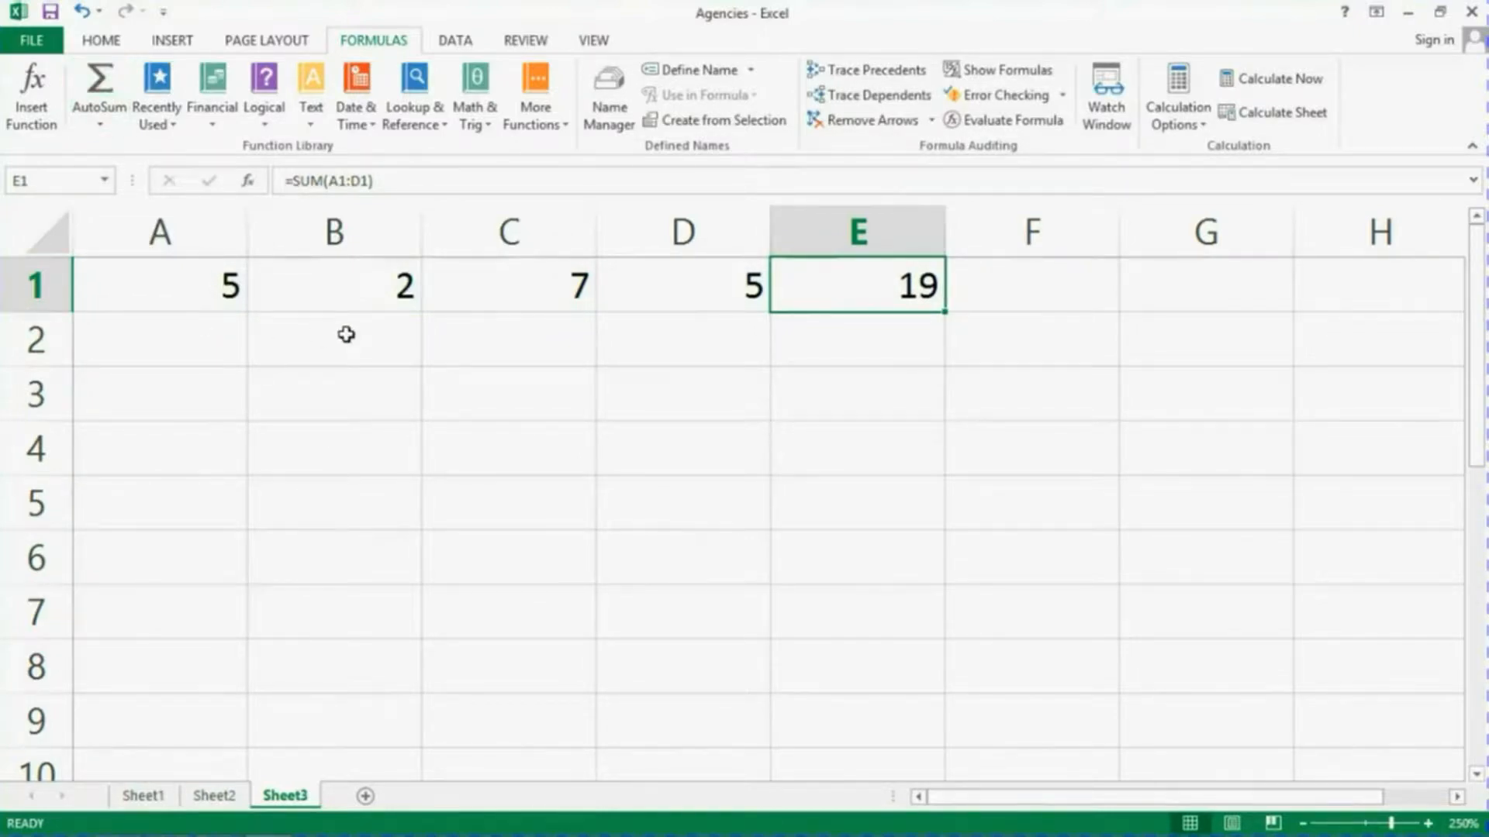
- Change the value in cell B1 to 3
{"action": "left_click", "coordinate": [372, 294]}
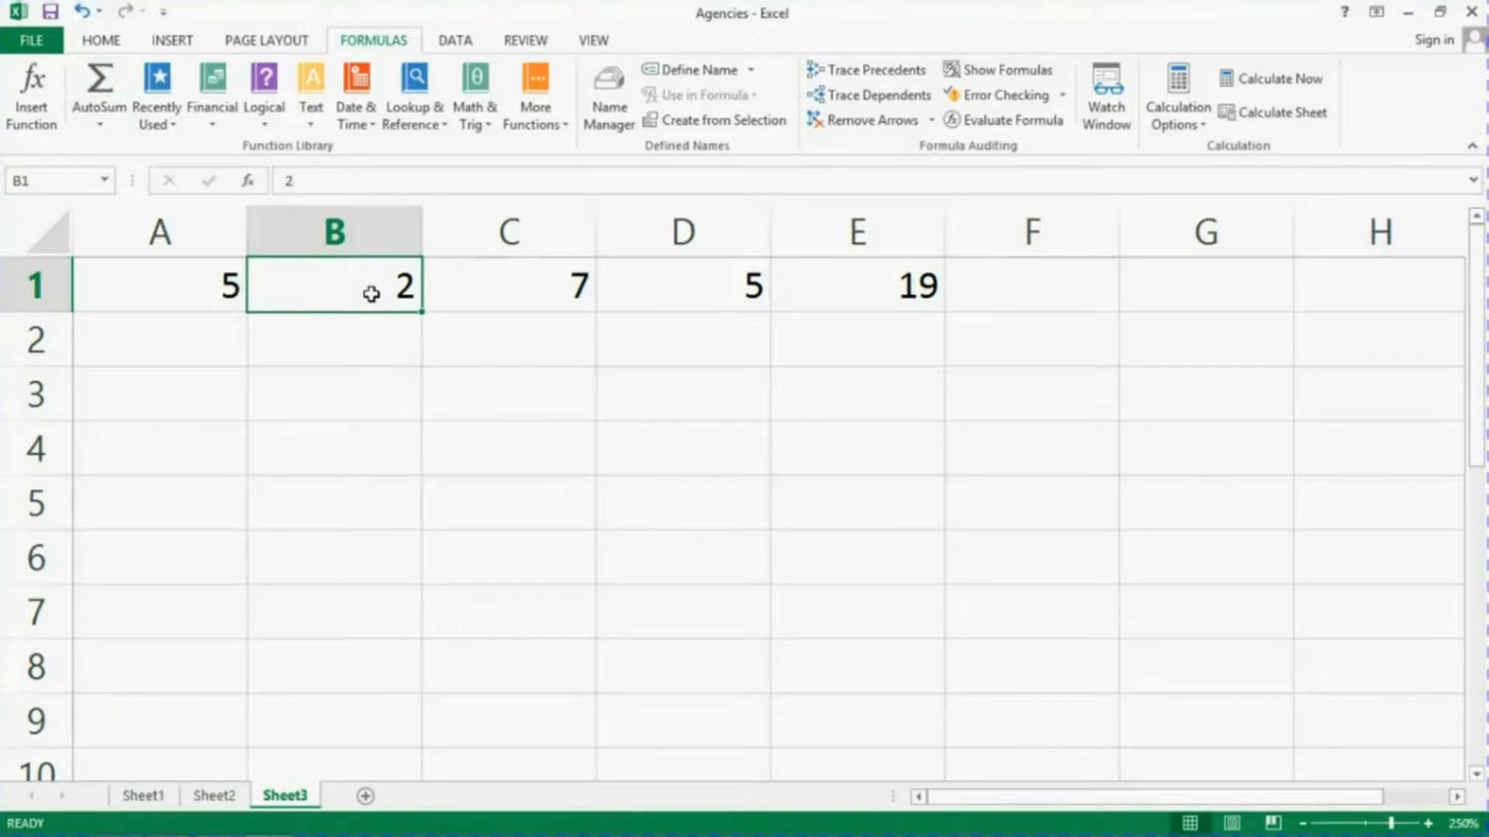
{"action": "type", "text": "3"}
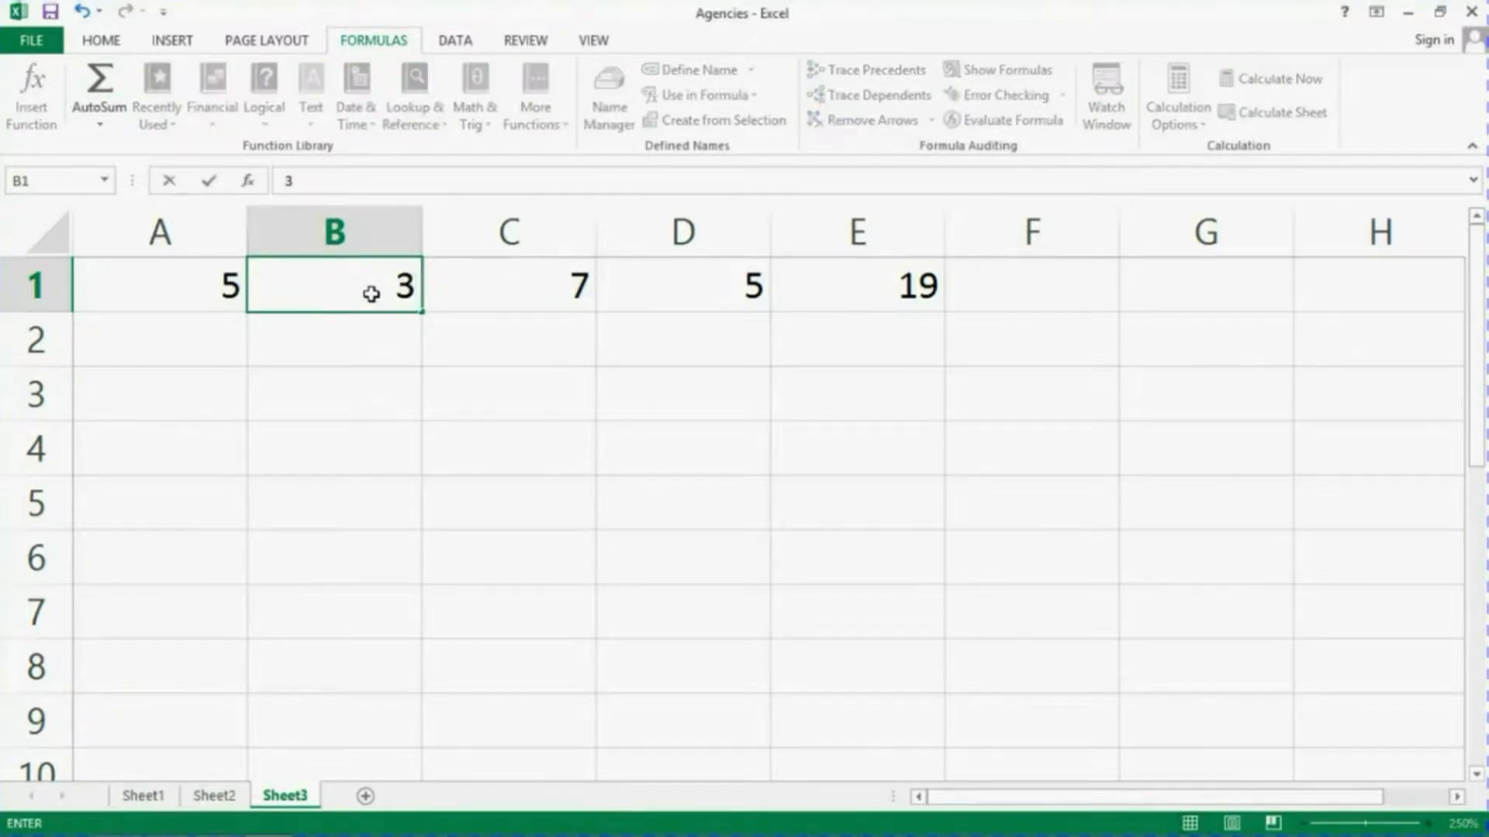
{"action": "key", "text": "Return"}
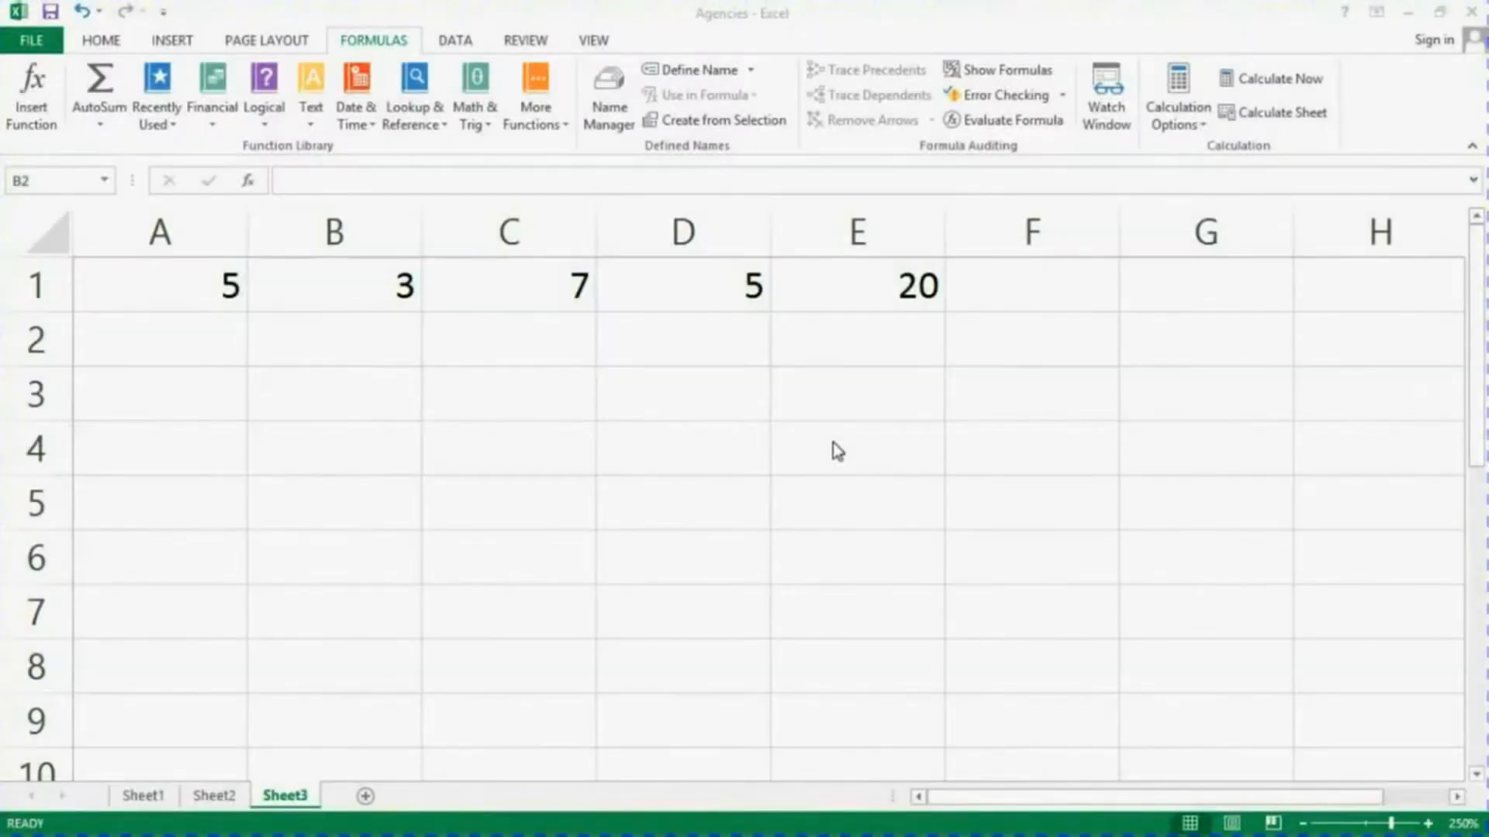
- Enter the values 4, 6 and 7 down column A in cells A2 to A4
{"action": "left_click", "coordinate": [203, 342]}
{"action": "left_click", "coordinate": [203, 342]}
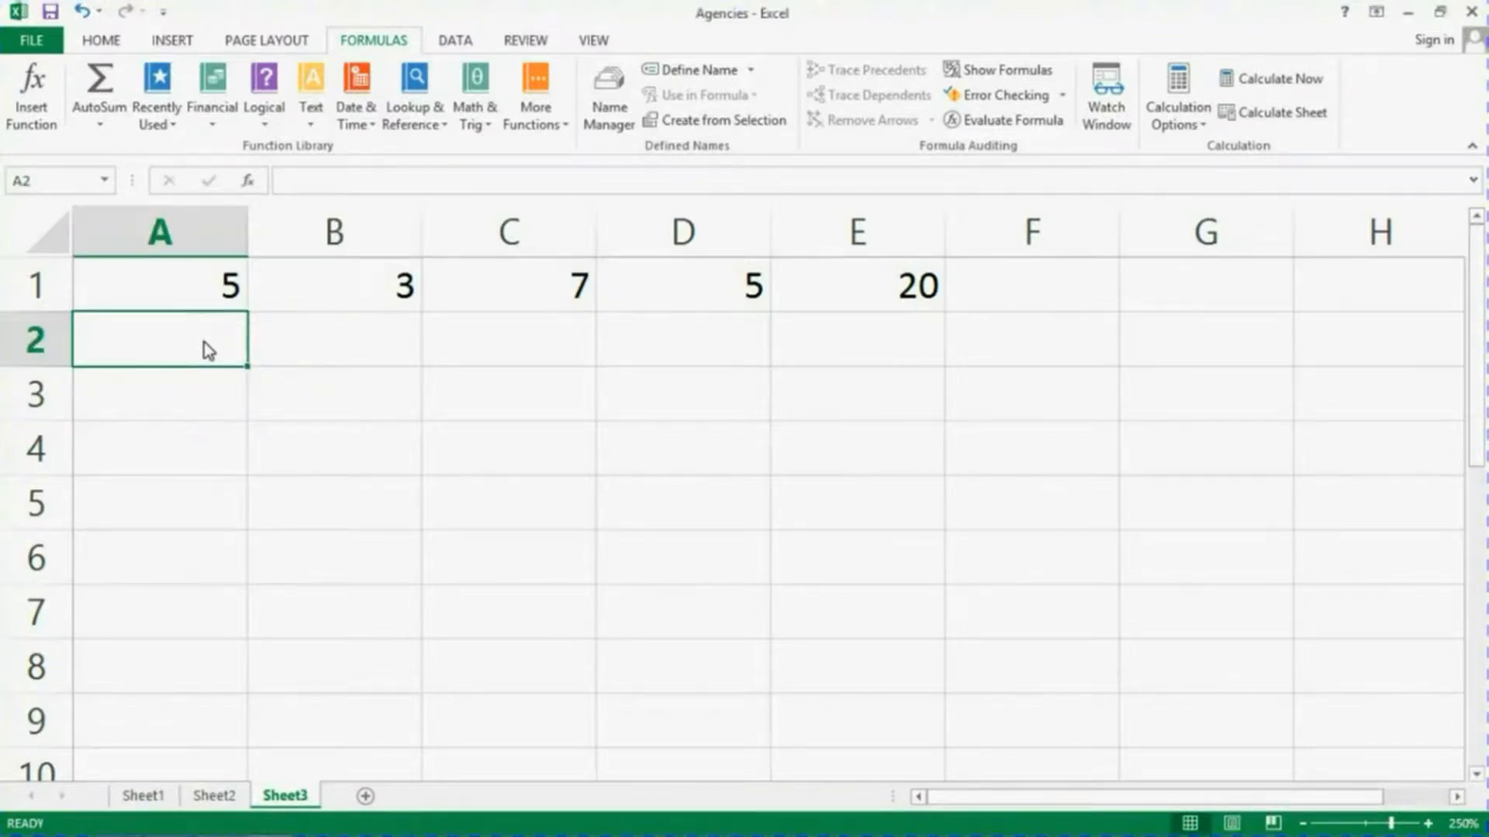
{"action": "type", "text": "4"}
{"action": "key", "text": "Return"}
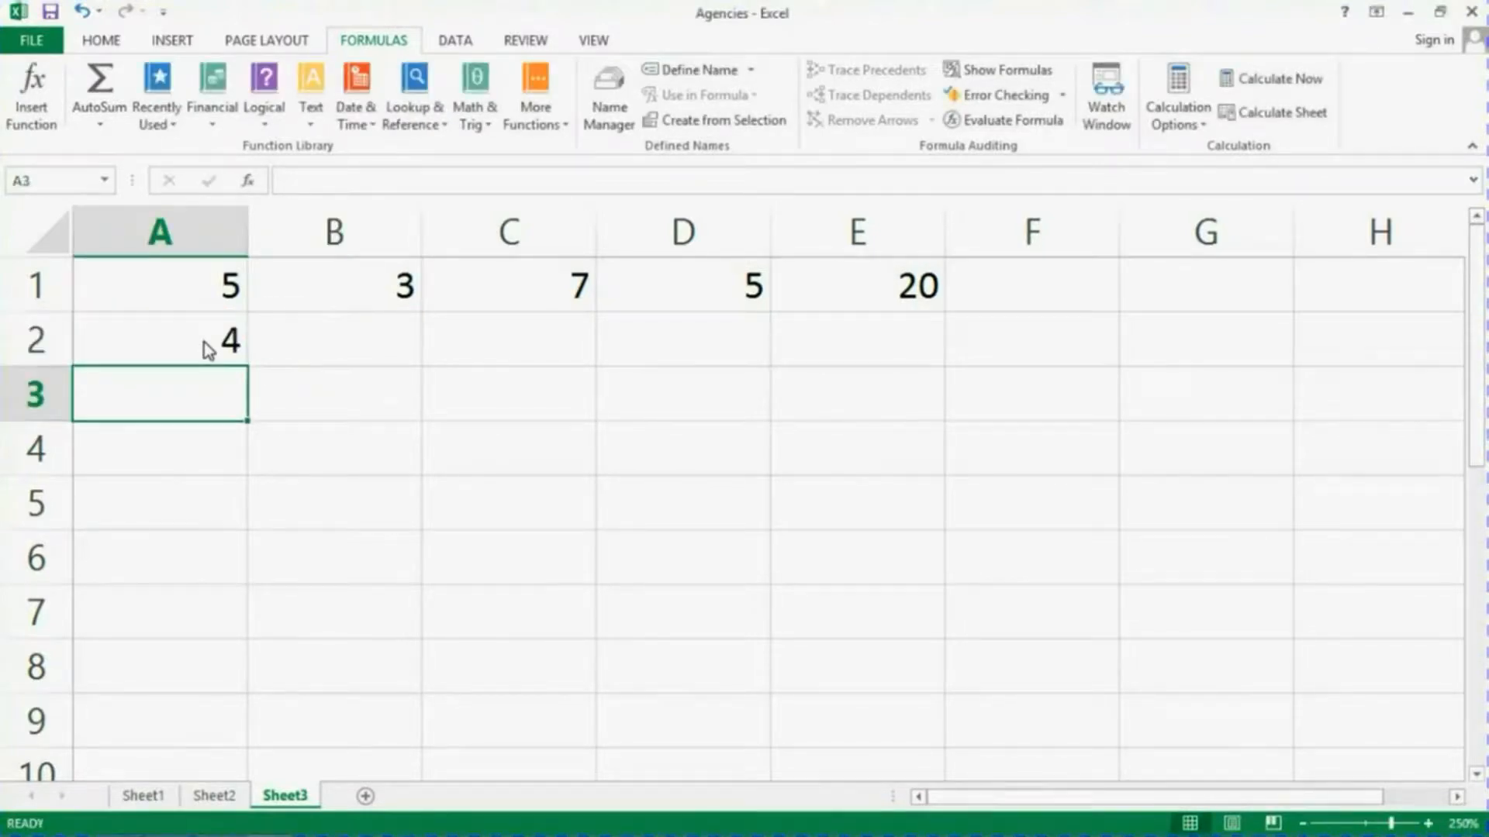
{"action": "type", "text": "6"}
{"action": "key", "text": "Return"}
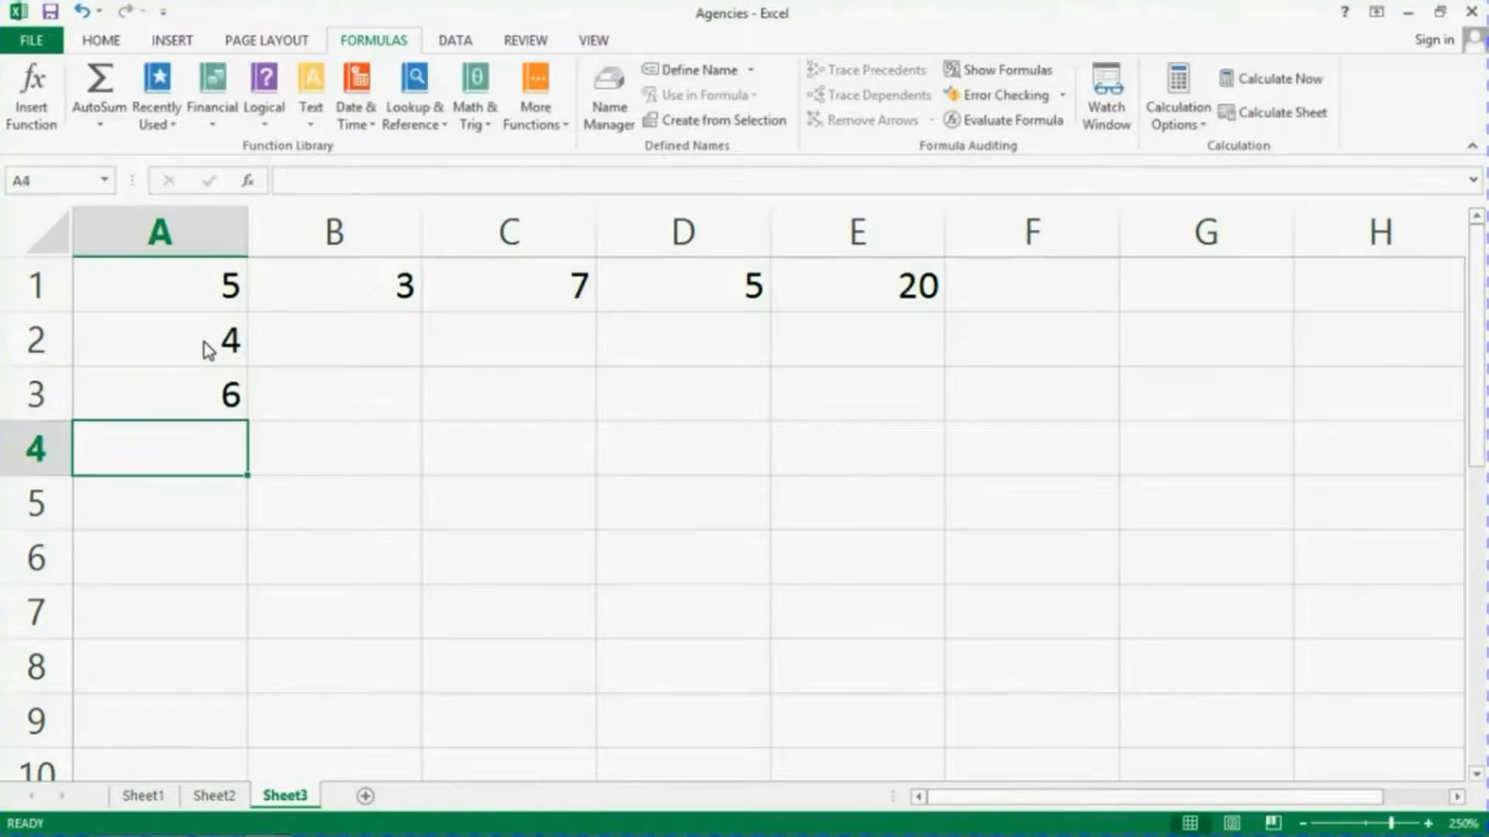
{"action": "type", "text": "7"}
{"action": "key", "text": "Return"}
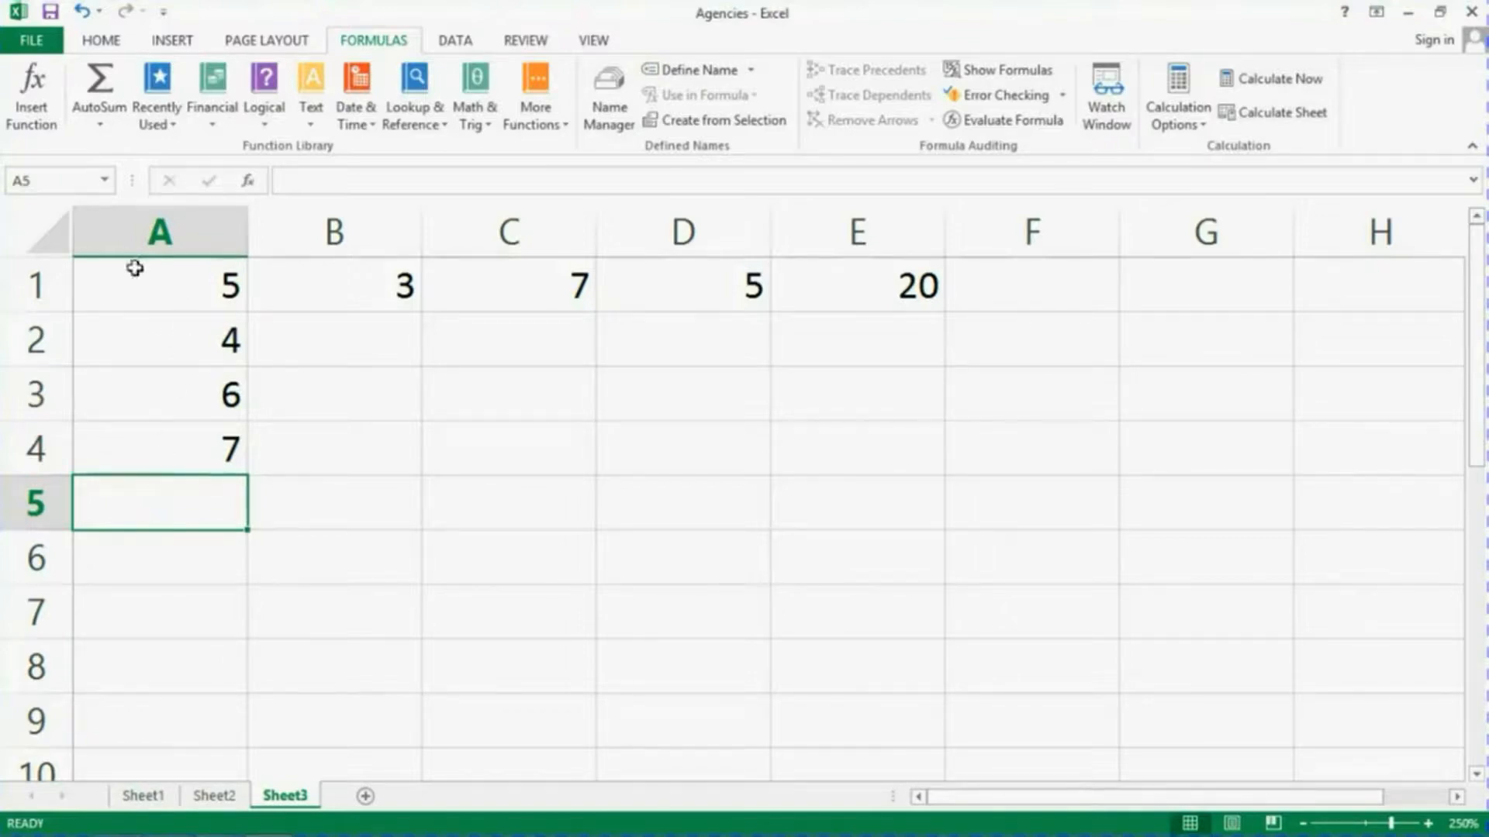
- Total column A in cell A5 with AutoSum as =SUM(A1:A4) and inspect the resulting formula
{"action": "left_click", "coordinate": [100, 84]}
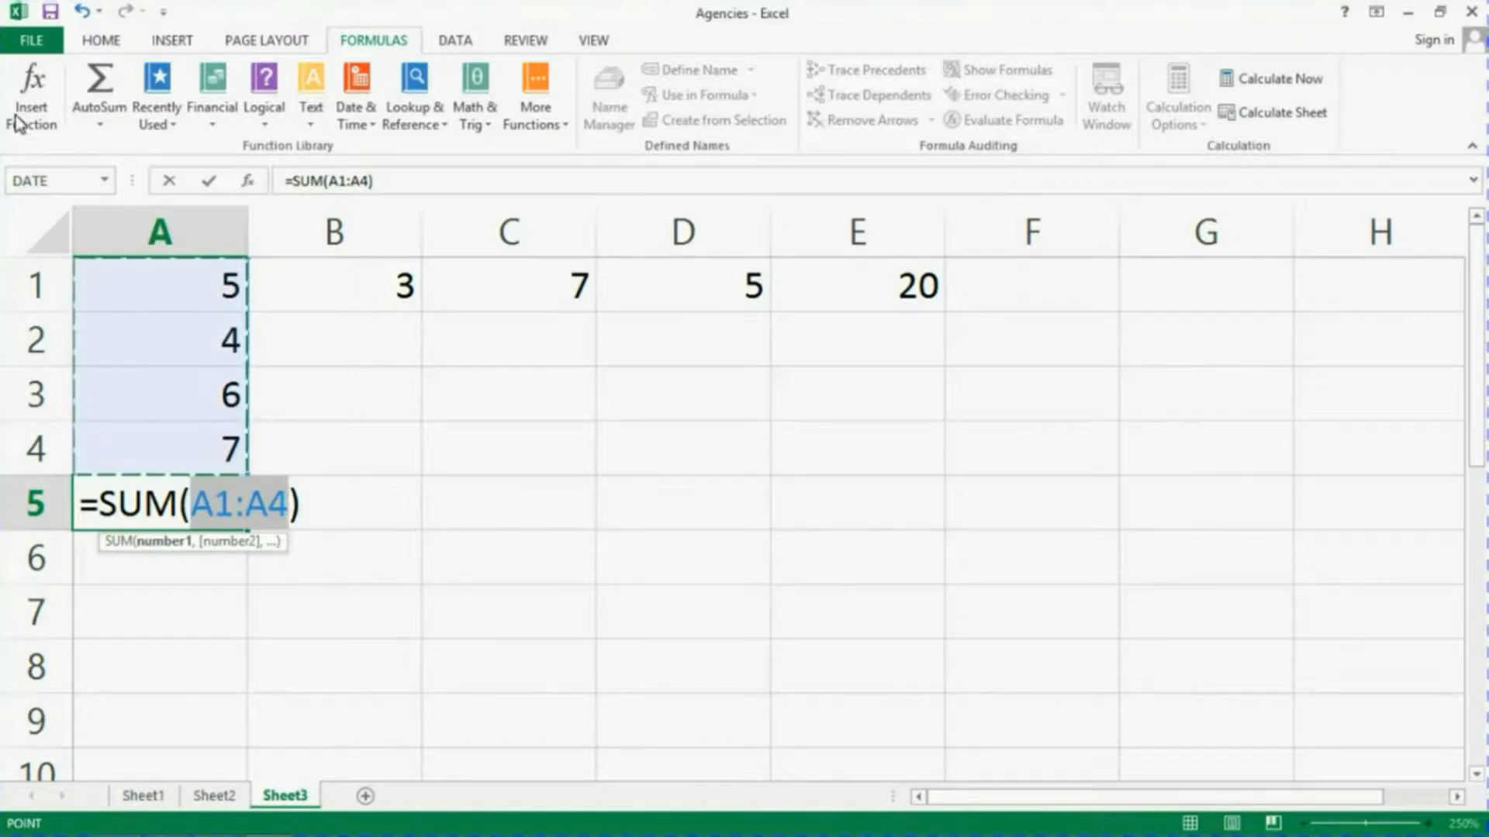
{"action": "left_click", "coordinate": [98, 89]}
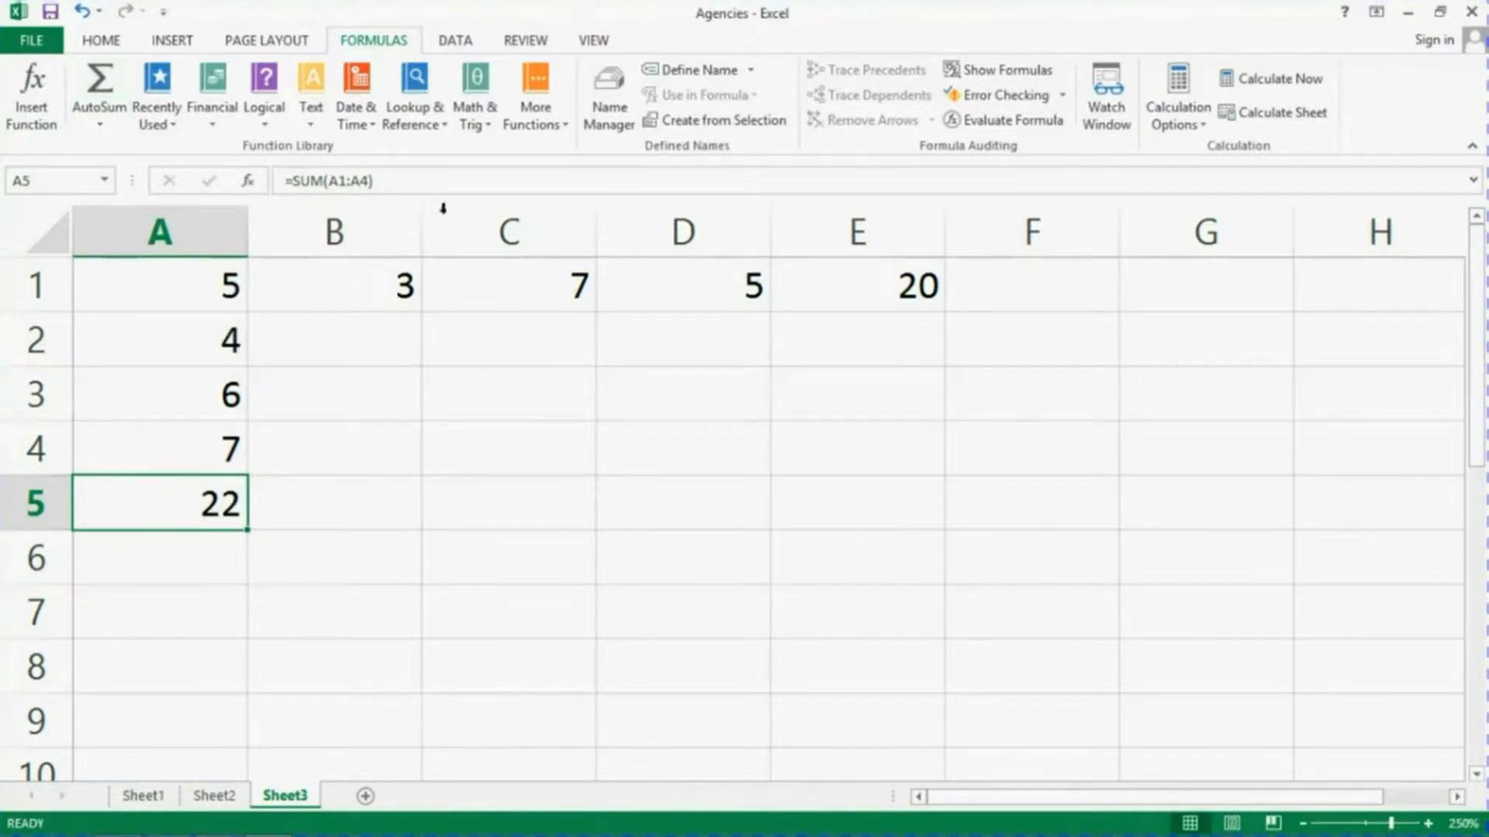
{"action": "left_click_drag", "start_coordinate": [399, 180], "coordinate": [249, 180]}
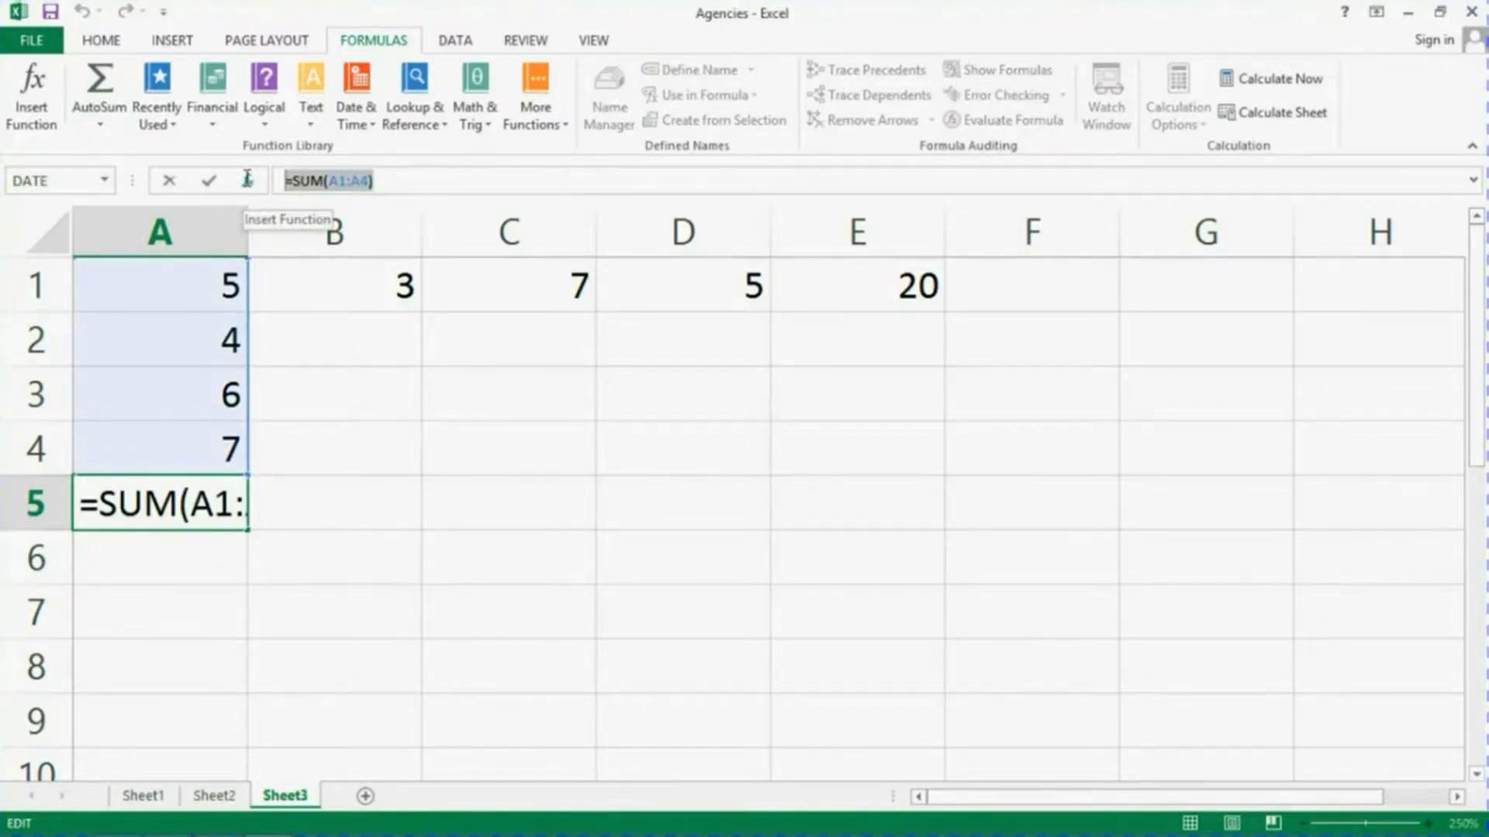
{"action": "key", "text": "Return"}
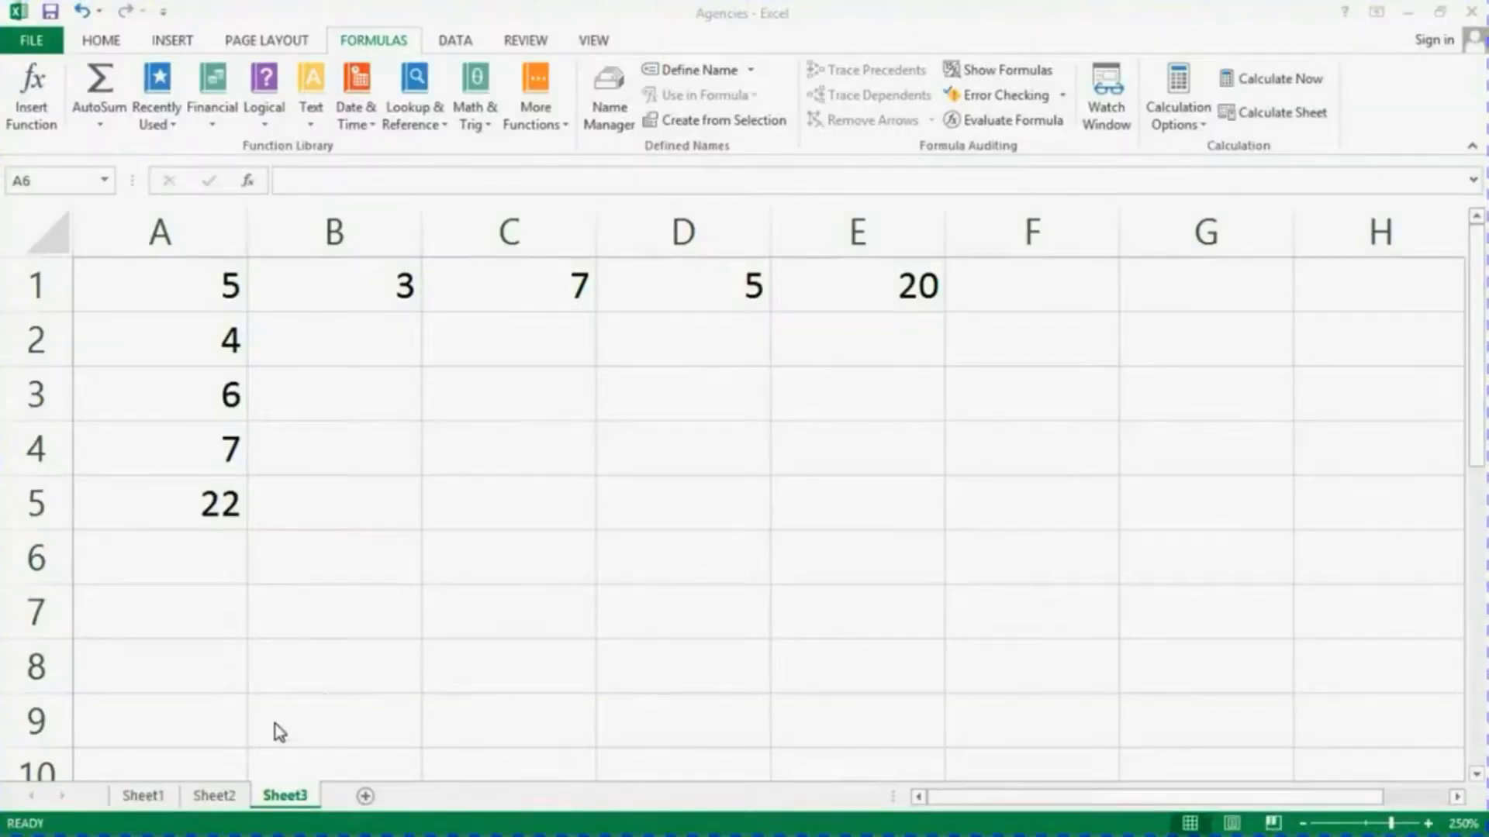
{"action": "left_click", "coordinate": [212, 508]}
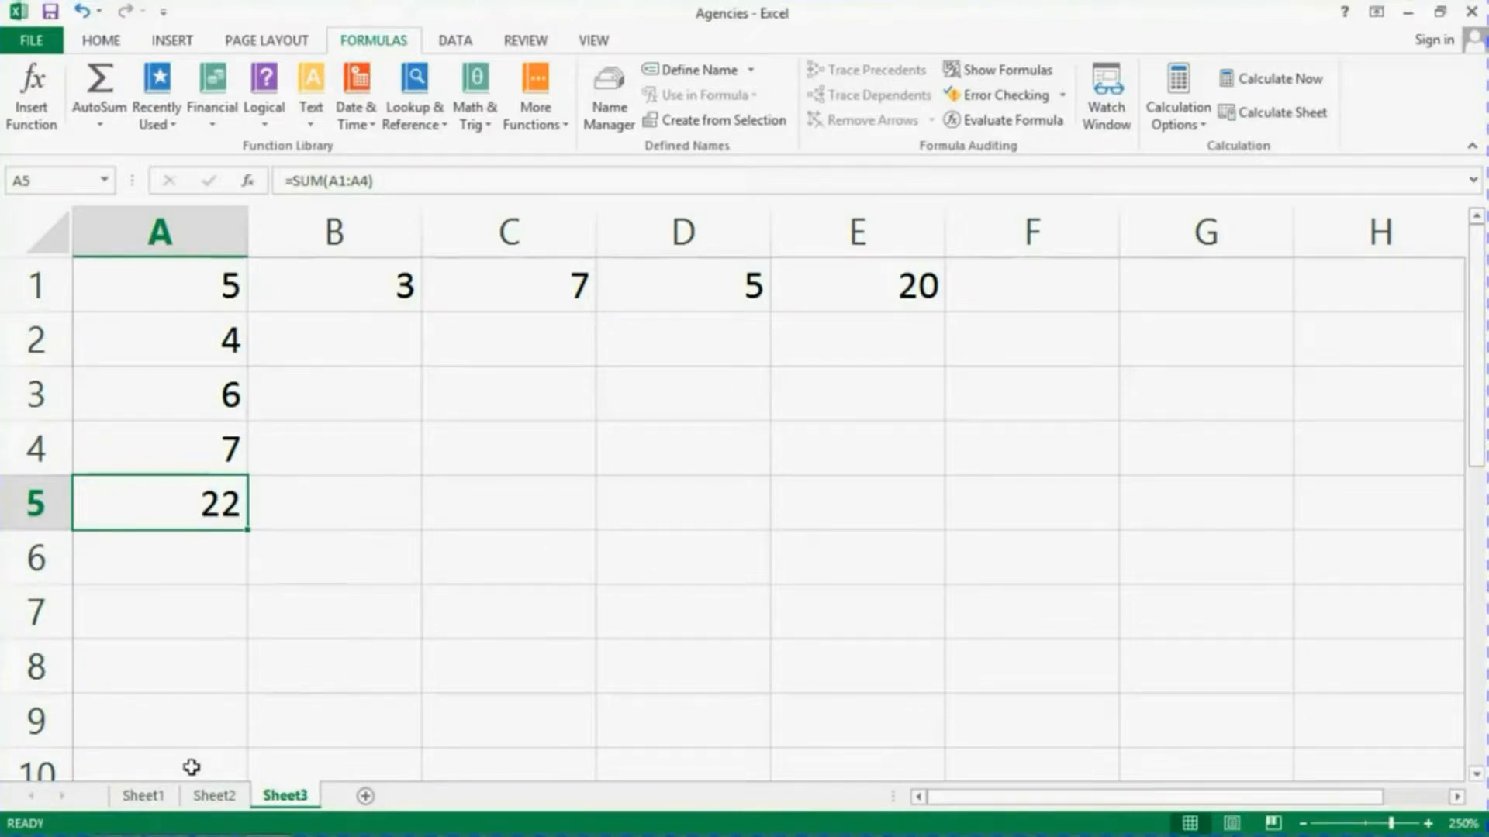
- Switch to Sheet2 and total the weekday values in cell B6 with AutoSum as =SUM(B1:B5)
{"action": "left_click", "coordinate": [214, 799]}
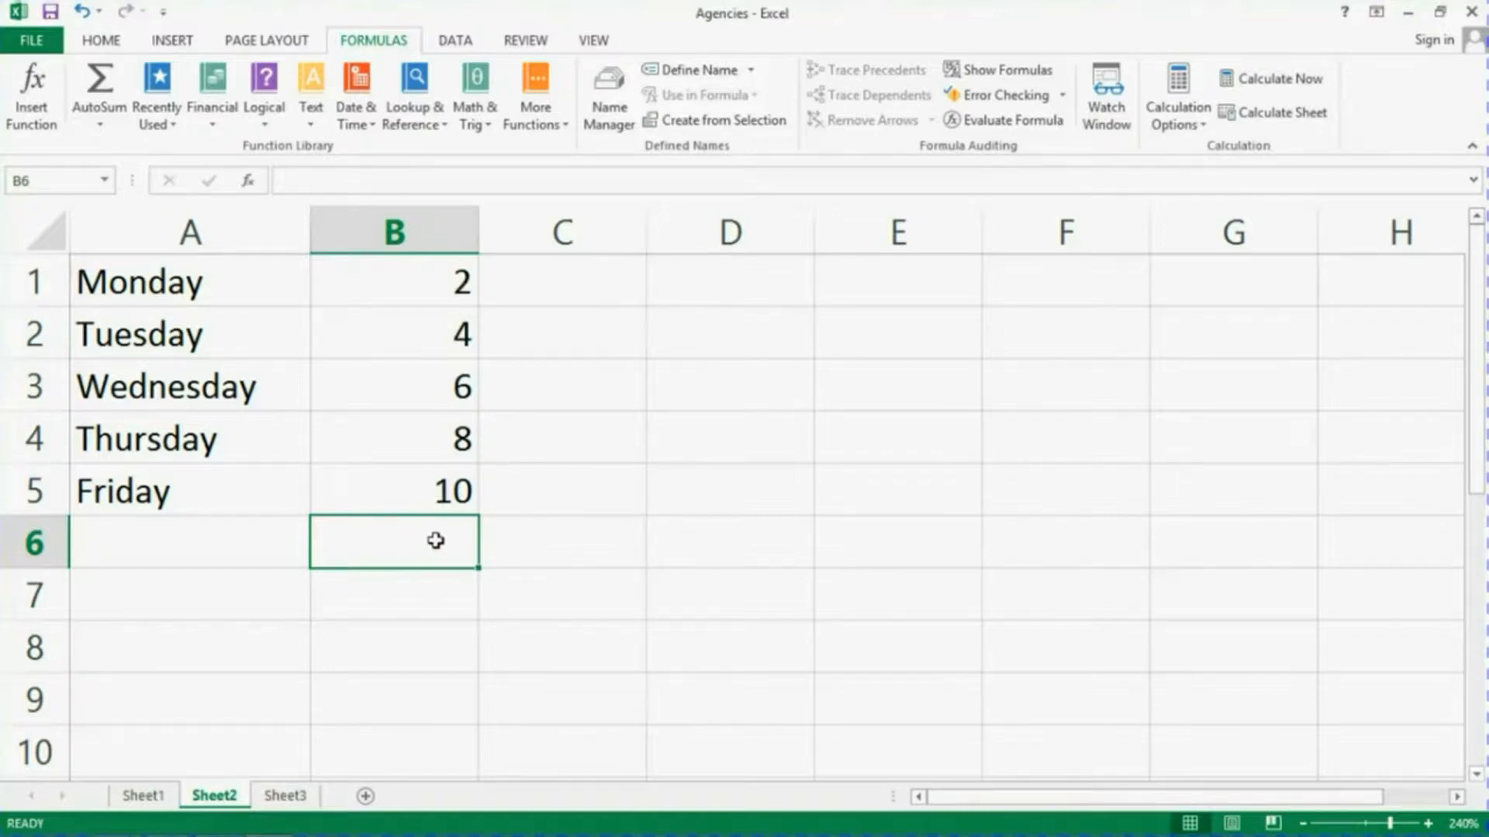
{"action": "left_click", "coordinate": [98, 90]}
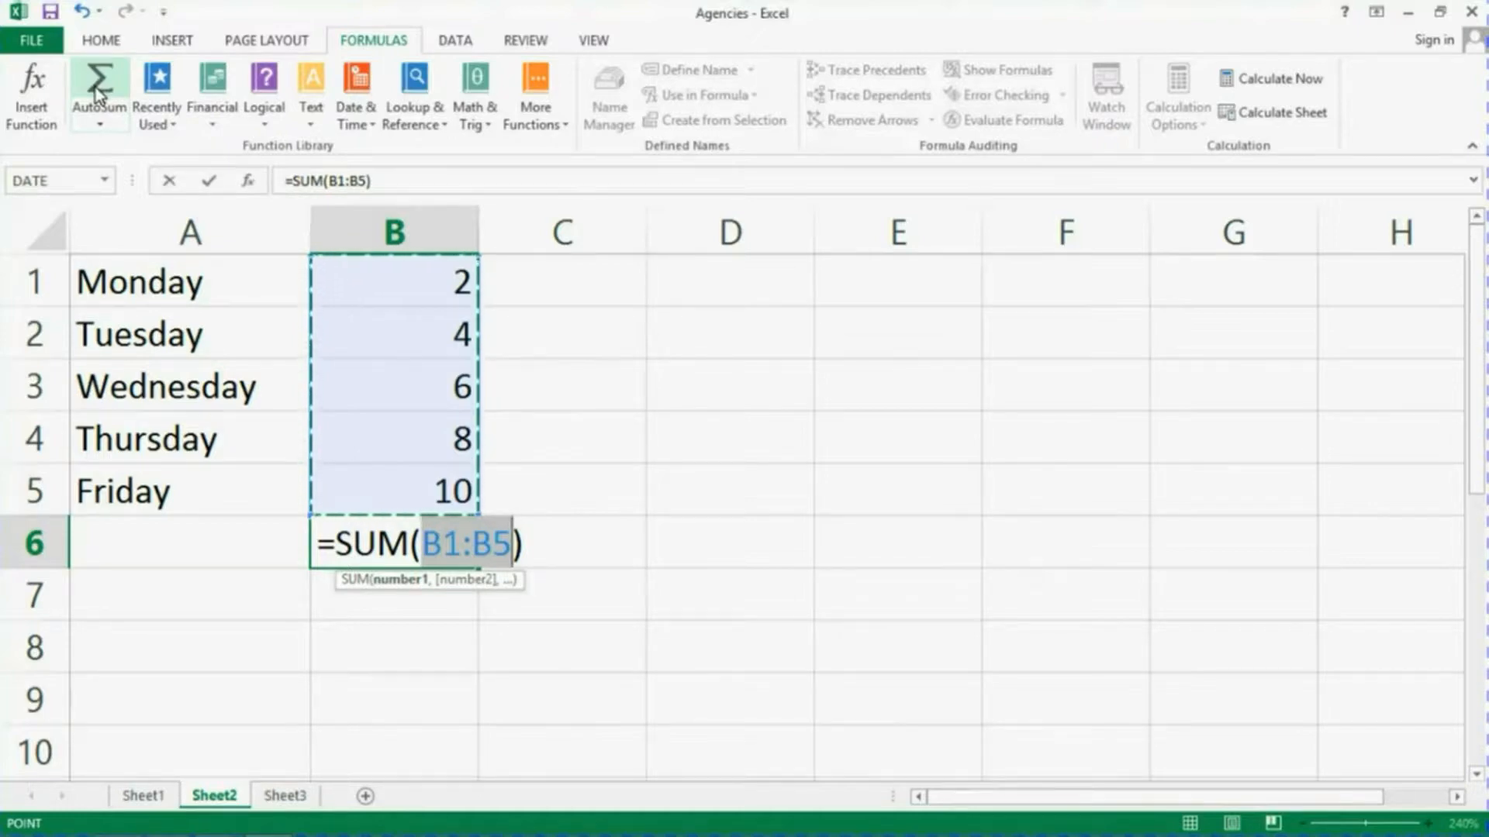
{"action": "key", "text": "Return"}
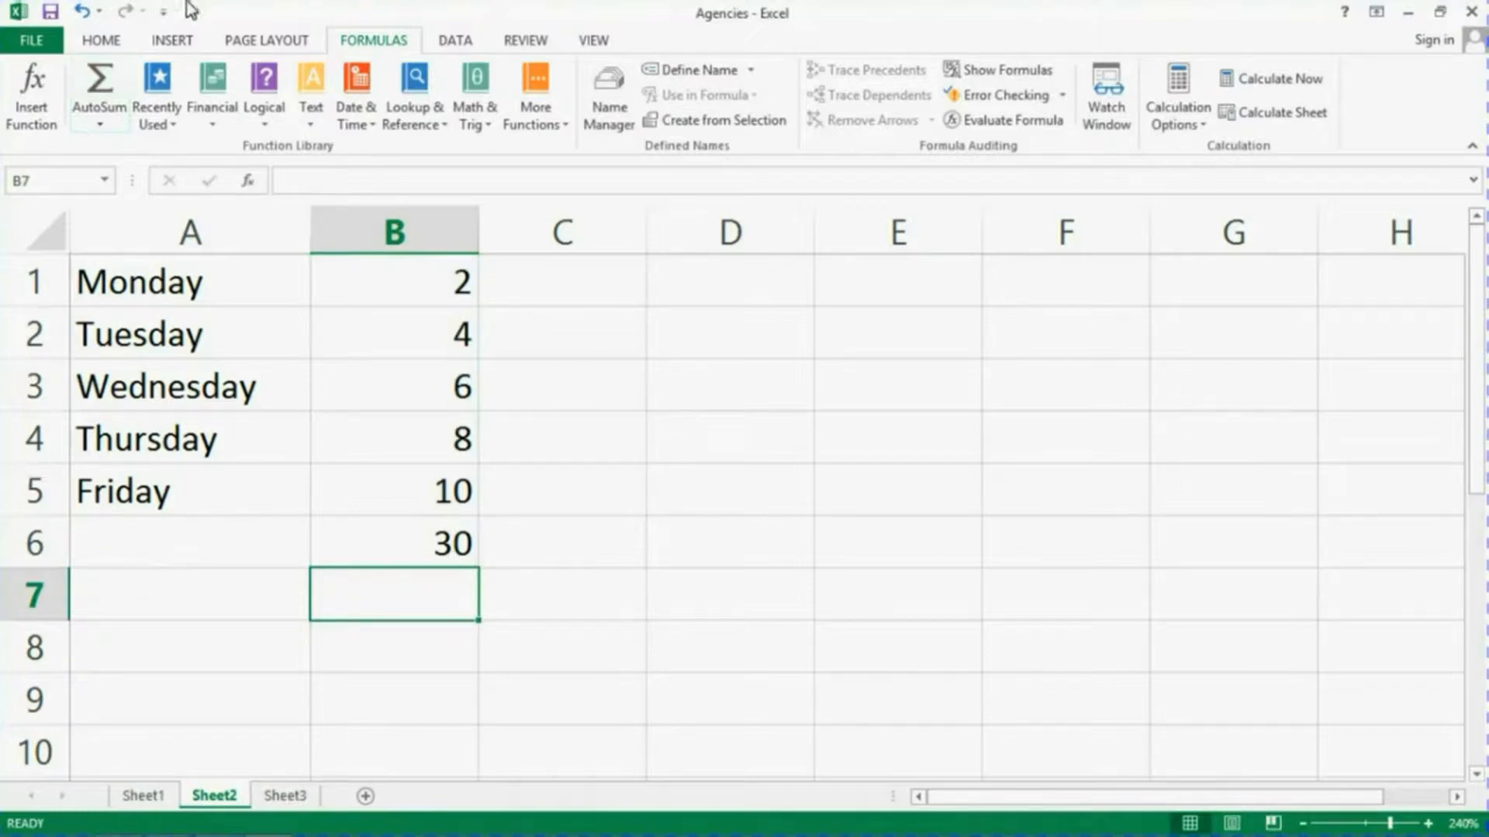
- Change Monday's value in cell B1 to 7
{"action": "left_click", "coordinate": [389, 282]}
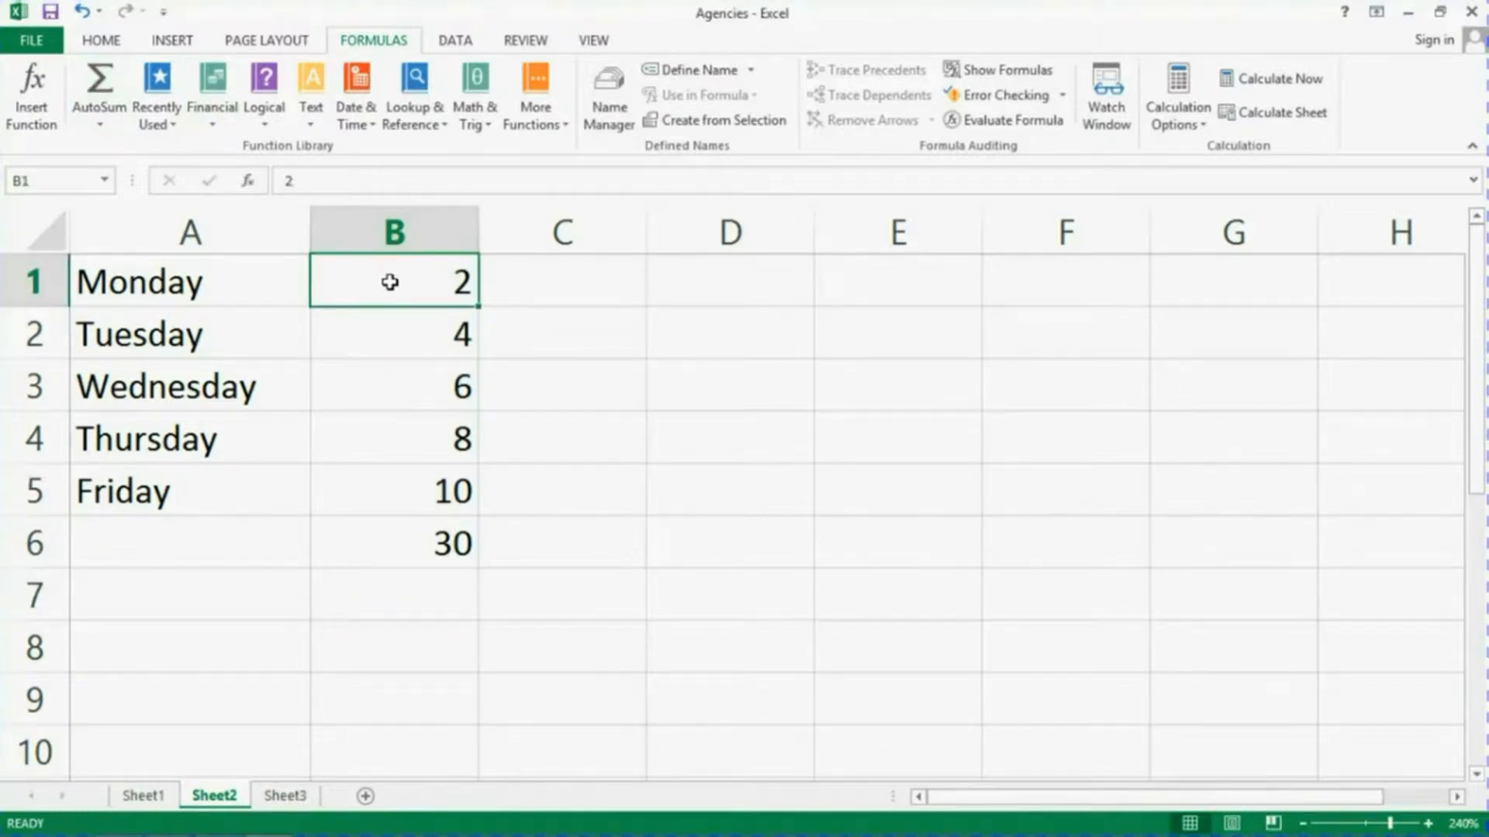
{"action": "type", "text": "7"}
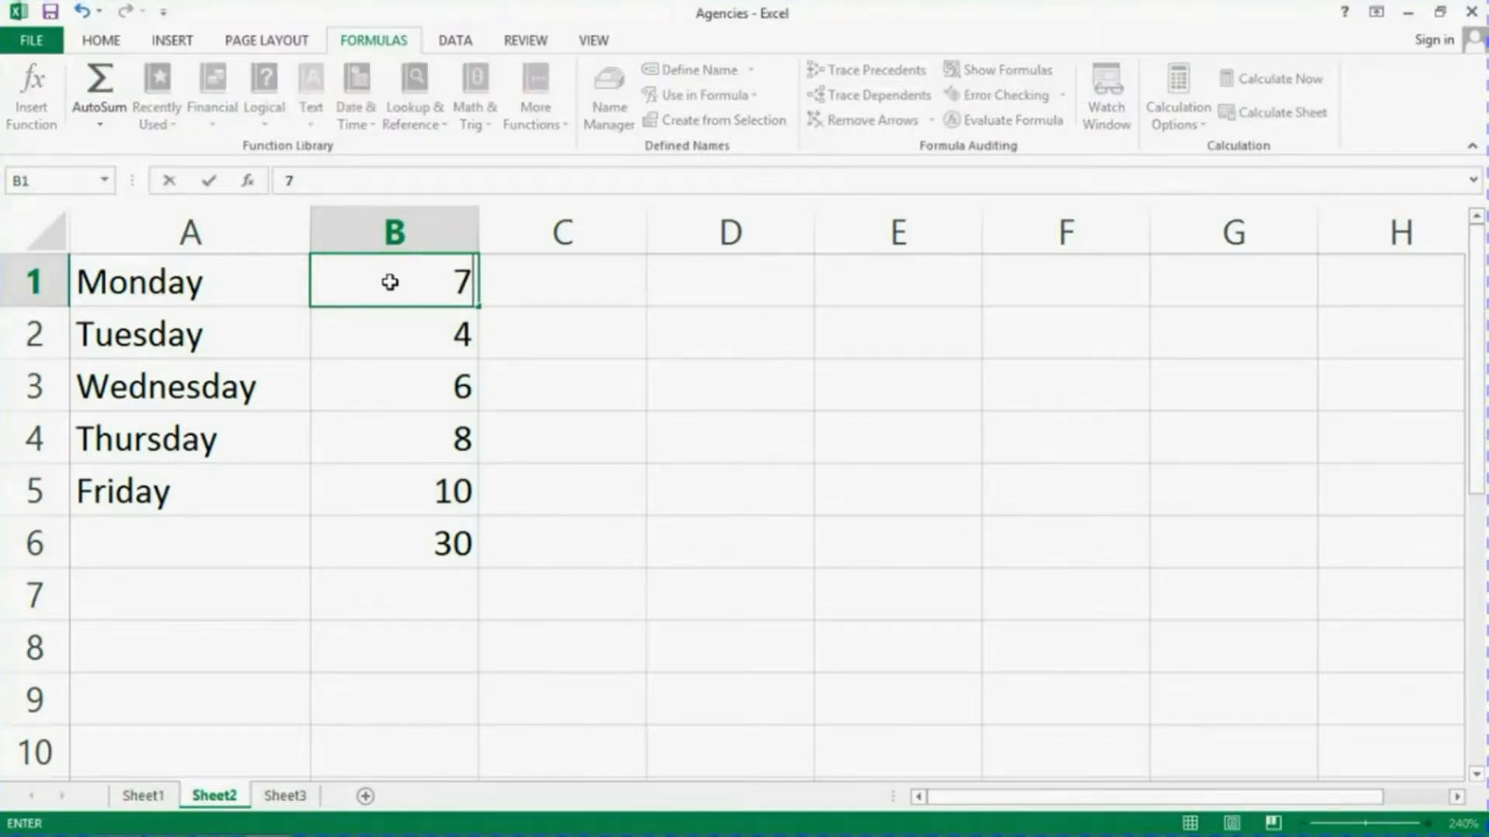
{"action": "key", "text": "Return"}
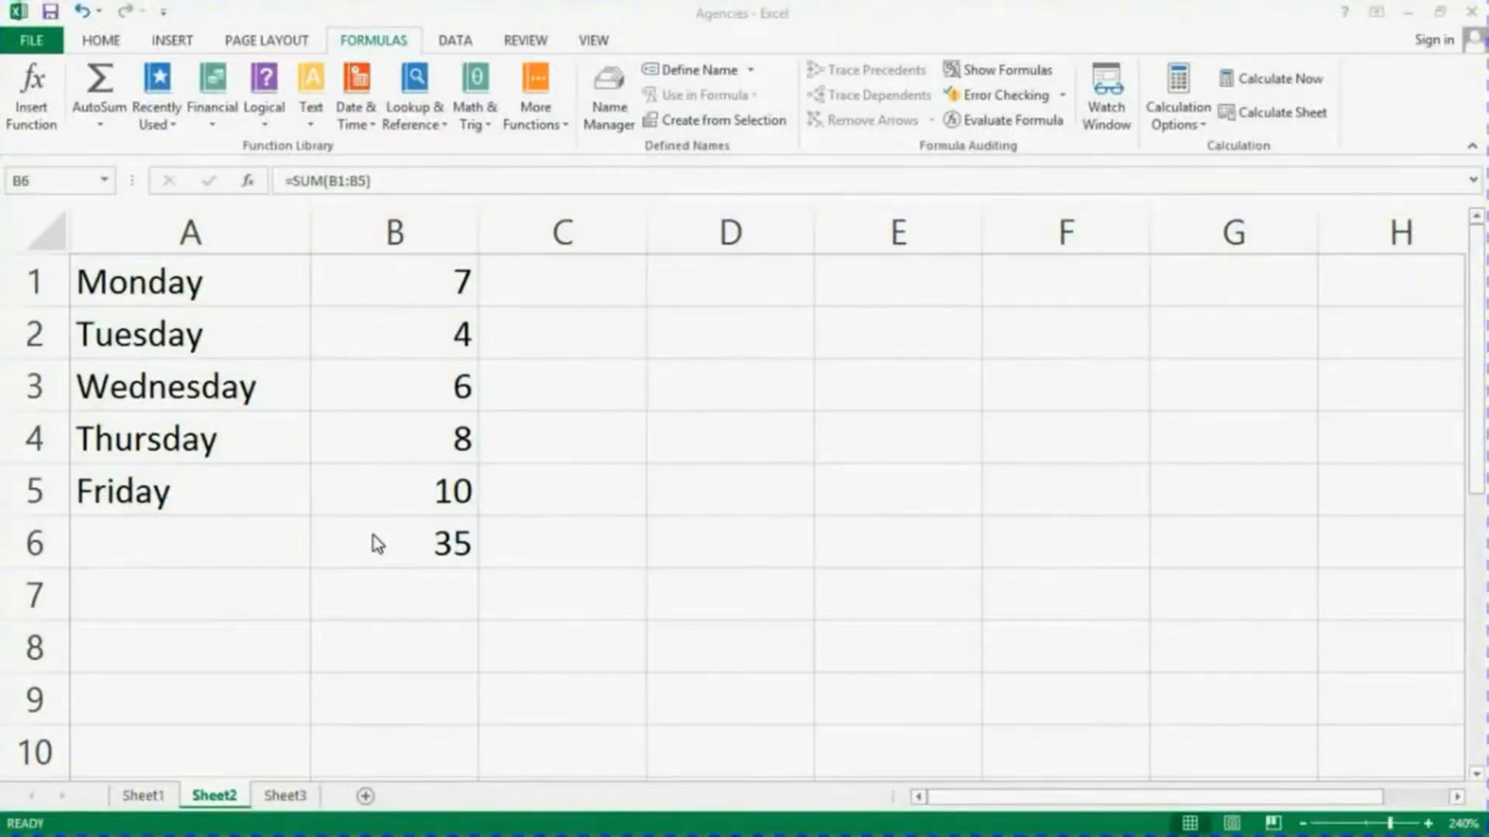
- Clear the sum in cell B6 and insert the AutoSum Average function as =AVERAGE(B1:B5)
{"action": "left_click", "coordinate": [373, 535]}
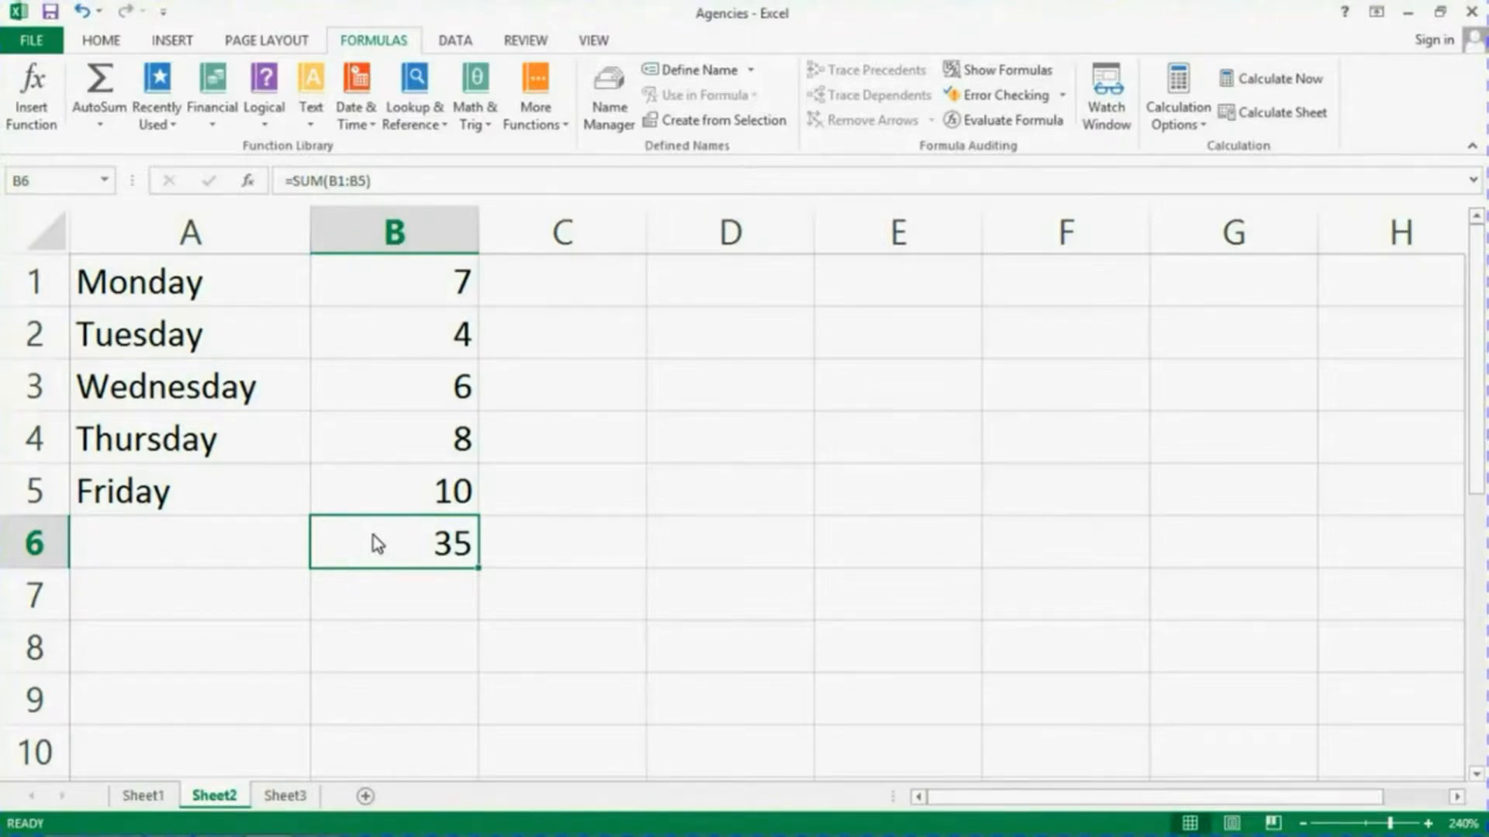
{"action": "key", "text": "Delete"}
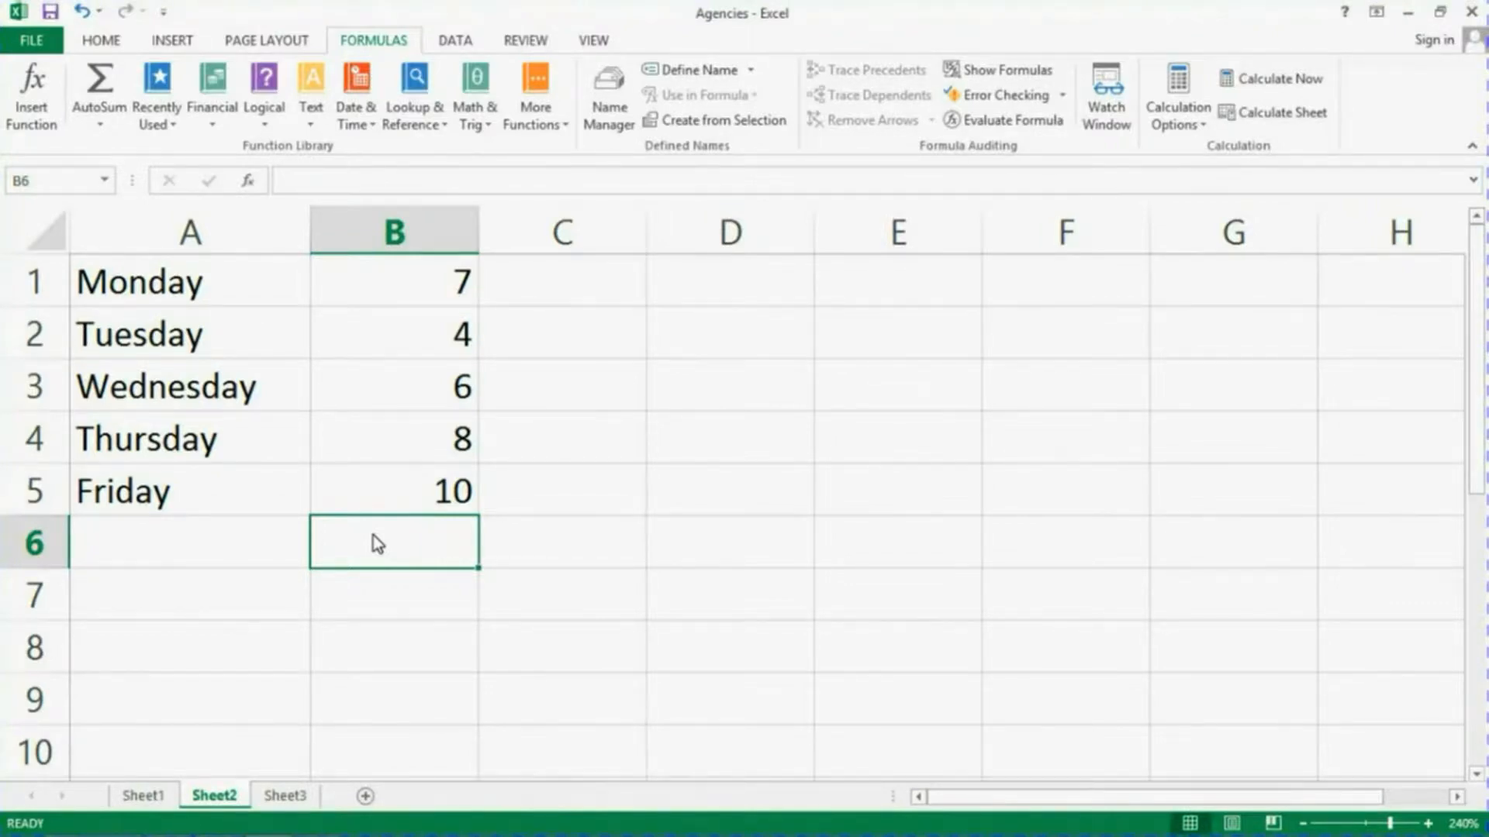
{"action": "left_click", "coordinate": [104, 128]}
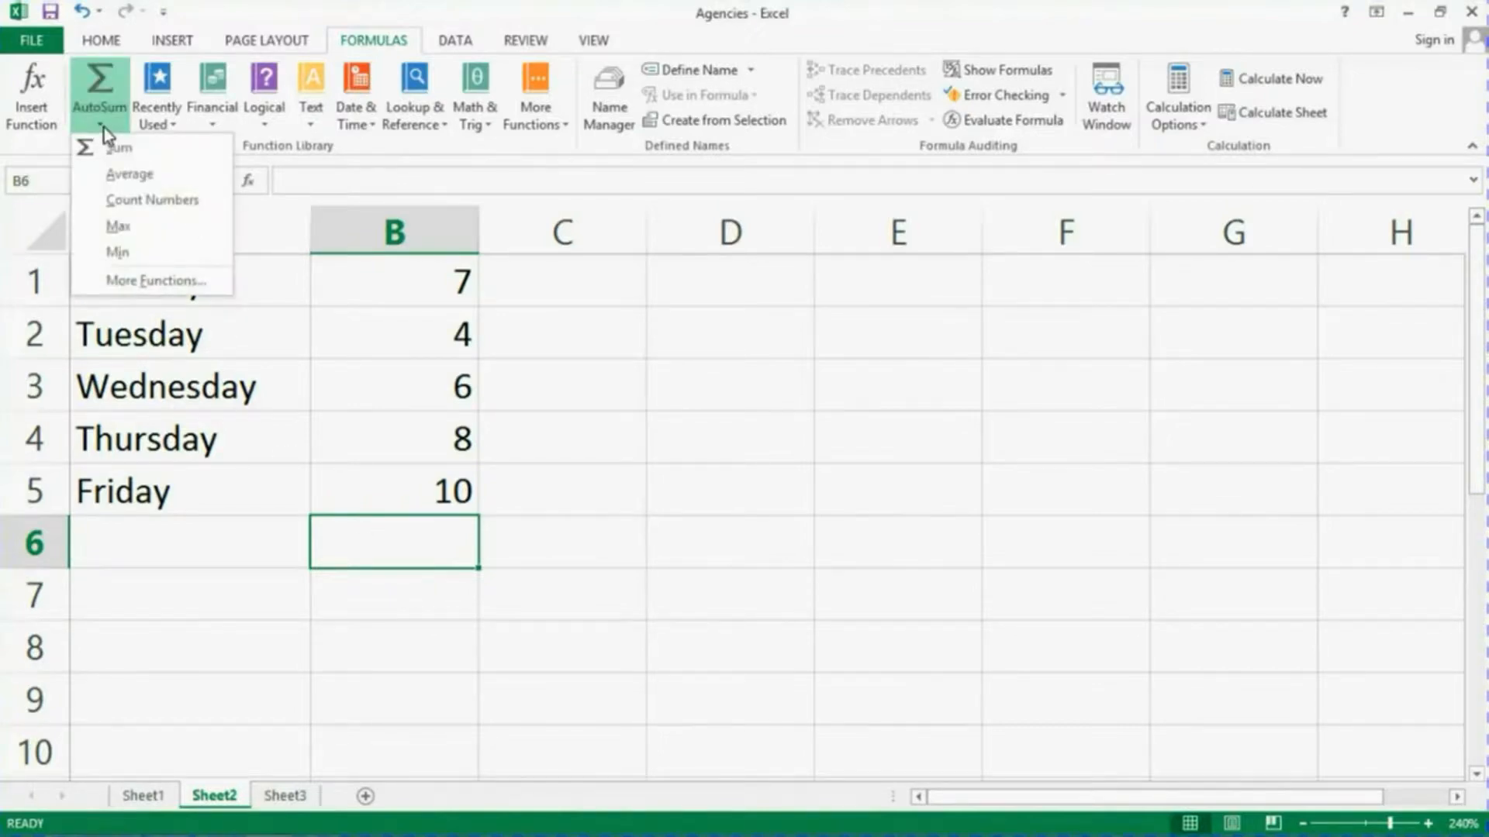
{"action": "left_click", "coordinate": [129, 175]}
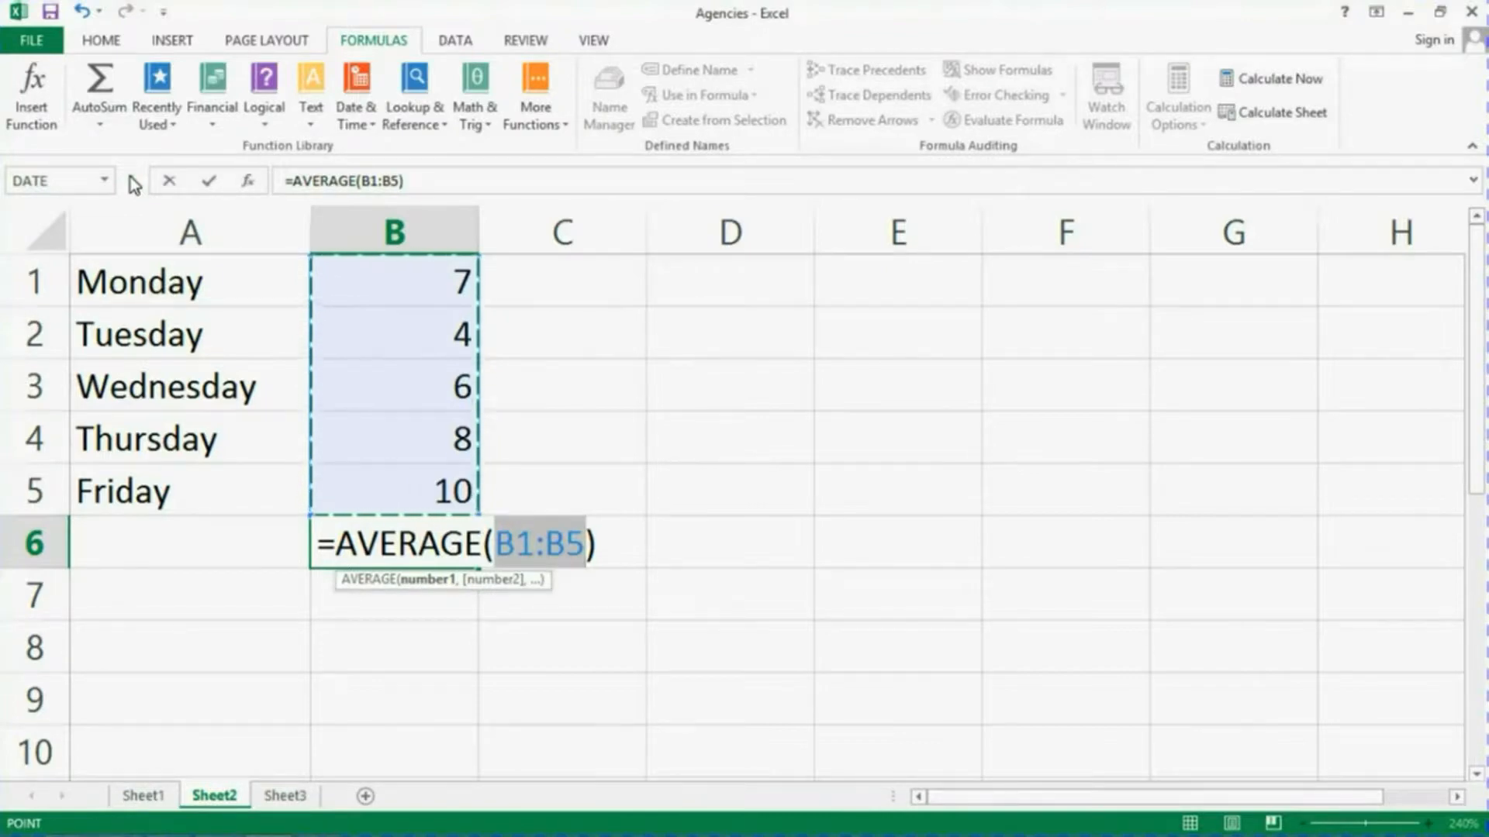
{"action": "key", "text": "Return"}
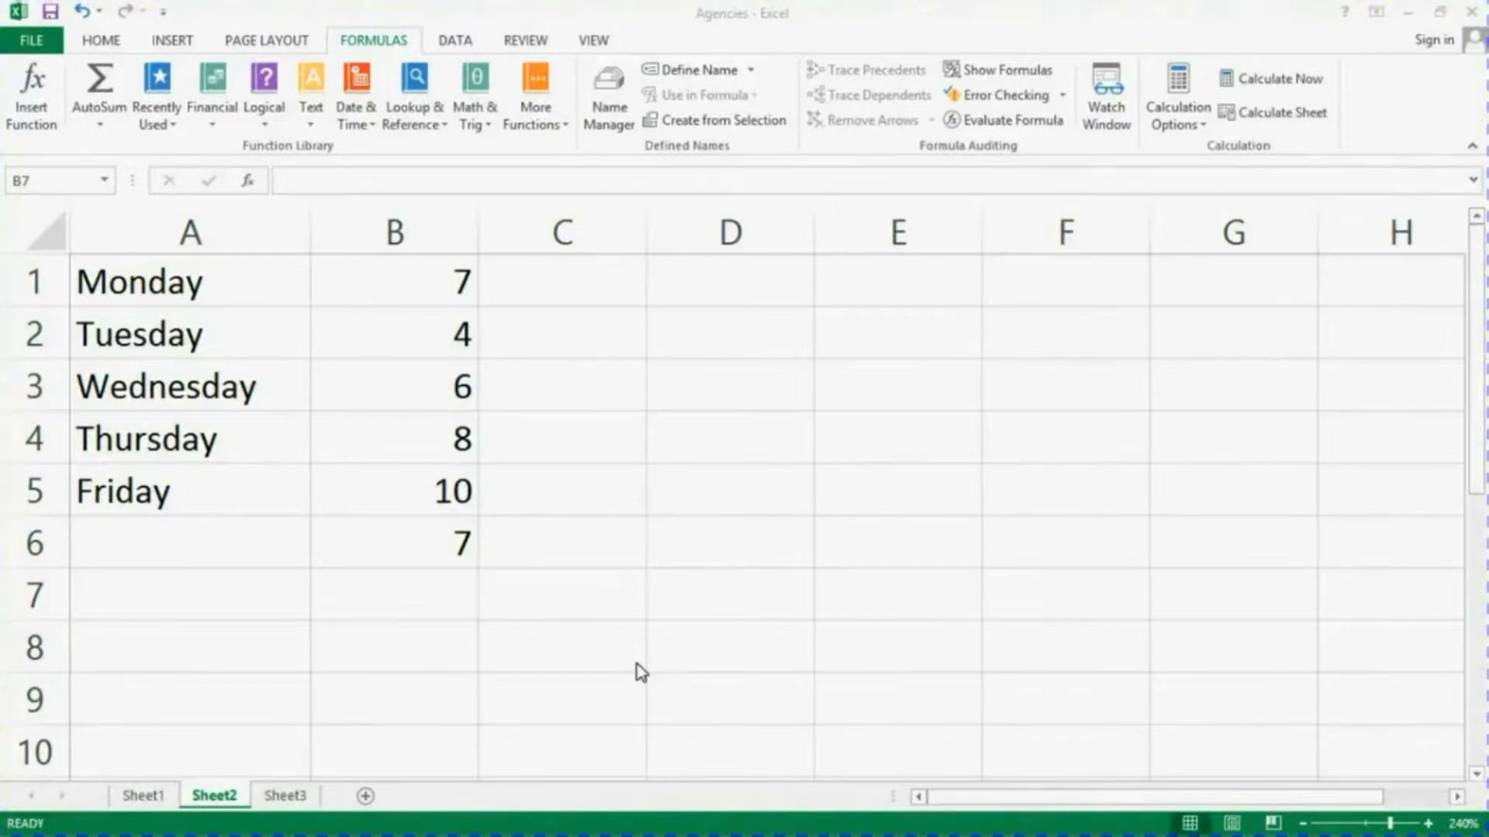
- Clear the average in cell B6 and insert the AutoSum Max function as =MAX(B1:B5)
{"action": "left_click", "coordinate": [446, 537]}
{"action": "left_click", "coordinate": [450, 545]}
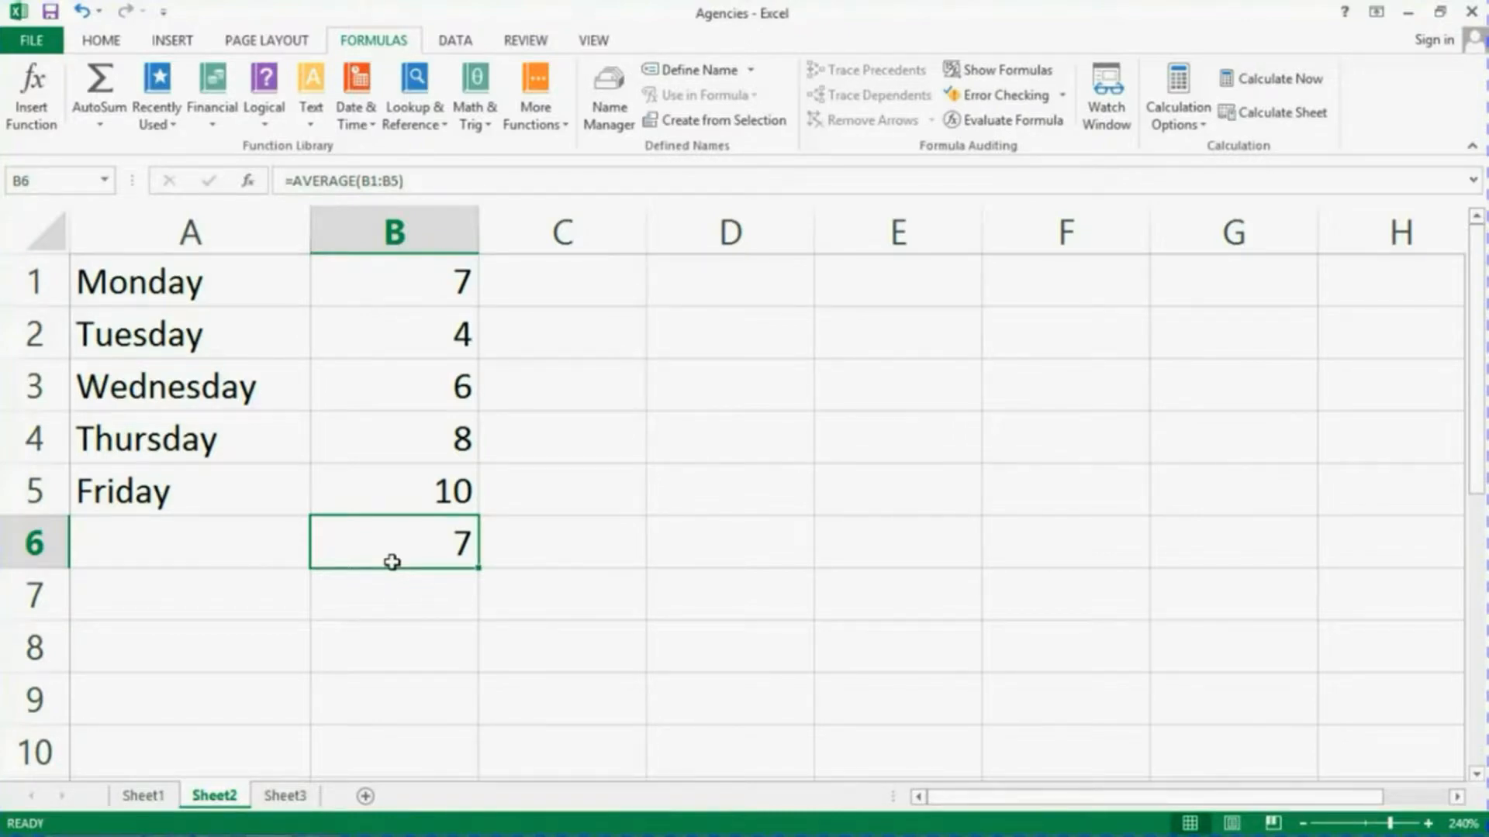
{"action": "key", "text": "Delete"}
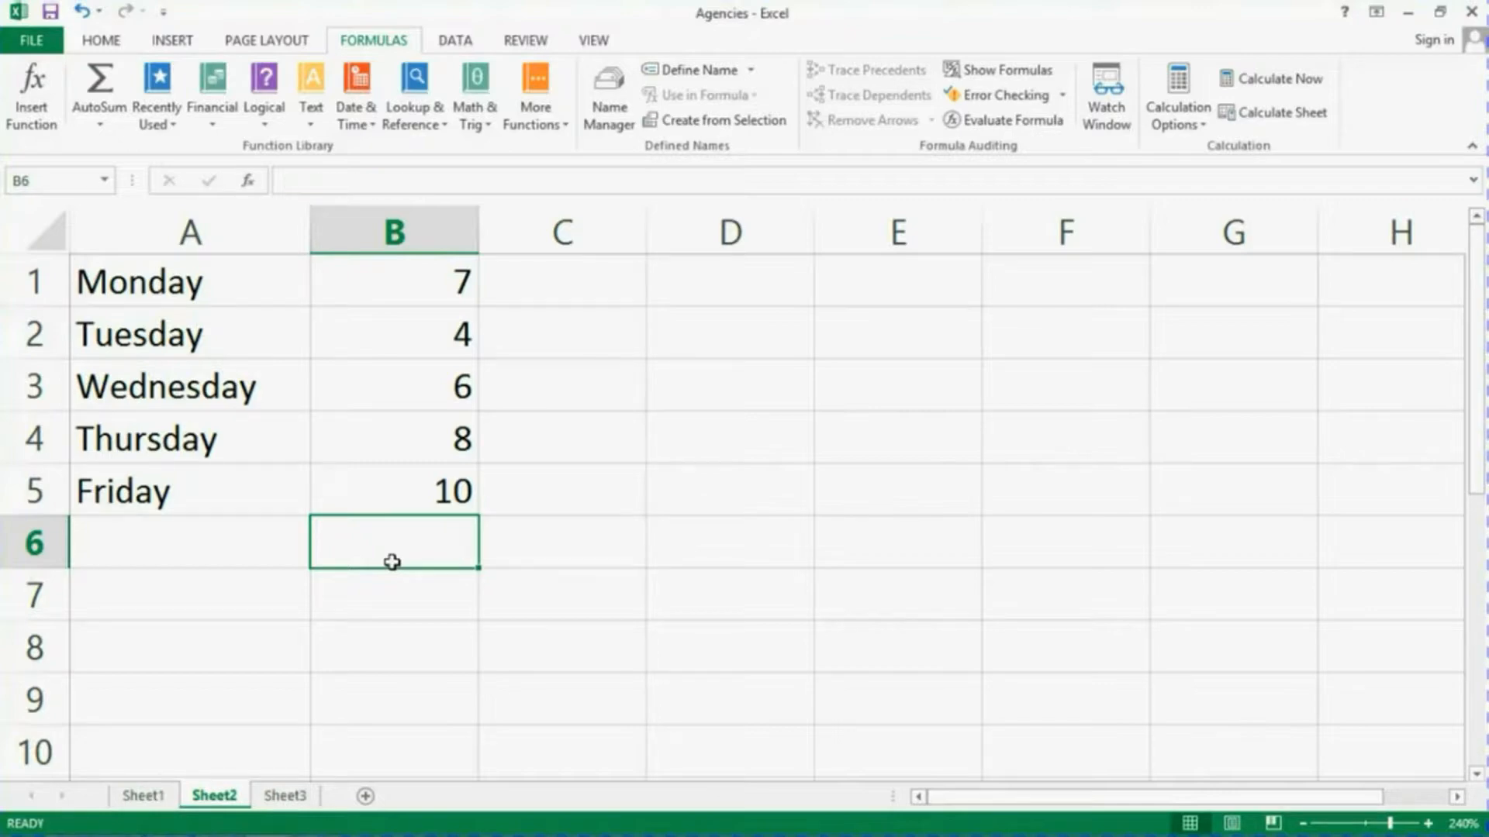
{"action": "left_click", "coordinate": [101, 129]}
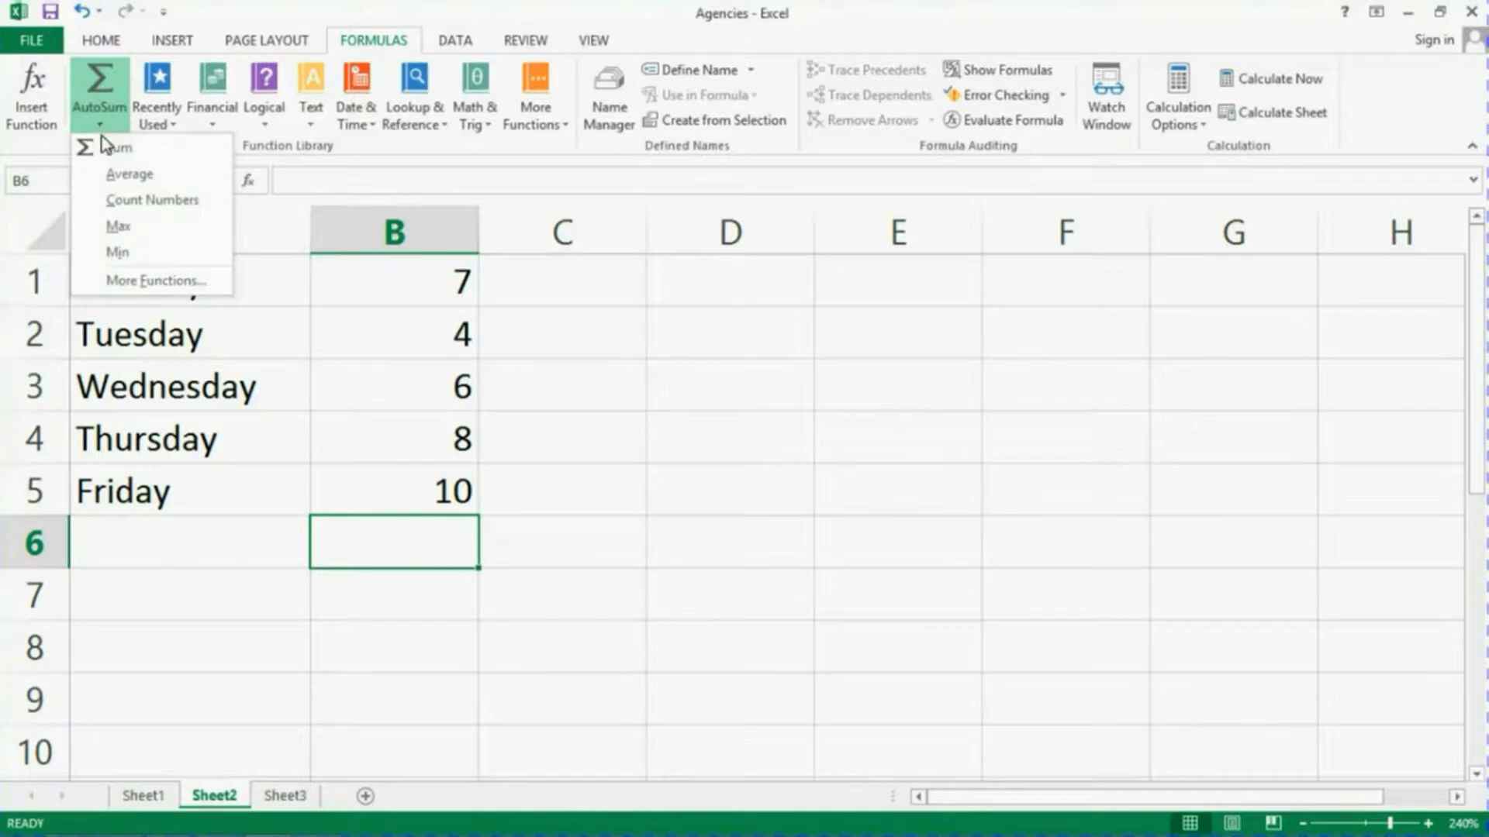
{"action": "left_click", "coordinate": [124, 228]}
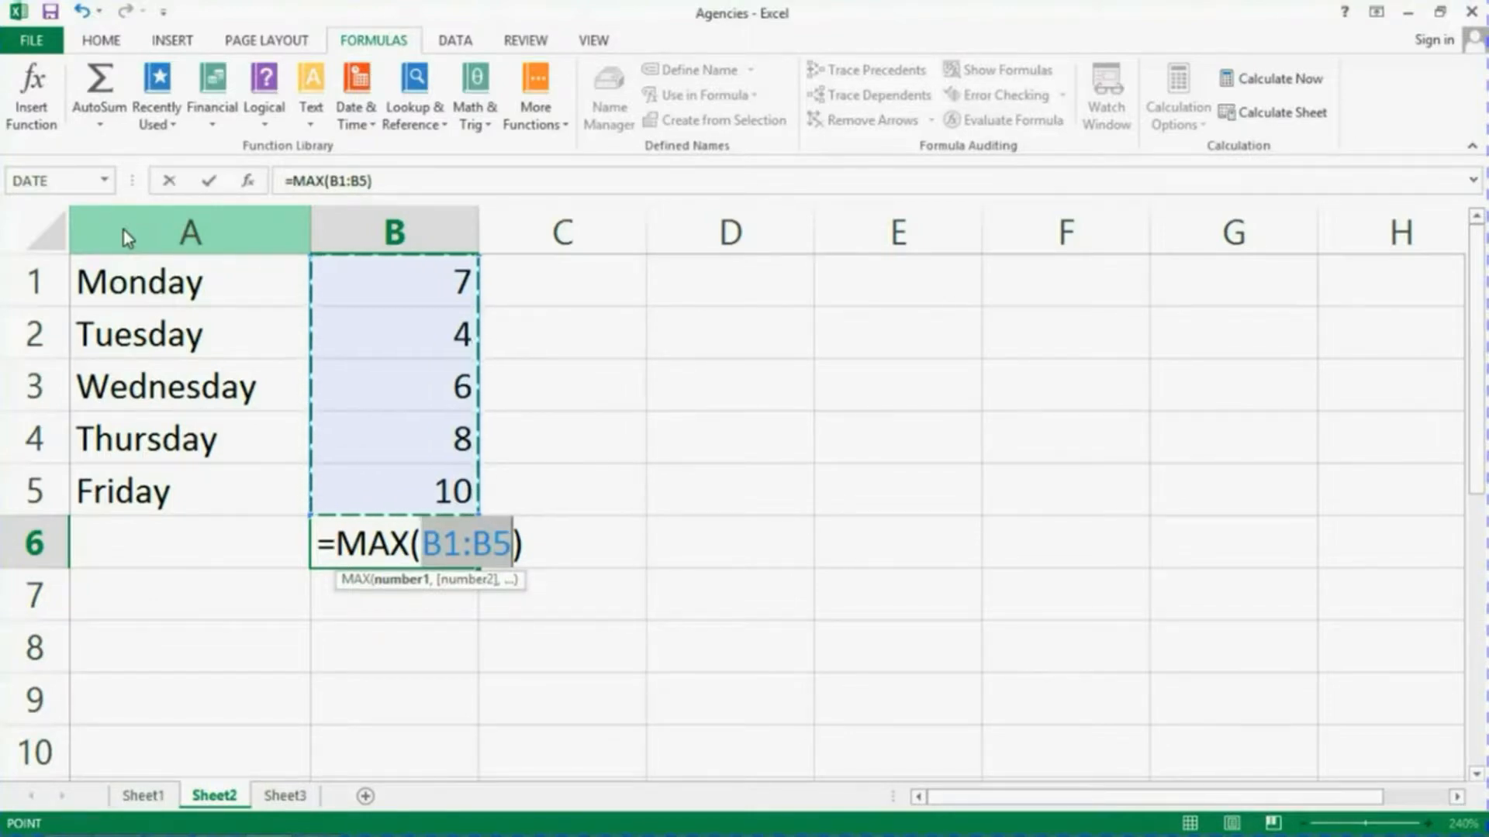
{"action": "key", "text": "Return"}
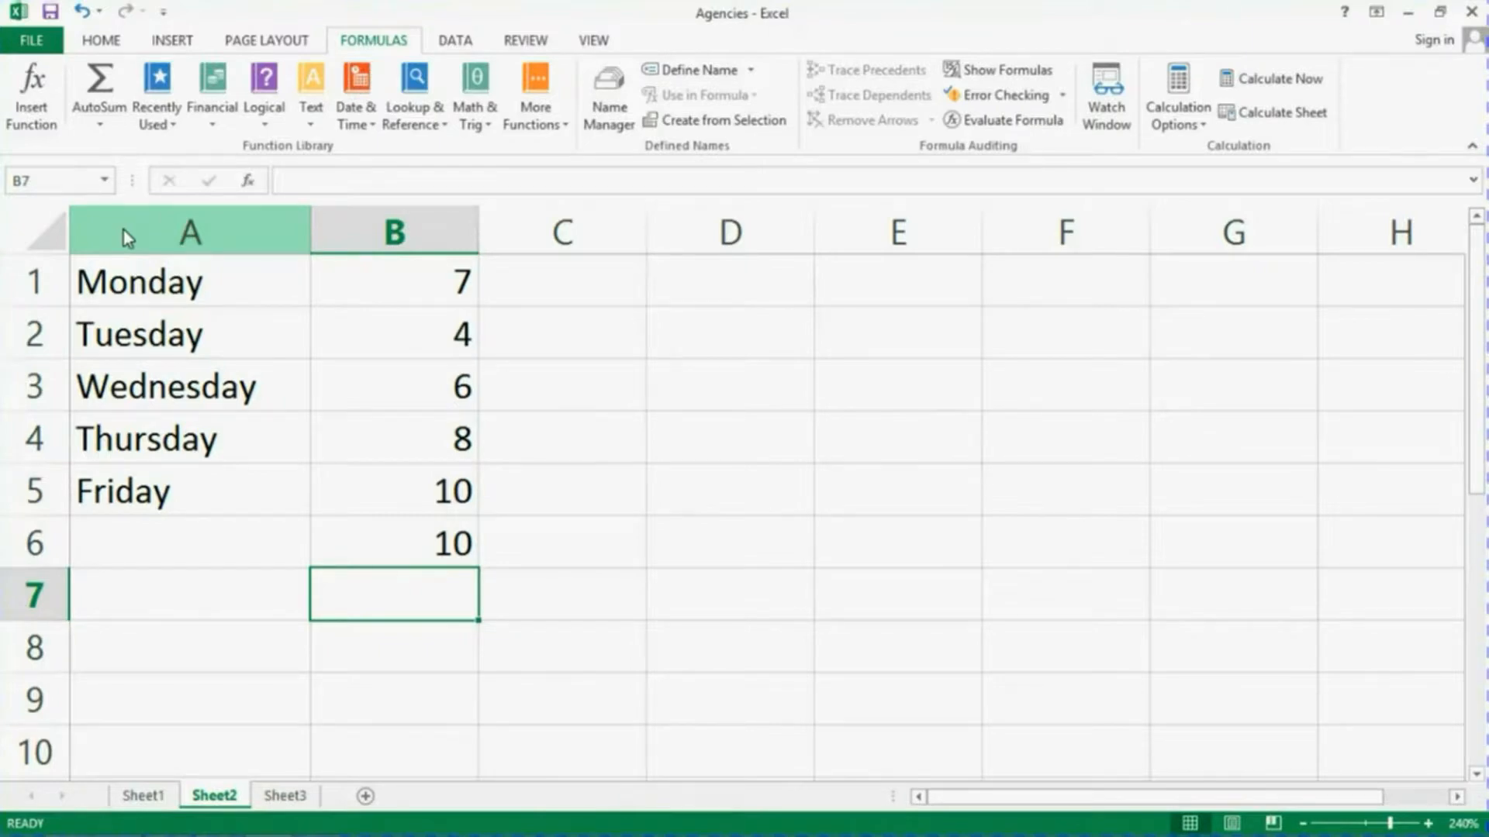
- Clear the maximum in cell B6 and insert the AutoSum Min function as =MIN(B1:B5)
{"action": "left_click", "coordinate": [357, 545]}
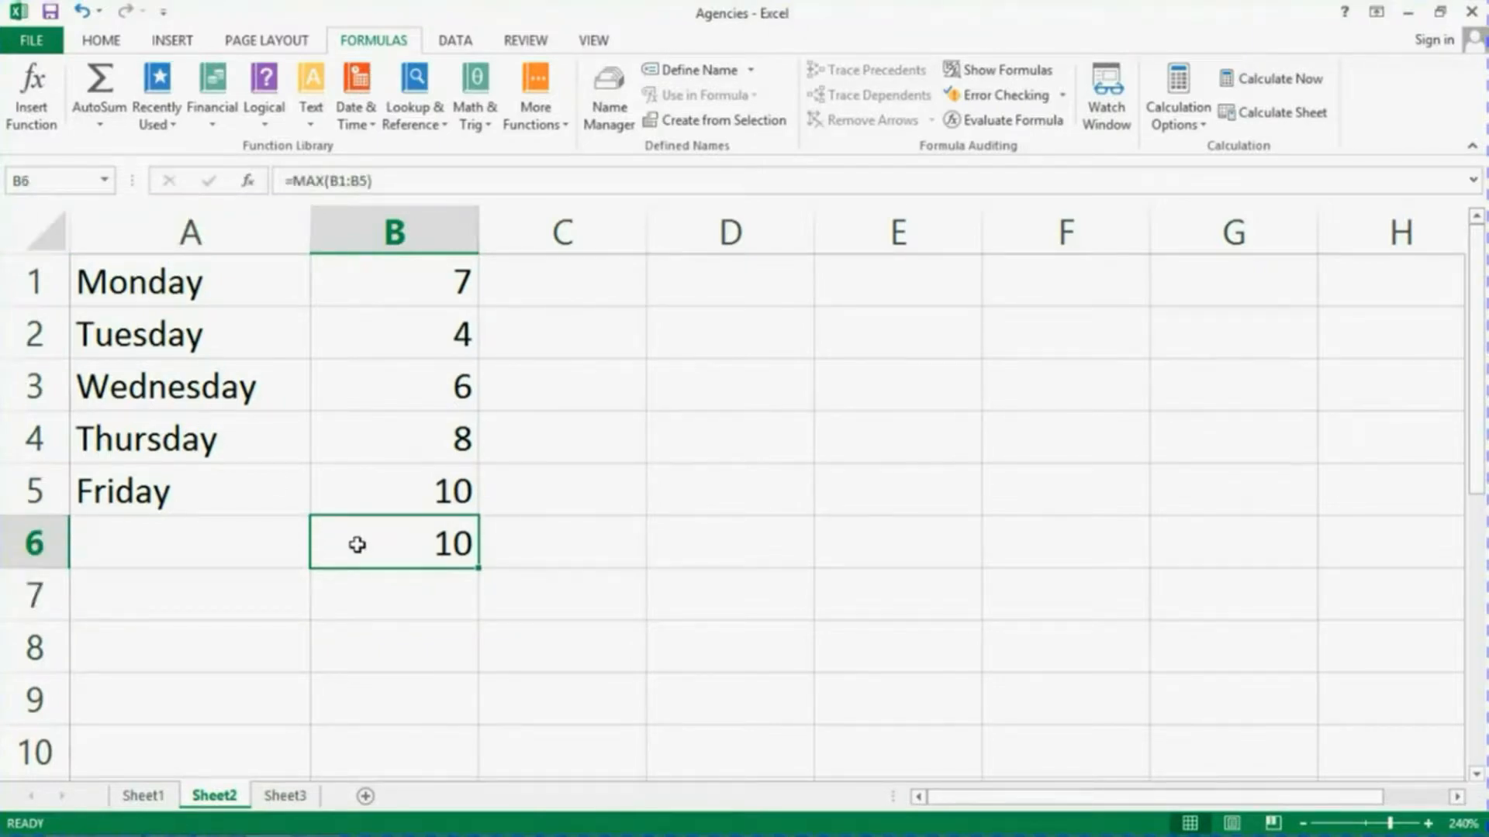
{"action": "key", "text": "Delete"}
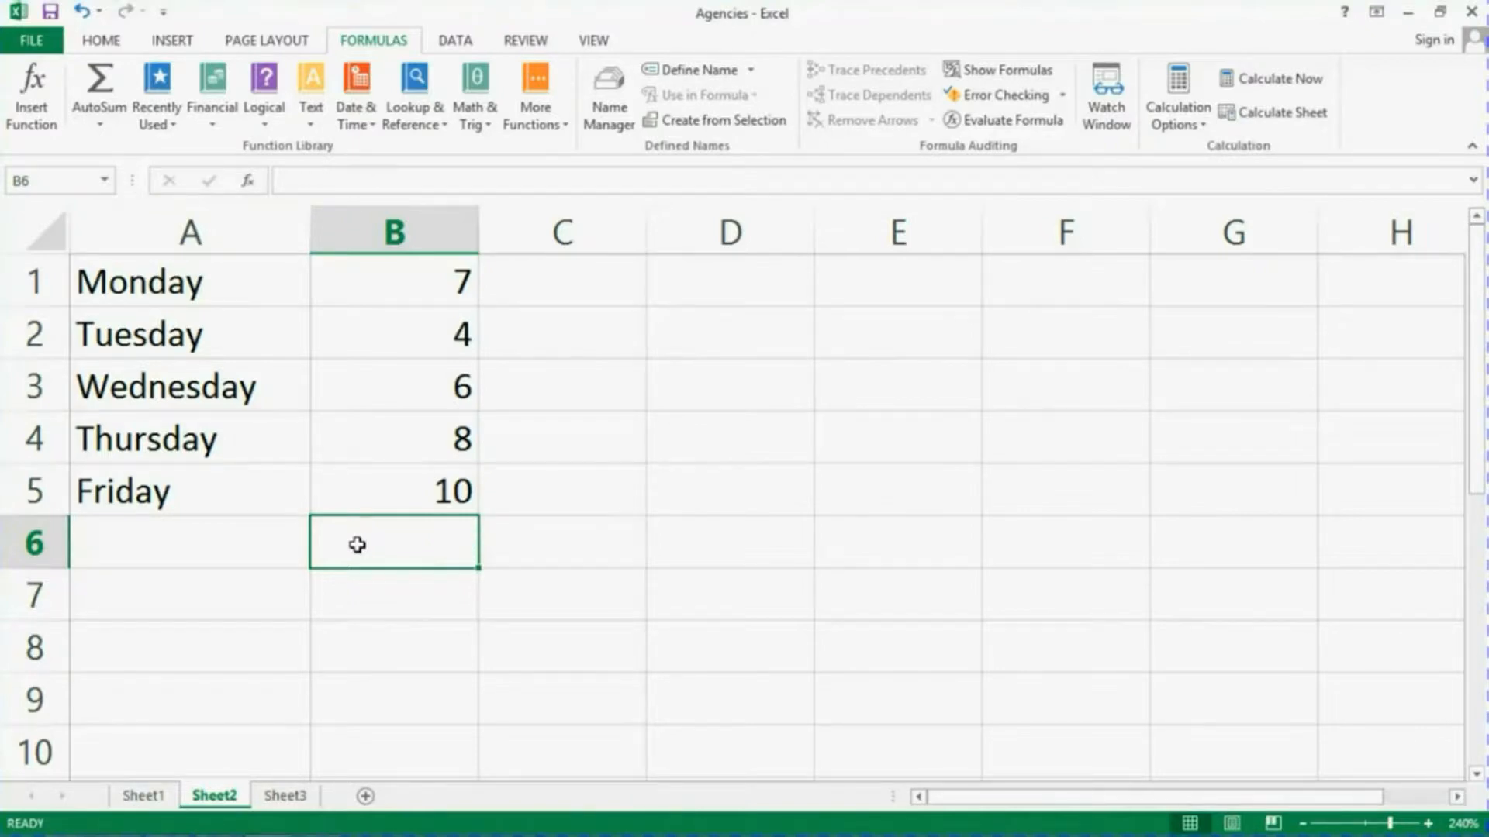
{"action": "left_click", "coordinate": [104, 128]}
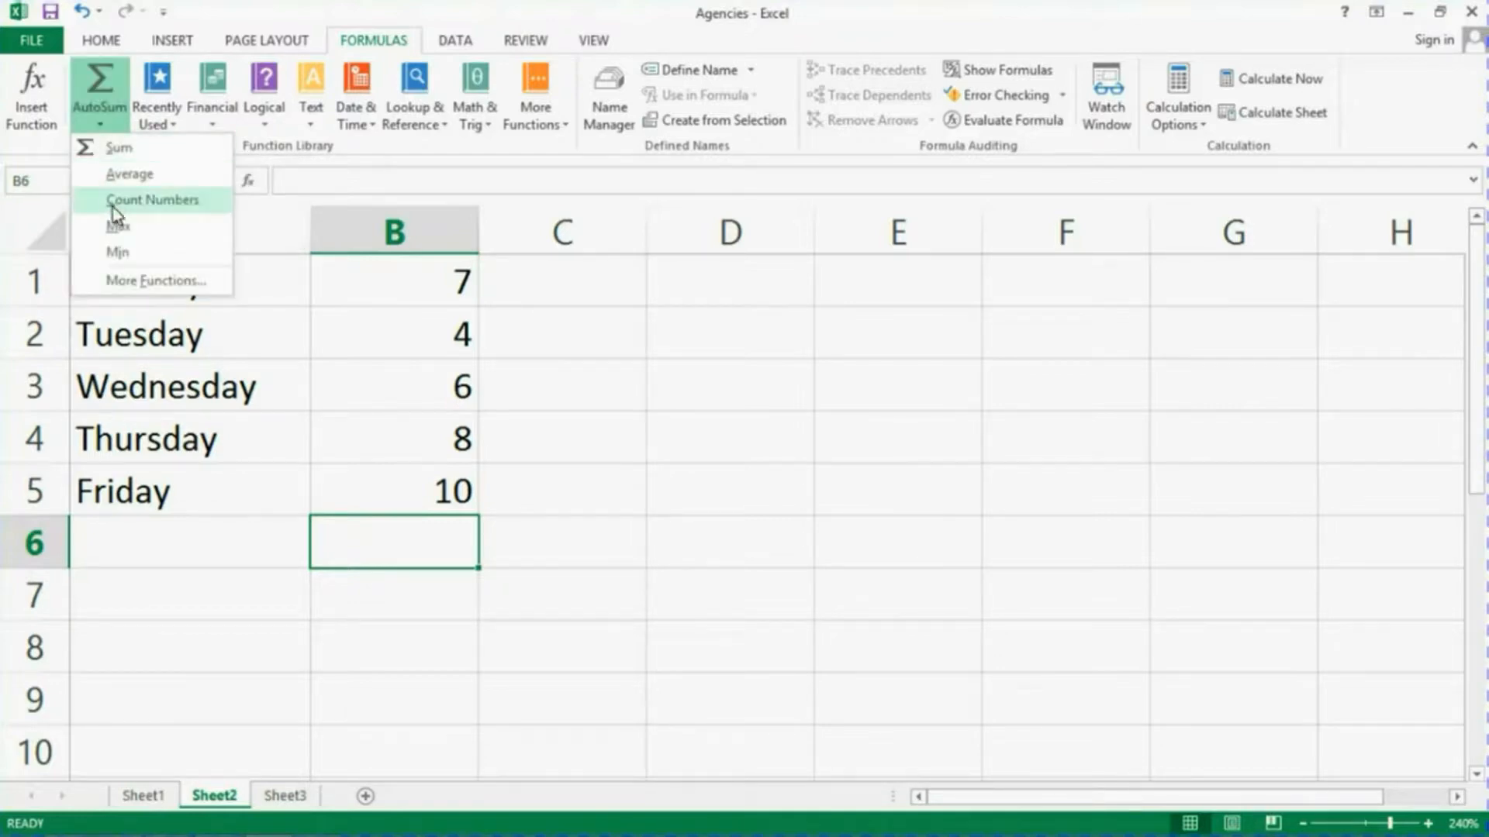
{"action": "left_click", "coordinate": [122, 253]}
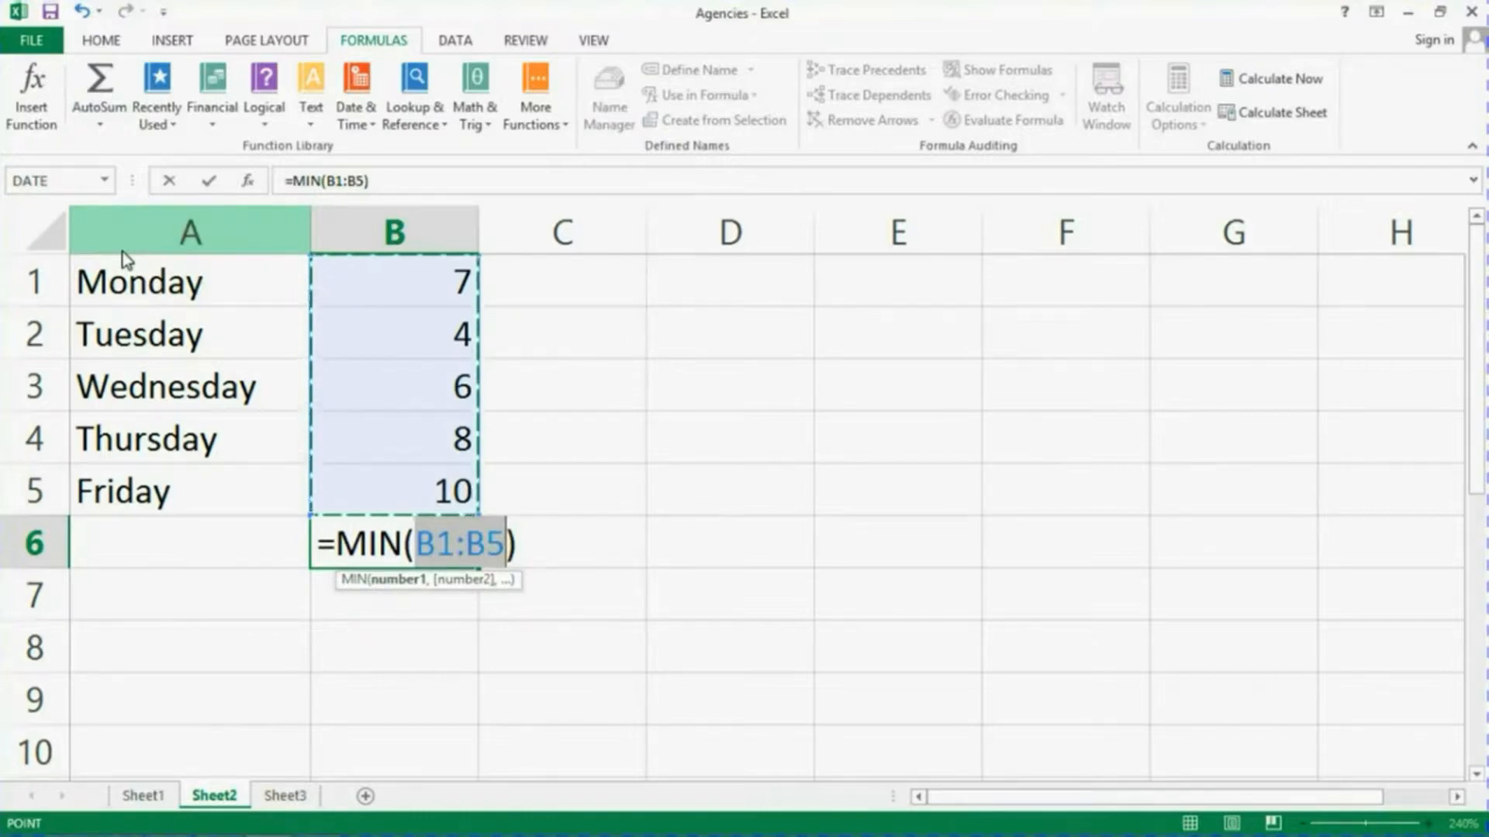
{"action": "key", "text": "Return"}
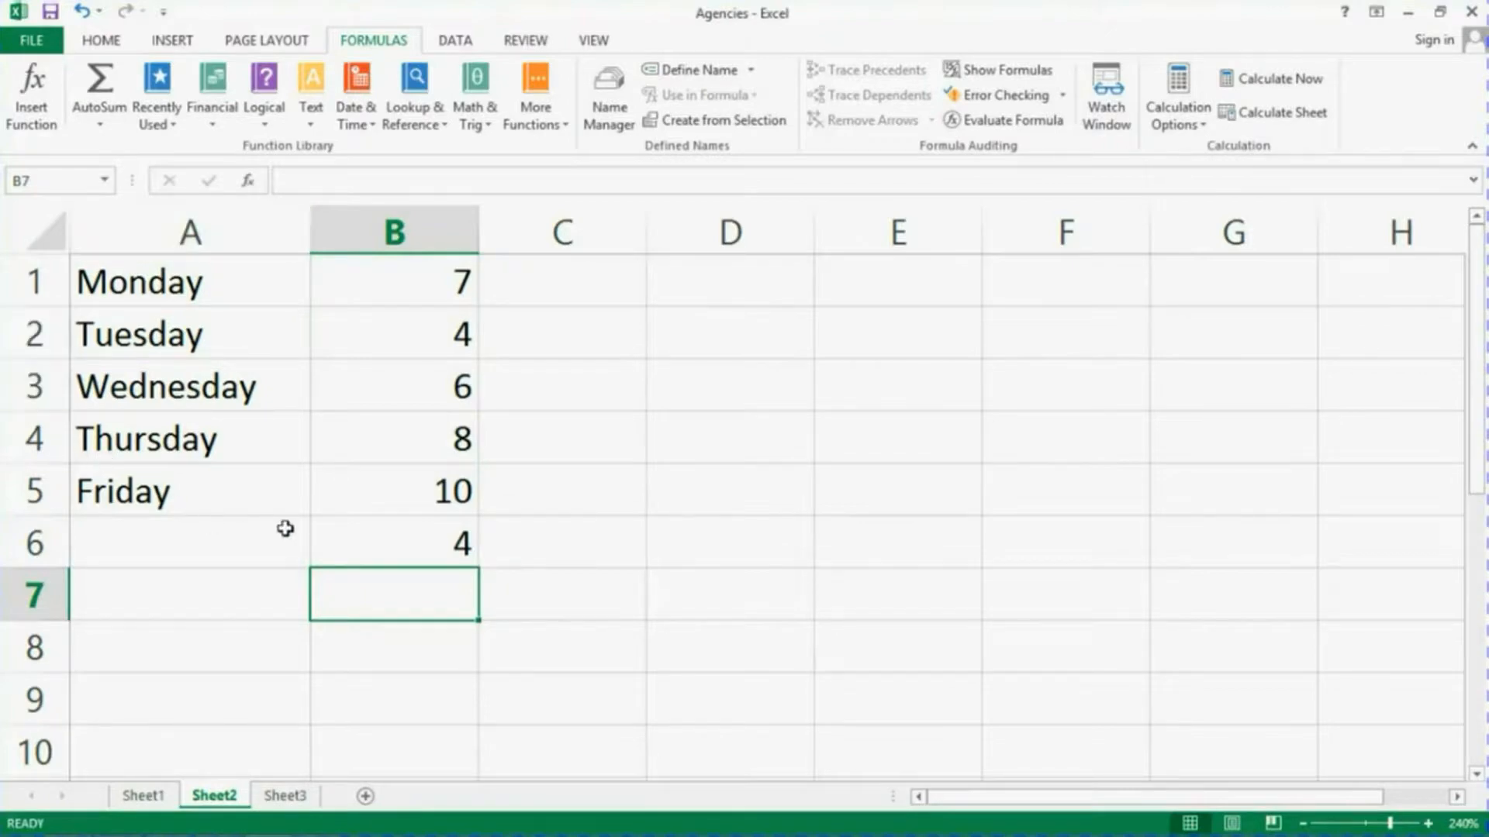
- Clear the minimum in cell B6 and insert the AutoSum Count Numbers function as =COUNT(B1:B5)
{"action": "left_click", "coordinate": [342, 530]}
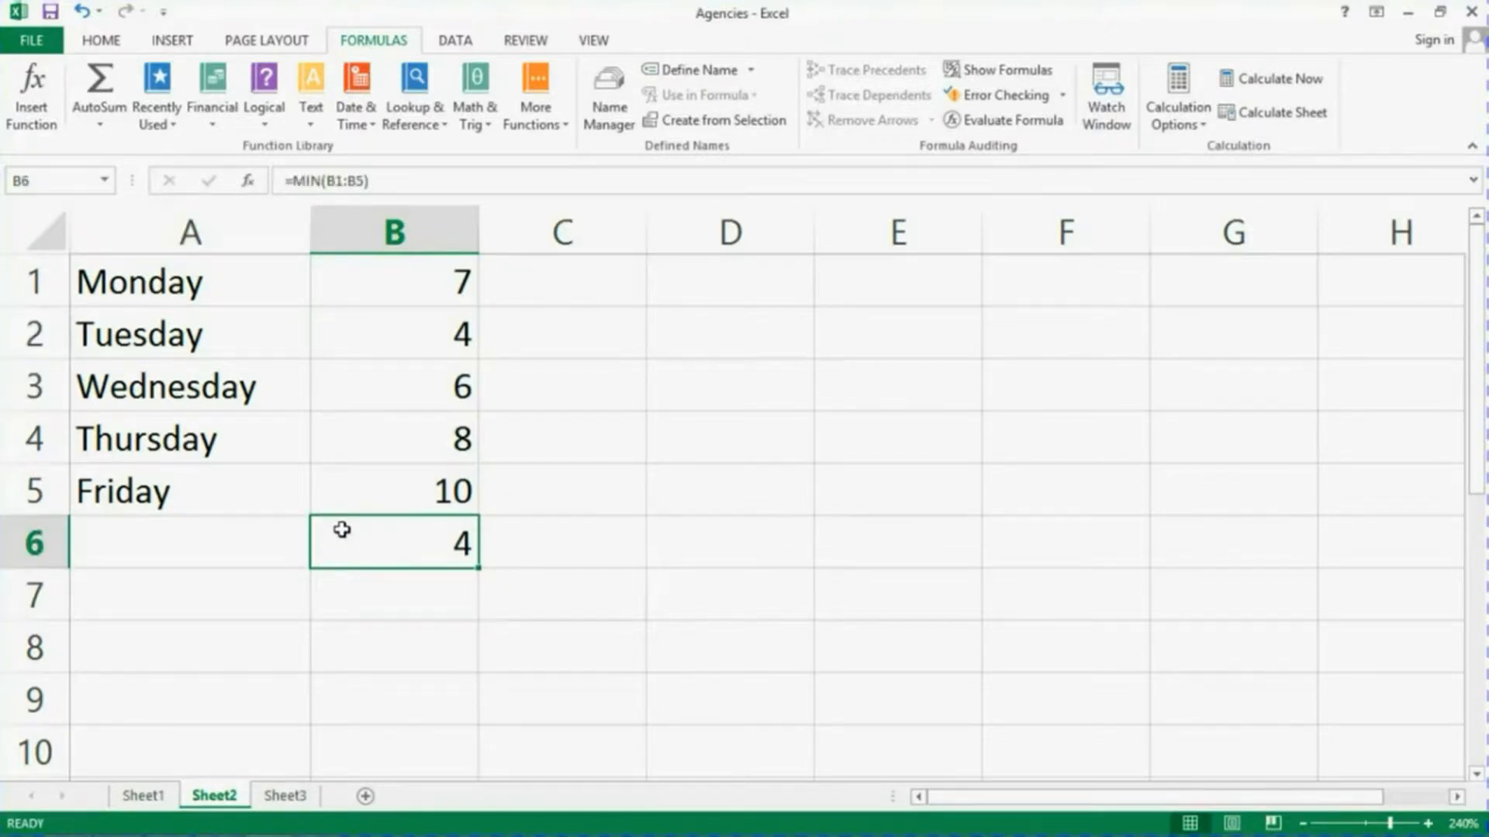
{"action": "key", "text": "Delete"}
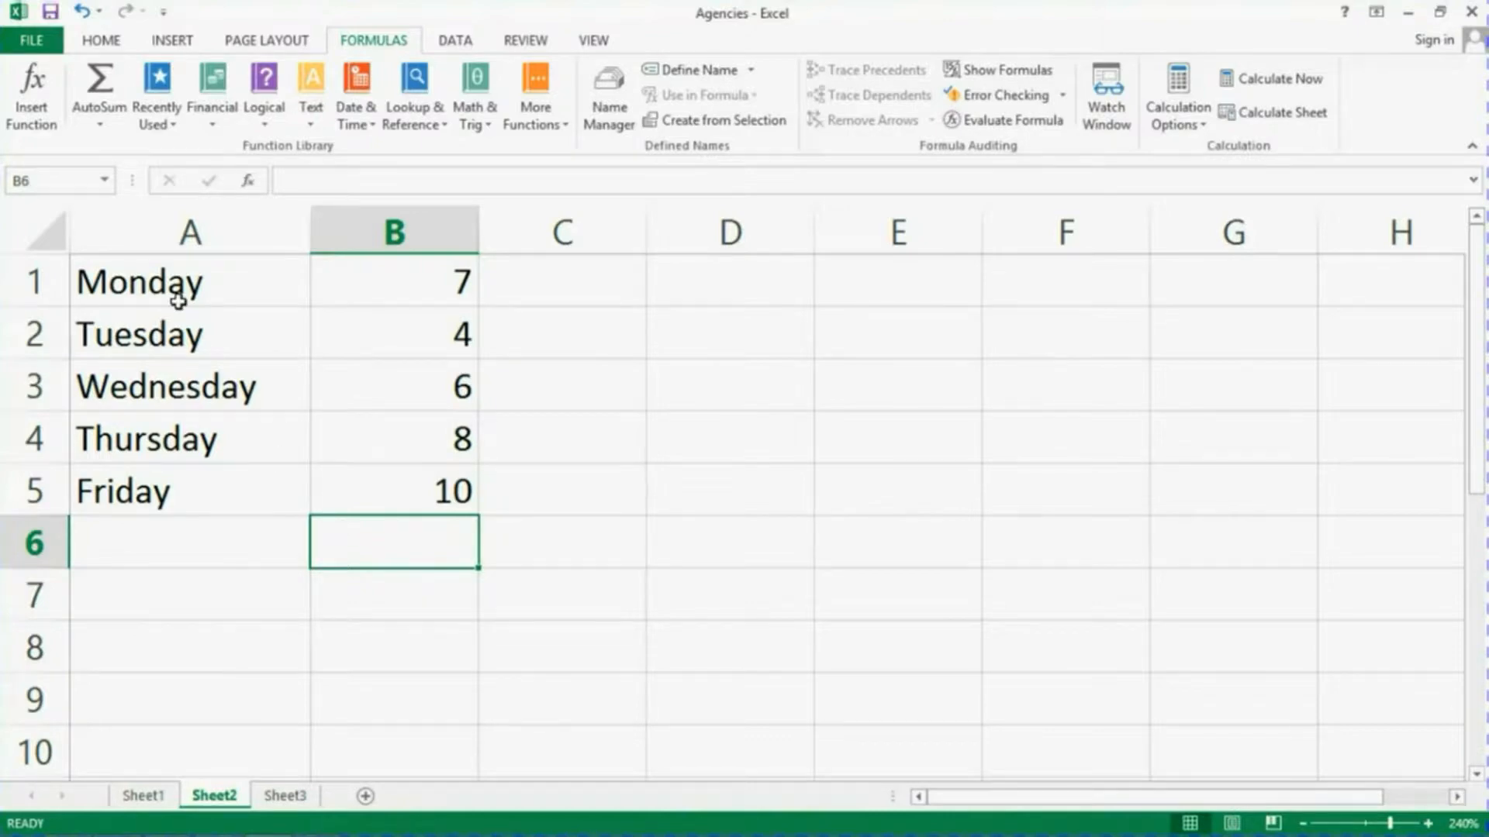
{"action": "left_click", "coordinate": [102, 124]}
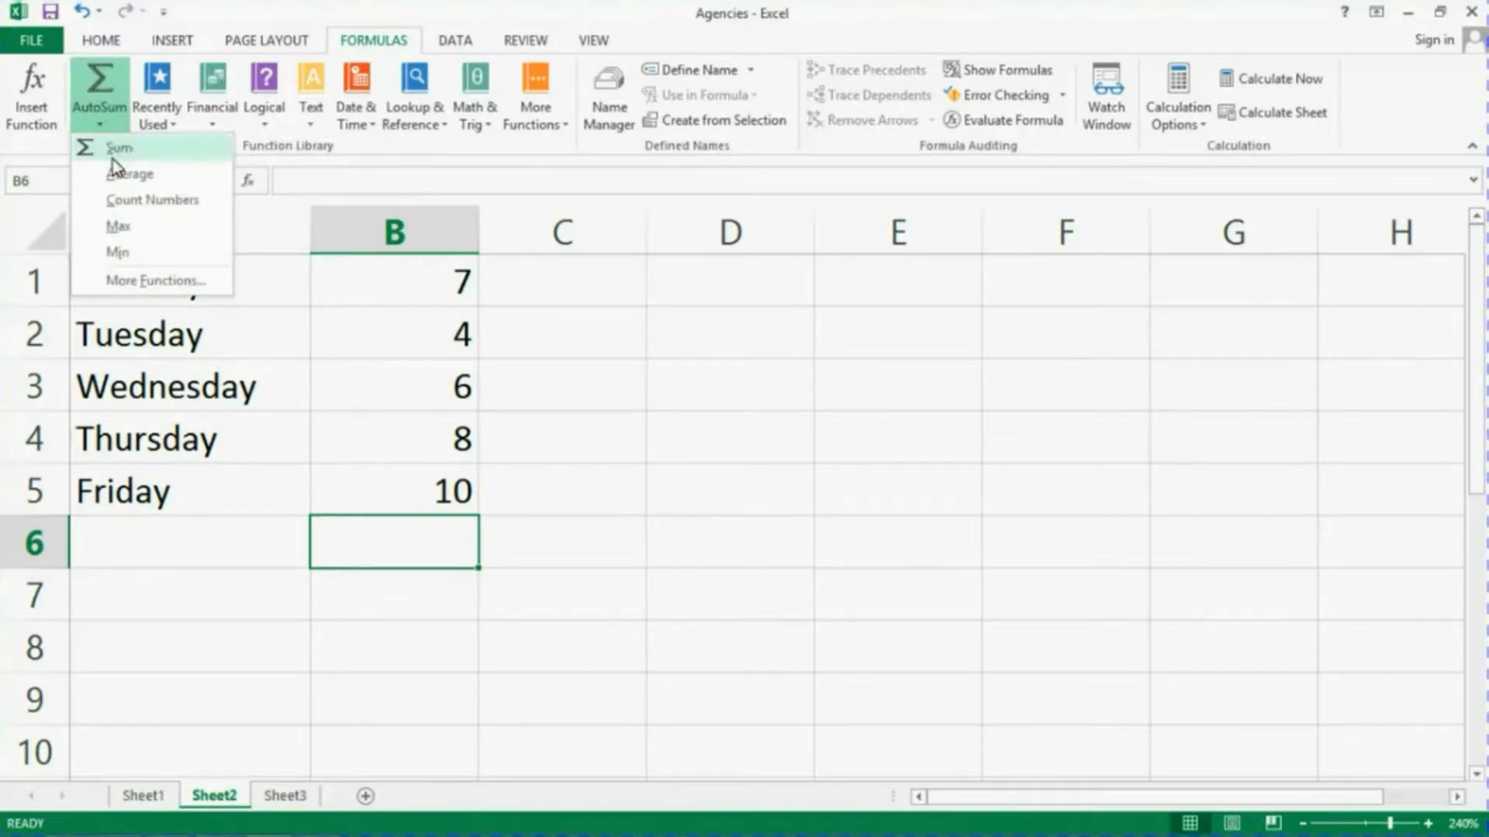
{"action": "left_click", "coordinate": [117, 206]}
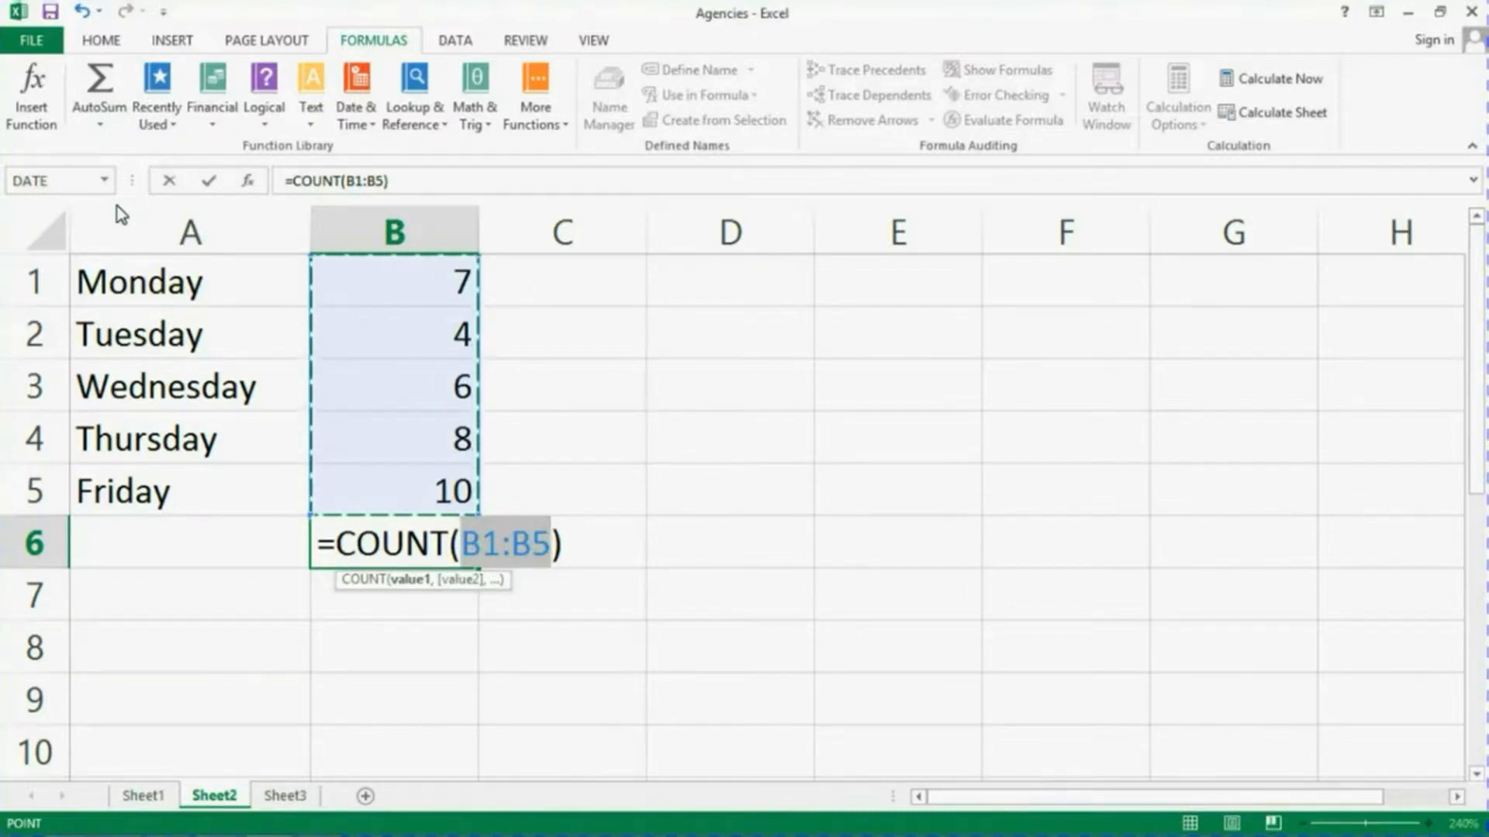
{"action": "key", "text": "Return"}
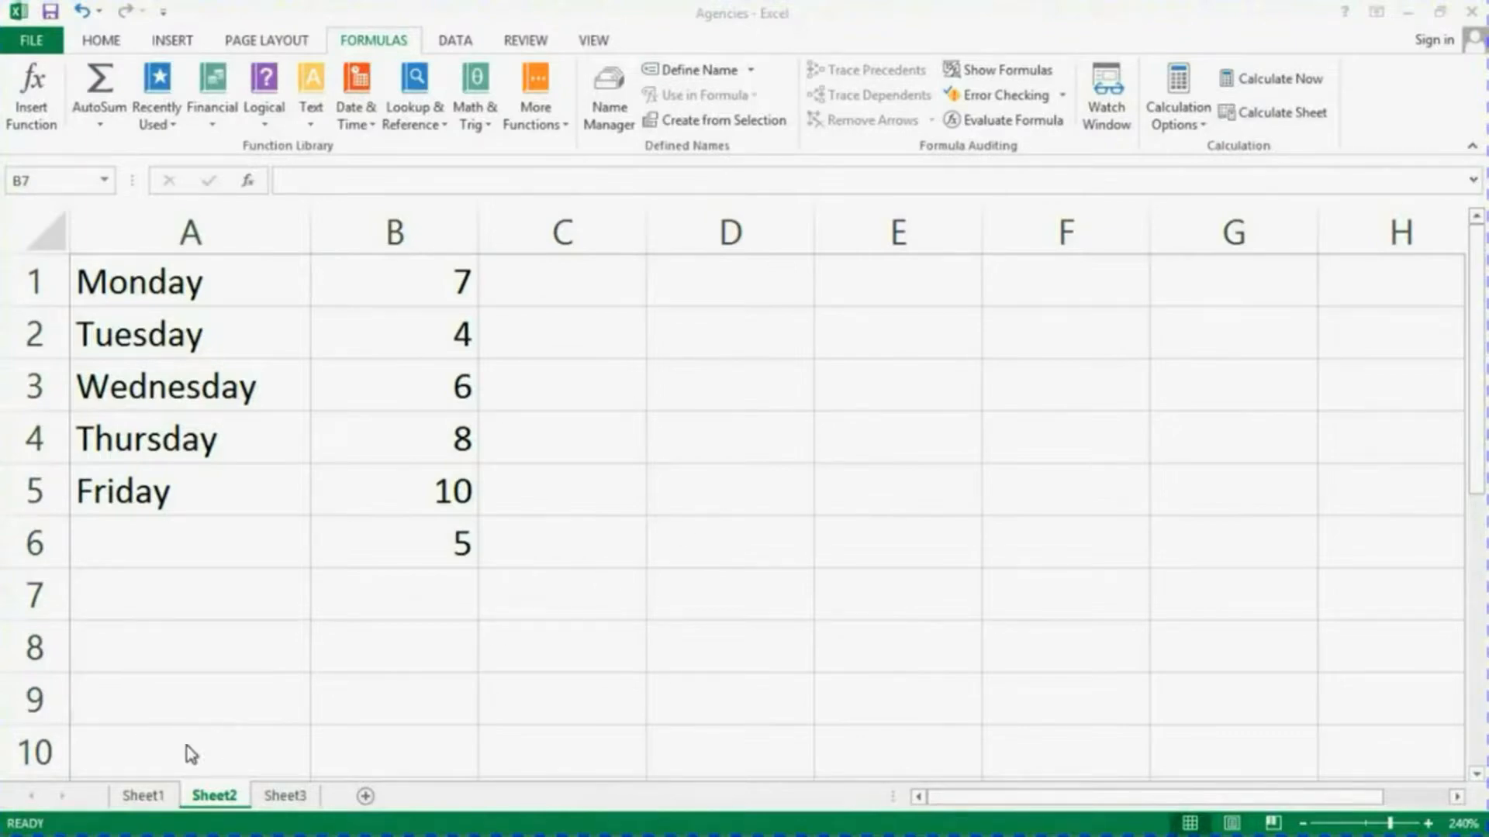
- Switch to Sheet1 and average the Contracts column in cell C15 with AutoSum as =AVERAGE(C2:C14)
{"action": "left_click", "coordinate": [146, 800]}
{"action": "left_click", "coordinate": [143, 798]}
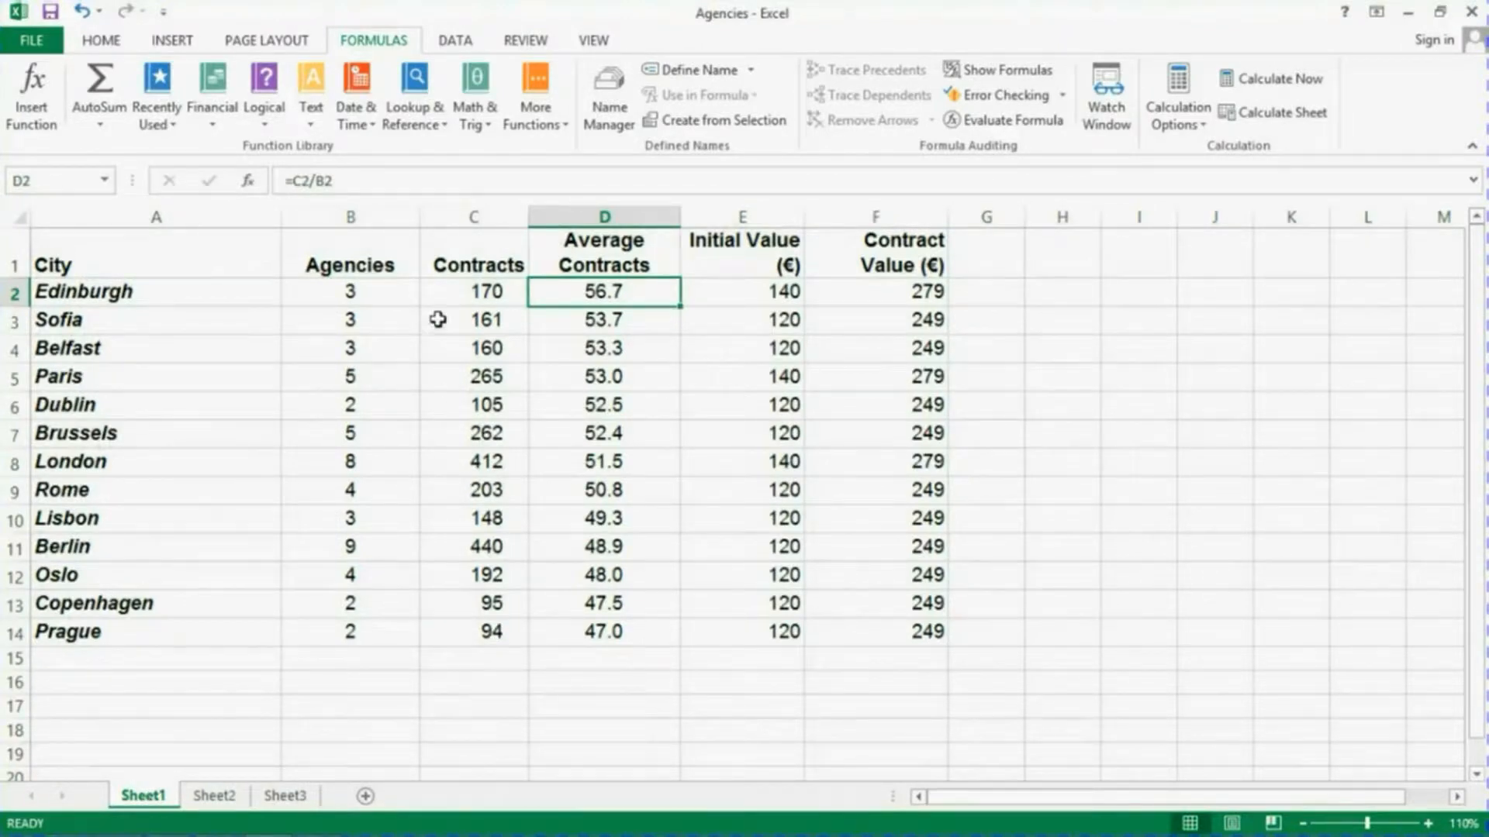
{"action": "left_click_drag", "start_coordinate": [463, 294], "coordinate": [481, 631]}
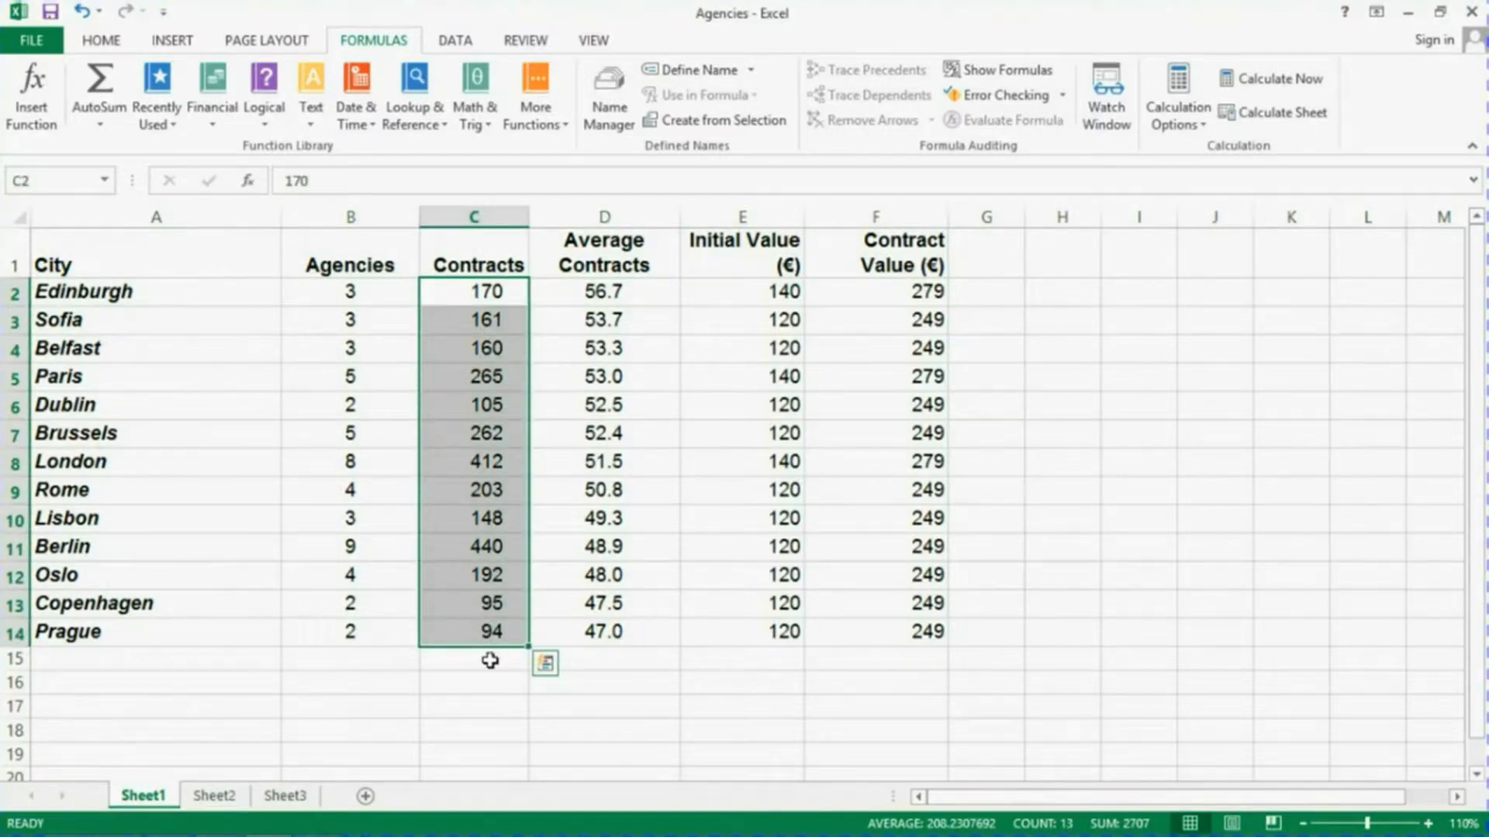
{"action": "left_click", "coordinate": [490, 661]}
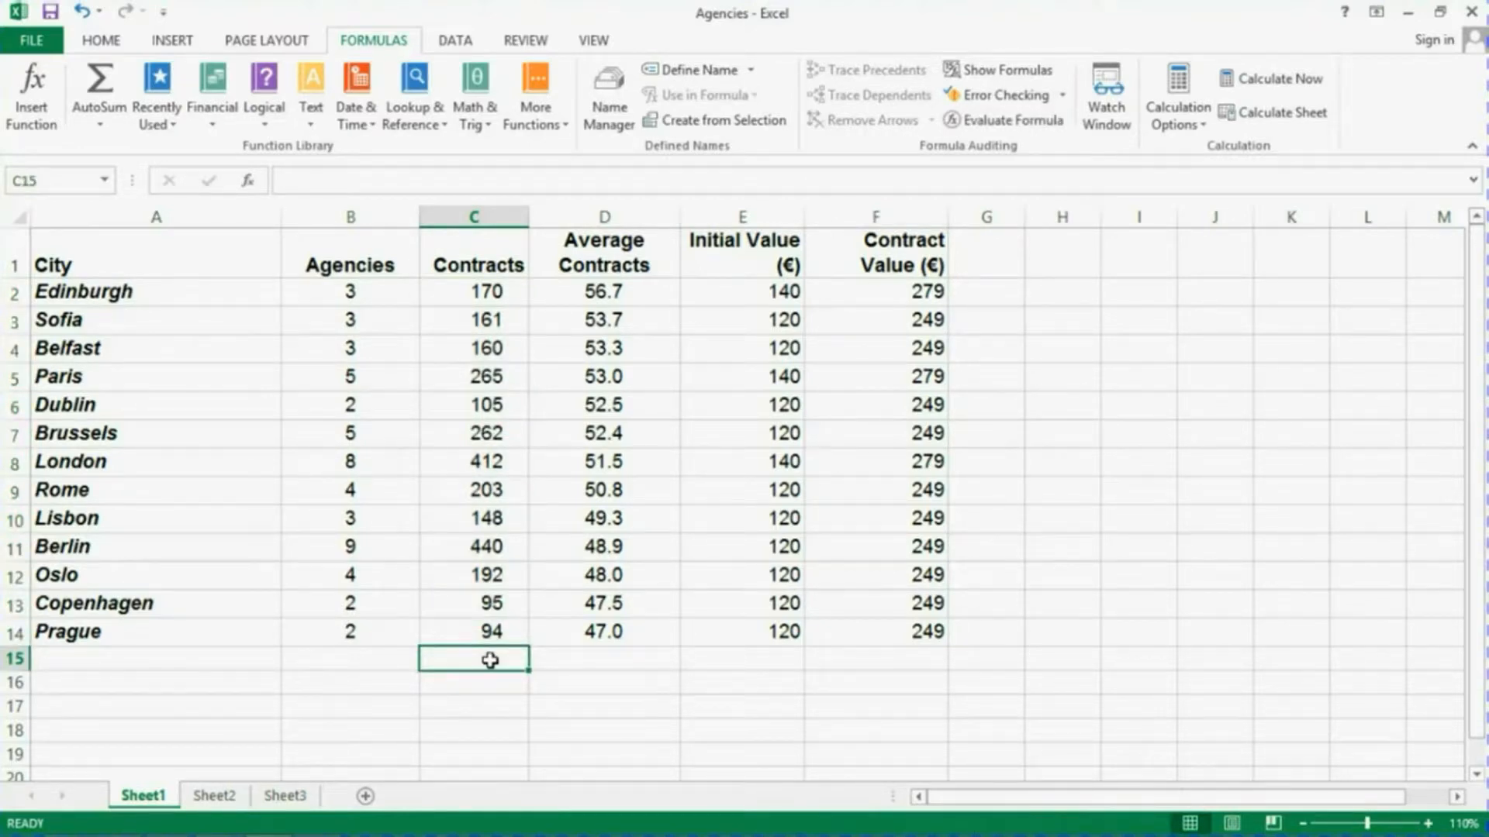
{"action": "left_click", "coordinate": [100, 128]}
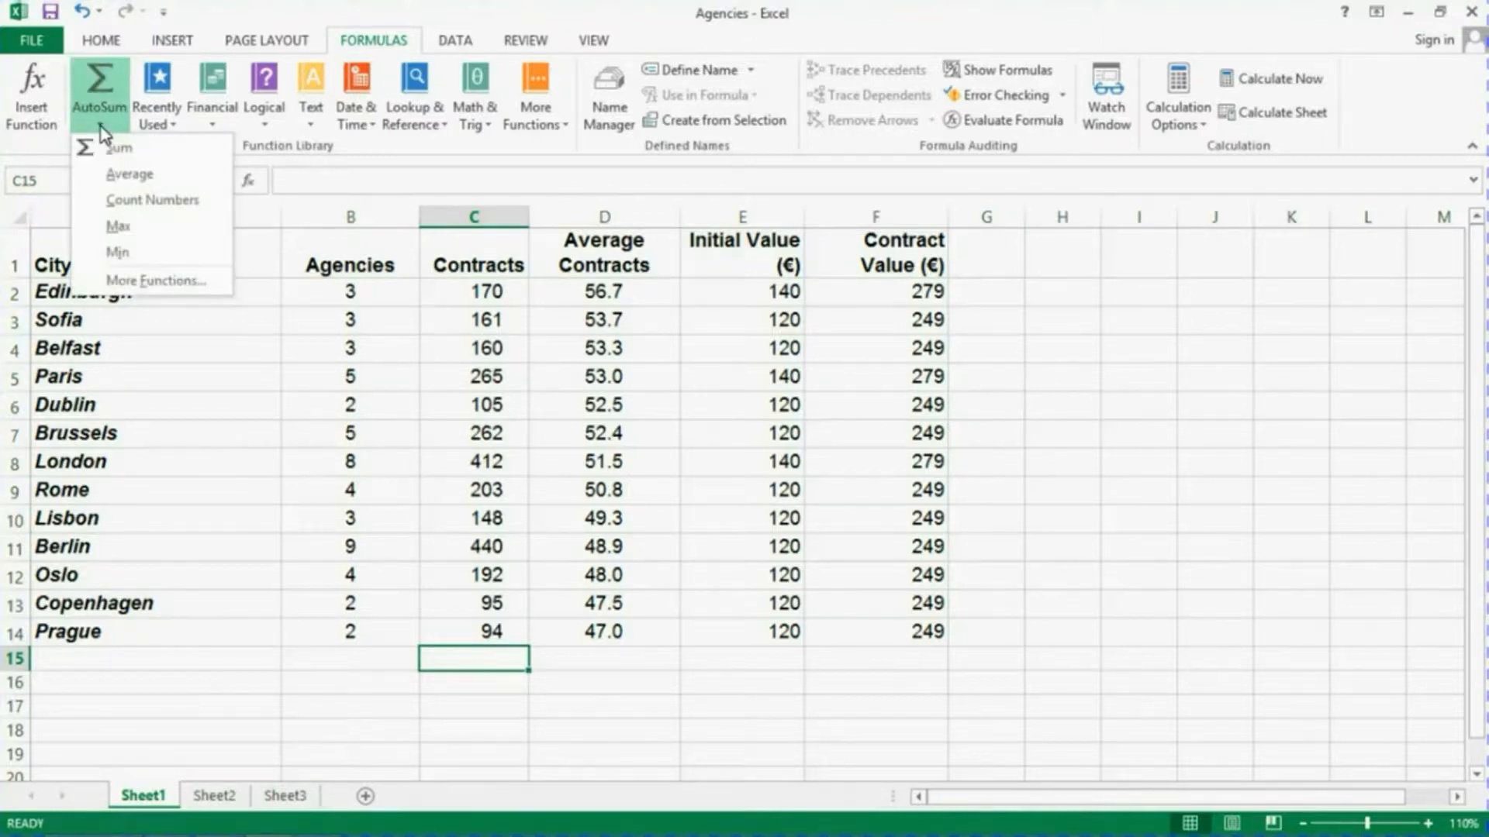
{"action": "left_click", "coordinate": [110, 176]}
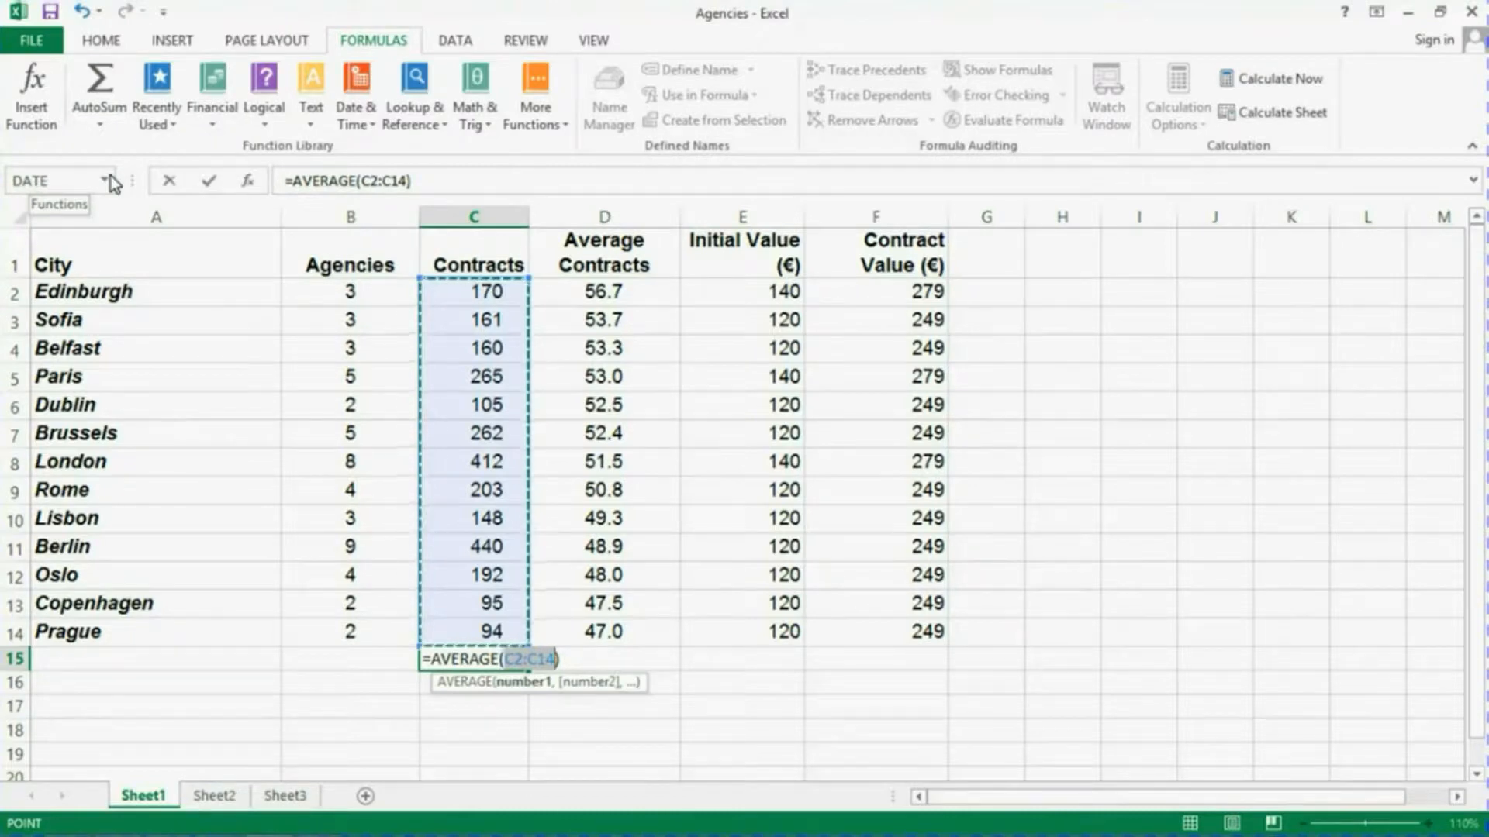
{"action": "key", "text": "Return"}
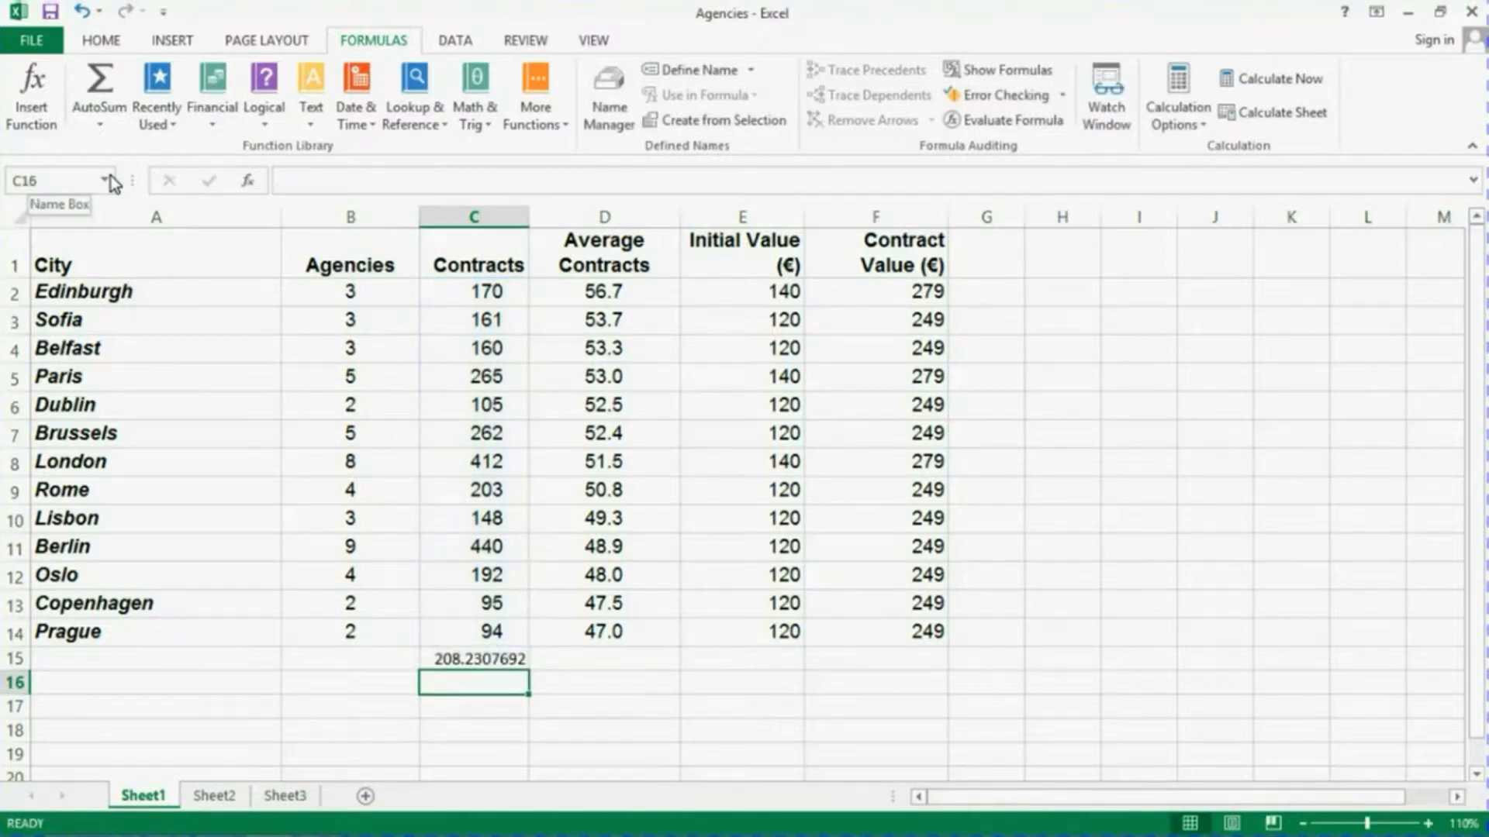
- Format the average in cell C15 as a Number with 2 decimal places
{"action": "left_click", "coordinate": [494, 659]}
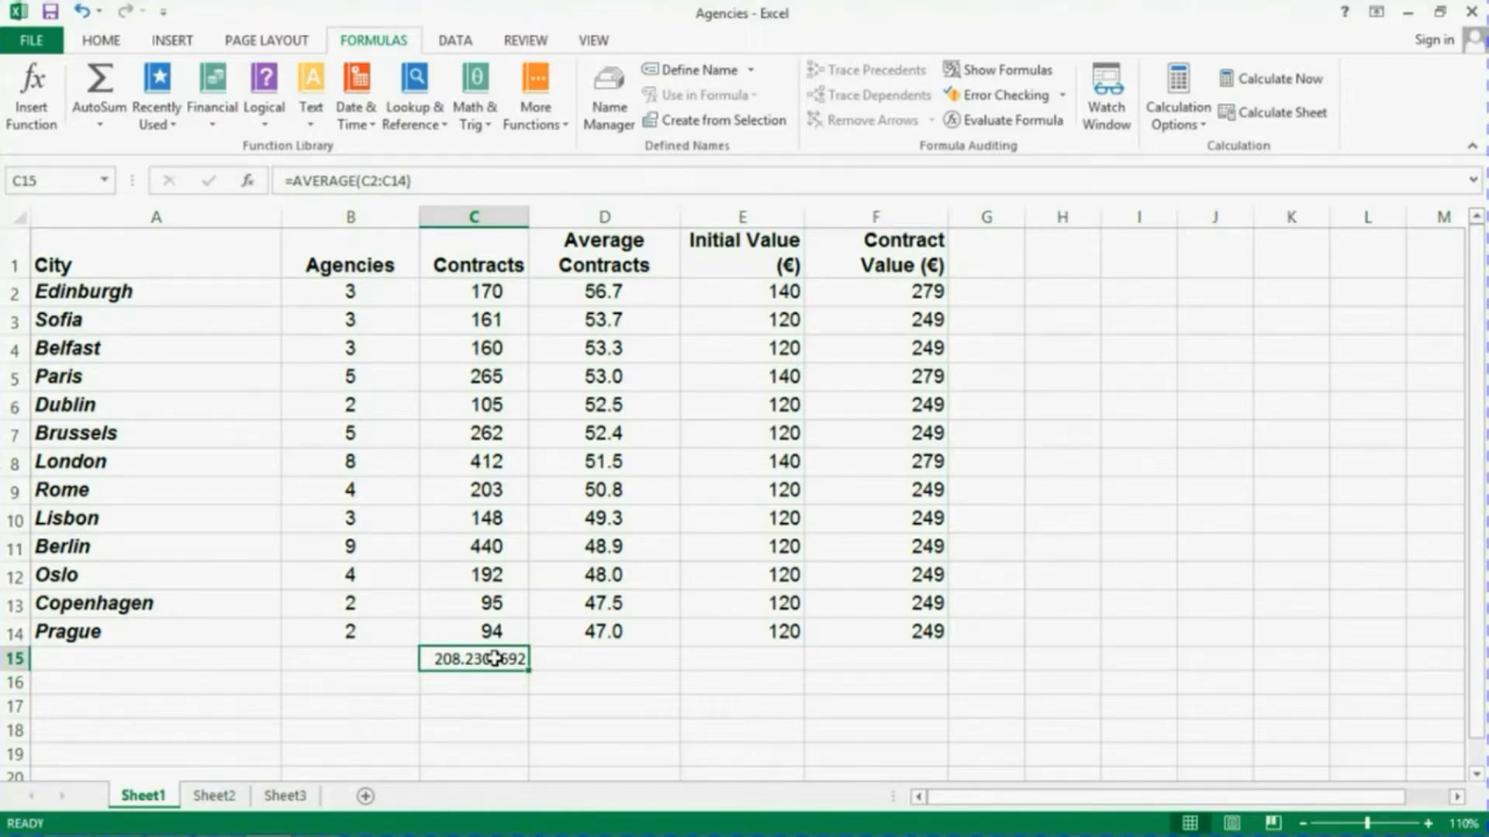
{"action": "right_click", "coordinate": [494, 659]}
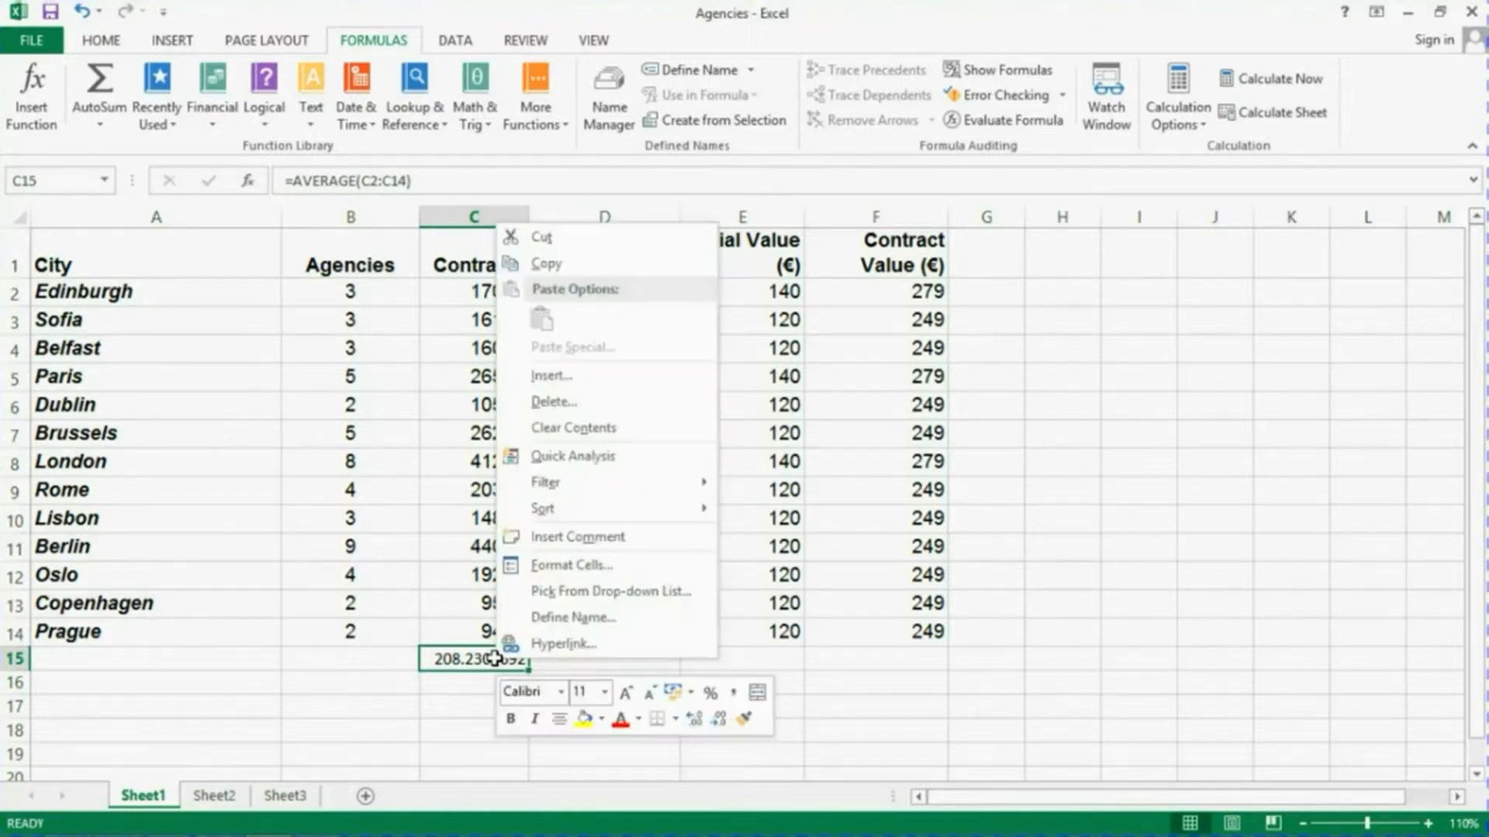
{"action": "left_click", "coordinate": [555, 572]}
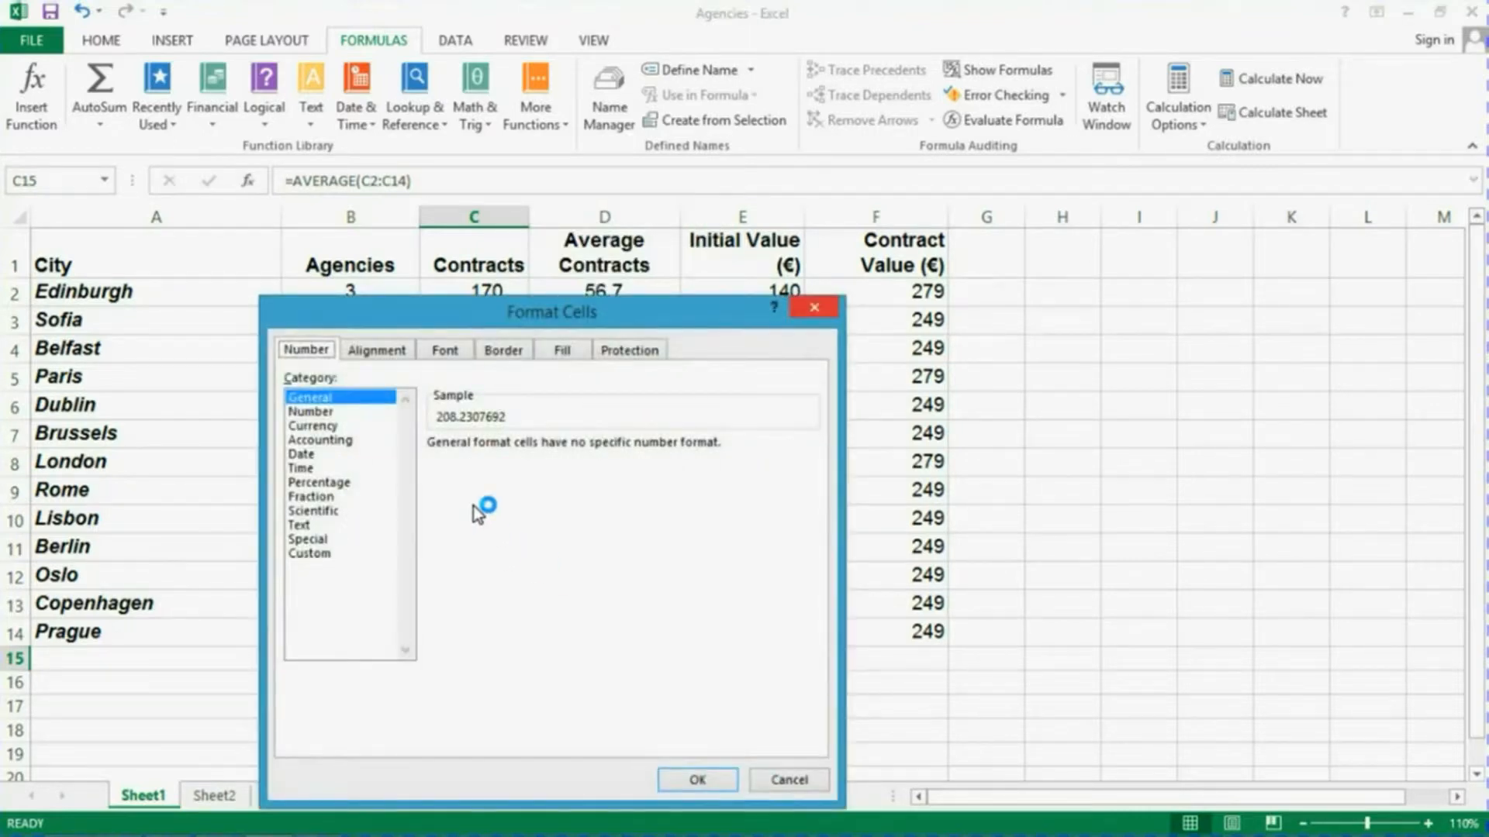
{"action": "left_click", "coordinate": [314, 411]}
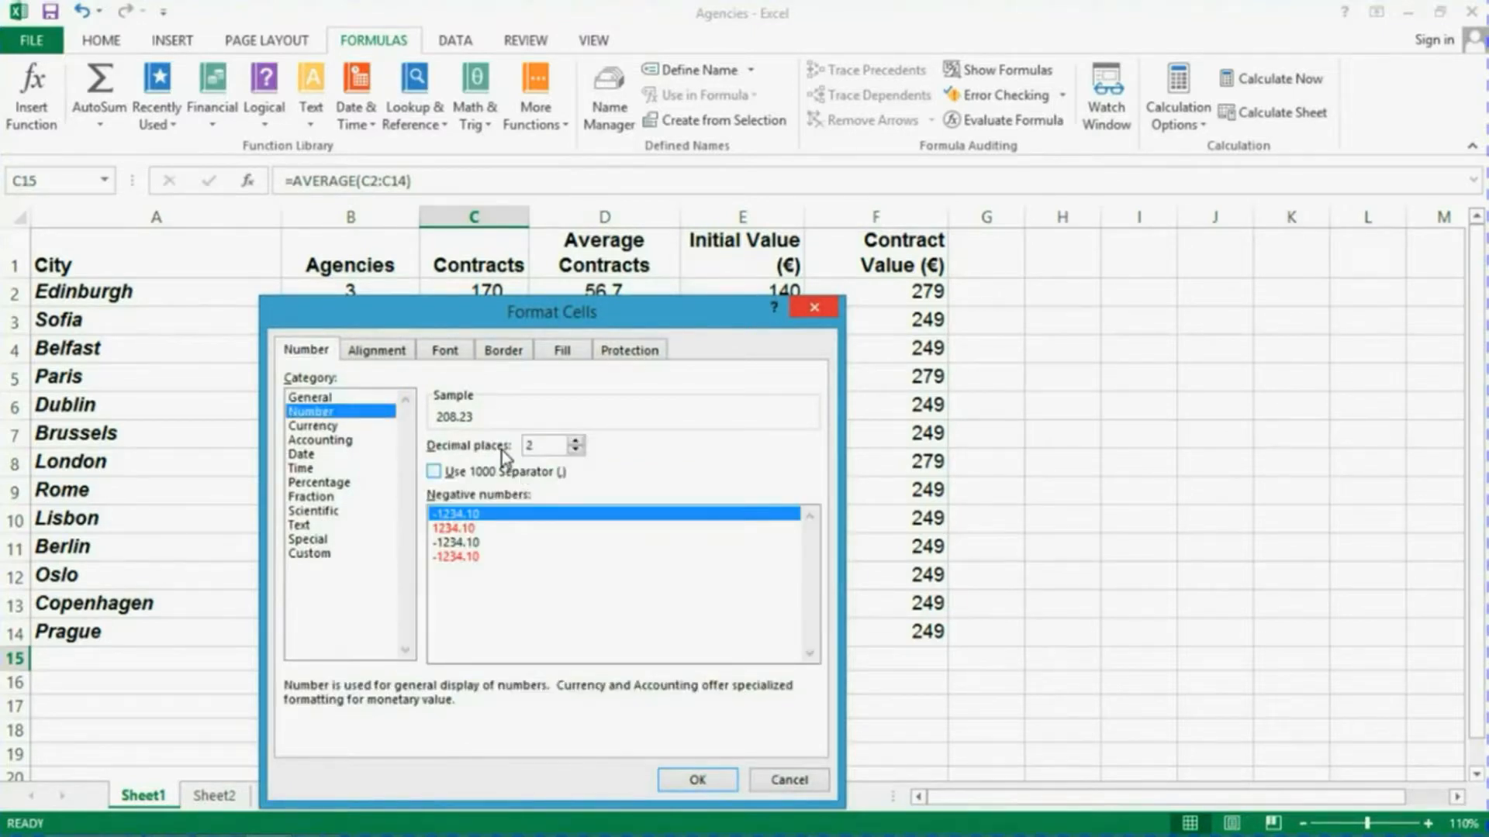
{"action": "left_click", "coordinate": [693, 782]}
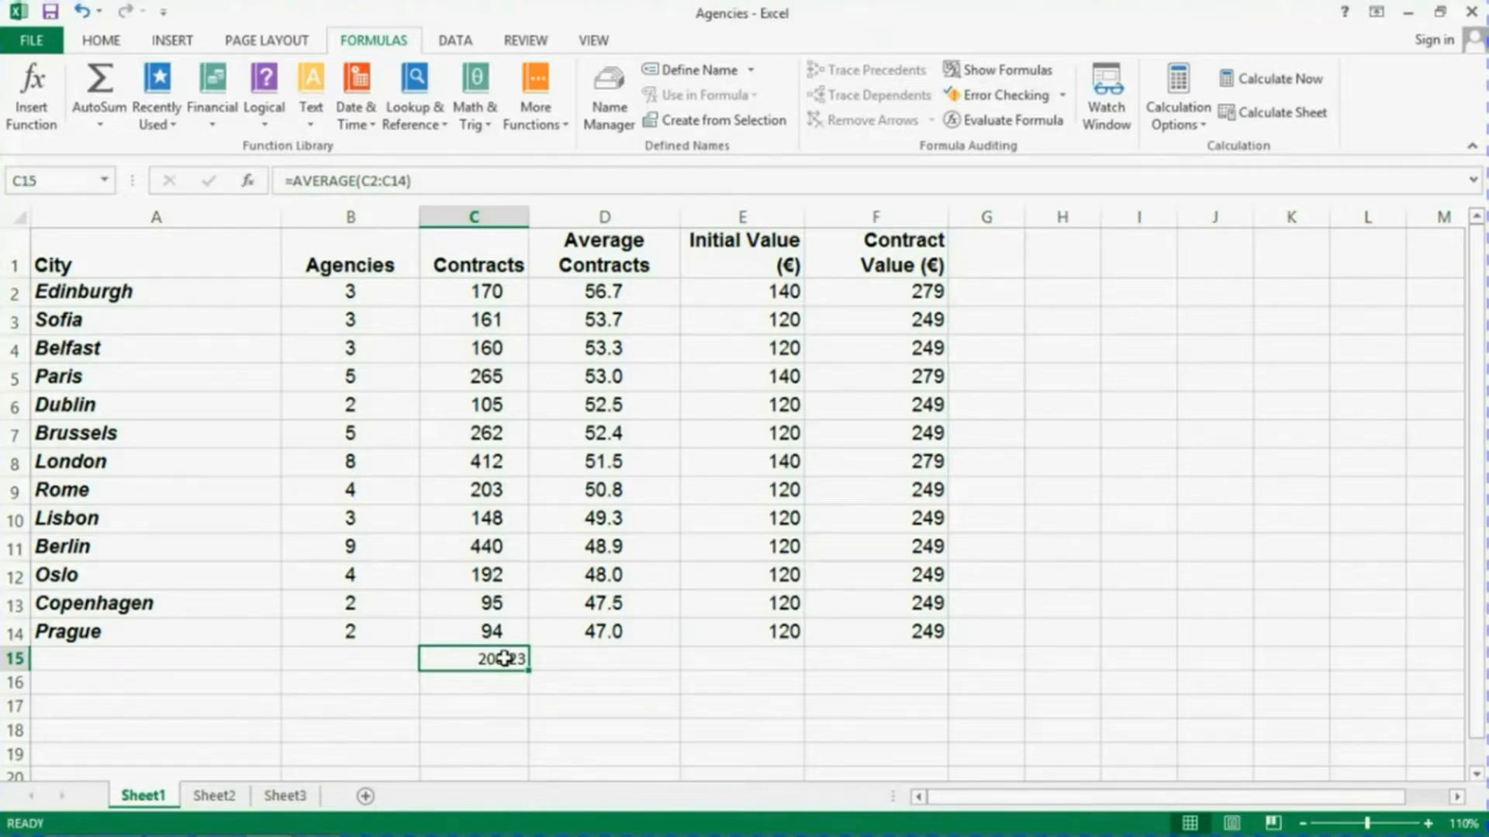
- Clear the average in cell C15 and insert the AutoSum Max function as =MAX(C2:C14)
{"action": "key", "text": "Delete"}
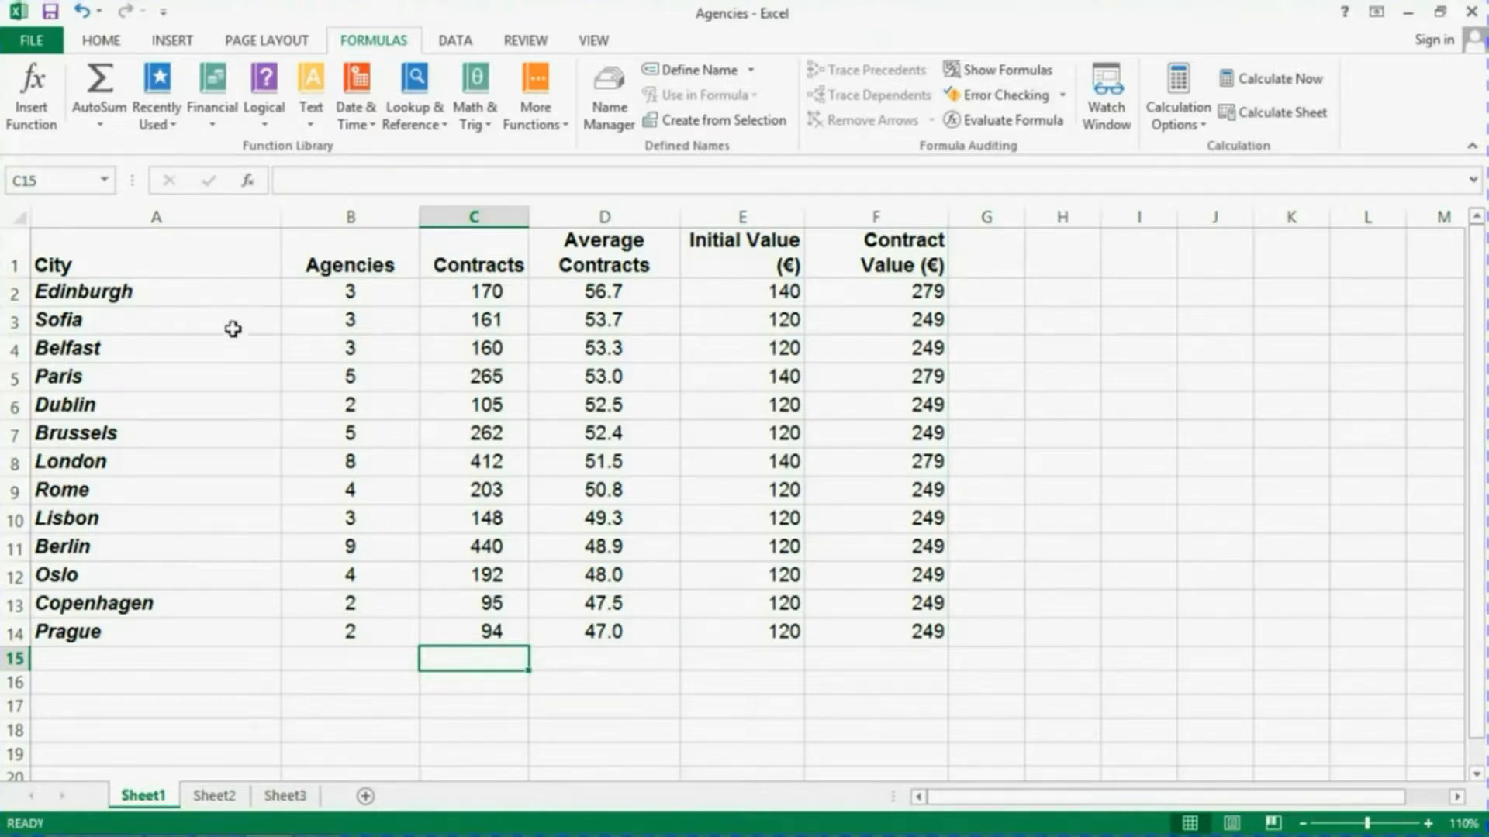
{"action": "left_click", "coordinate": [101, 126]}
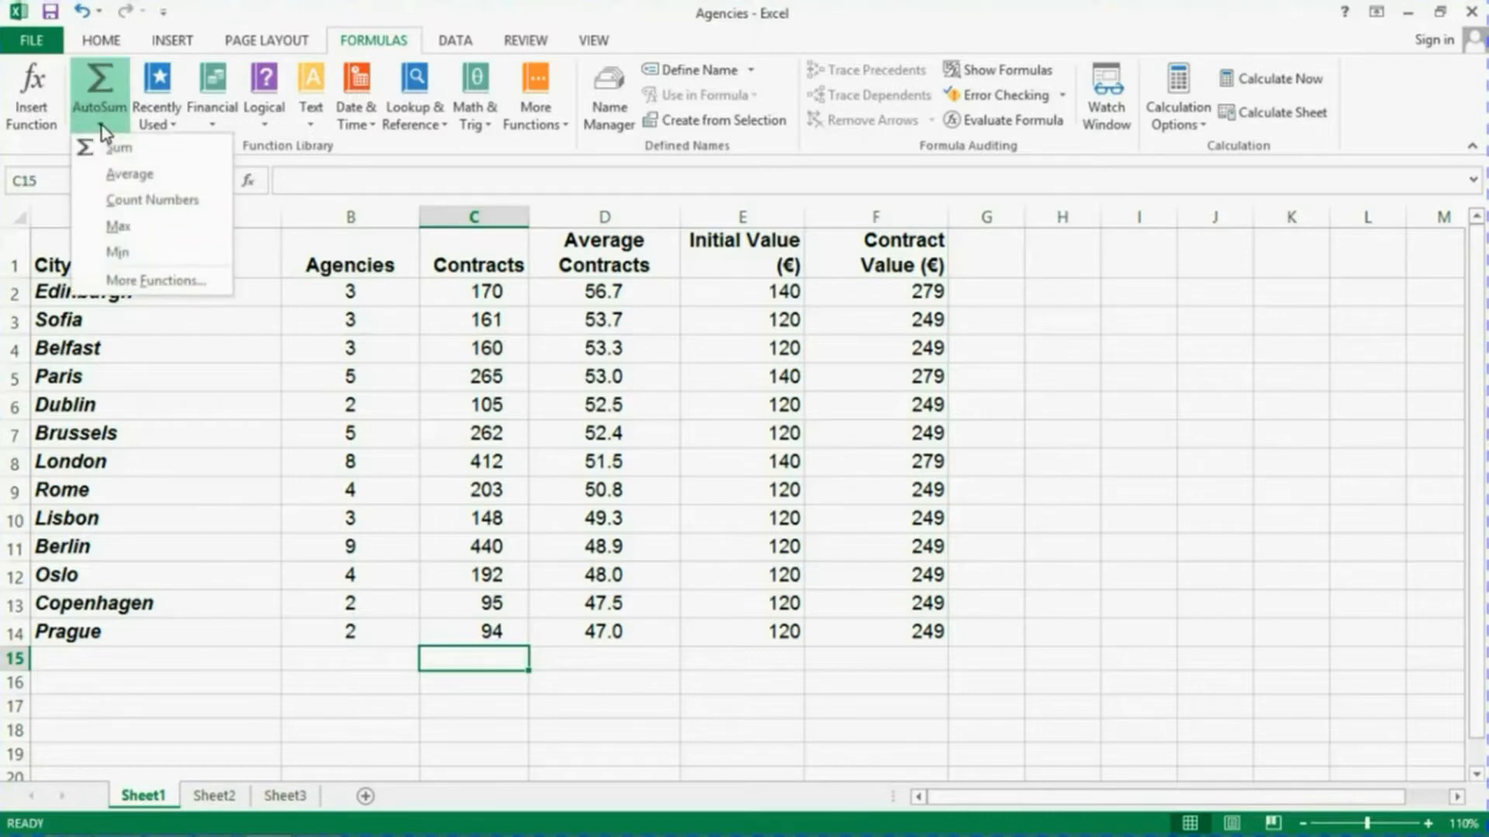
{"action": "left_click", "coordinate": [115, 226]}
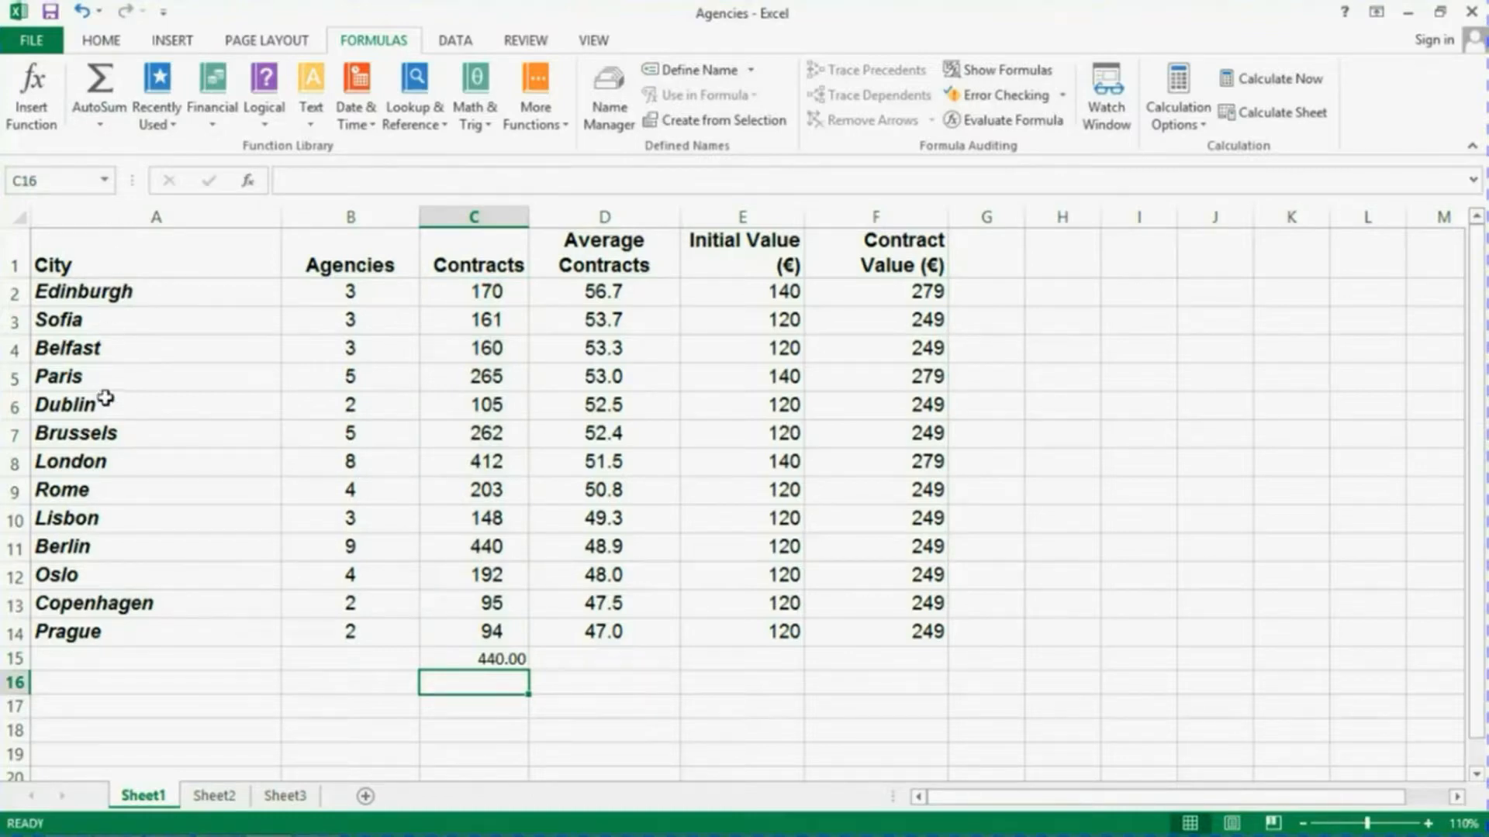
- Set the number format of cell C15 to 0 decimal places
{"action": "left_click", "coordinate": [477, 660]}
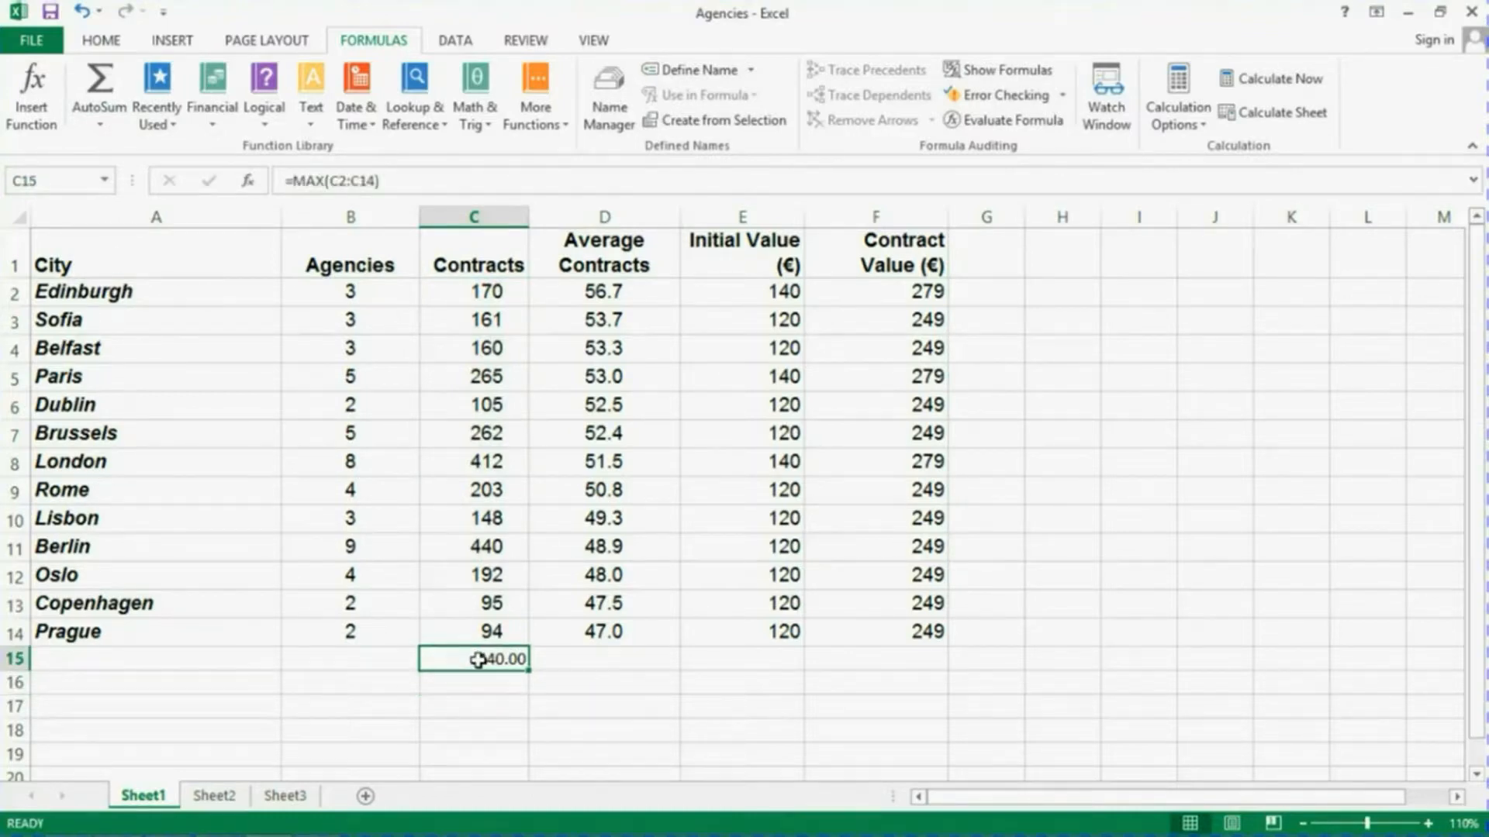
{"action": "right_click", "coordinate": [477, 660]}
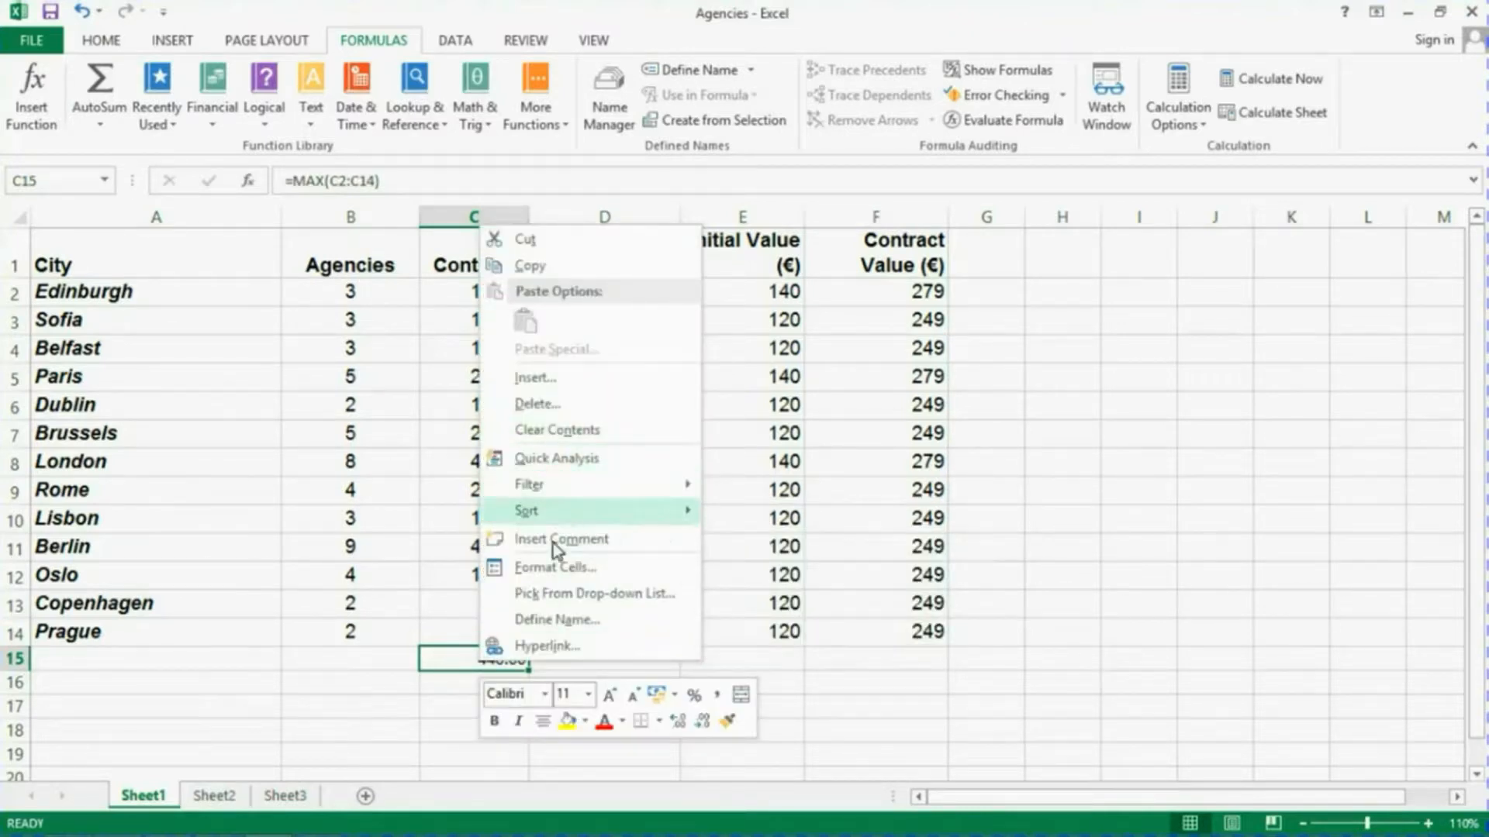
{"action": "left_click", "coordinate": [553, 566]}
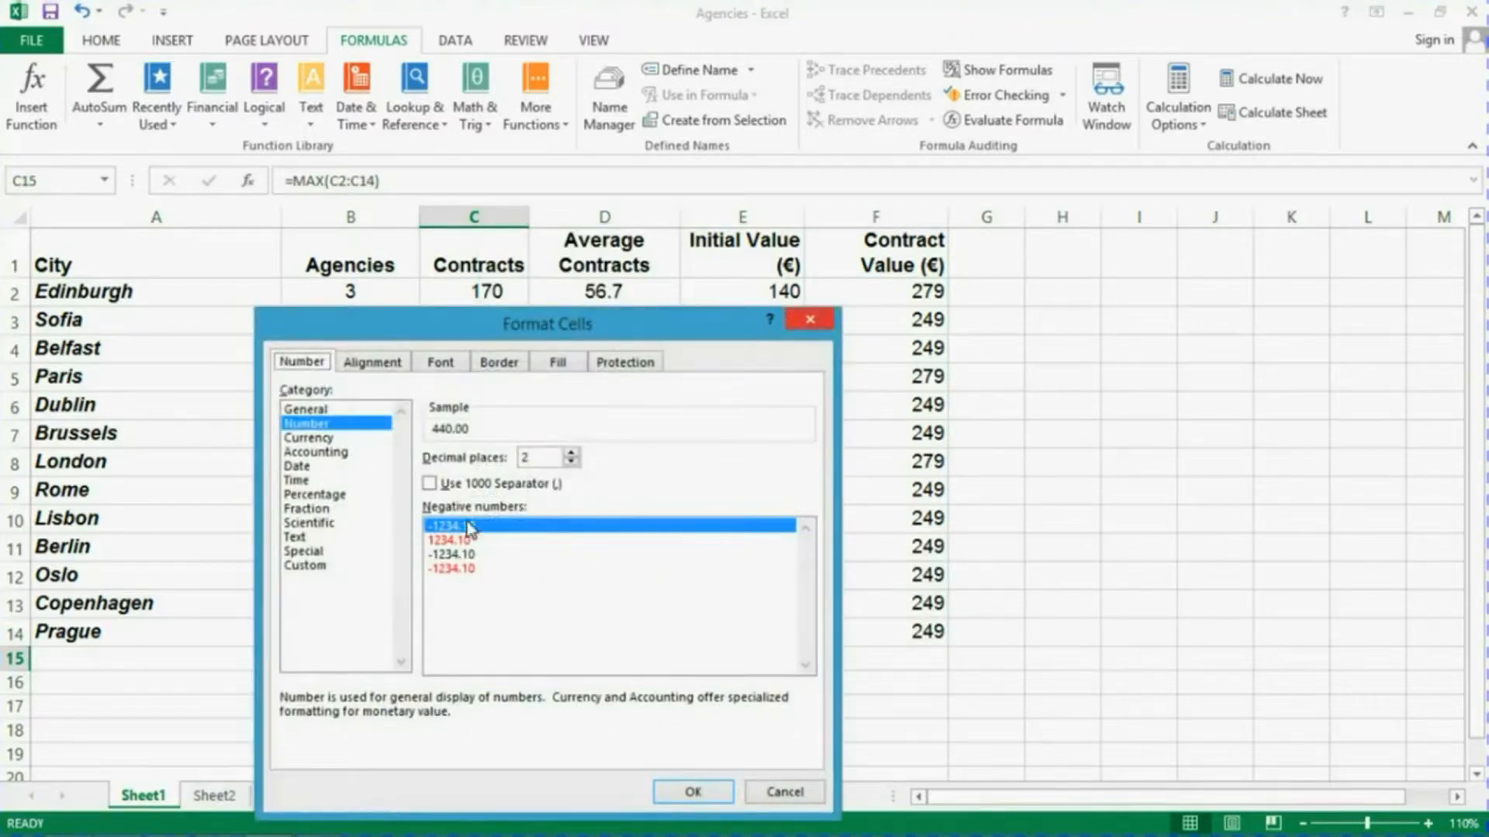
{"action": "double_click", "coordinate": [570, 463]}
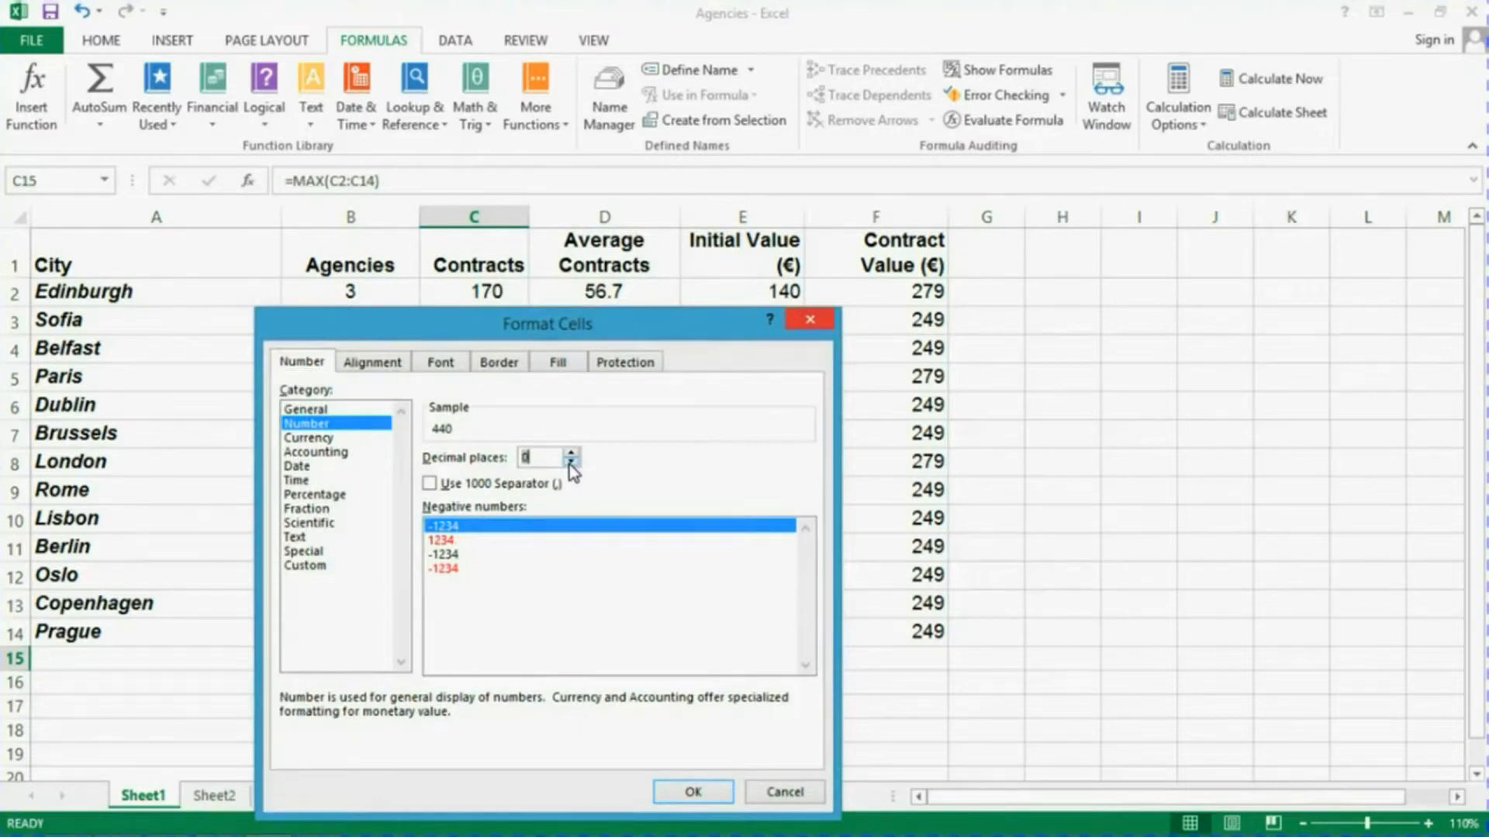
{"action": "left_click", "coordinate": [679, 794]}
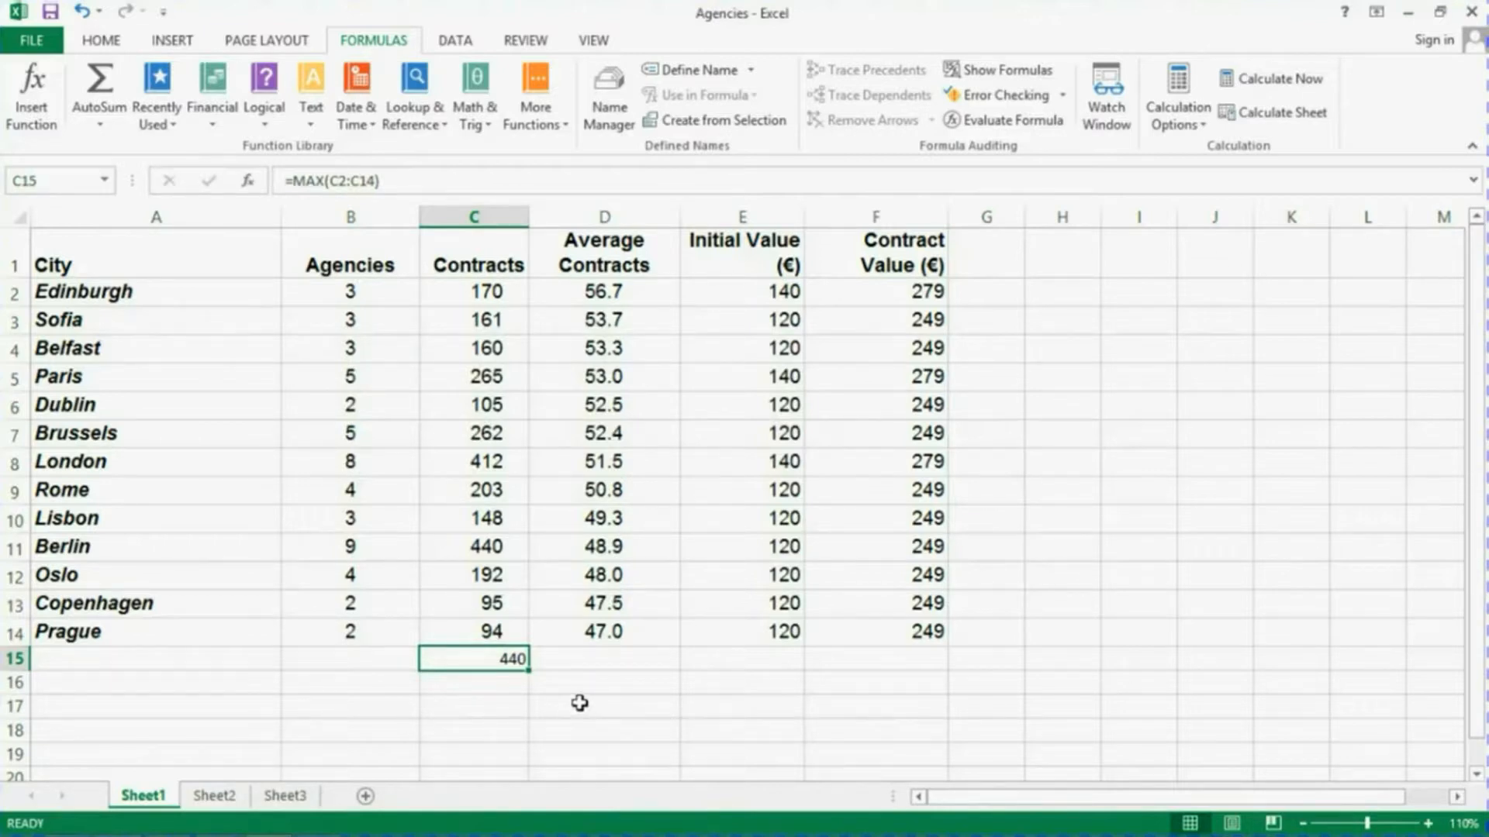
- Clear the maximum in cell C15 and insert the AutoSum Min function as =MIN(C2:C14)
{"action": "key", "text": "Delete"}
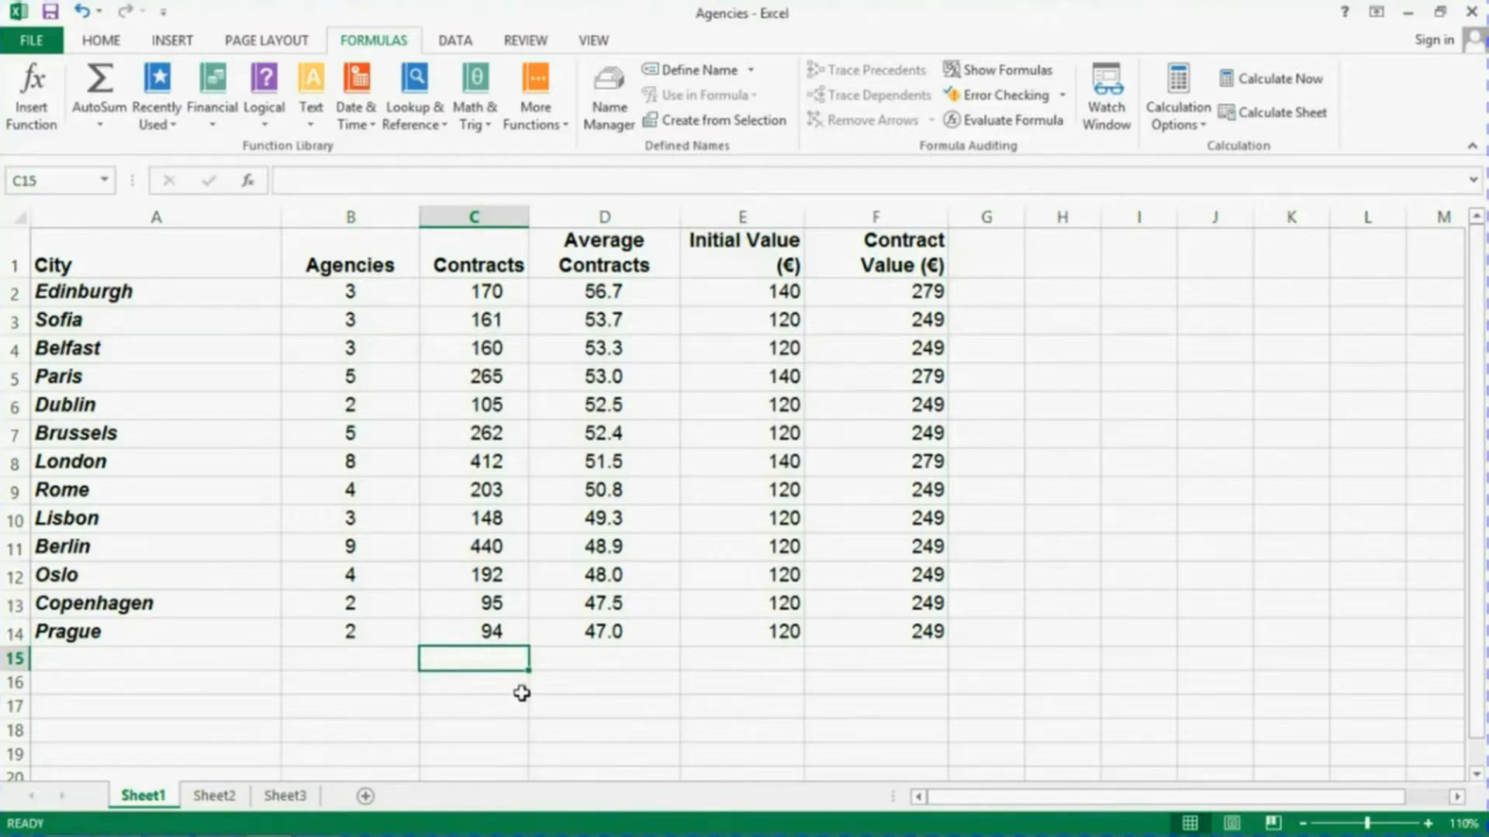
{"action": "left_click", "coordinate": [100, 126]}
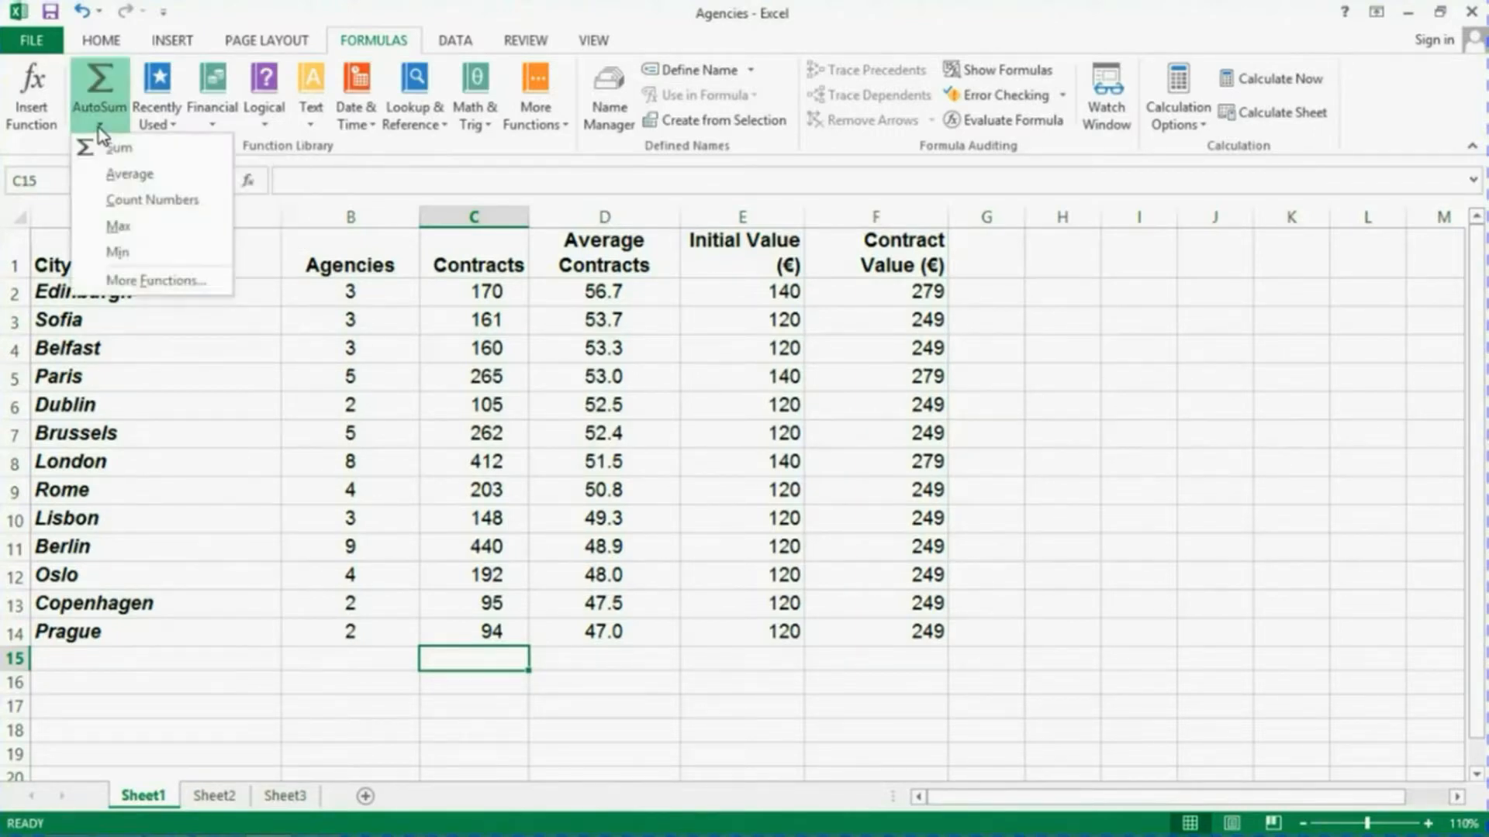
{"action": "left_click", "coordinate": [123, 254]}
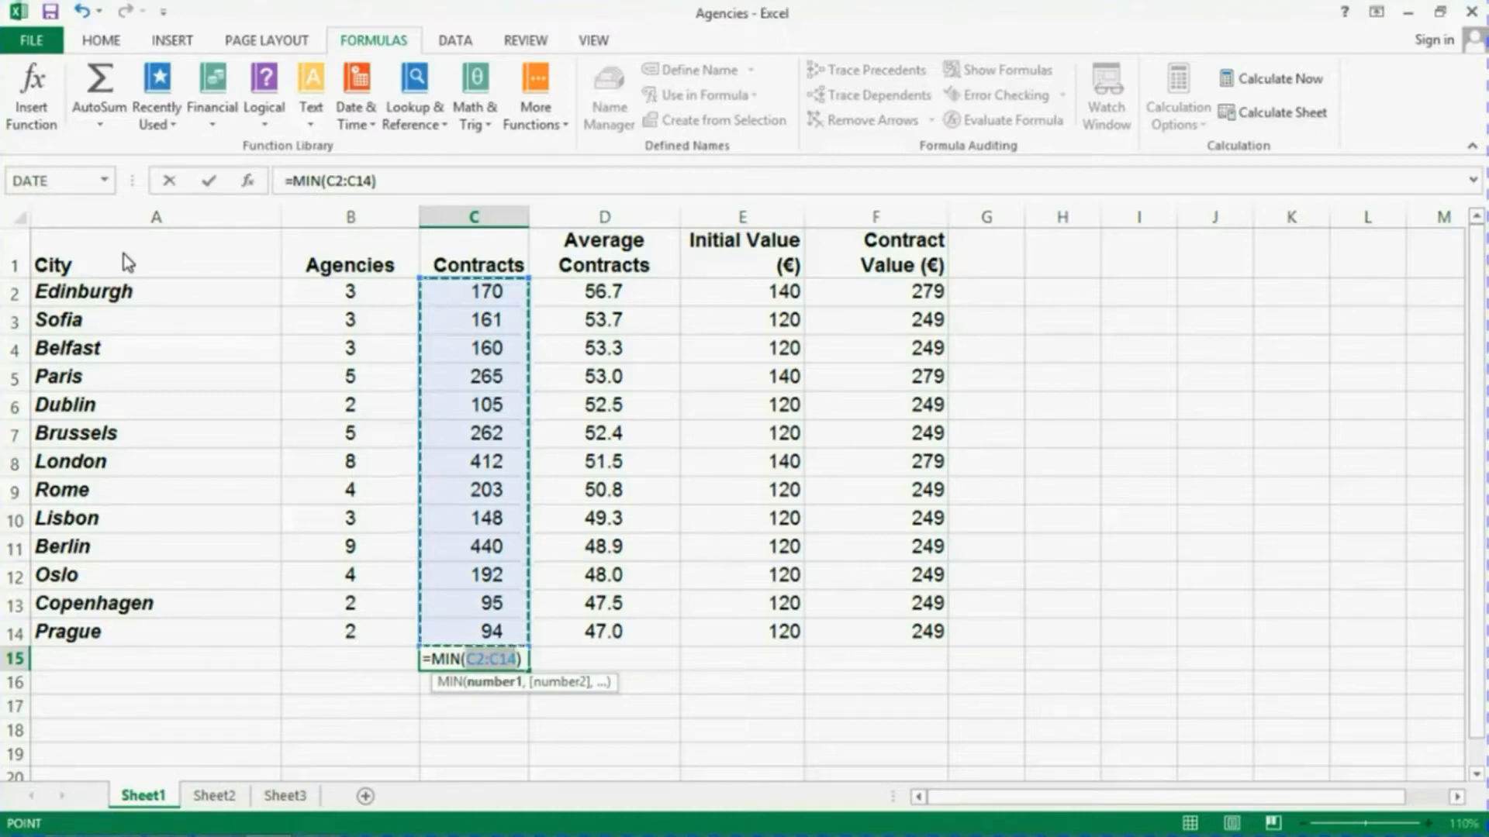
{"action": "key", "text": "Return"}
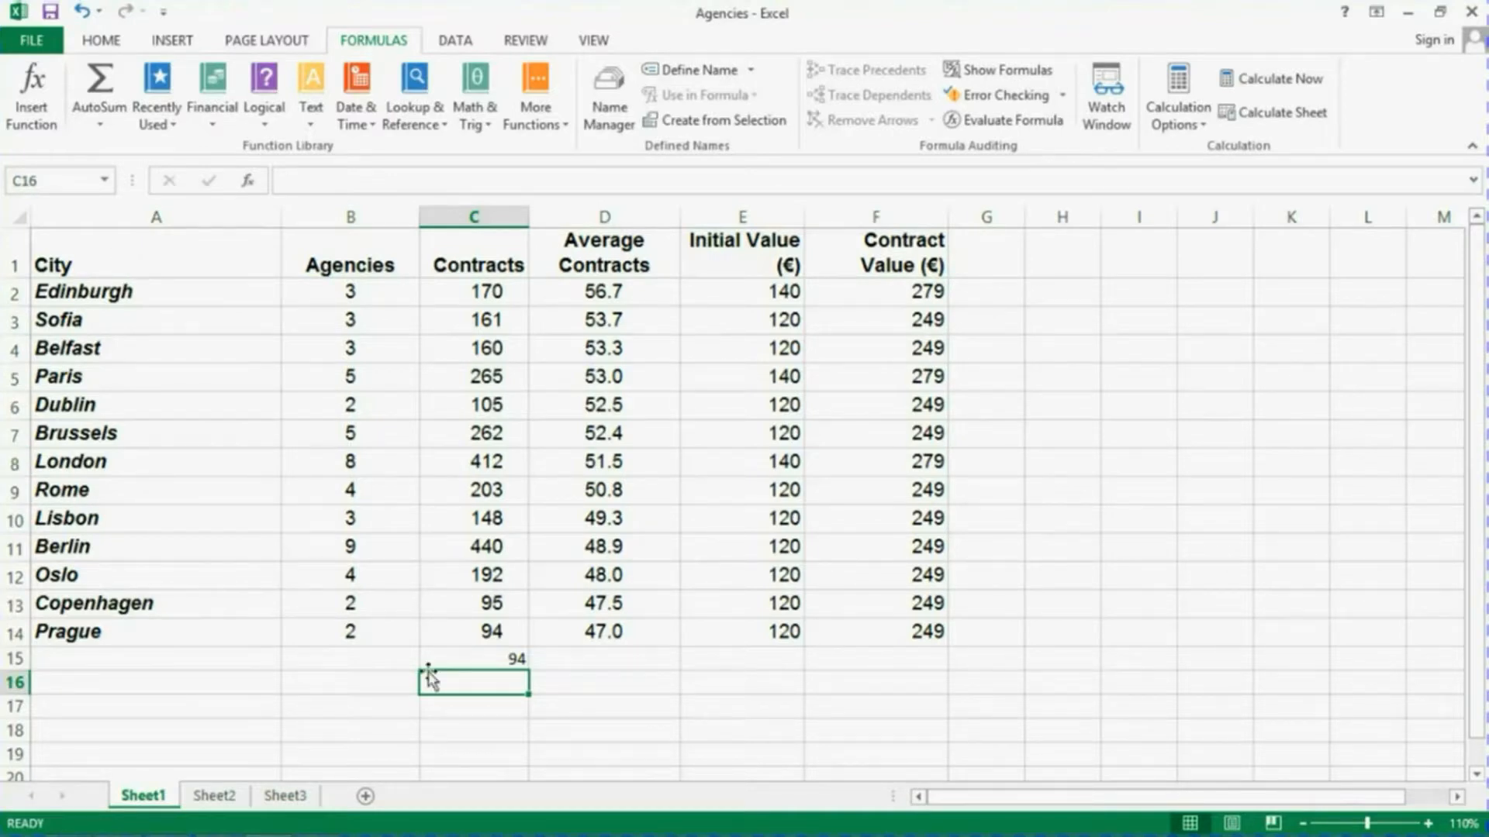
- Clear the formula from cell C15 below the Contracts column
{"action": "left_click", "coordinate": [485, 656]}
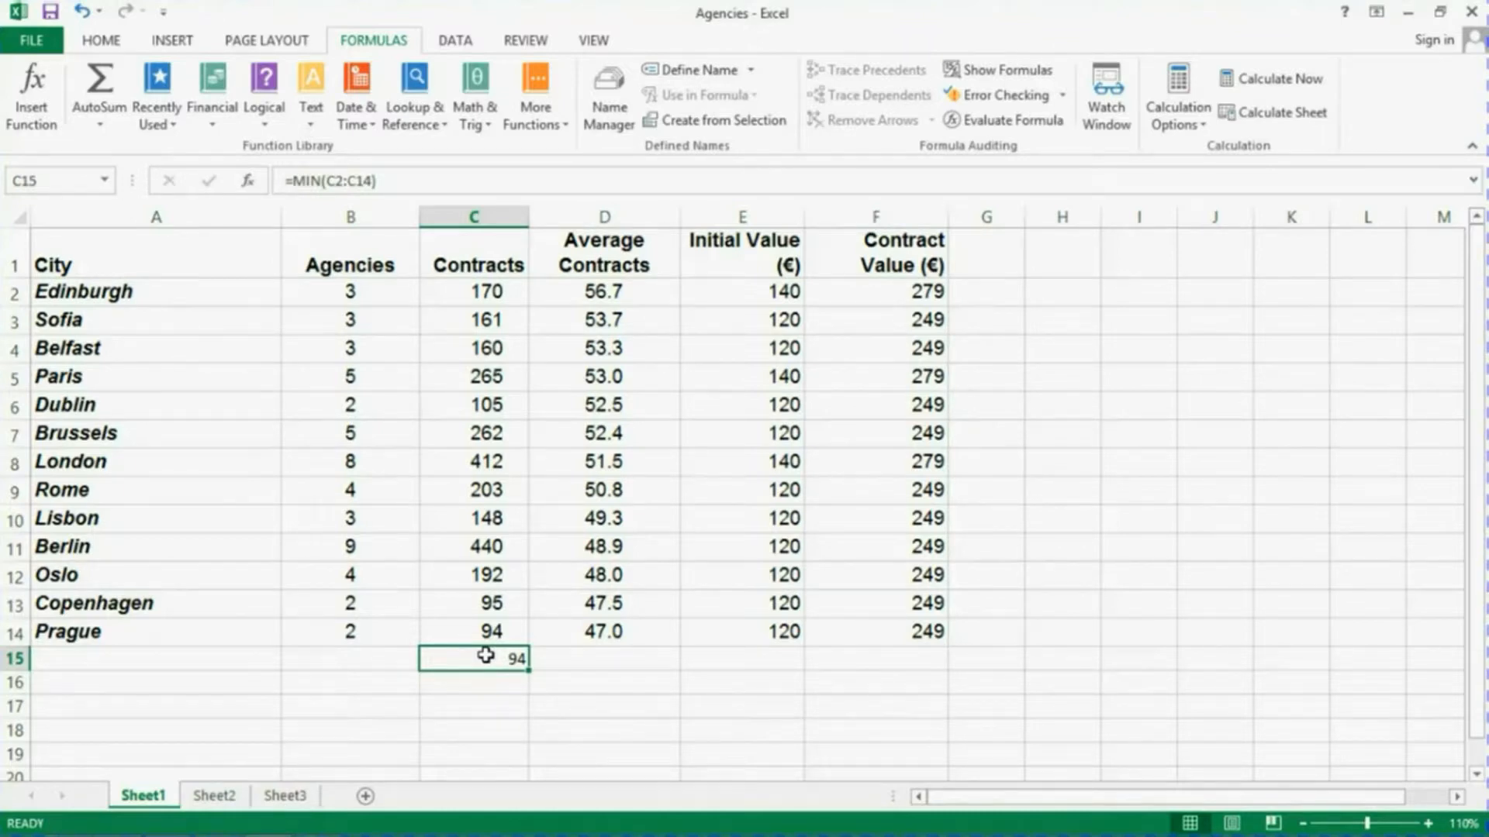
{"action": "key", "text": "Delete"}
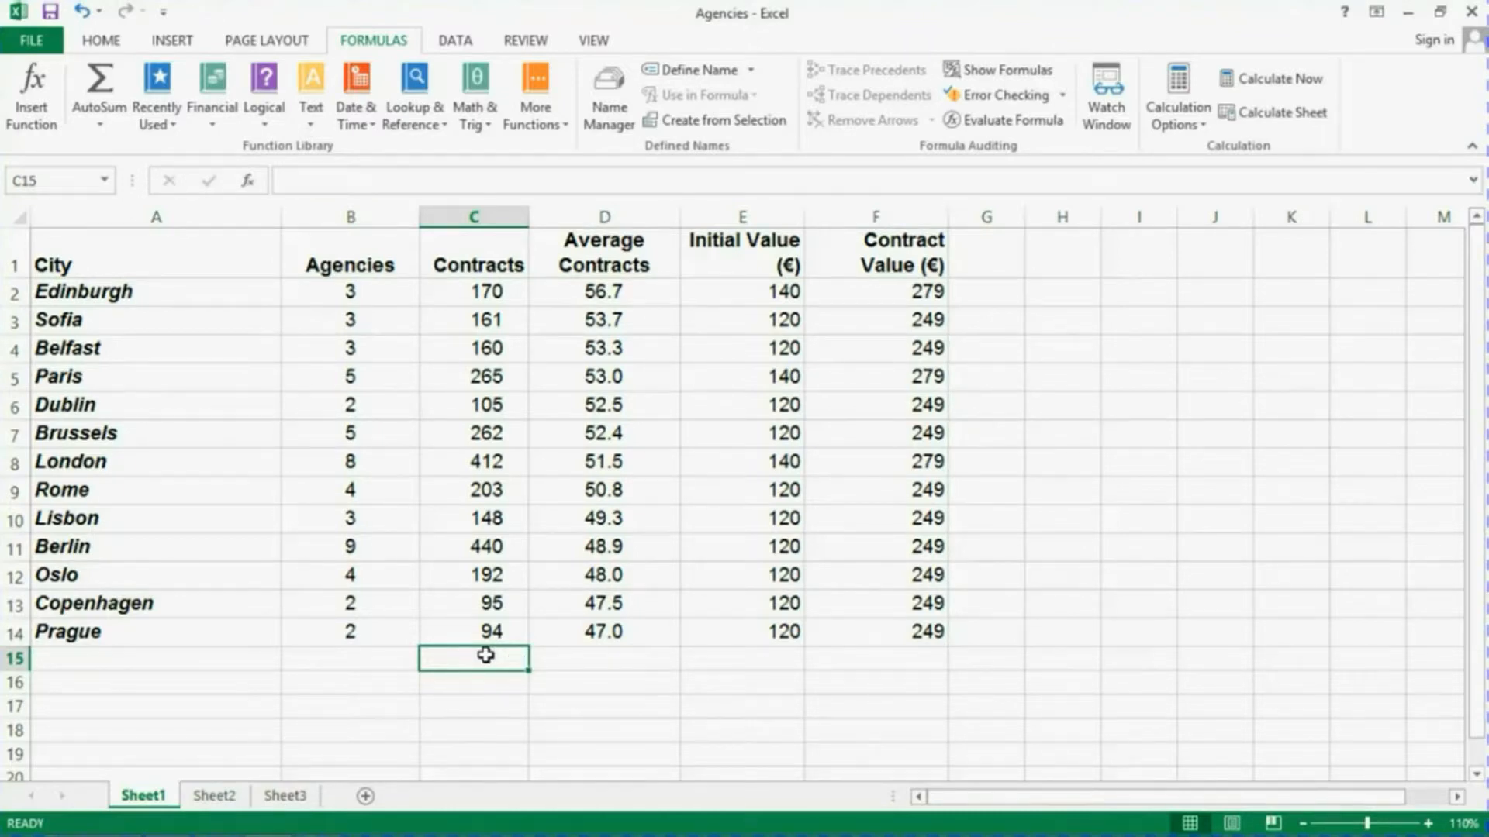
- Insert the AutoSum Count Numbers function in cell C15 as =COUNT(C2:C14)
{"action": "left_click", "coordinate": [106, 128]}
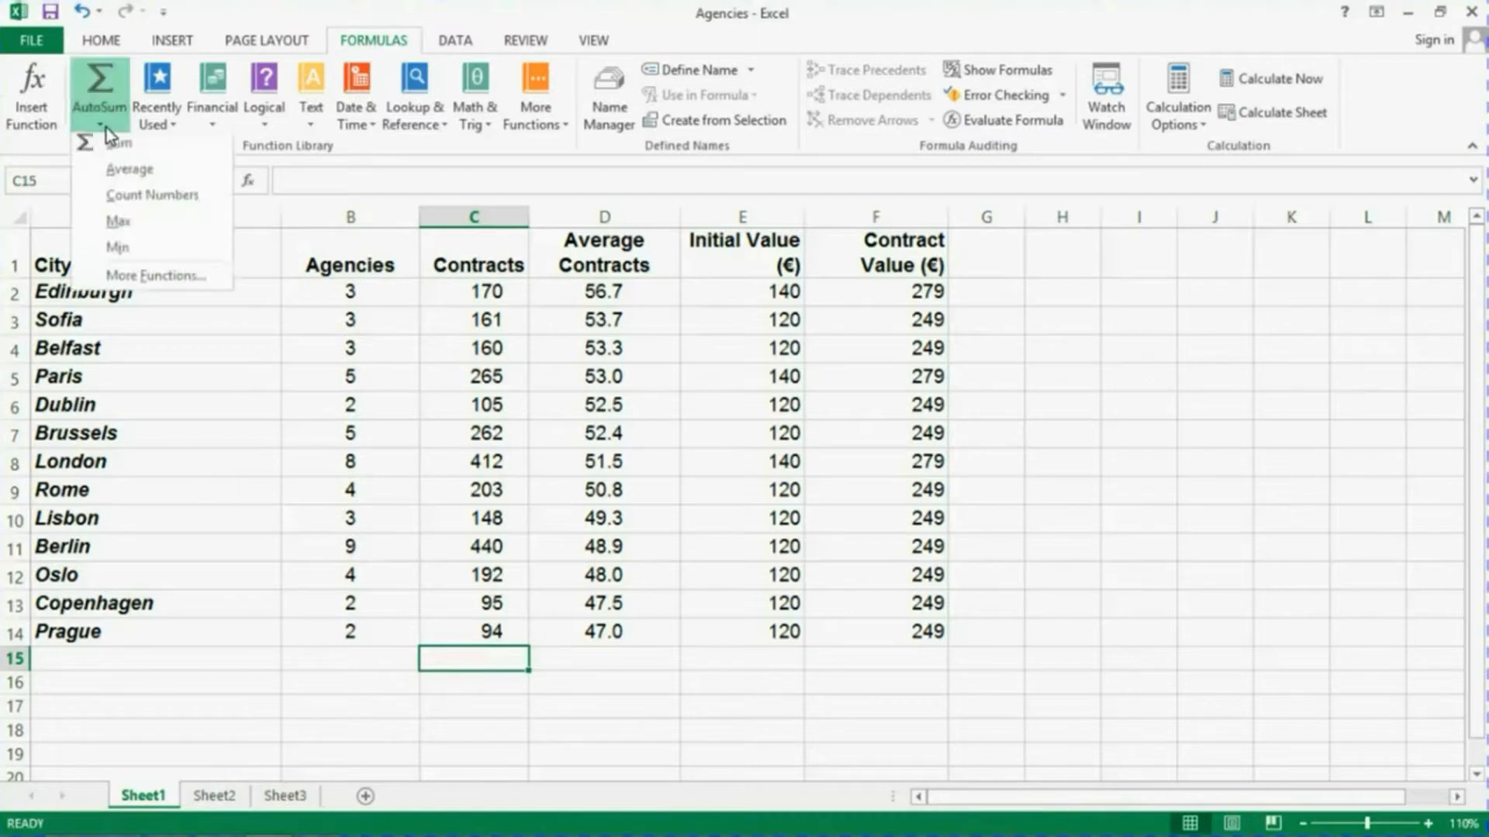
{"action": "left_click", "coordinate": [124, 204]}
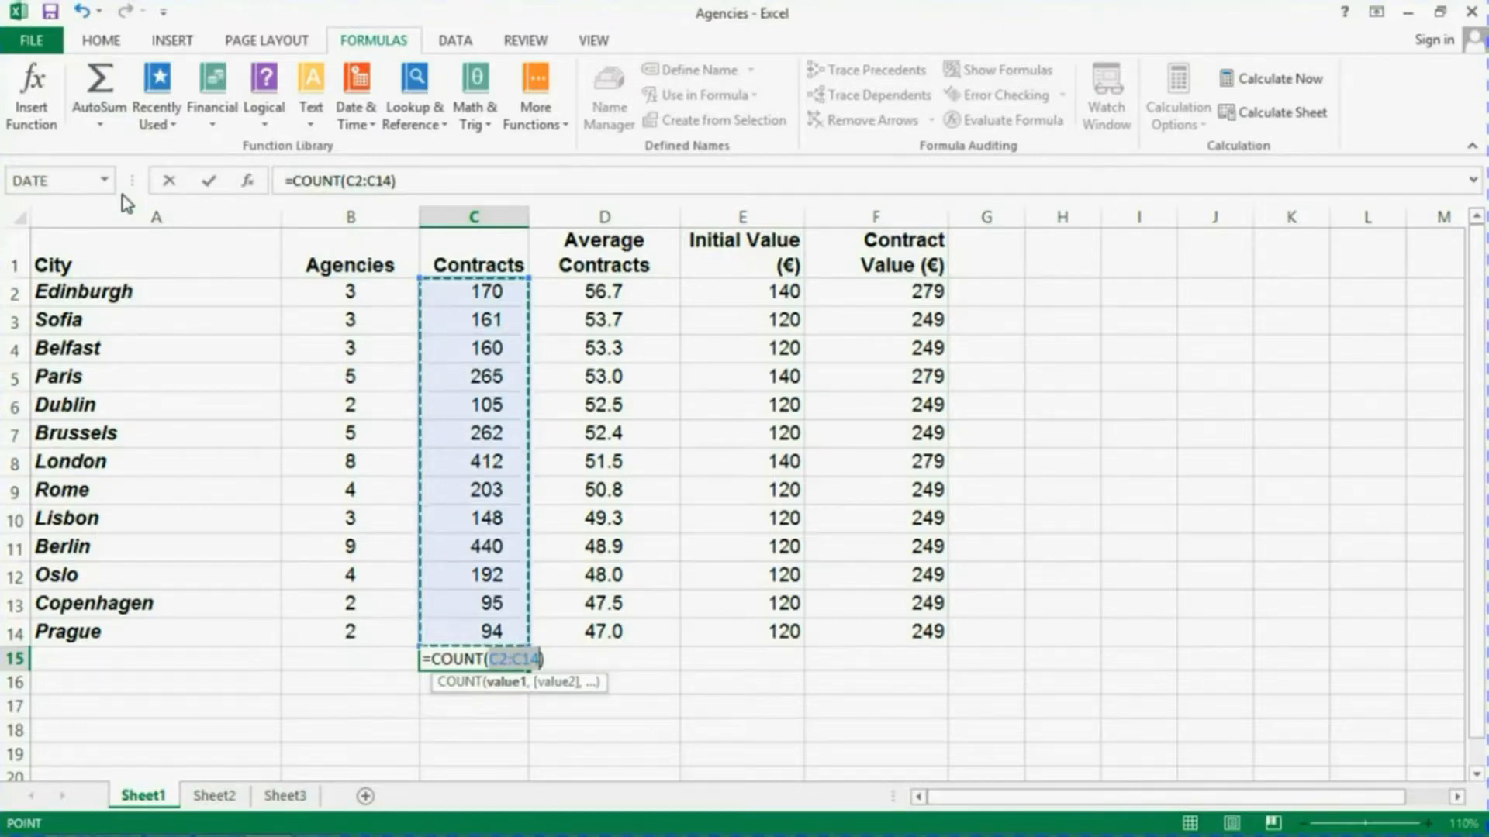
{"action": "key", "text": "Return"}
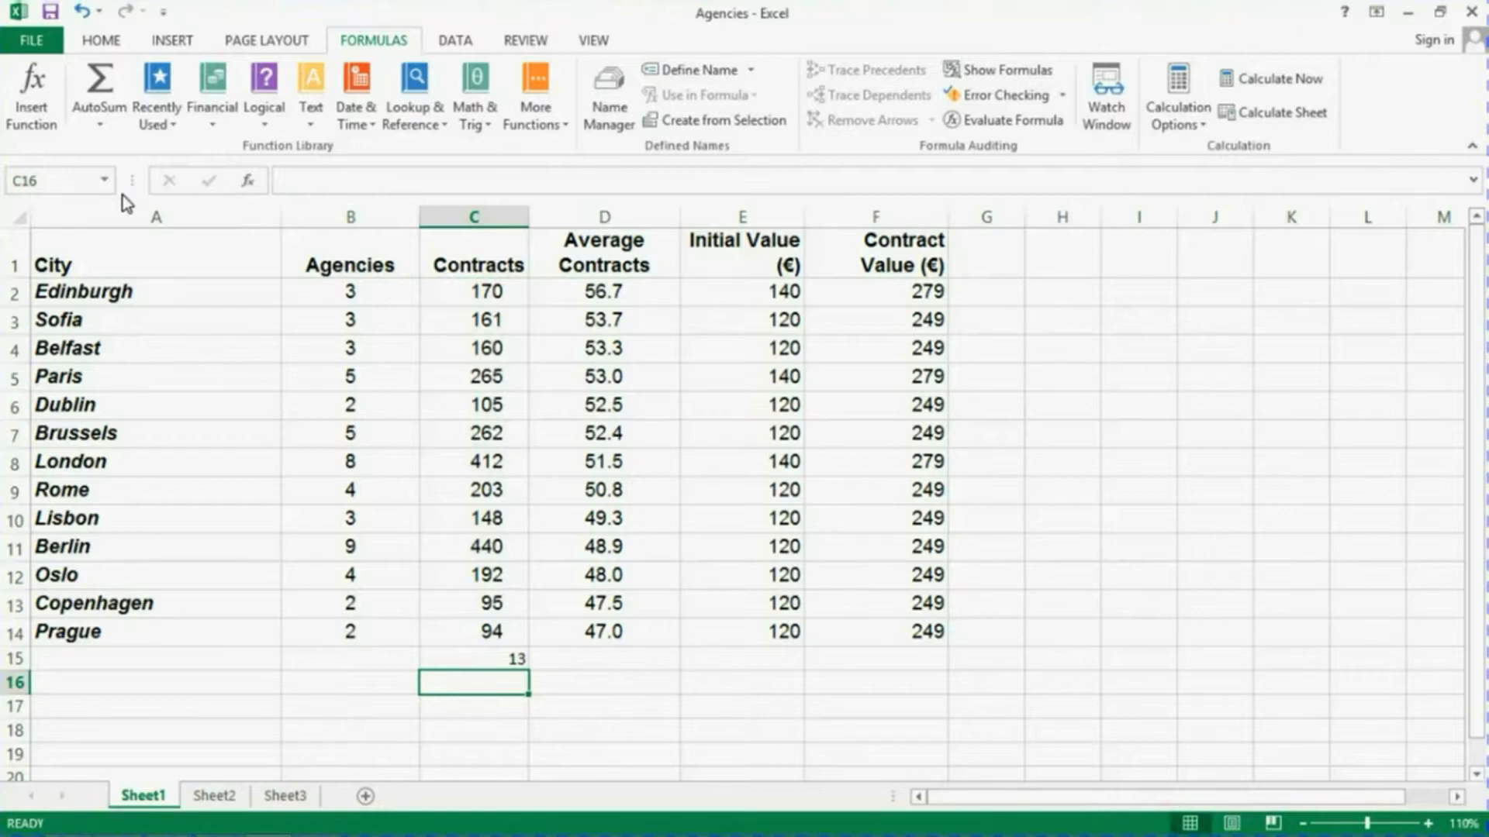
- Clear the count in cell C15 and insert the AutoSum Sum function as =SUM(C2:C14)
{"action": "left_click", "coordinate": [437, 657]}
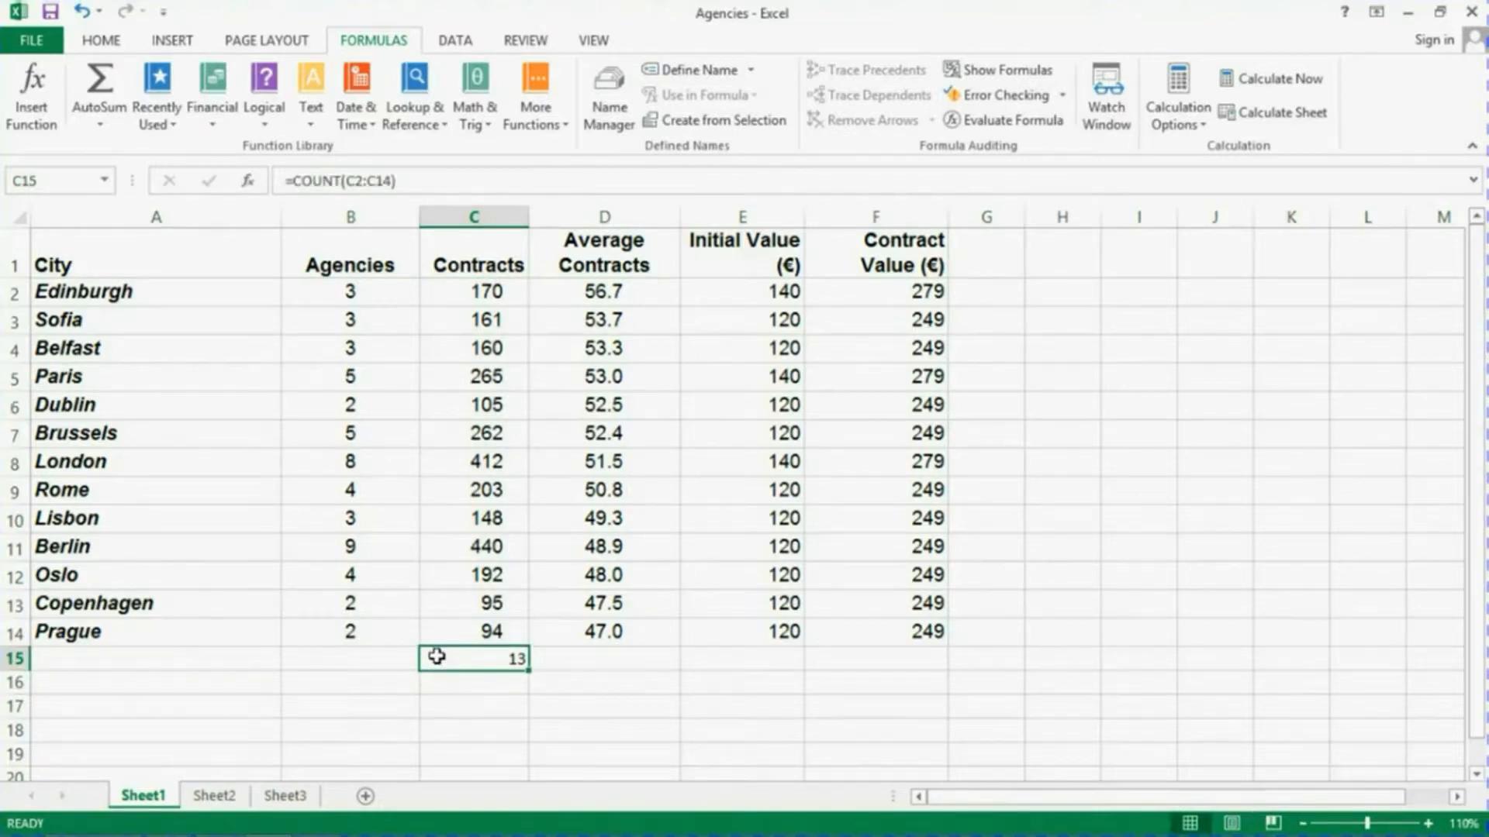
{"action": "key", "text": "Delete"}
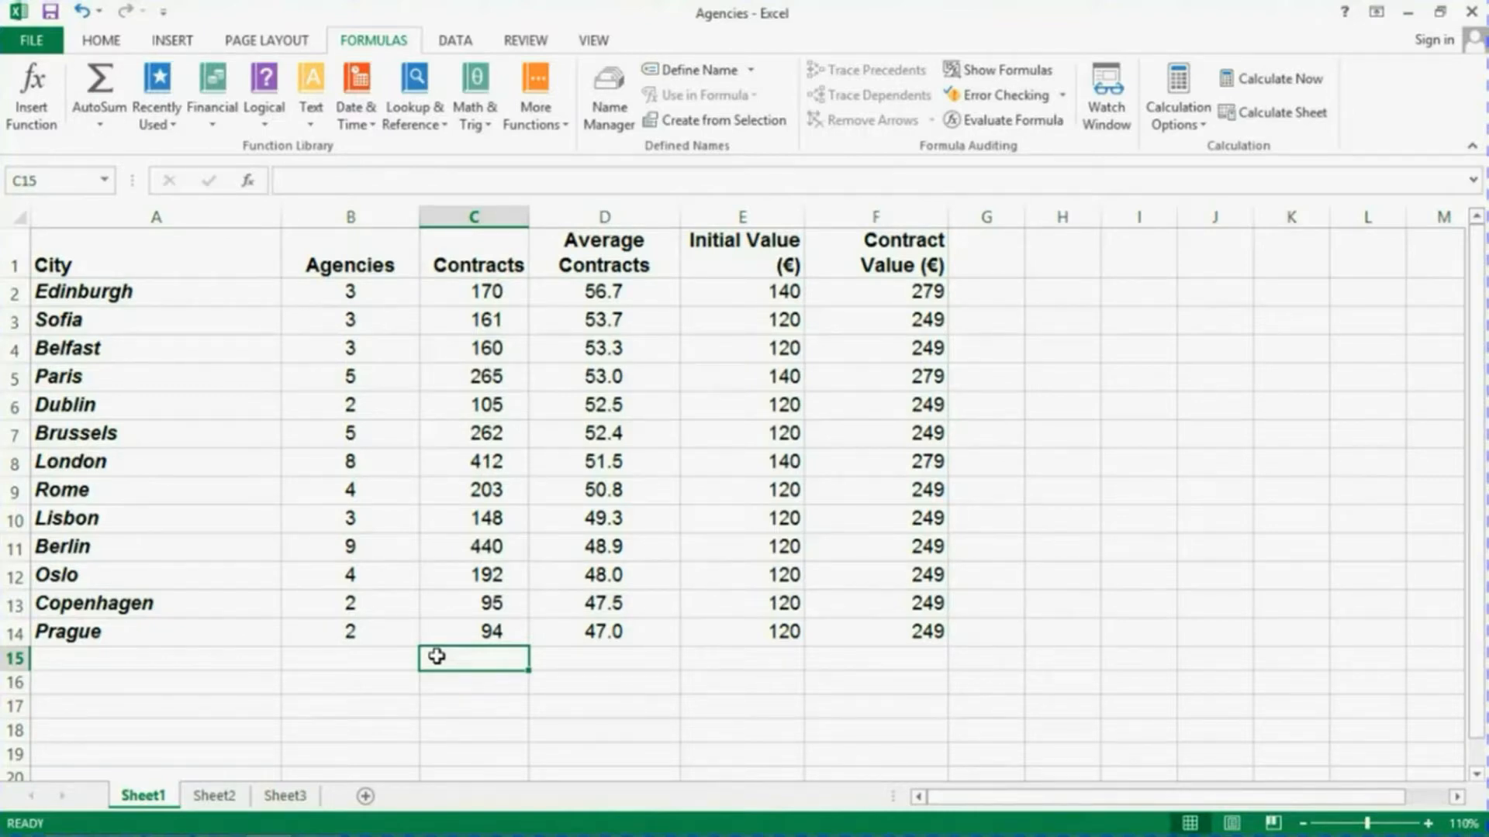
{"action": "left_click", "coordinate": [99, 122]}
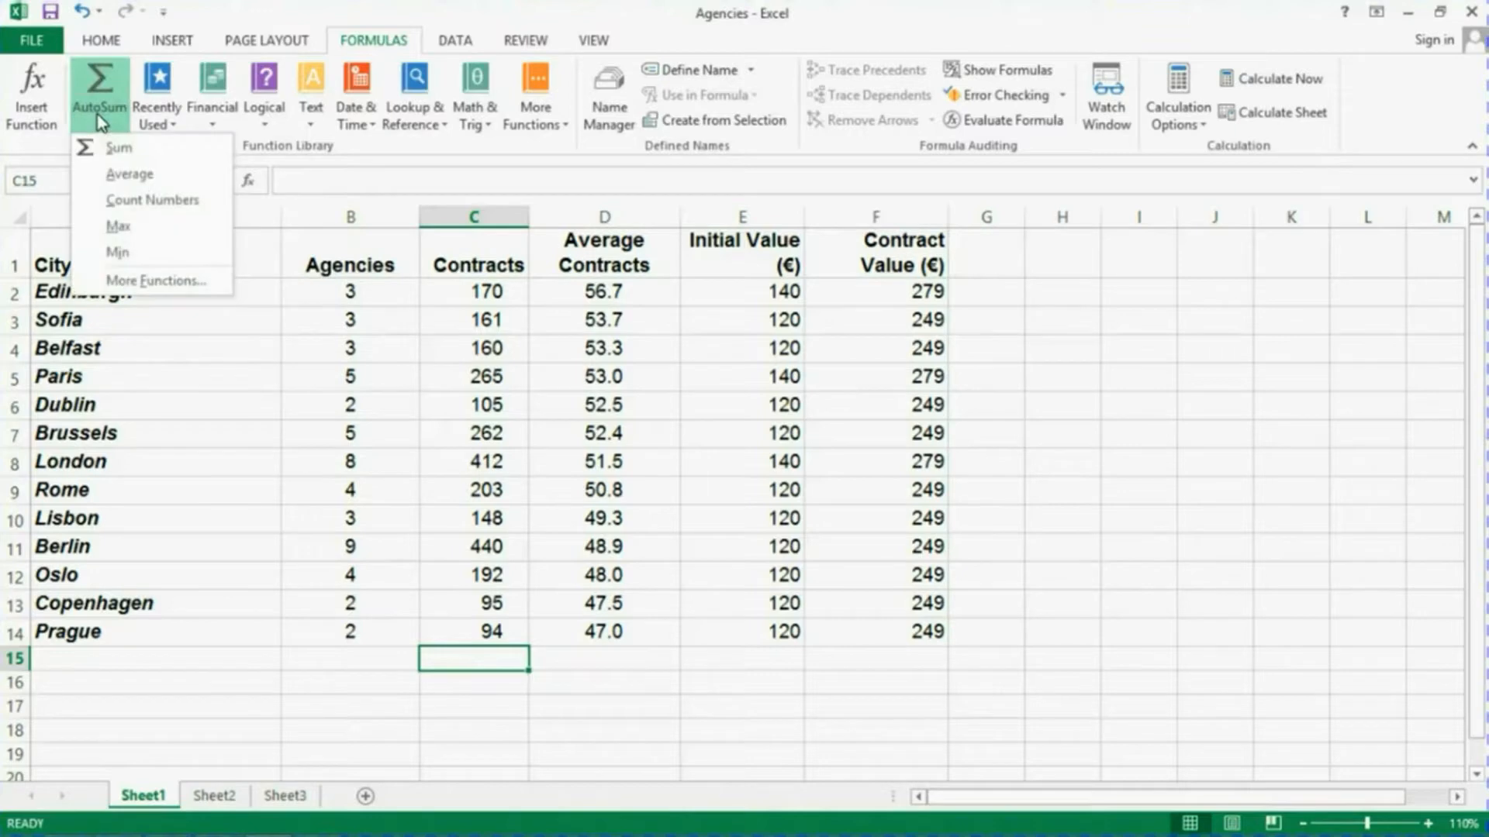
{"action": "left_click", "coordinate": [116, 149]}
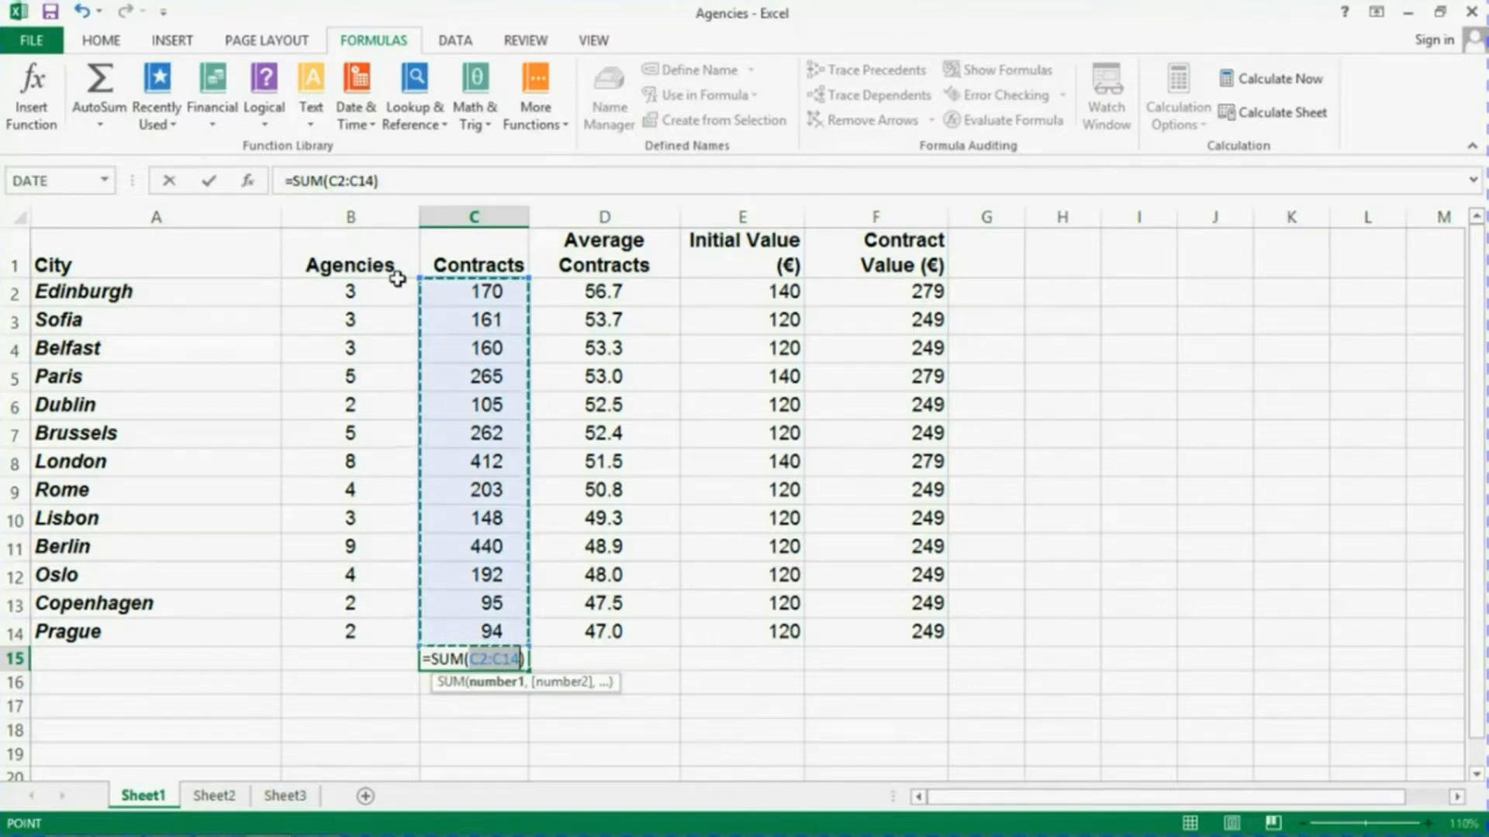
{"action": "key", "text": "Return"}
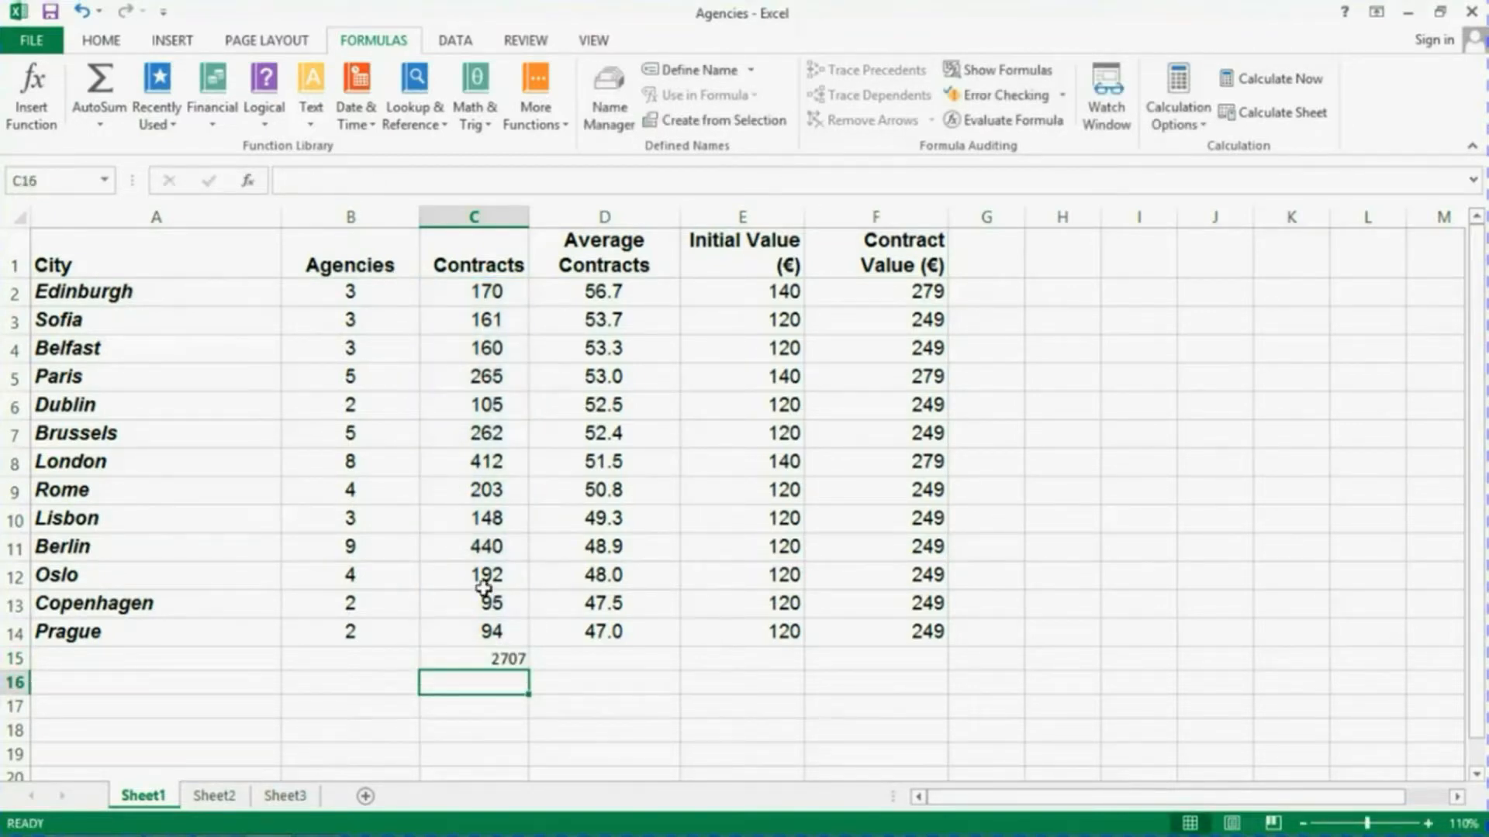
{"action": "left_click", "coordinate": [478, 659]}
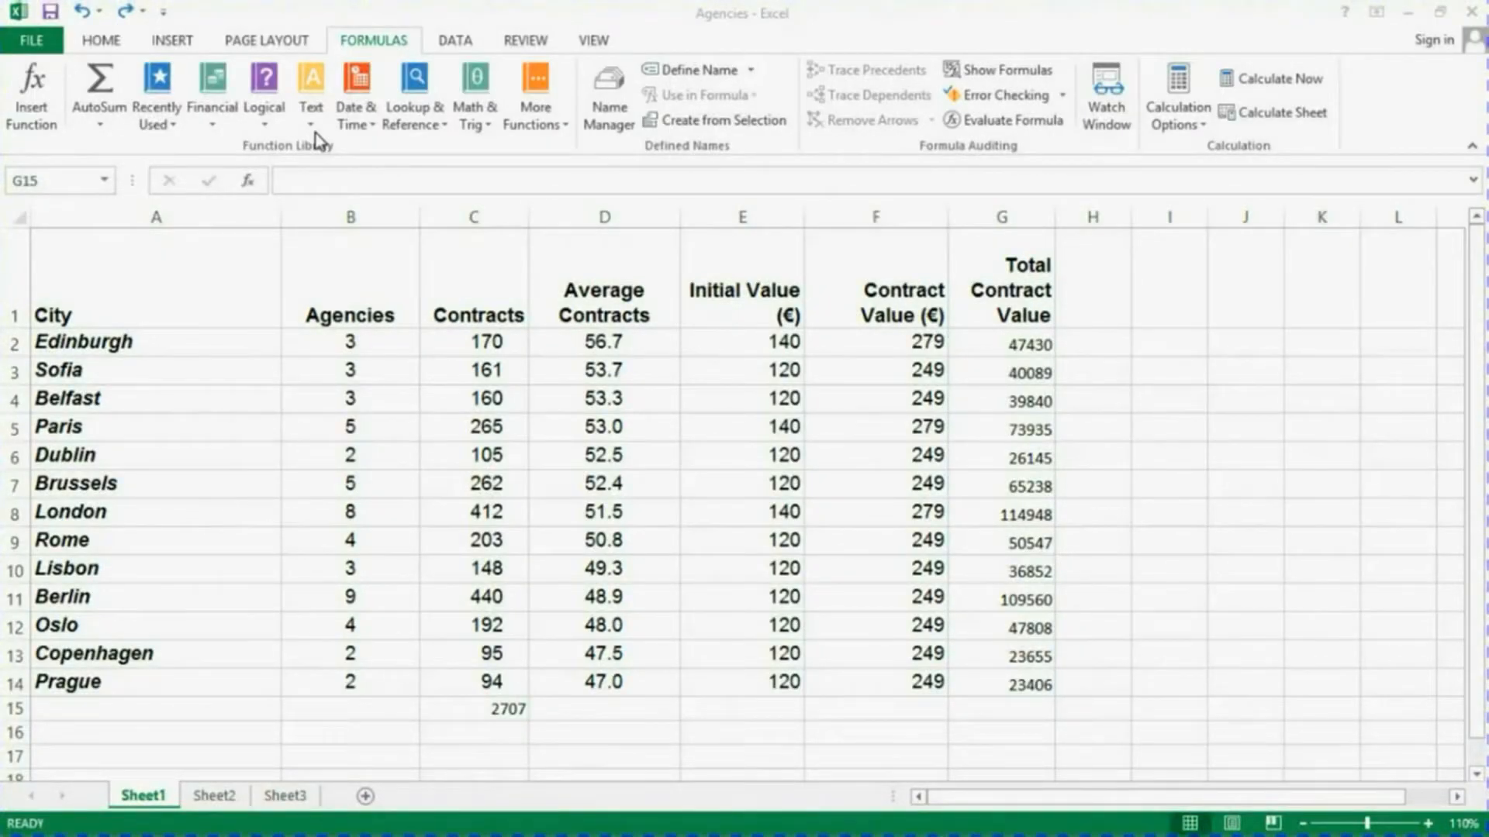
- Enter the formula =SUM(G2:G14) in cell G15 below the Total Contract Value column
{"action": "left_click", "coordinate": [987, 714]}
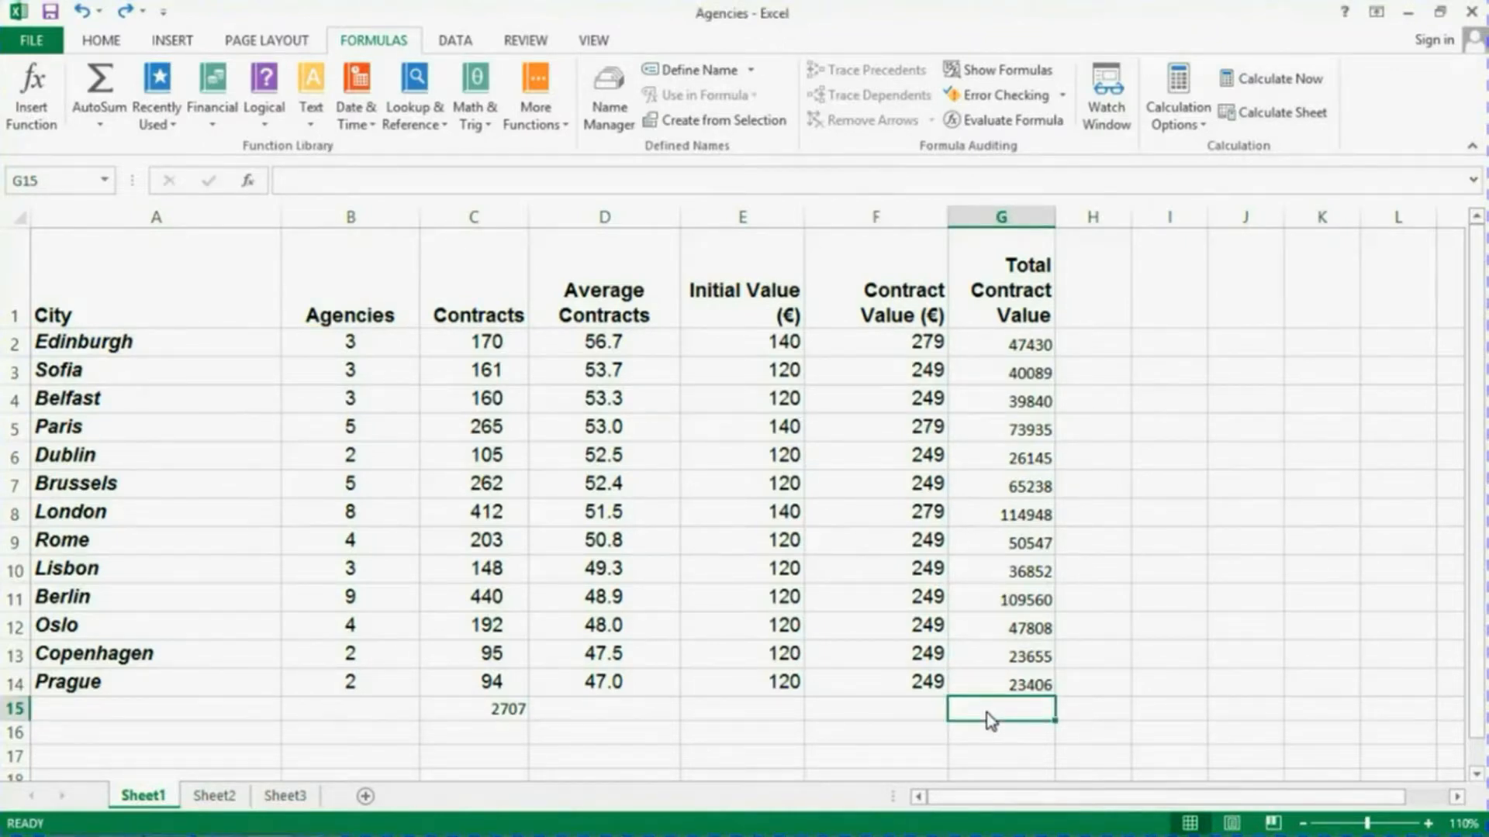
{"action": "type", "text": "="}
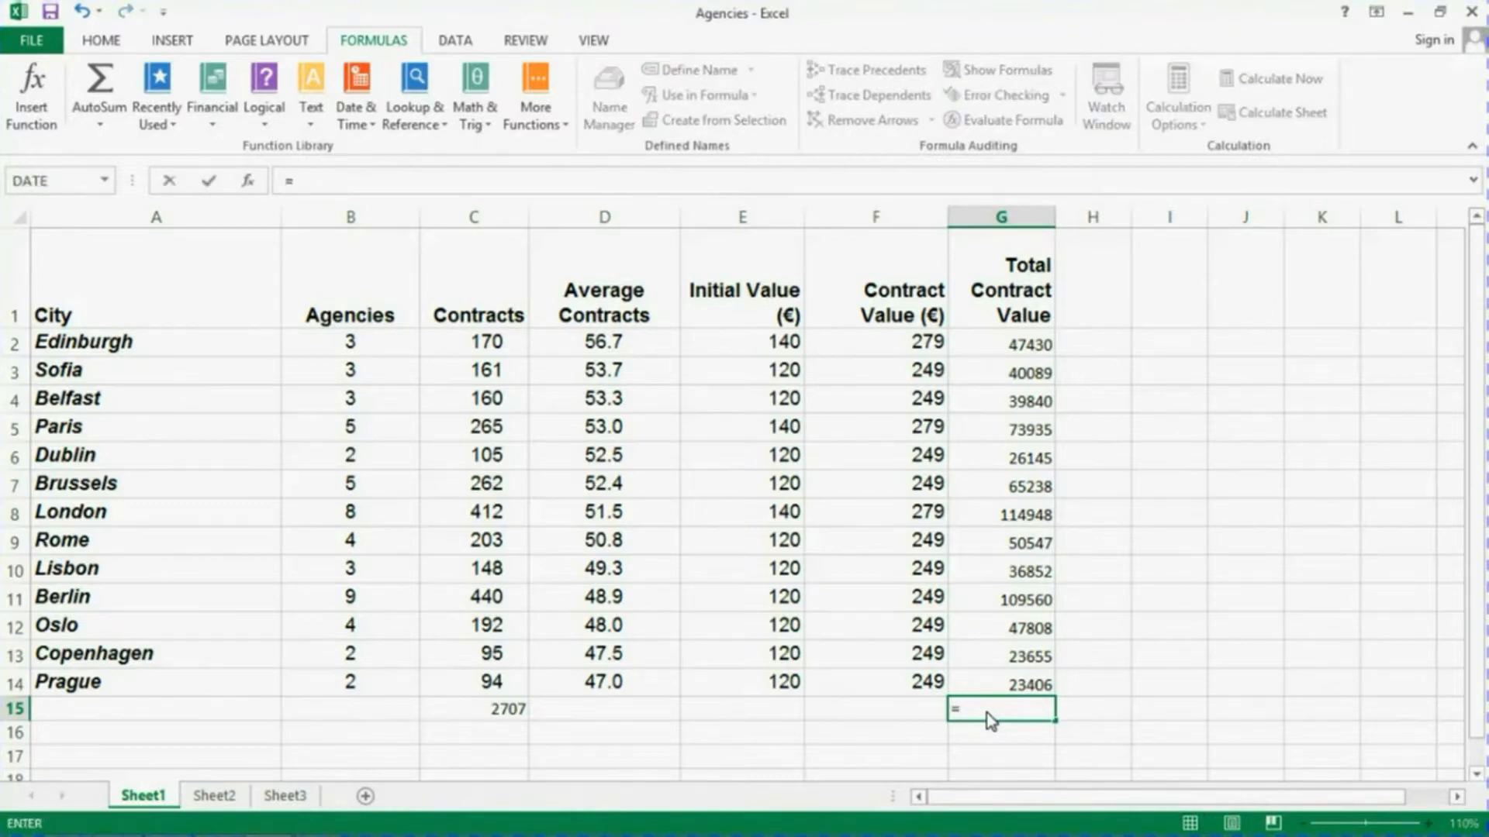
{"action": "type", "text": "sum("}
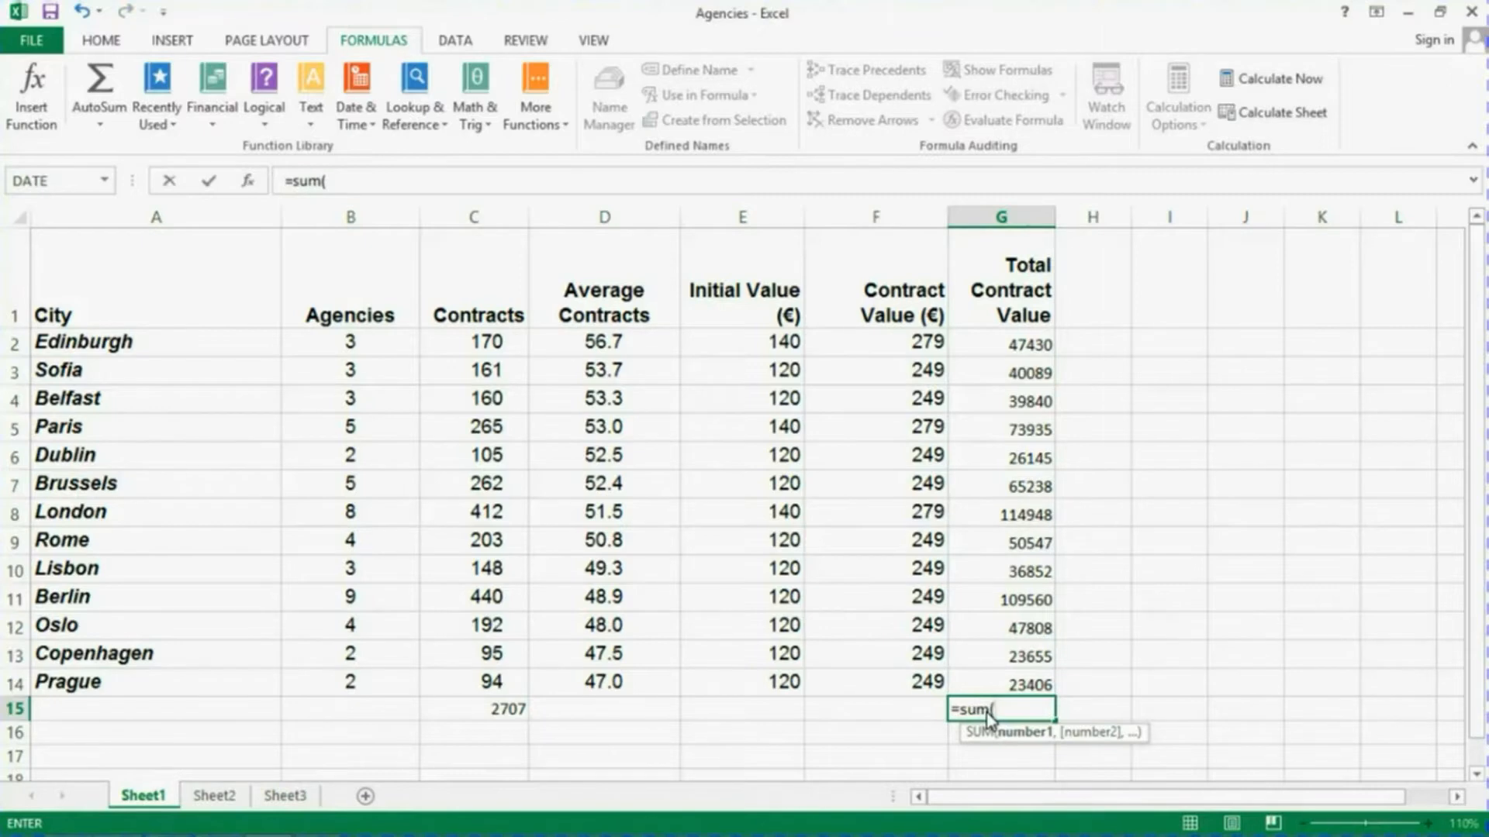
{"action": "type", "text": "G"}
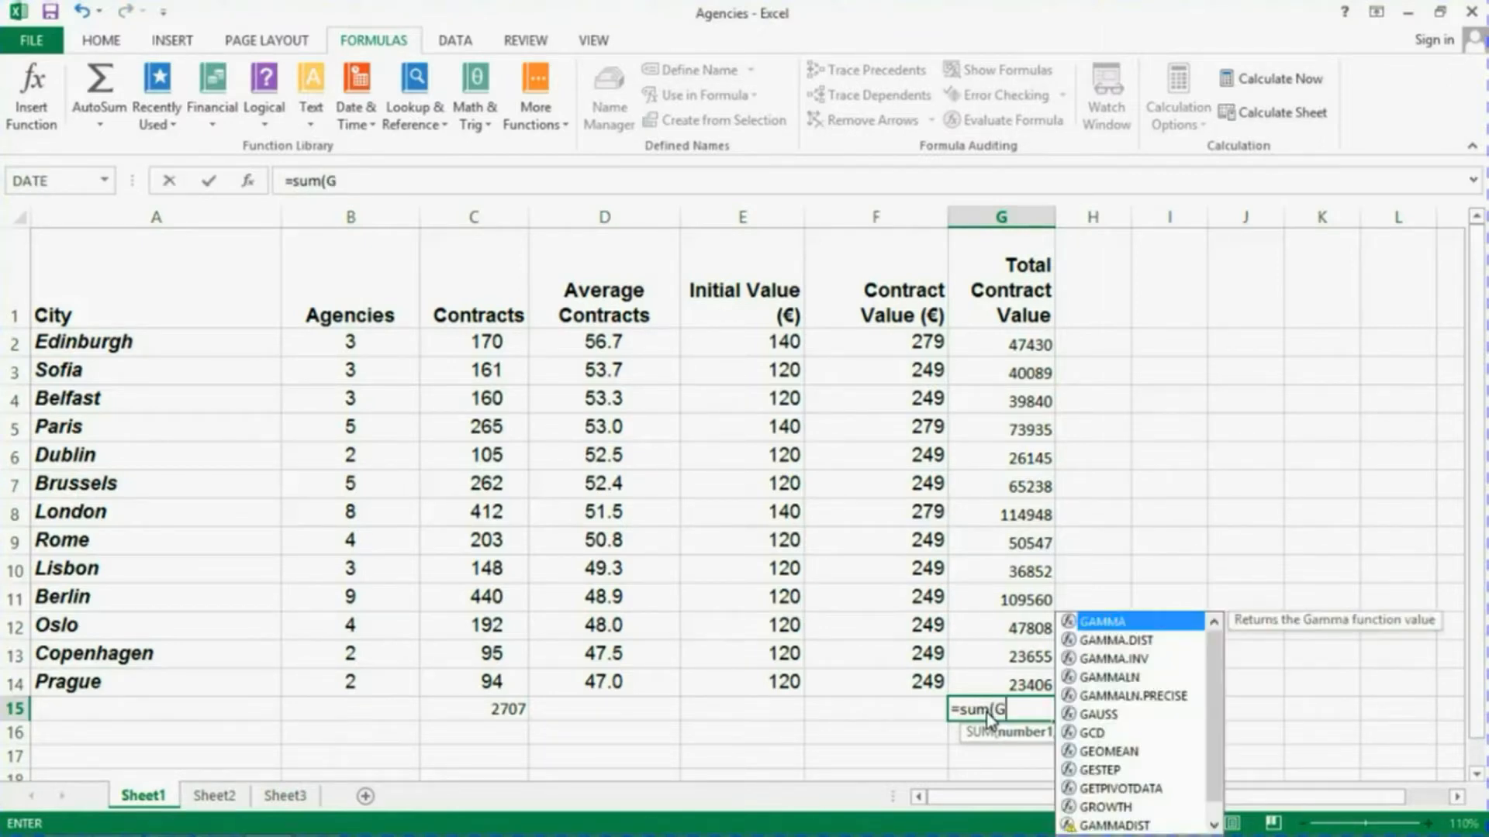
{"action": "type", "text": "2:"}
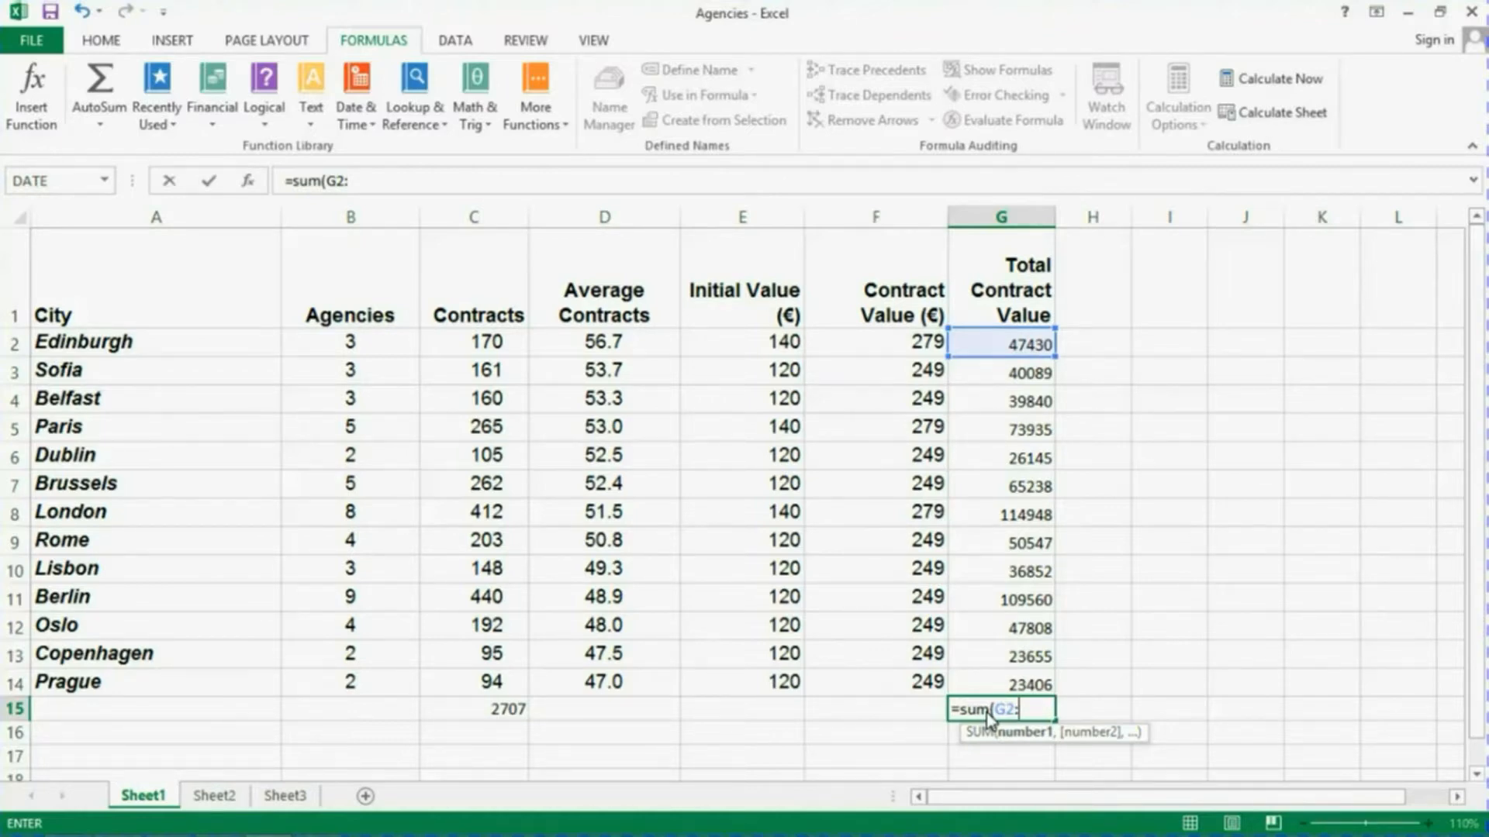
{"action": "type", "text": "G14"}
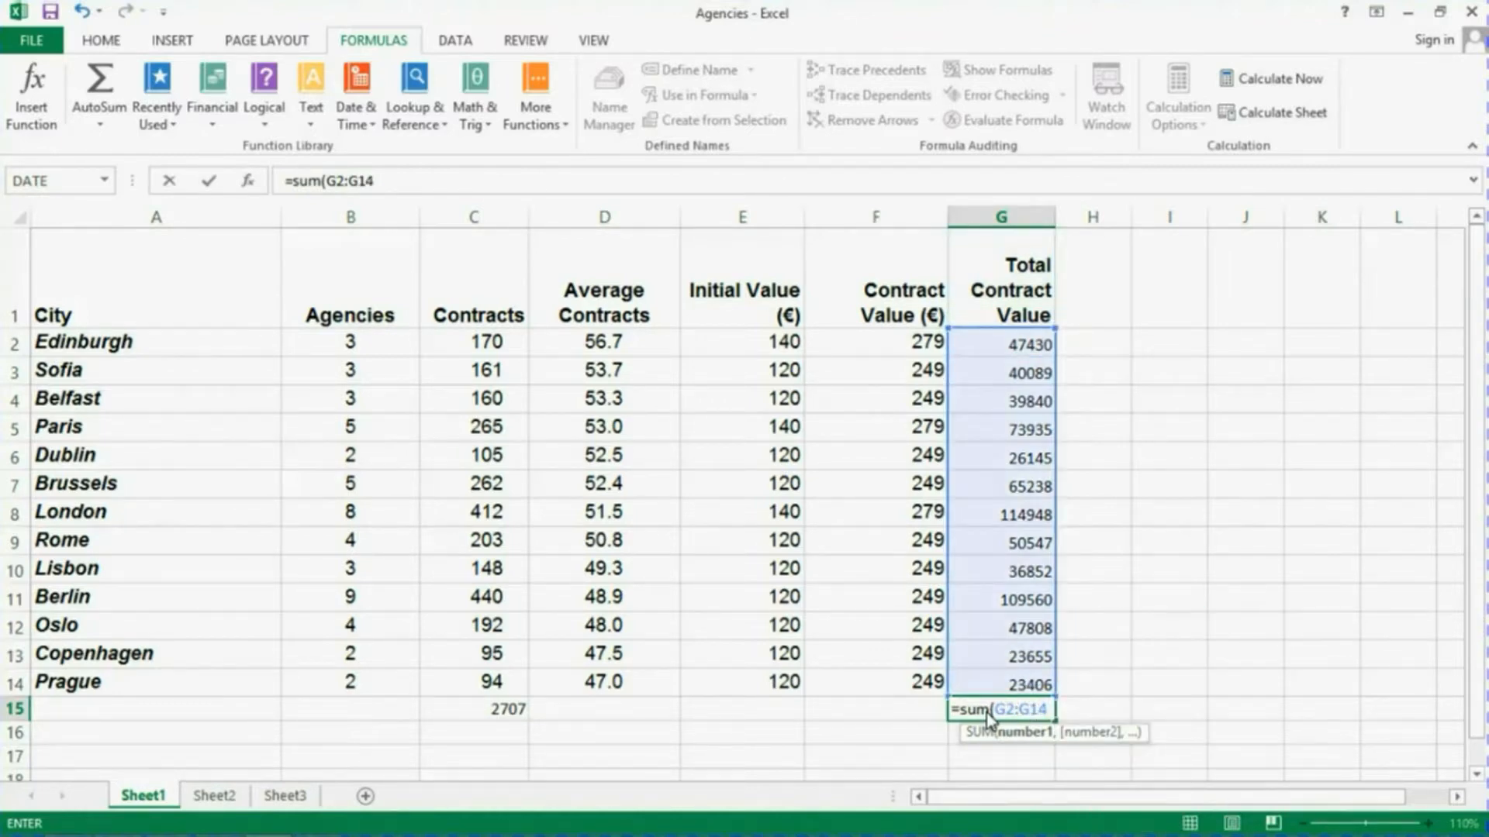
{"action": "type", "text": ")"}
{"action": "key", "text": "Return"}
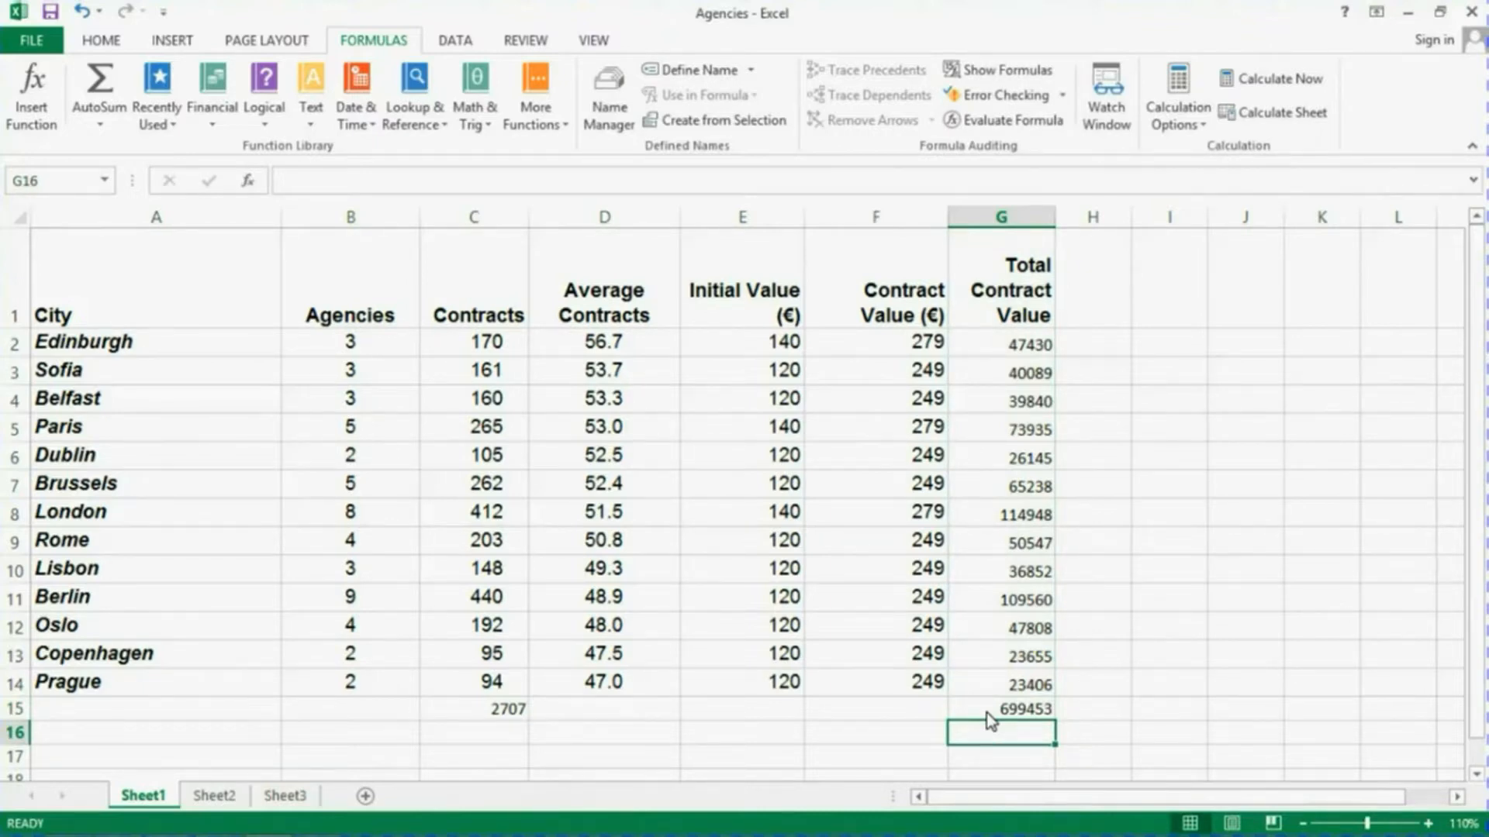
- Clear the manually entered sum from cell G15 and insert the AutoSum total as =SUM(G2:G14)
{"action": "left_click", "coordinate": [990, 717]}
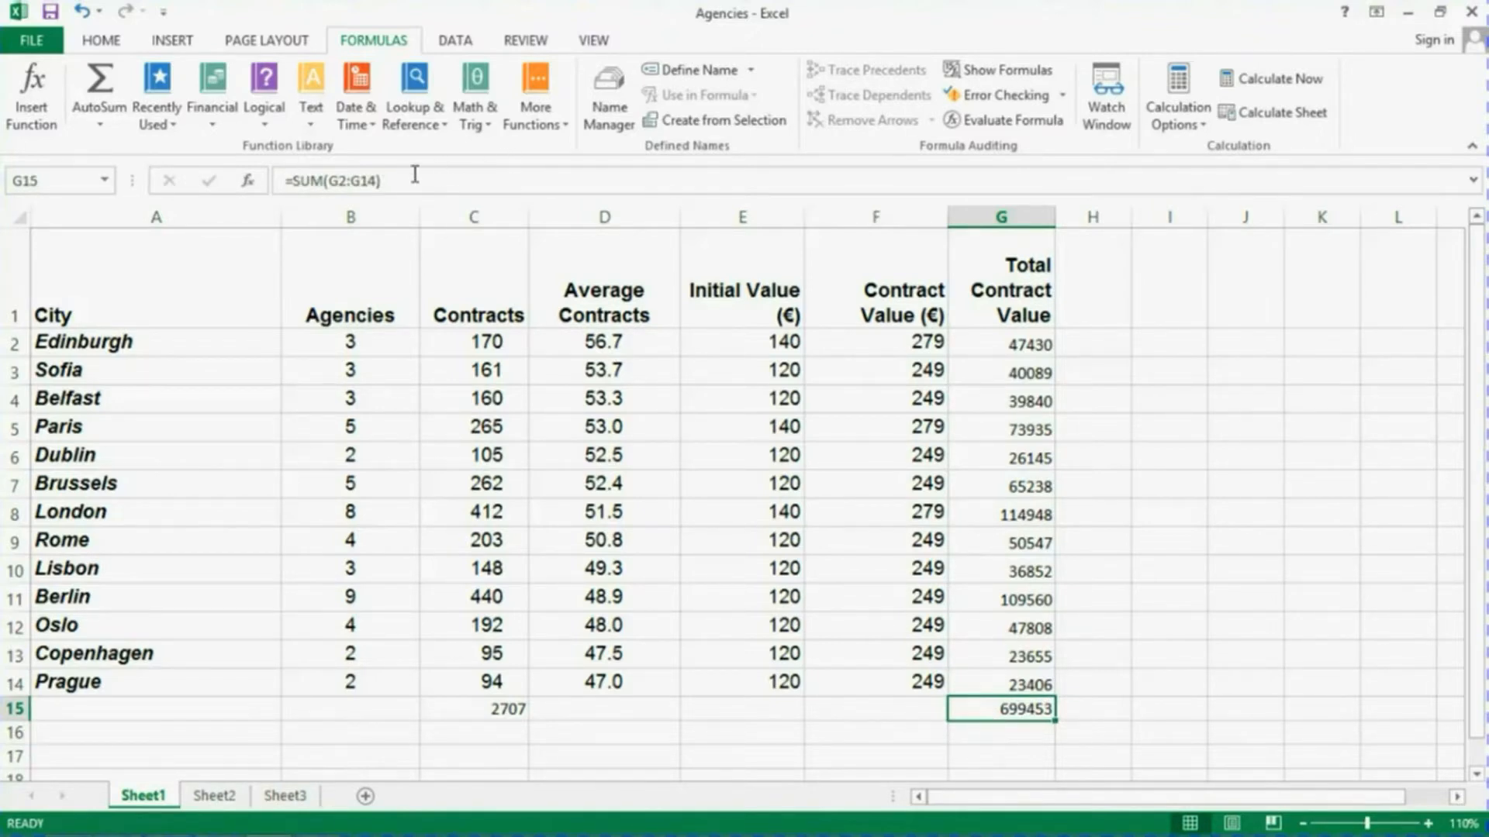
{"action": "left_click_drag", "start_coordinate": [415, 174], "coordinate": [210, 172]}
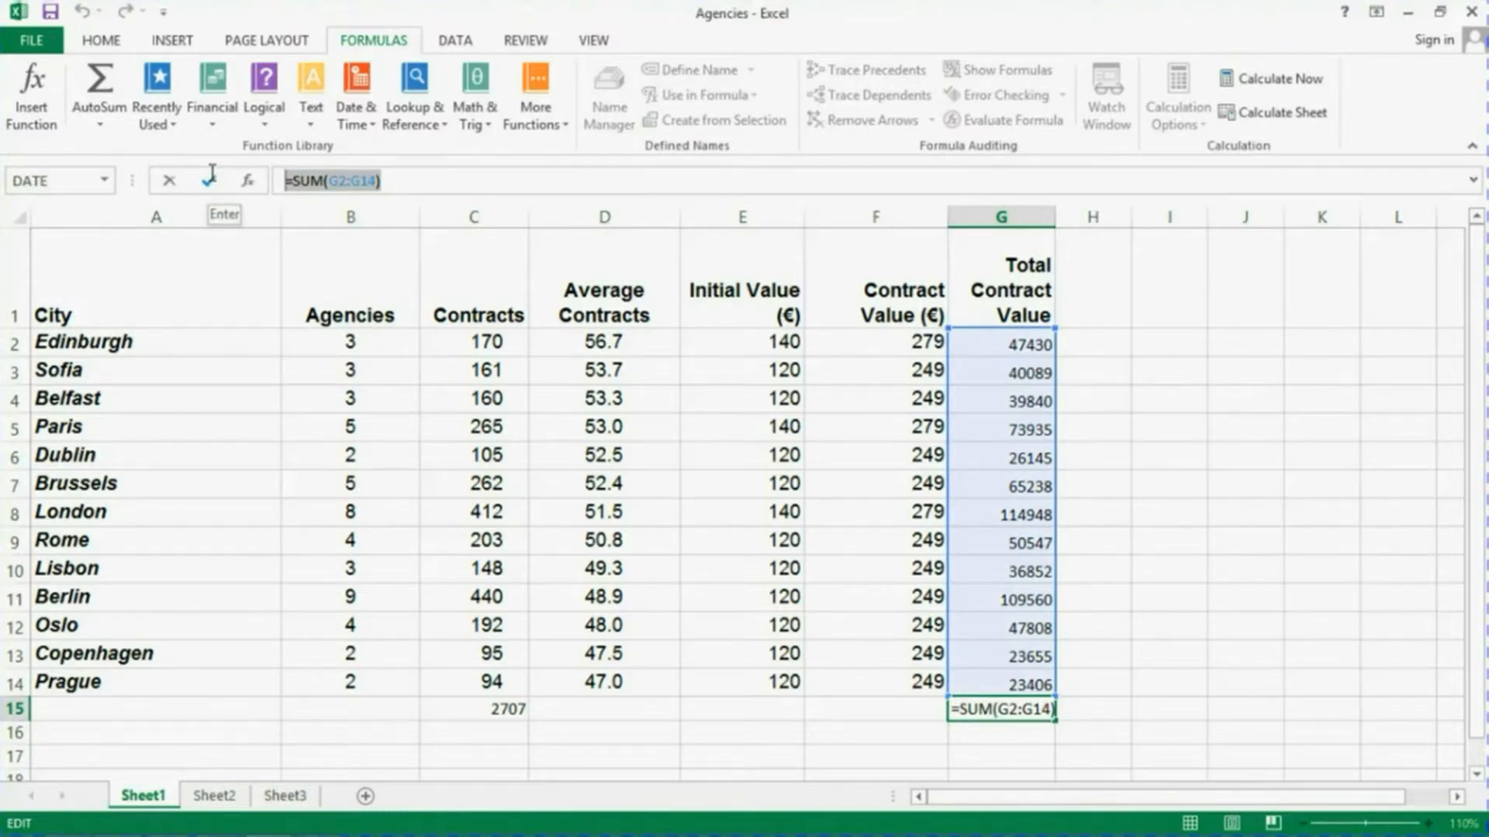
{"action": "left_click", "coordinate": [209, 178]}
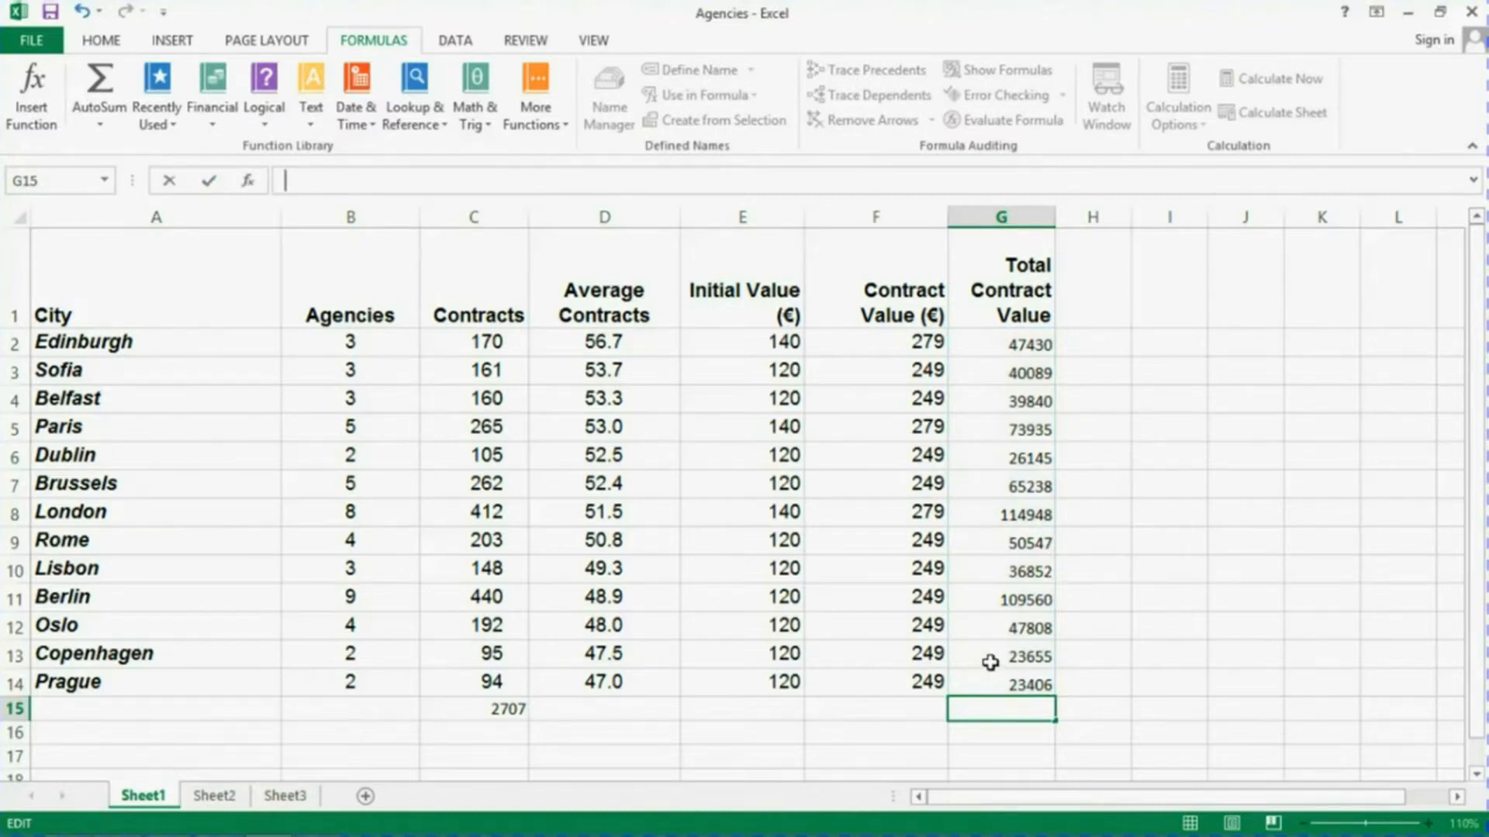
{"action": "left_click", "coordinate": [99, 84]}
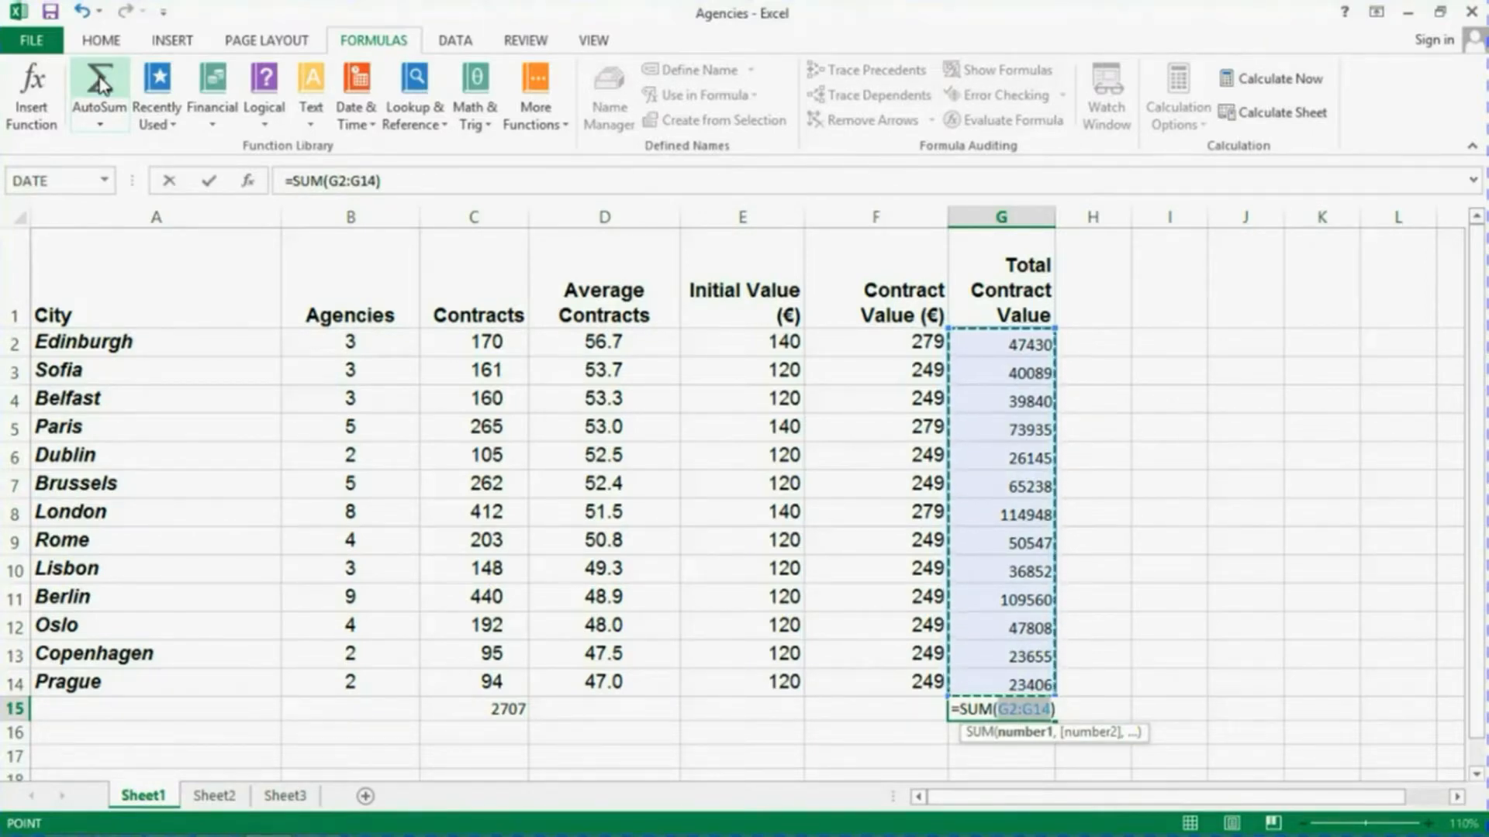
{"action": "key", "text": "Return"}
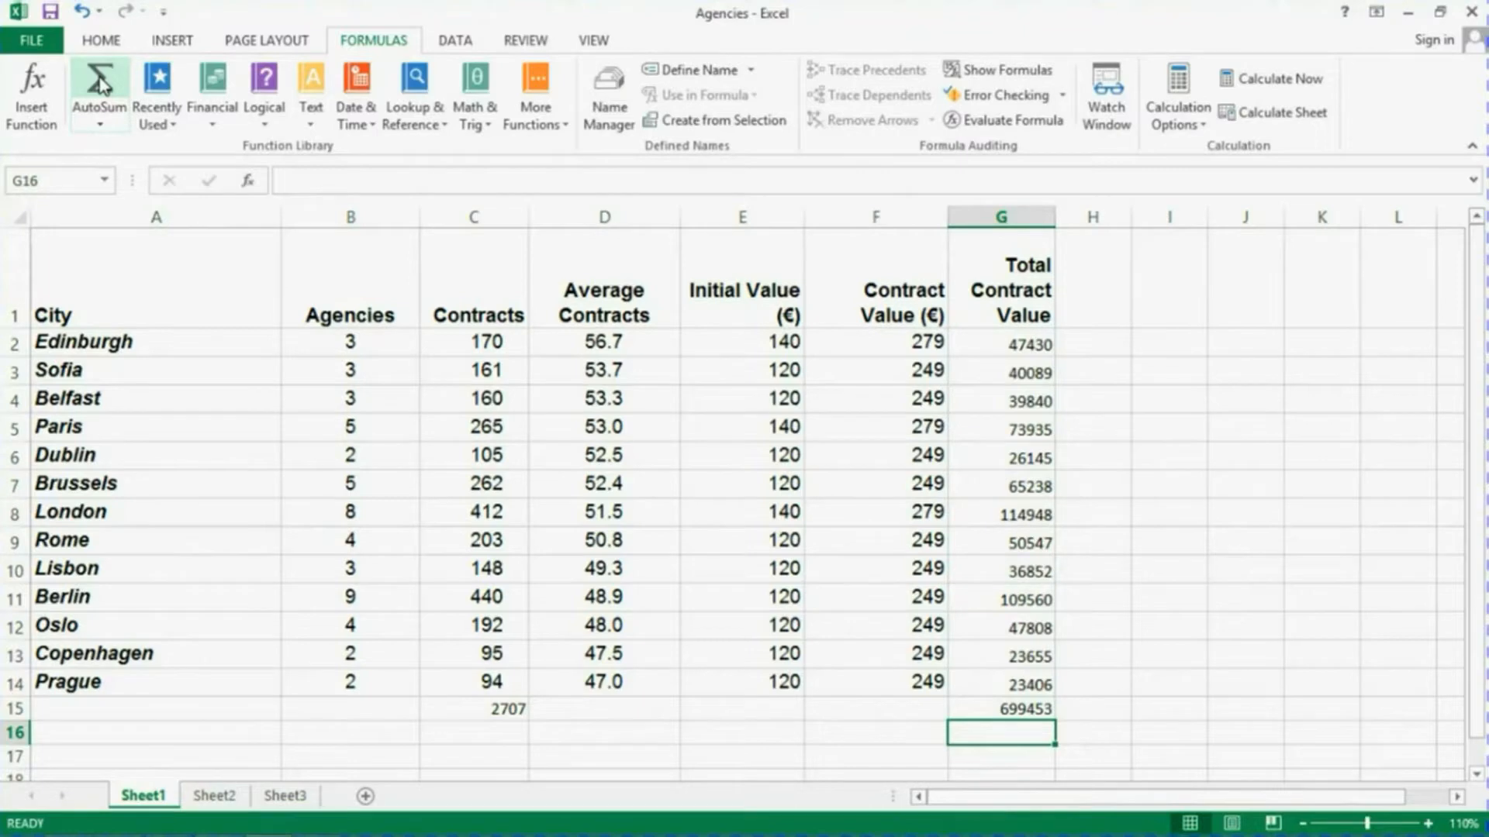
- Undo the AutoSum total in cell G15 and apply AutoSum to the selected range G2:G15 instead
{"action": "key", "text": "ctrl+z"}
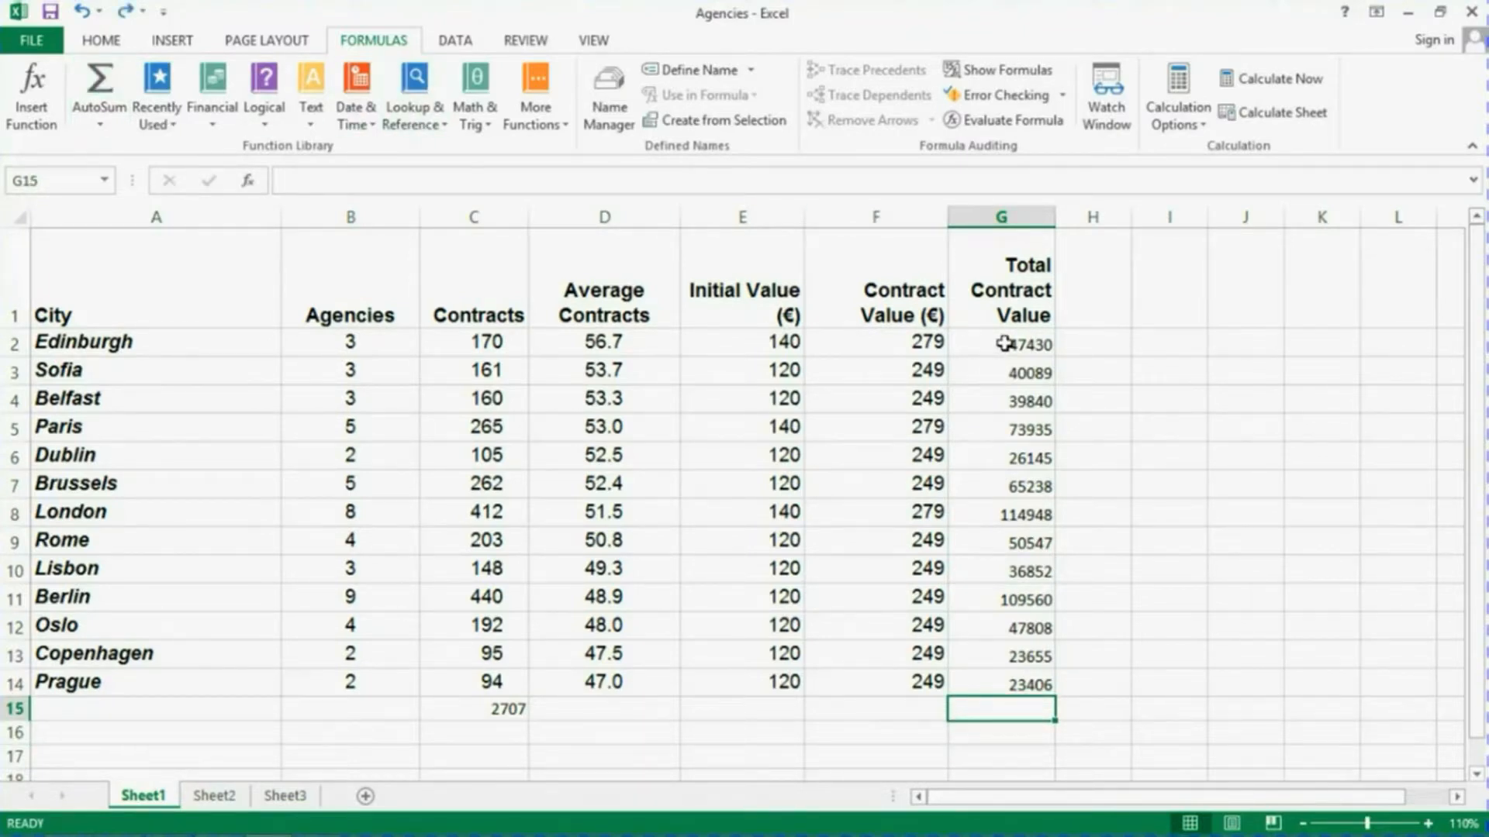
{"action": "left_click_drag", "start_coordinate": [1004, 343], "coordinate": [1014, 705]}
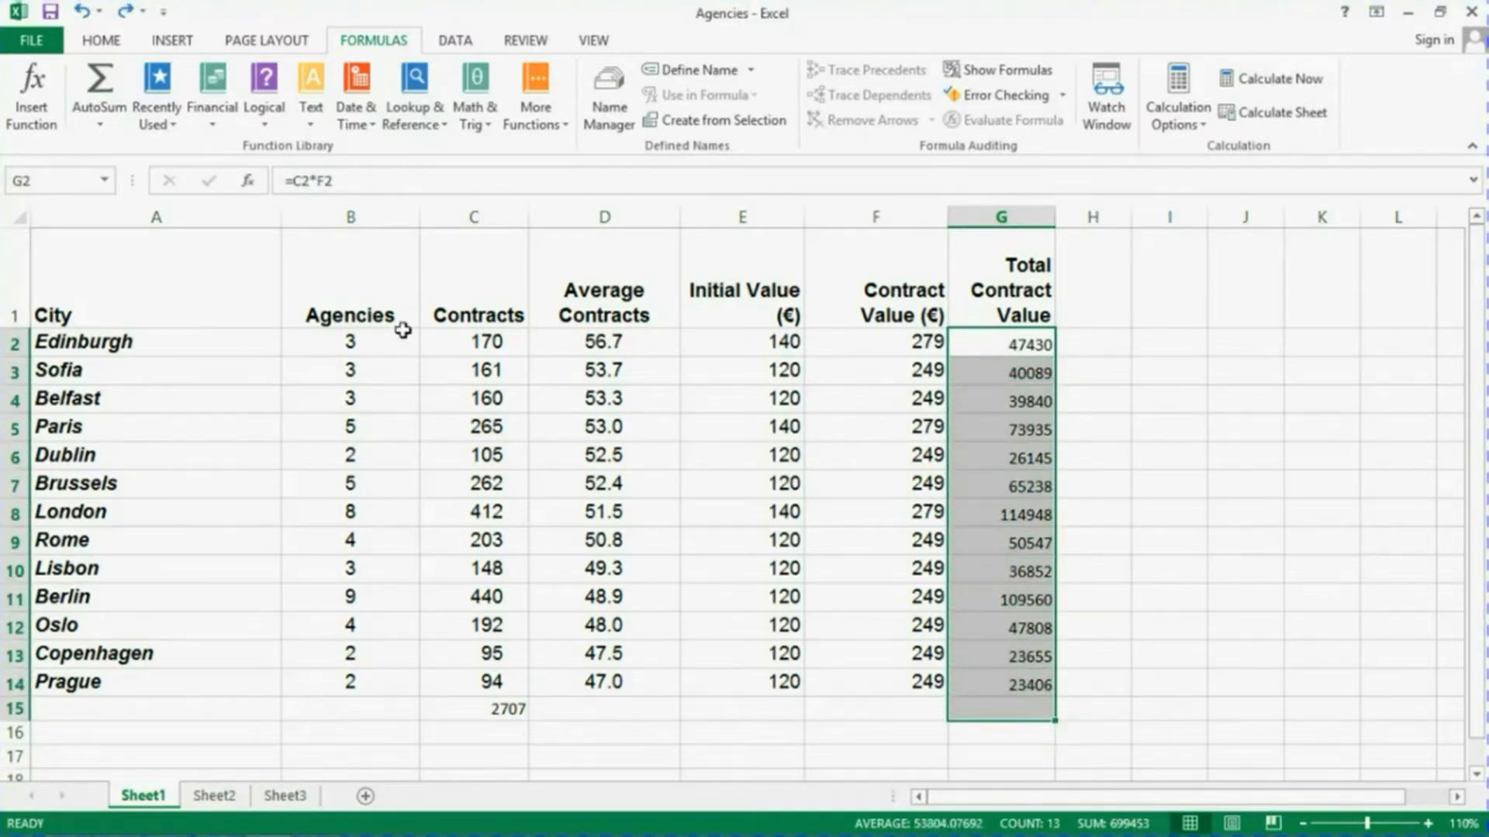
{"action": "left_click", "coordinate": [107, 83]}
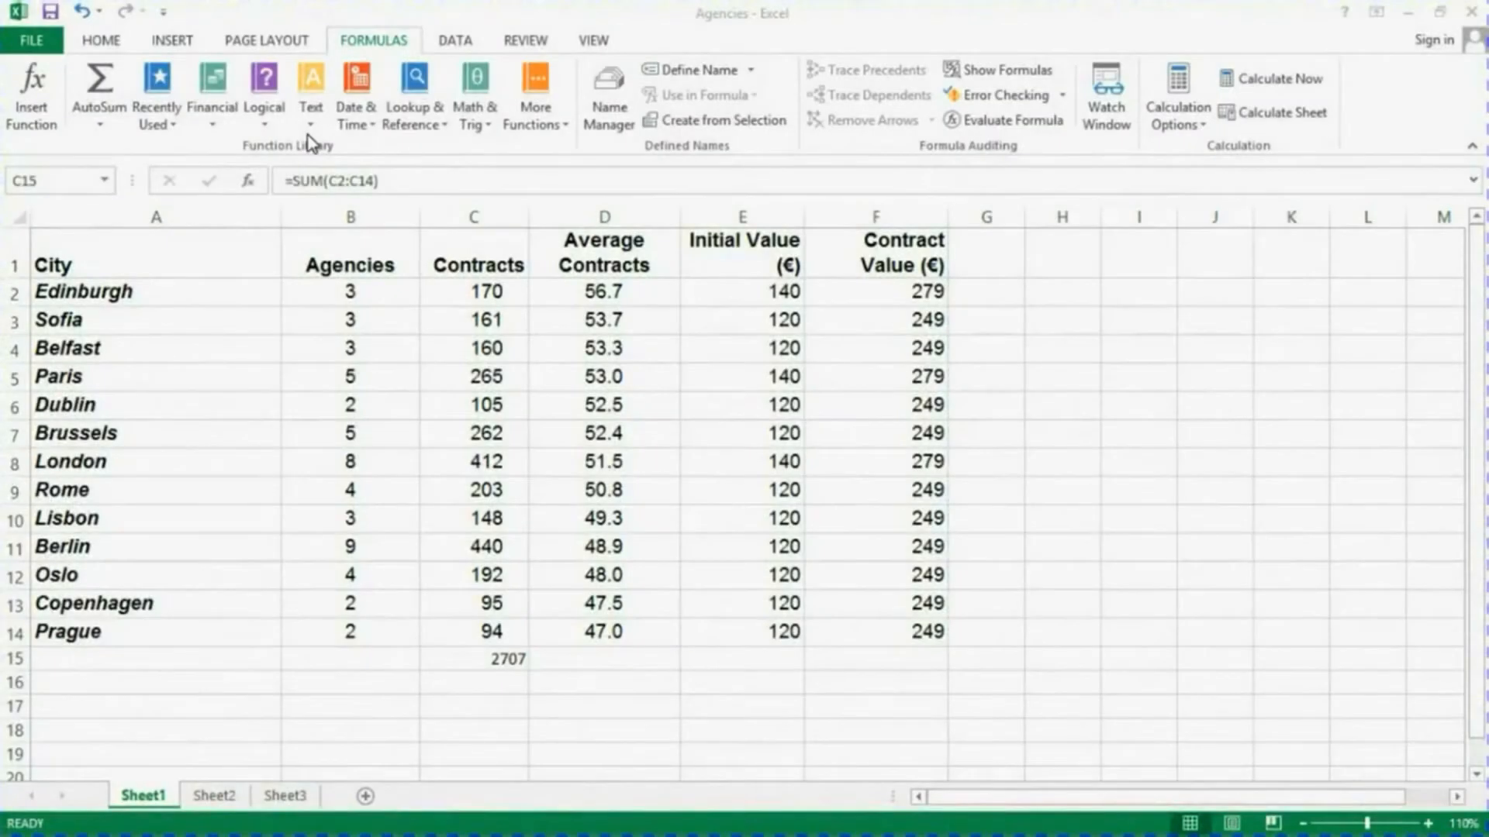
- Add the heading Total Contract Value in cell G1 and widen column G so the word Contract fits on one line
{"action": "left_click", "coordinate": [994, 296]}
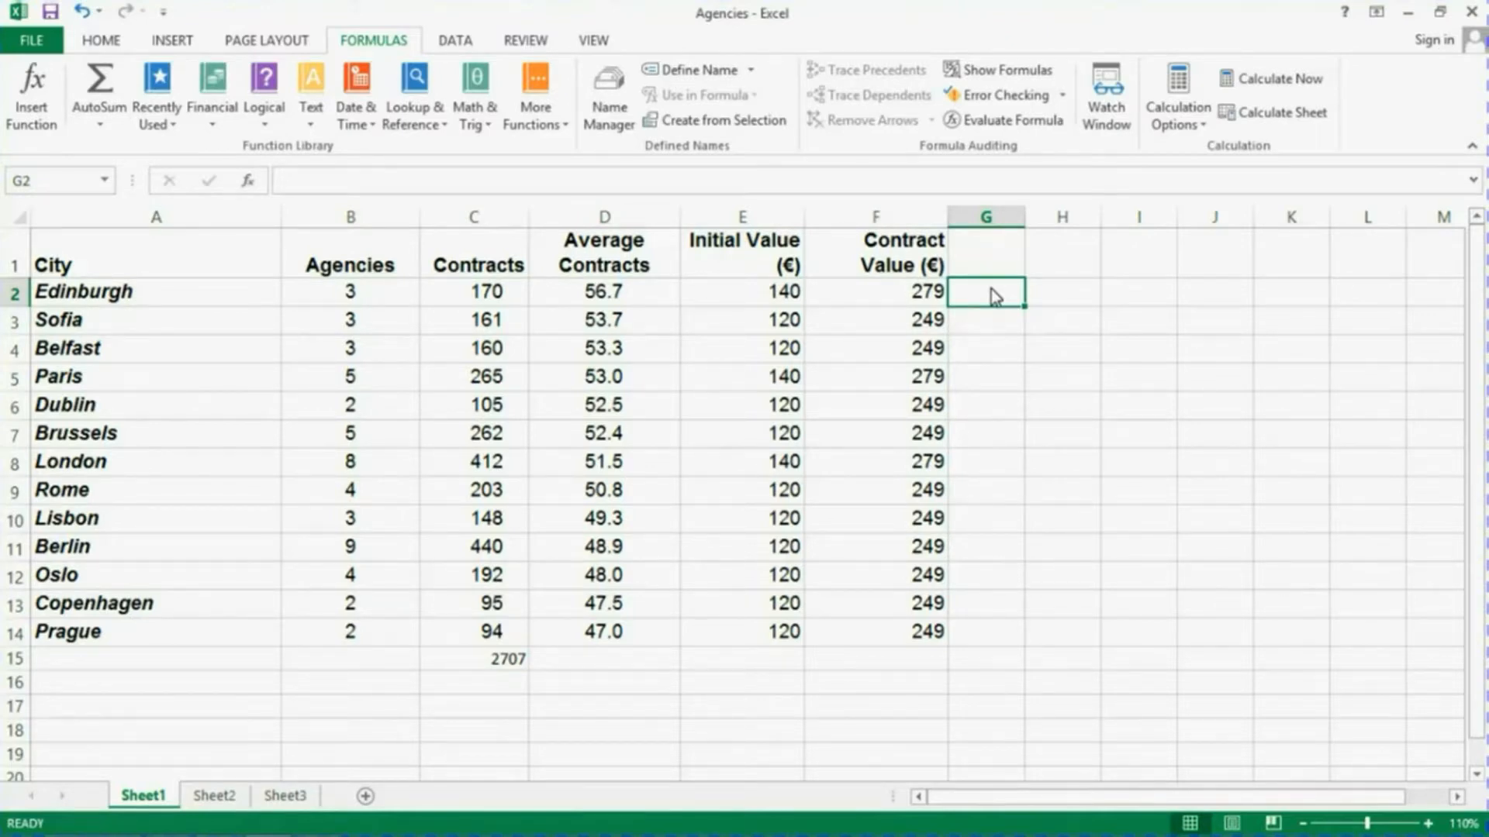
{"action": "left_click", "coordinate": [482, 292]}
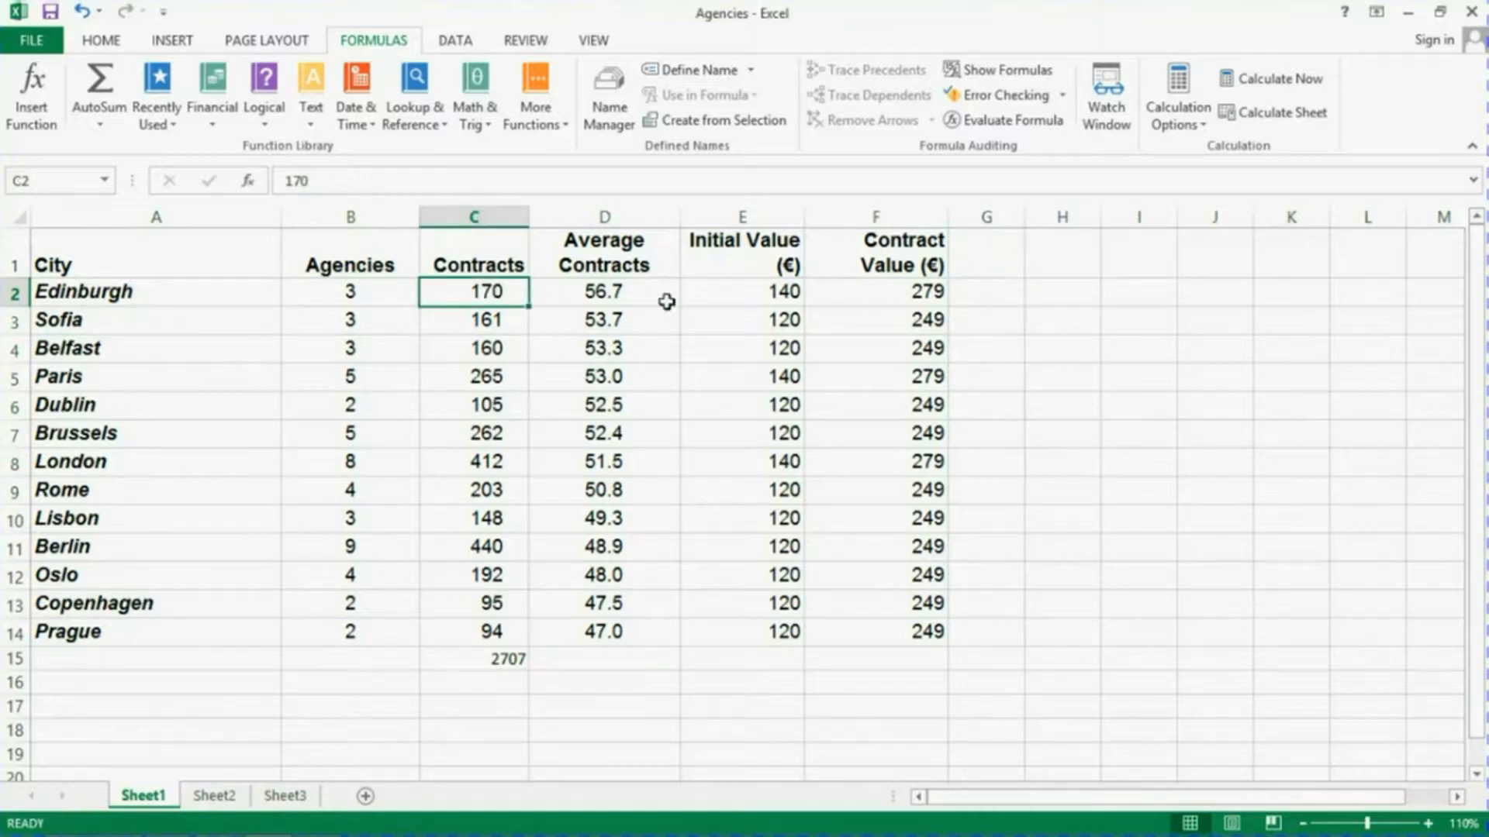
{"action": "left_click", "coordinate": [884, 291]}
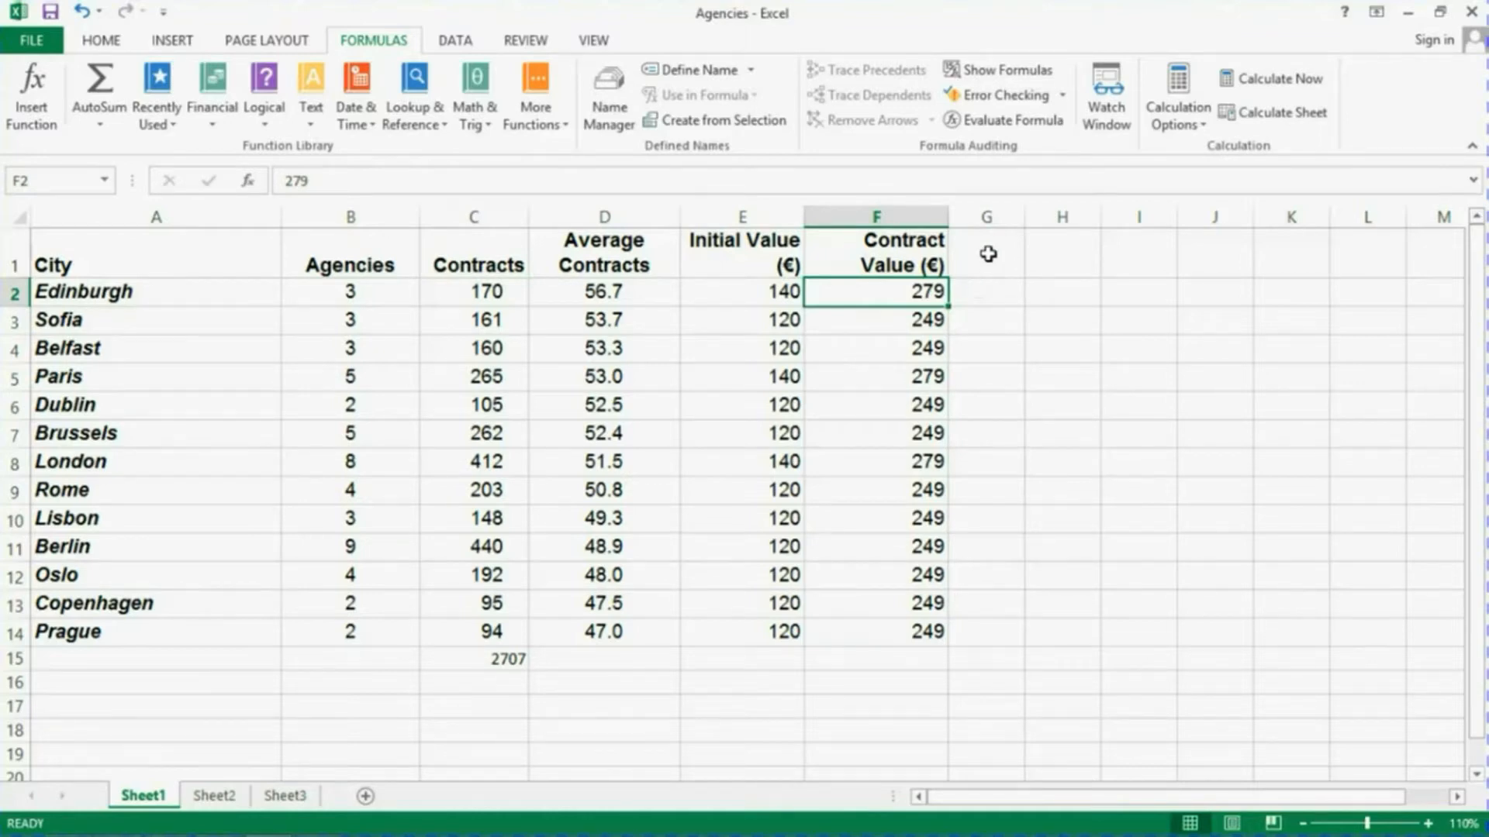
{"action": "left_click", "coordinate": [987, 254]}
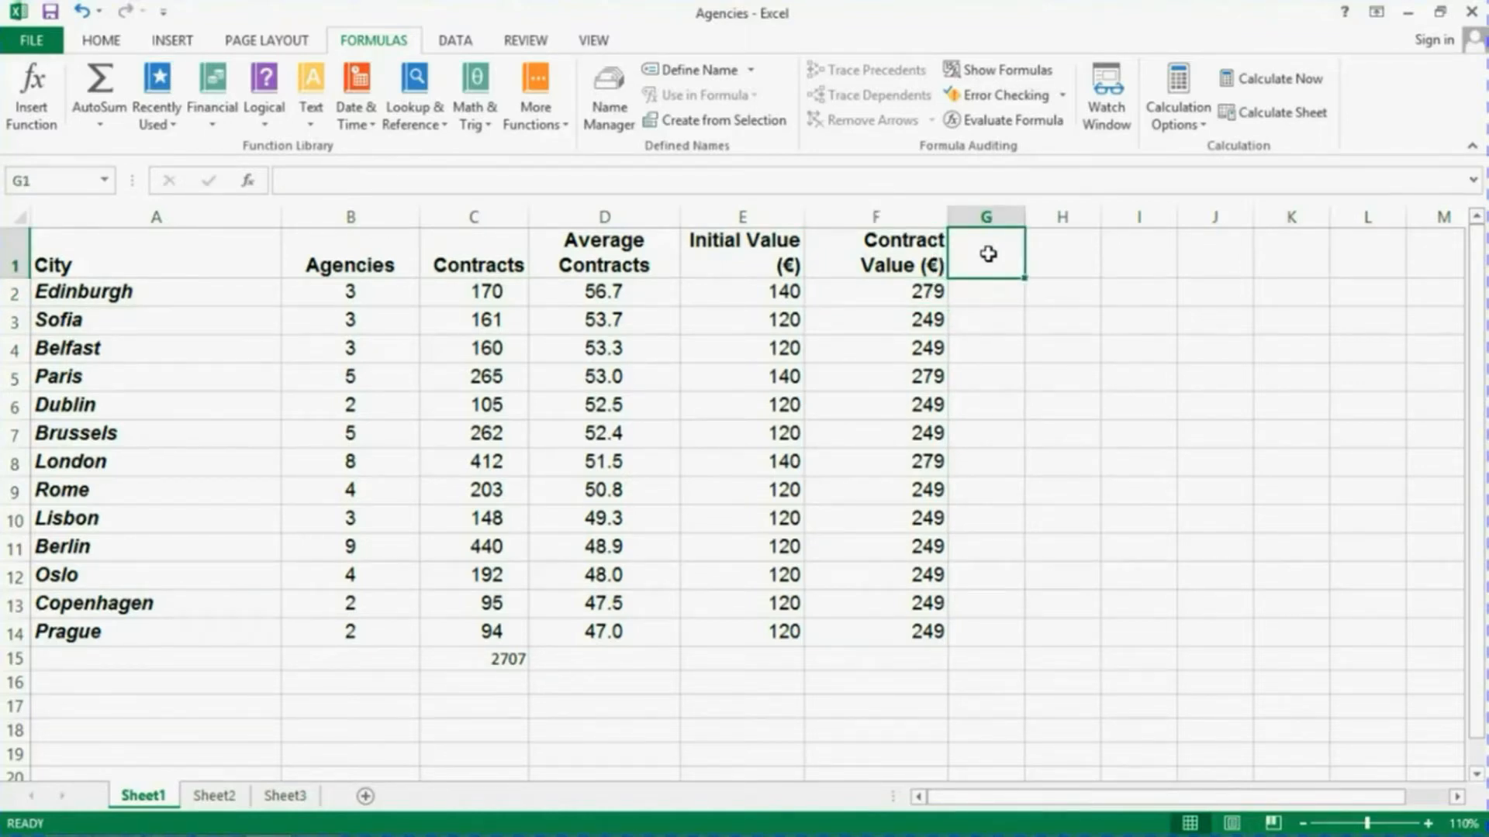
{"action": "type", "text": "Total"}
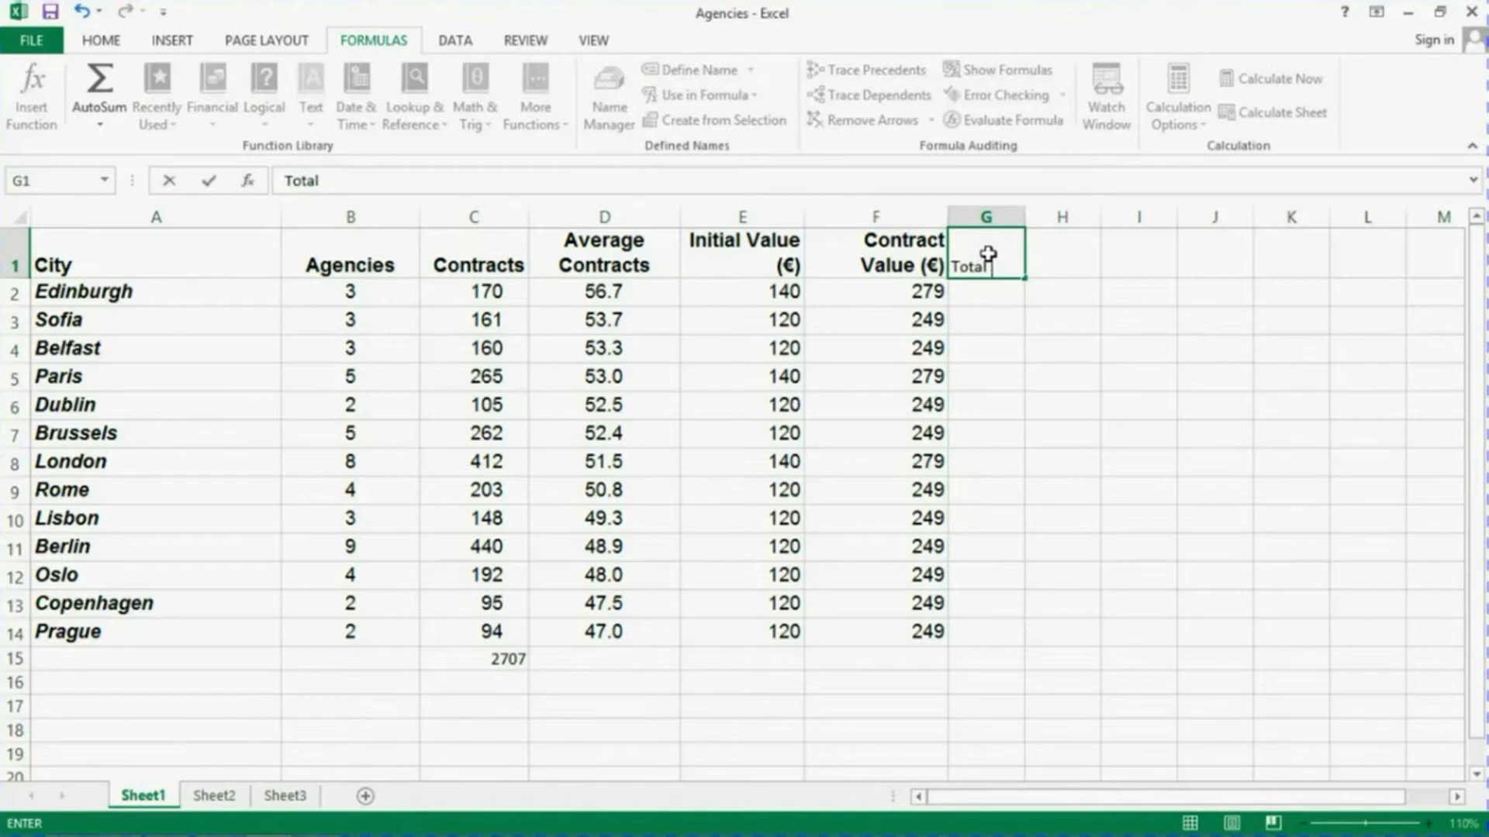
{"action": "type", "text": " Contract"}
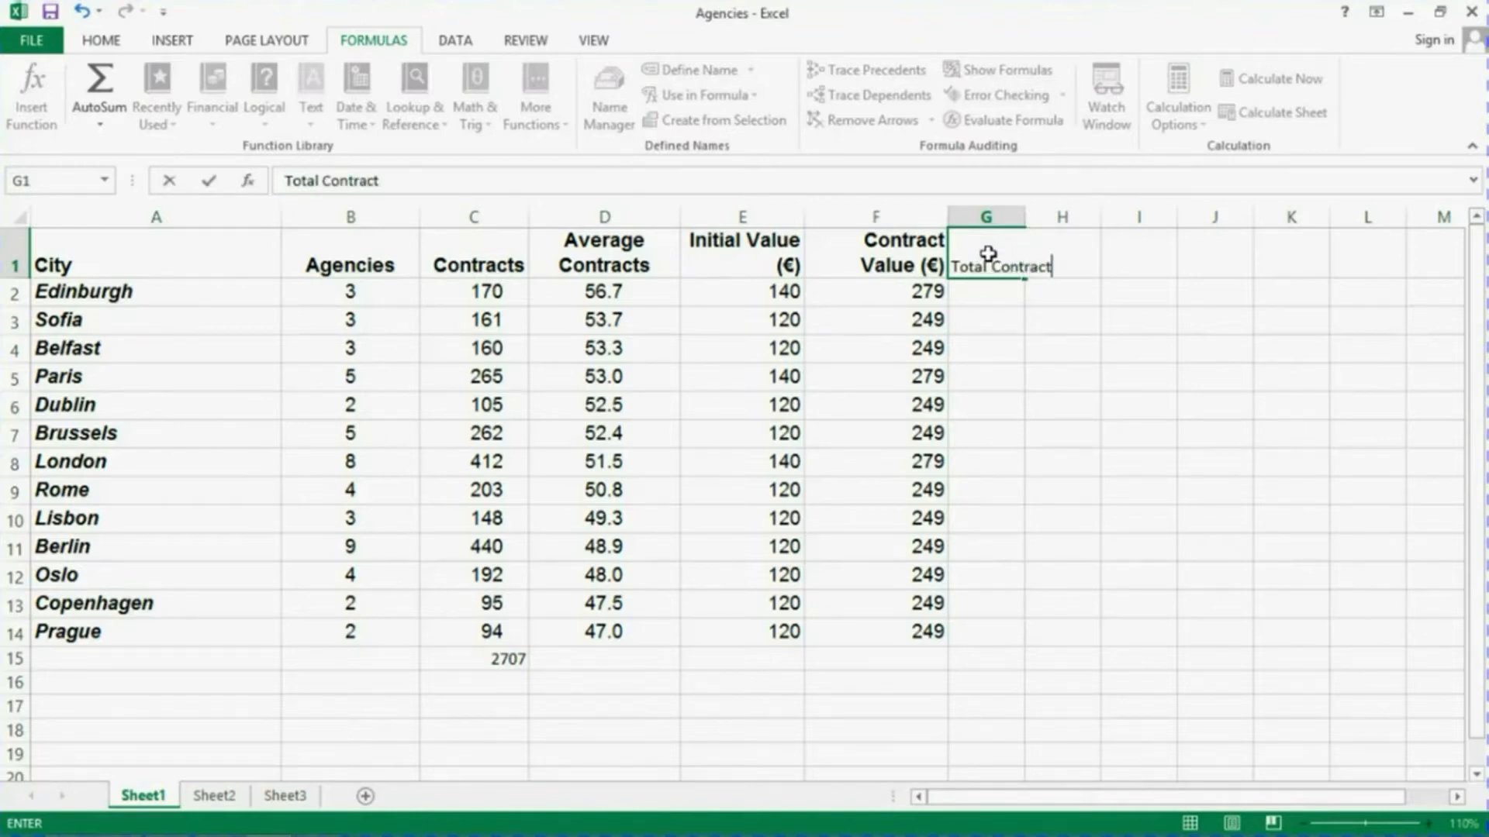
{"action": "type", "text": " Value"}
{"action": "key", "text": "Return"}
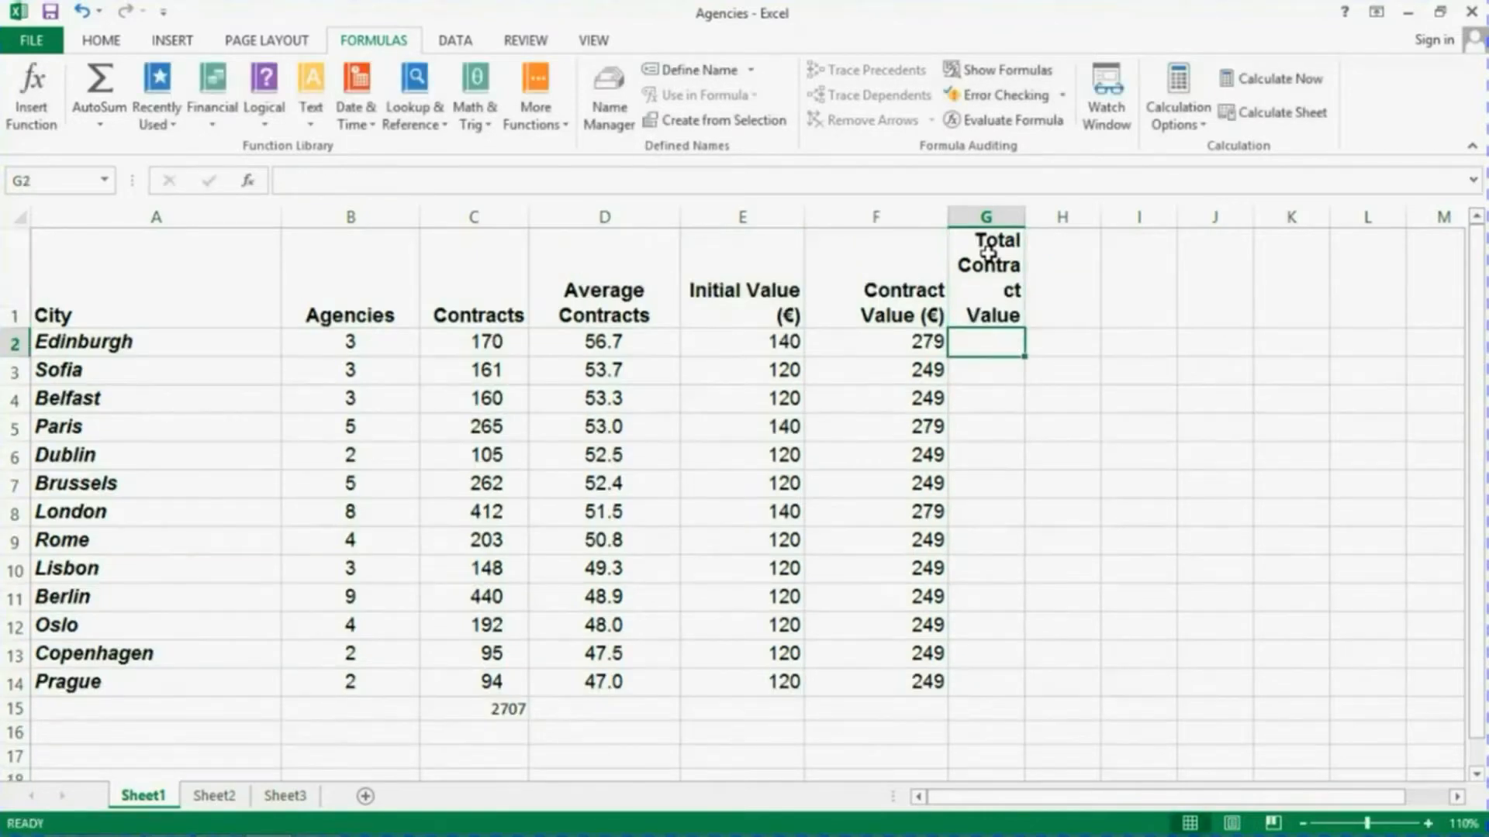
{"action": "left_click_drag", "start_coordinate": [1023, 215], "coordinate": [1053, 190]}
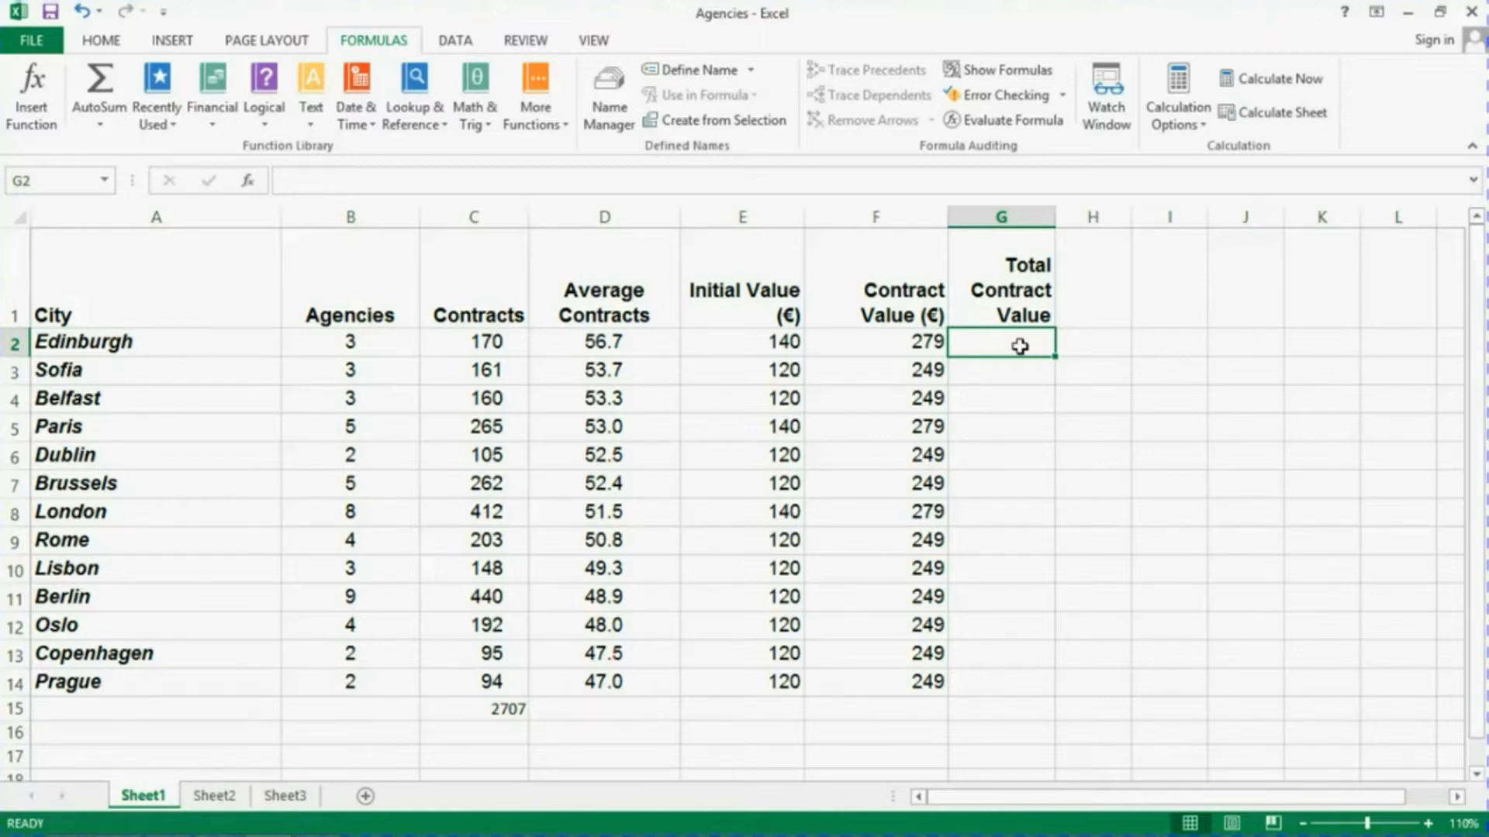
- Calculate Edinburgh's Total Contract Value in cell G2 with the formula =C2*F2
{"action": "type", "text": "="}
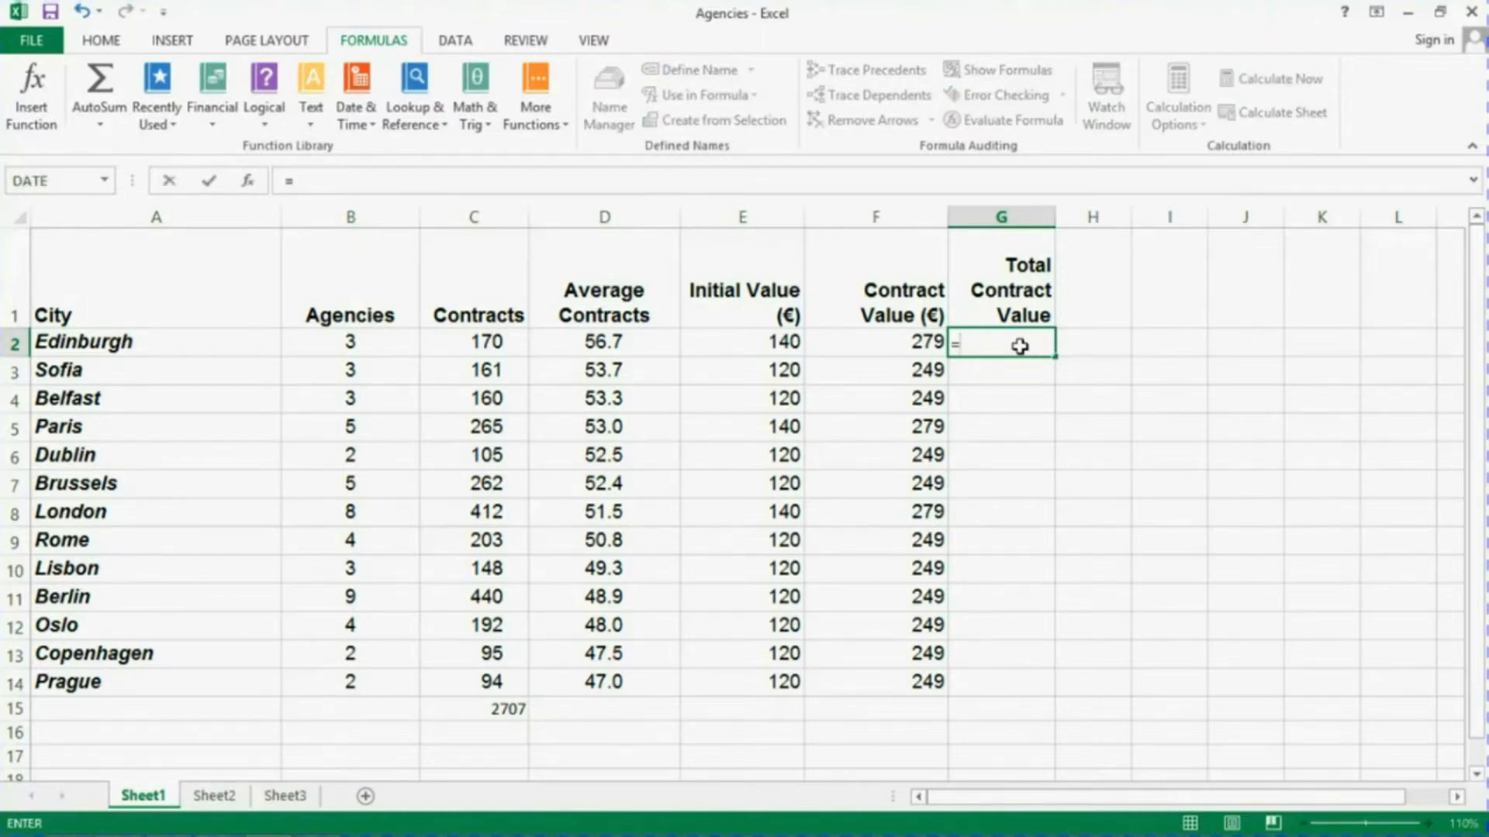
{"action": "type", "text": "C"}
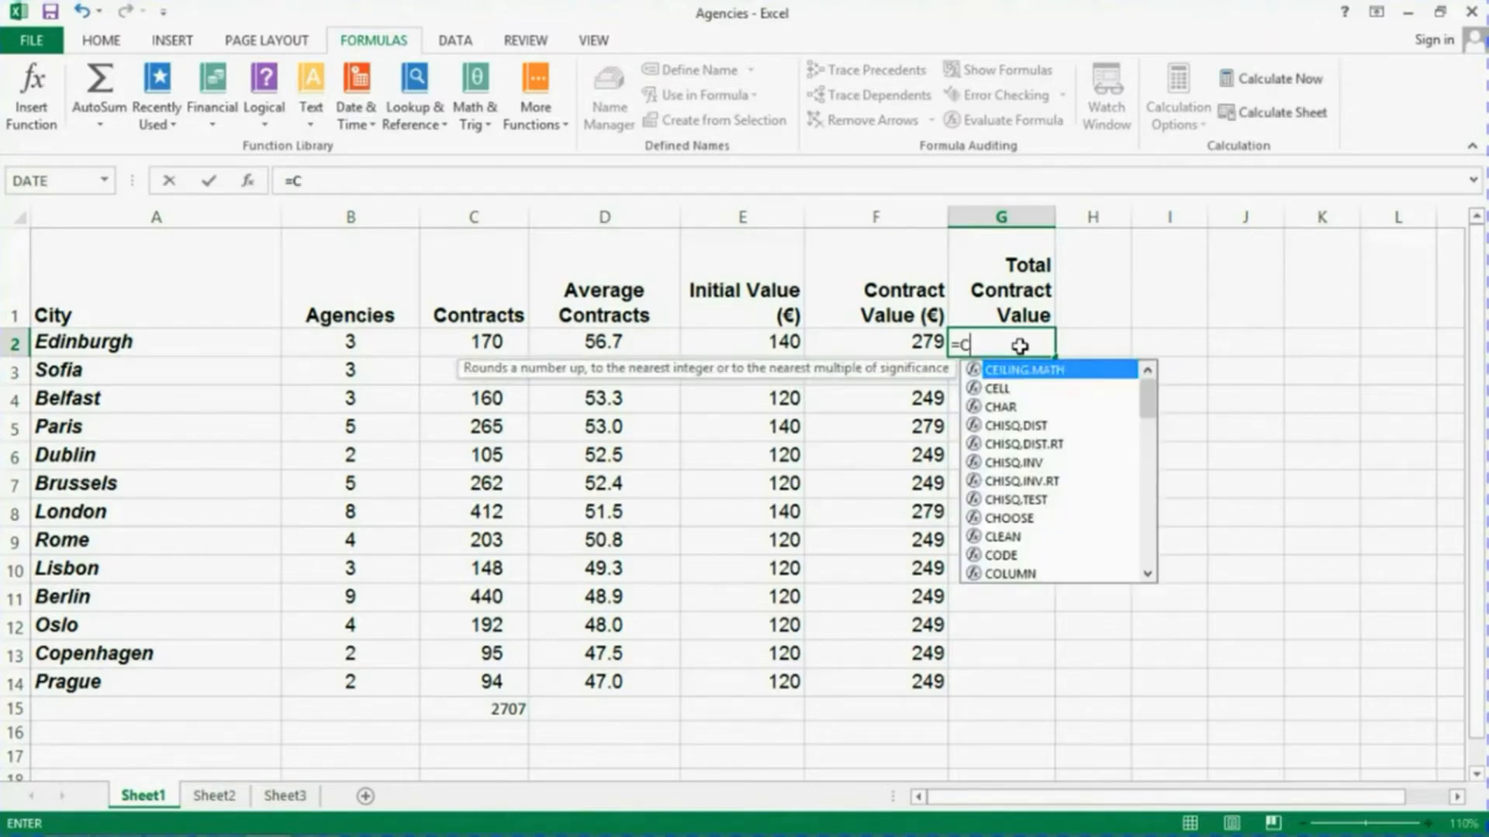
{"action": "type", "text": "2"}
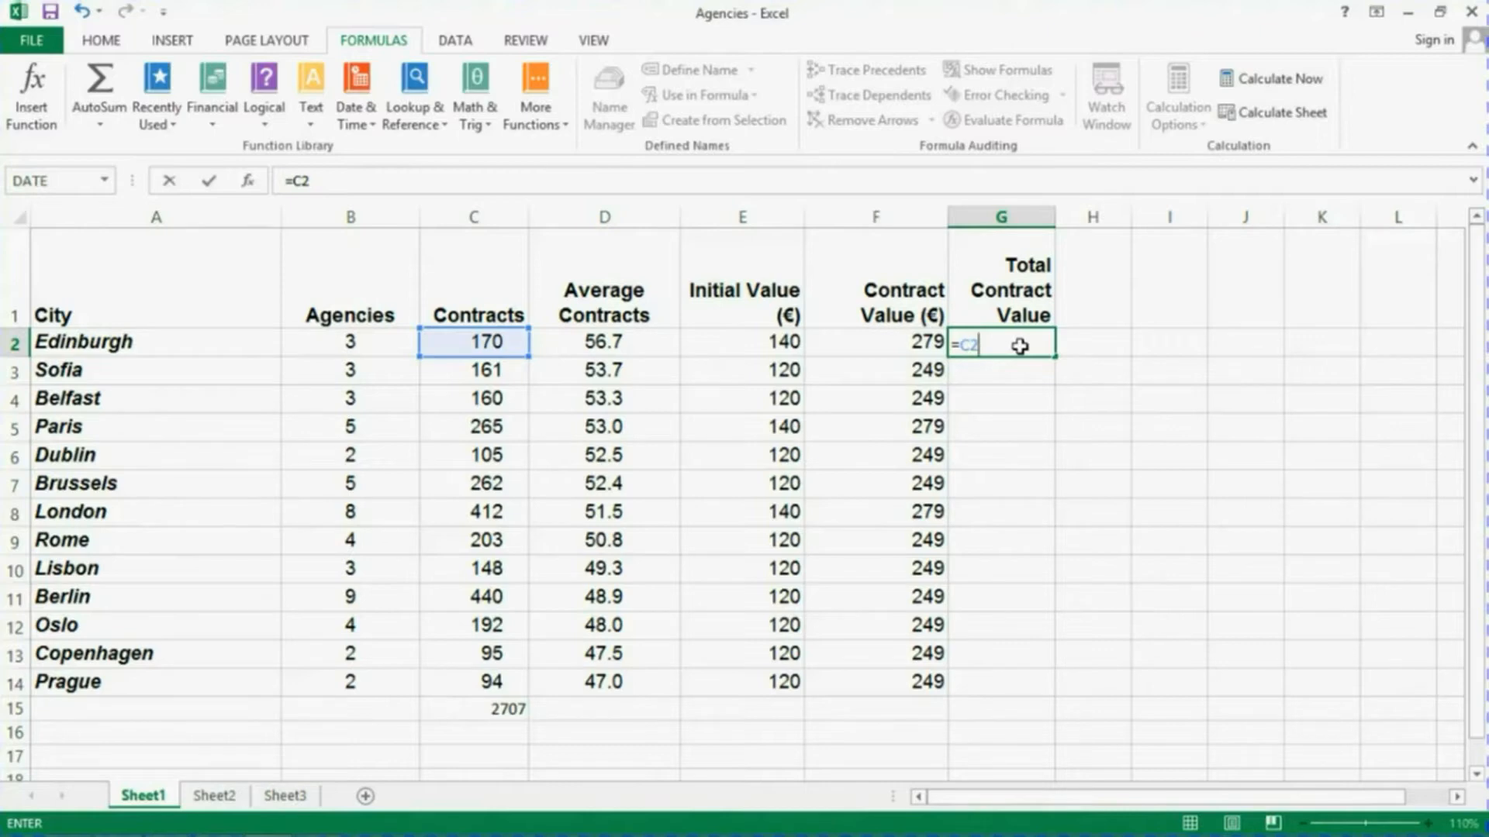
{"action": "type", "text": "*F2"}
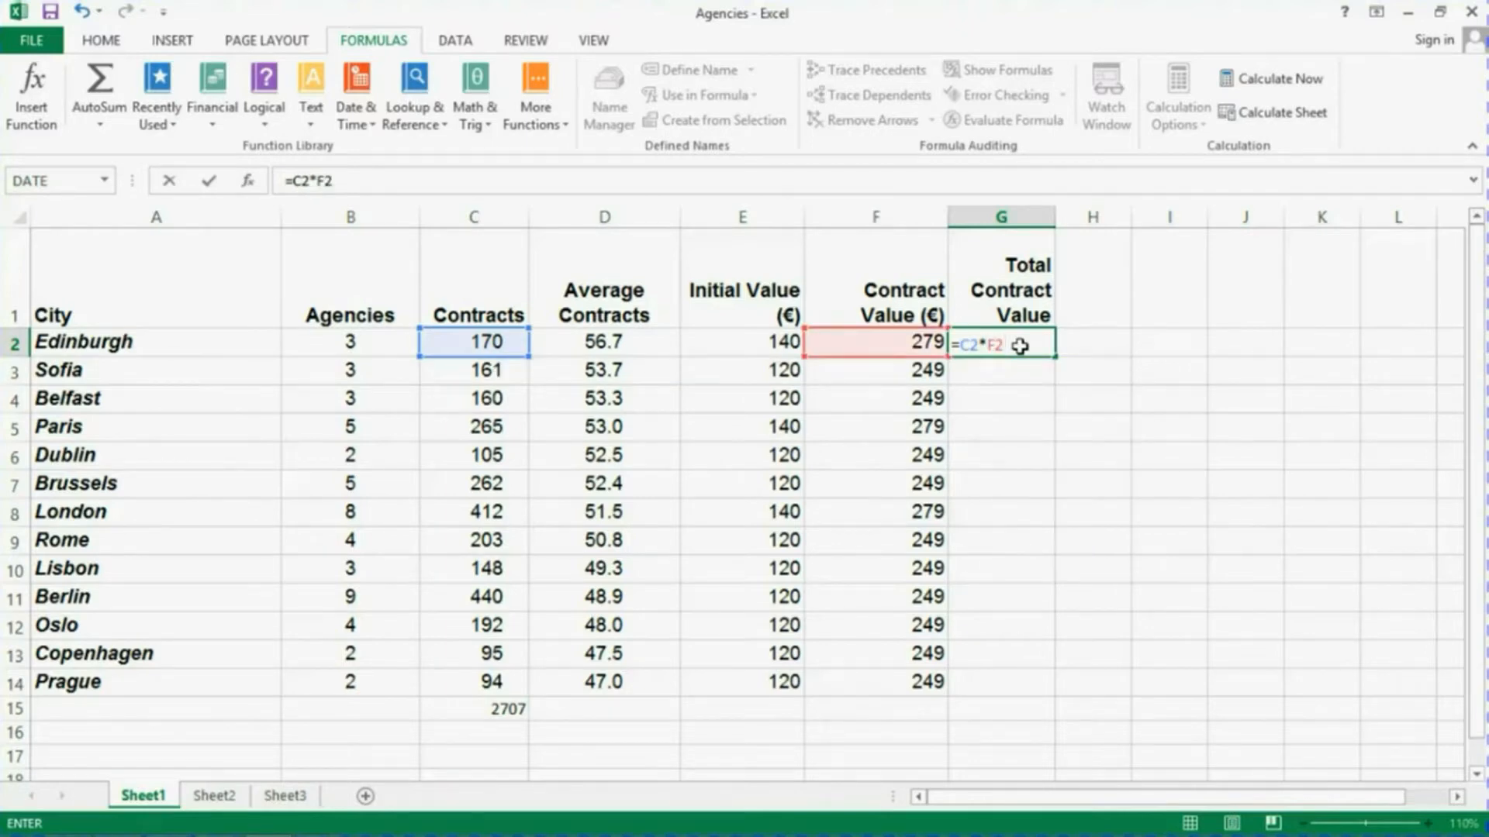
{"action": "key", "text": "Return"}
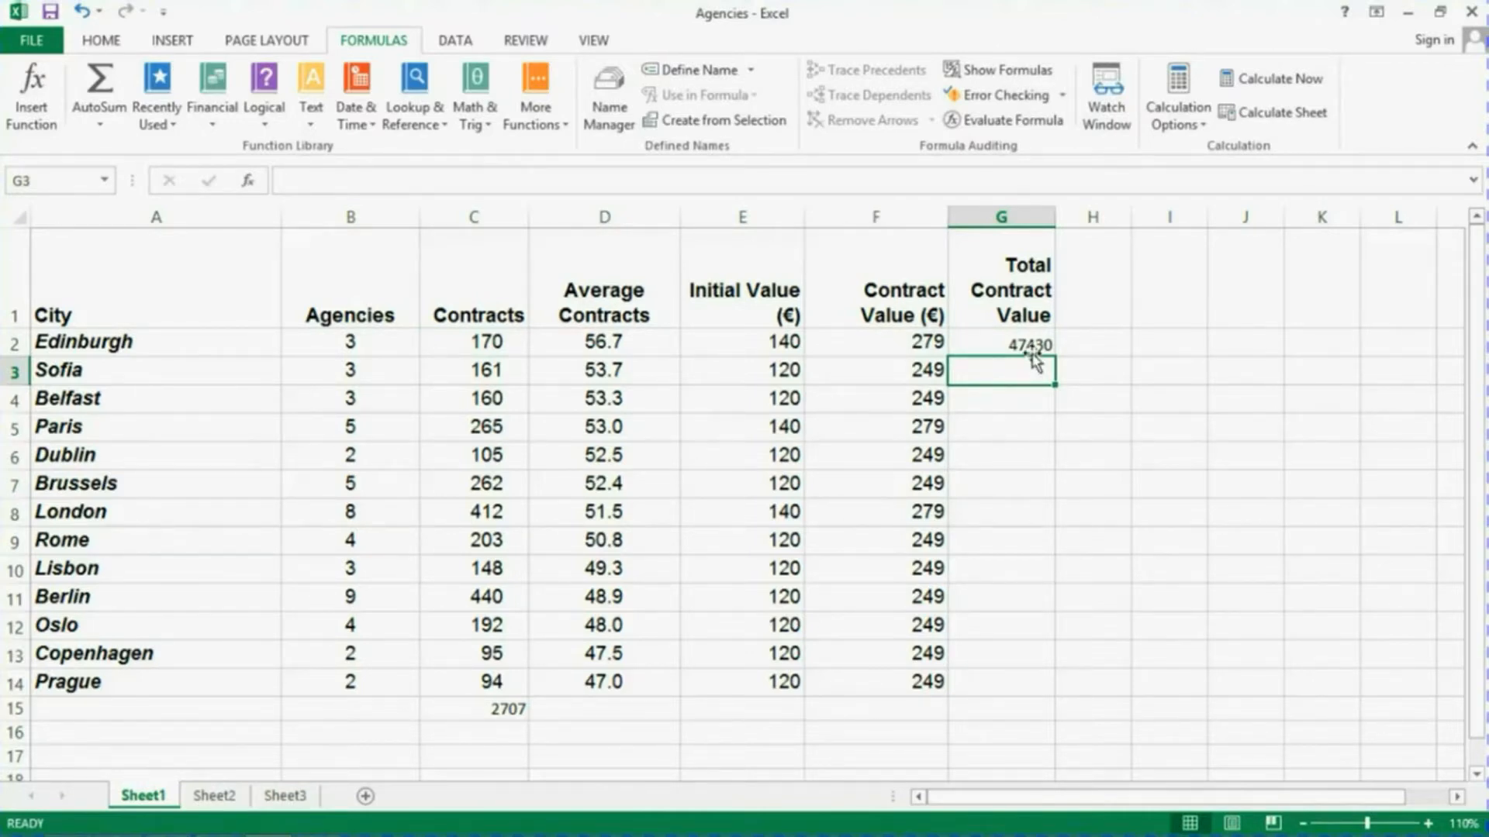
- Fill the G2 formula down through G14 and total the column in G15
{"action": "left_click", "coordinate": [1032, 346]}
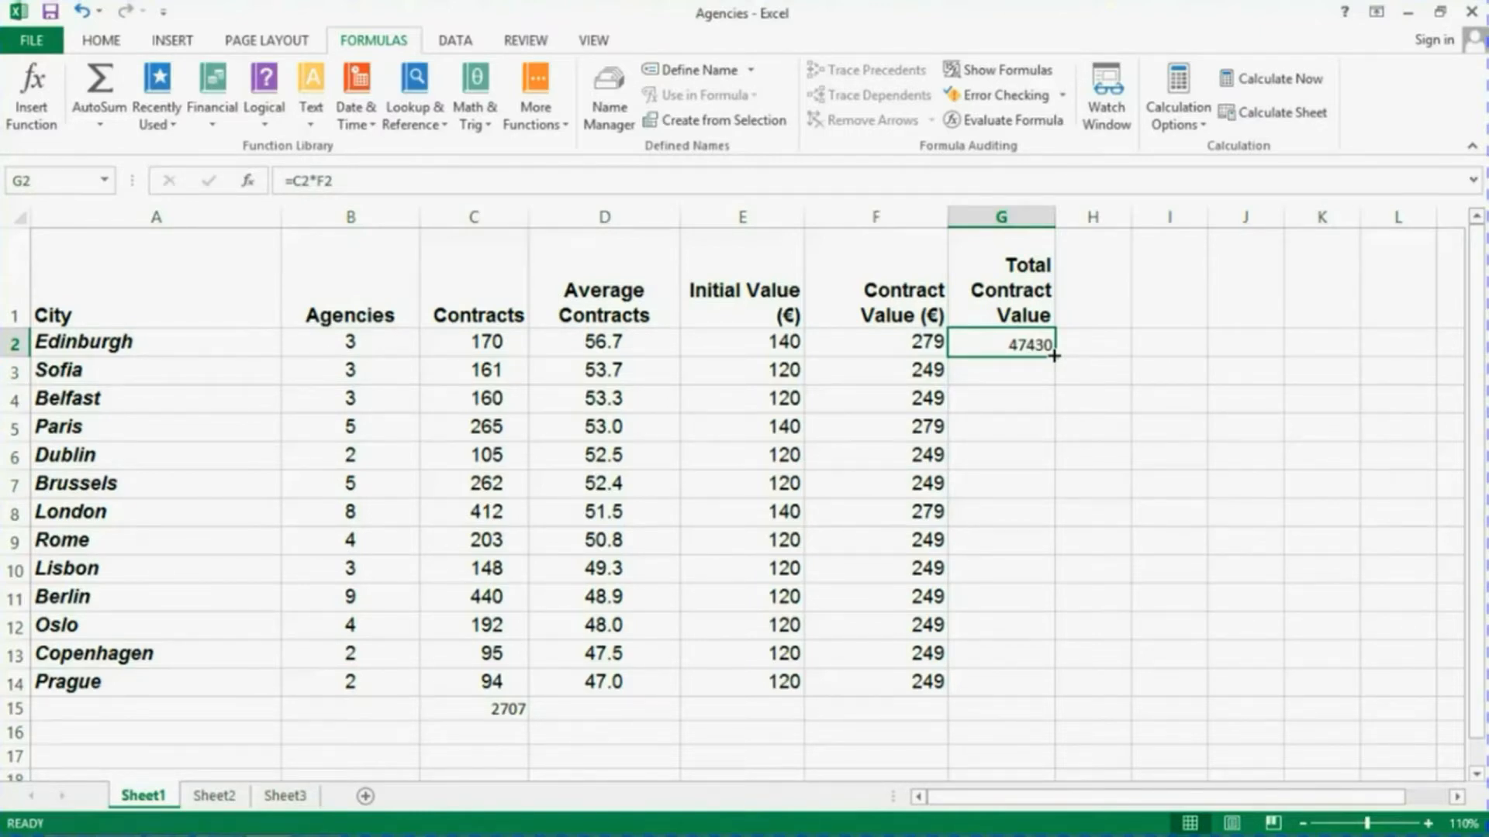
{"action": "left_click_drag", "start_coordinate": [1055, 356], "coordinate": [1062, 693]}
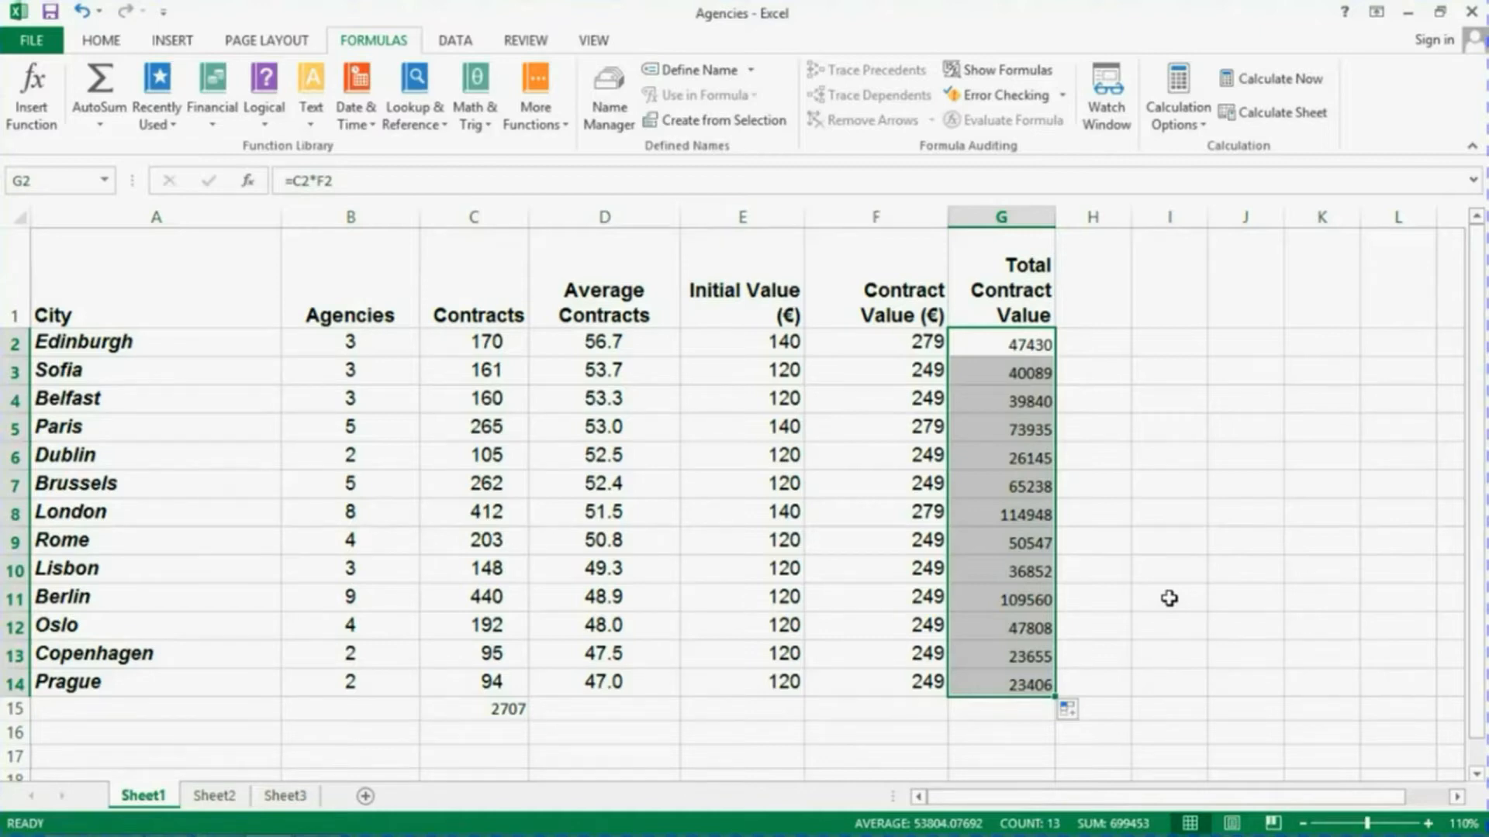
{"action": "left_click", "coordinate": [1008, 684]}
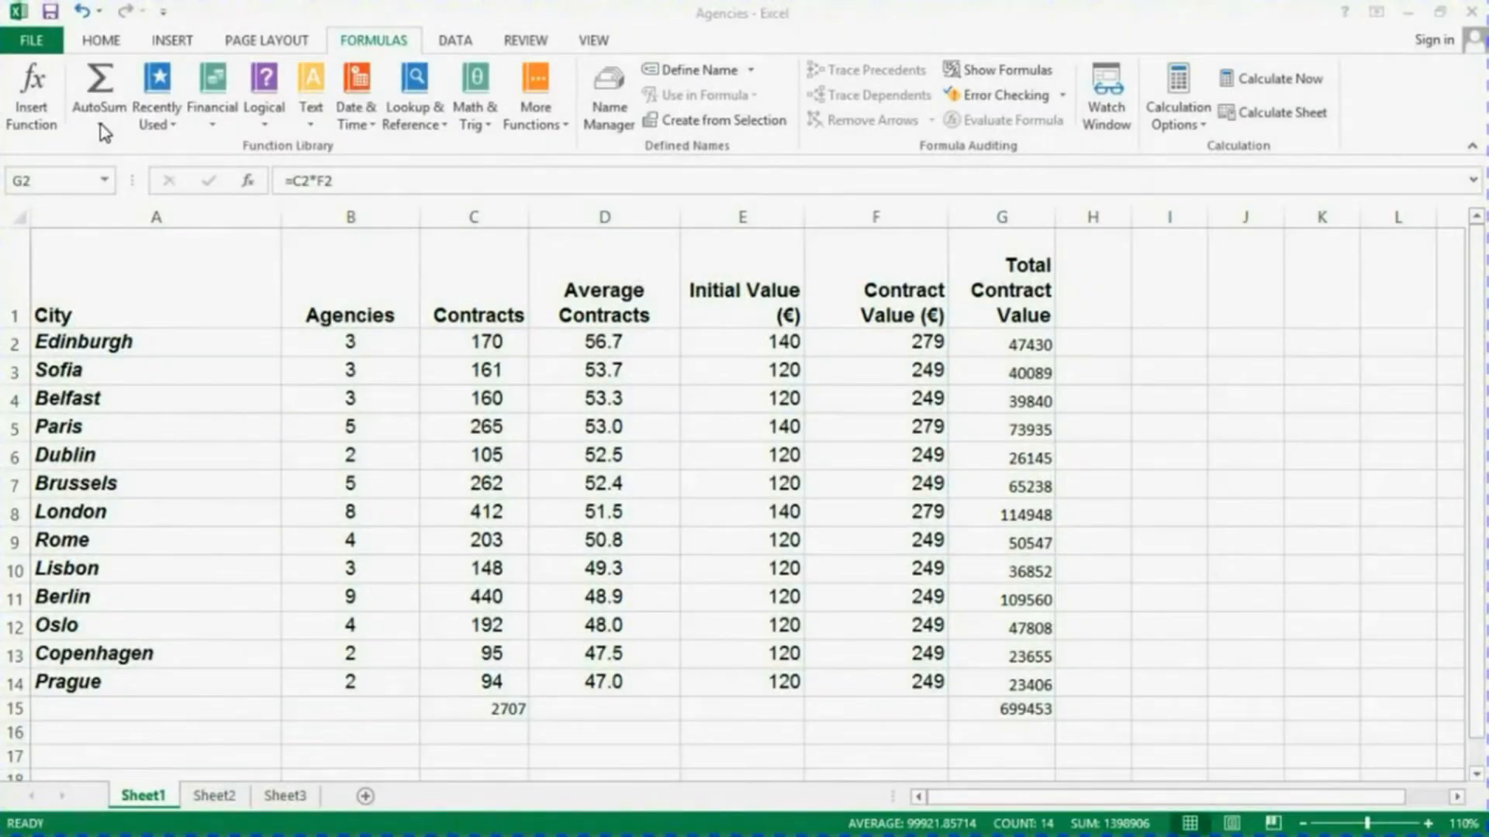
- Look through the additional functions available in the Insert Function dialog, switching to the Lookup & Reference category, without inserting one
{"action": "left_click", "coordinate": [104, 131]}
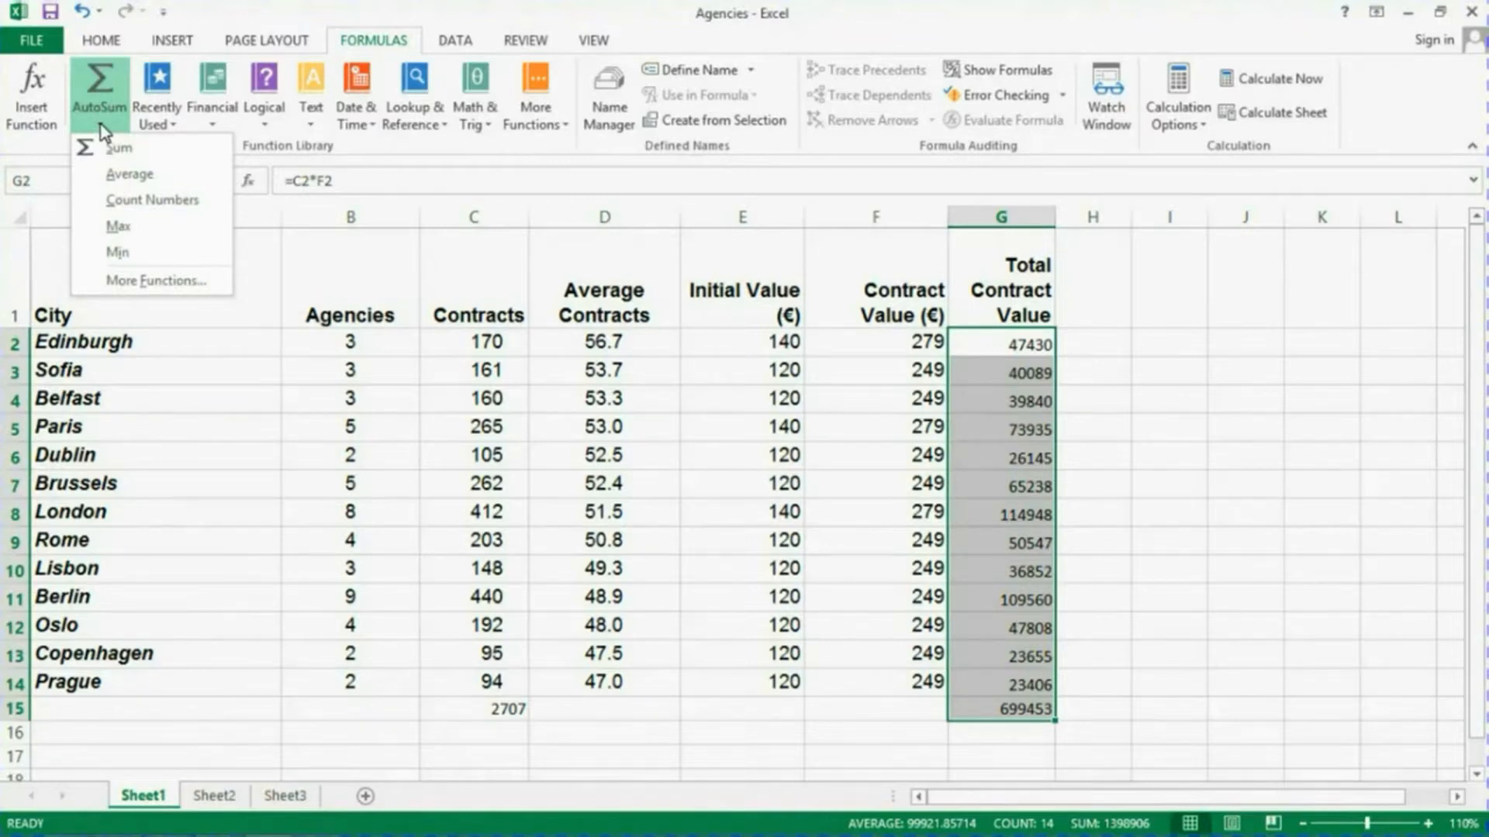
{"action": "left_click", "coordinate": [139, 282]}
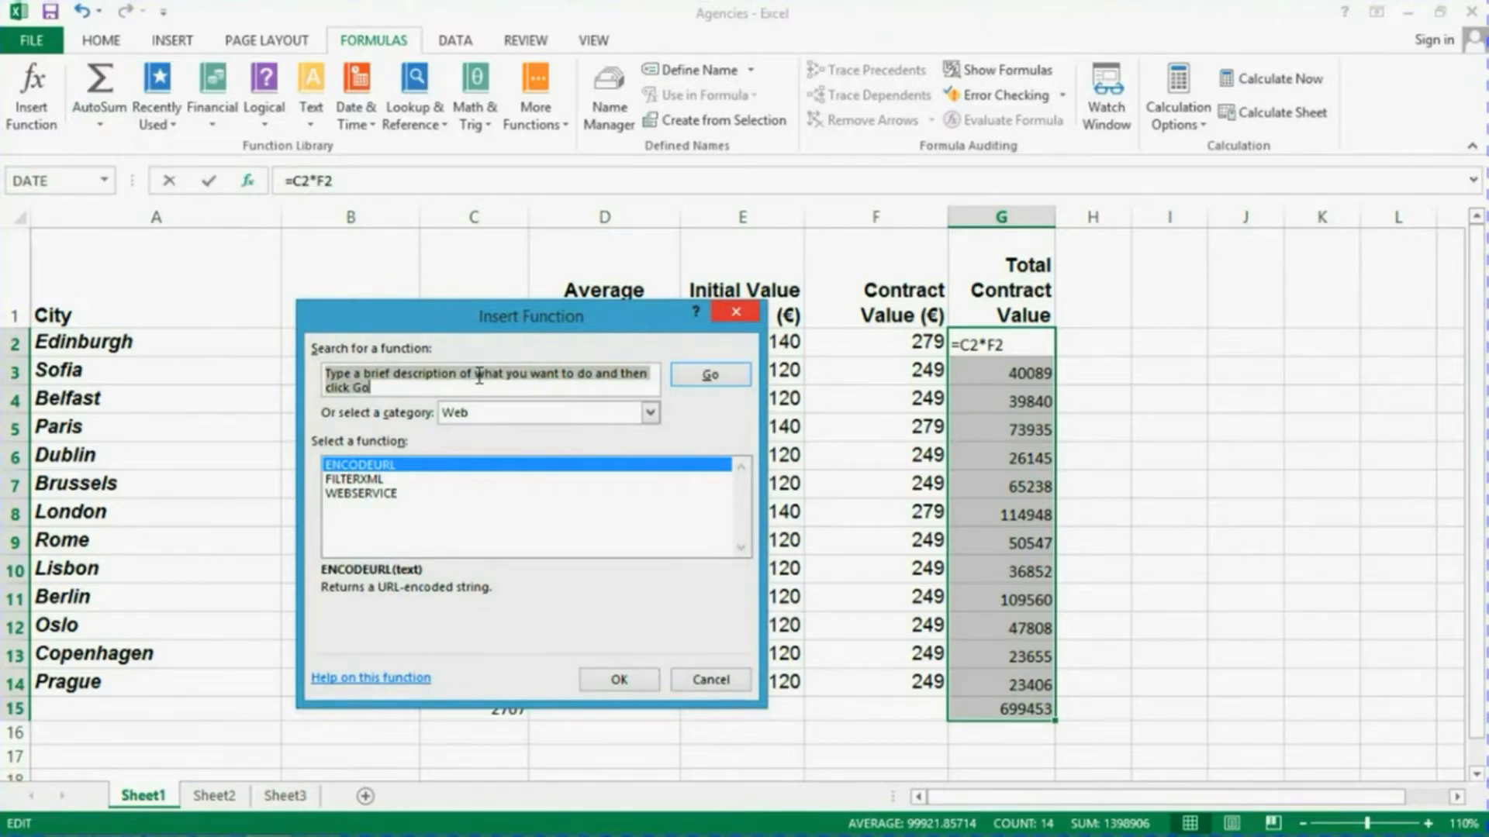
{"action": "left_click", "coordinate": [650, 413]}
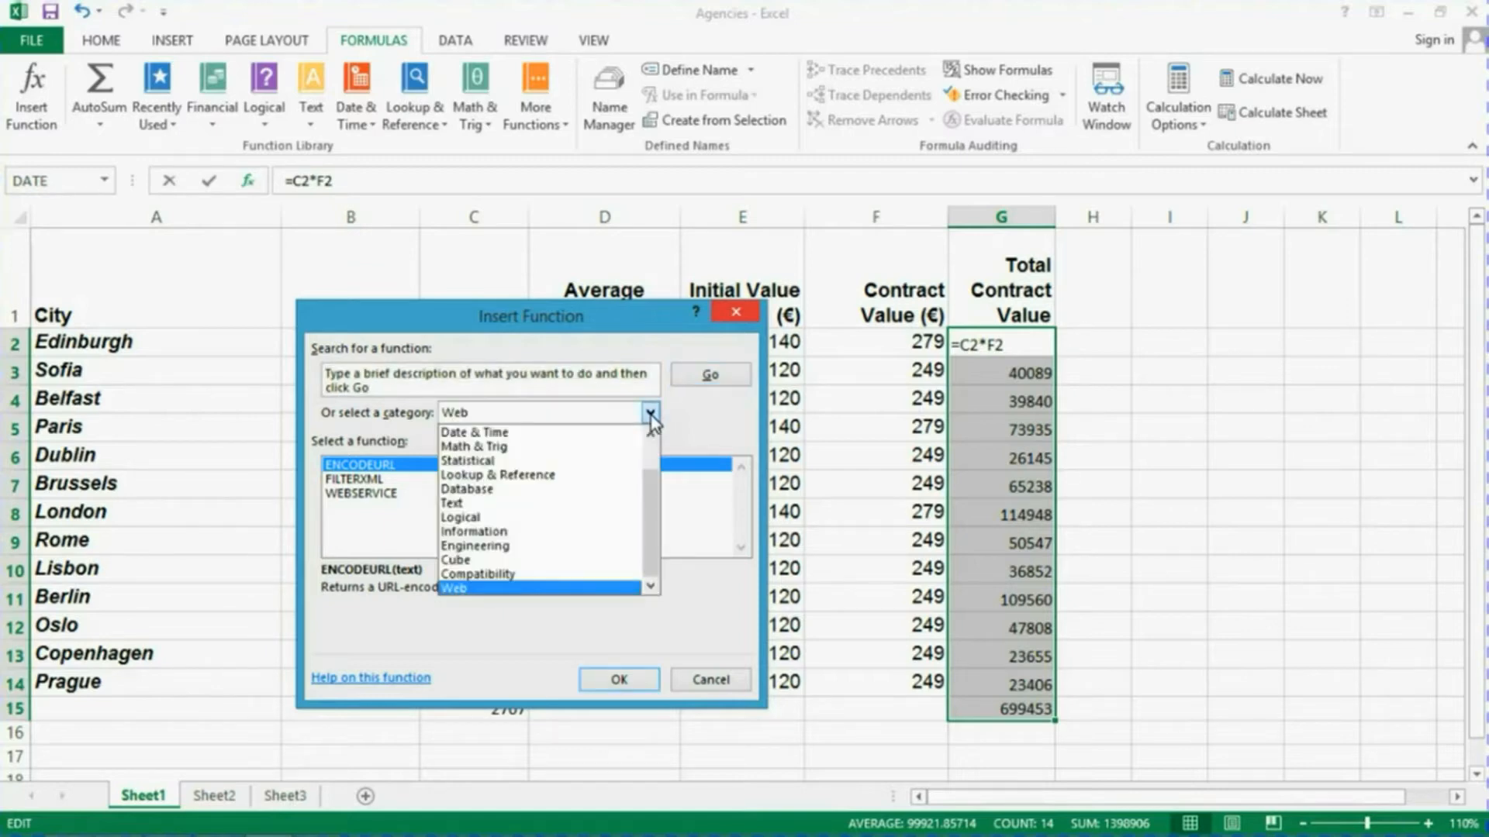
{"action": "left_click", "coordinate": [542, 476]}
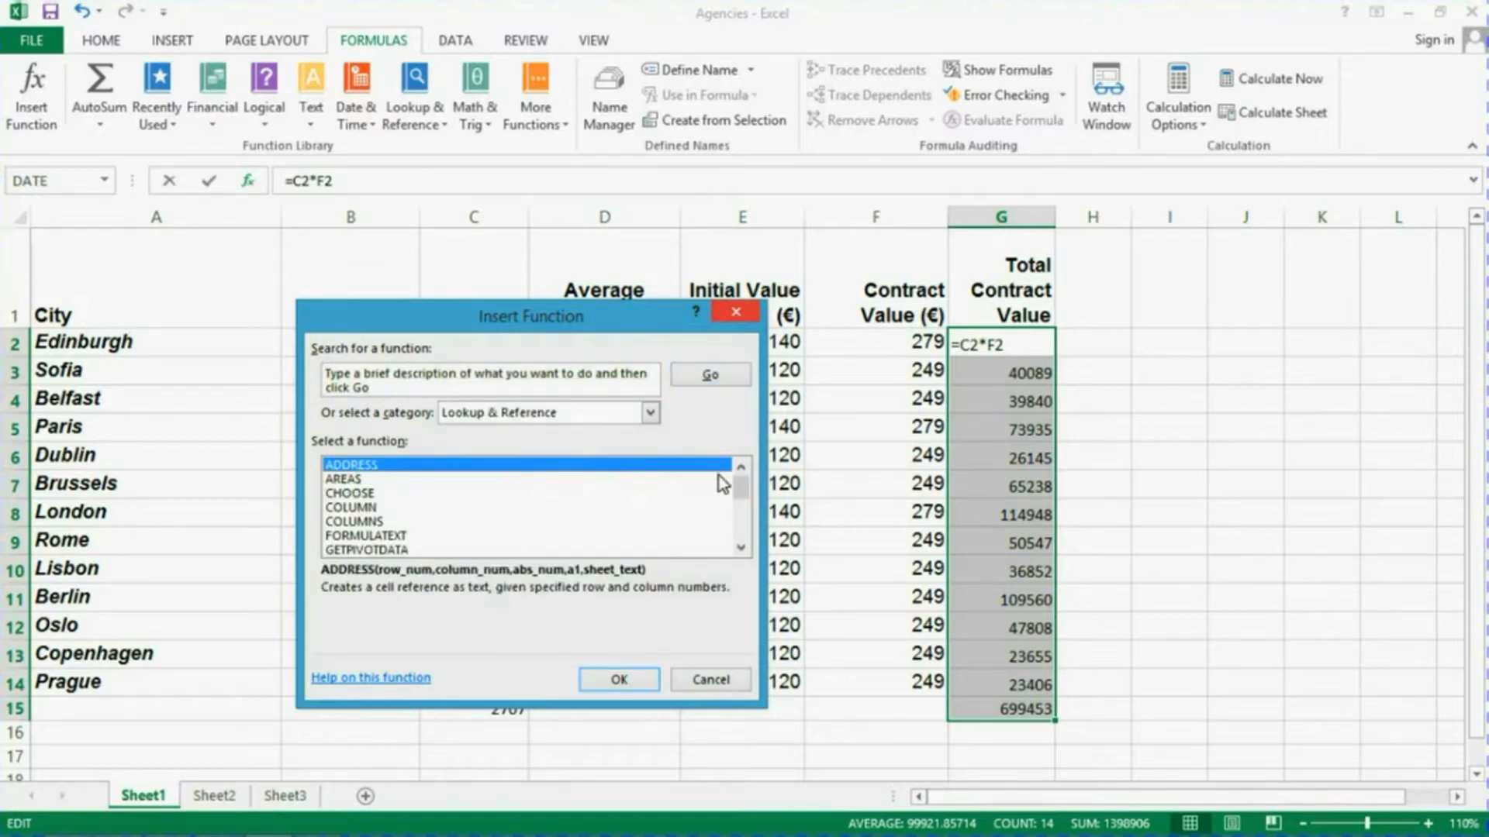
{"action": "left_click", "coordinate": [711, 680]}
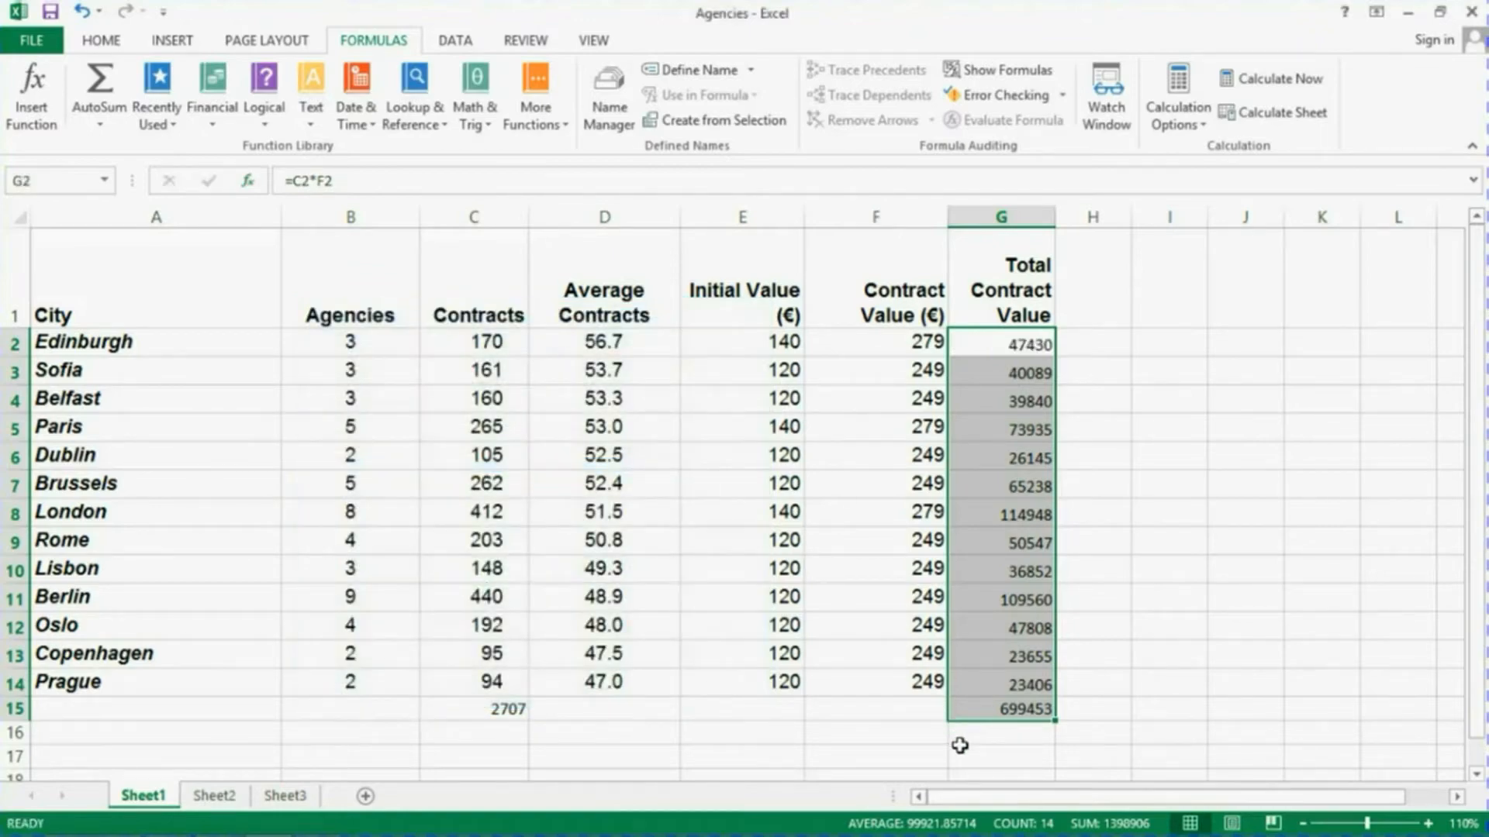
{"action": "left_click", "coordinate": [960, 745]}
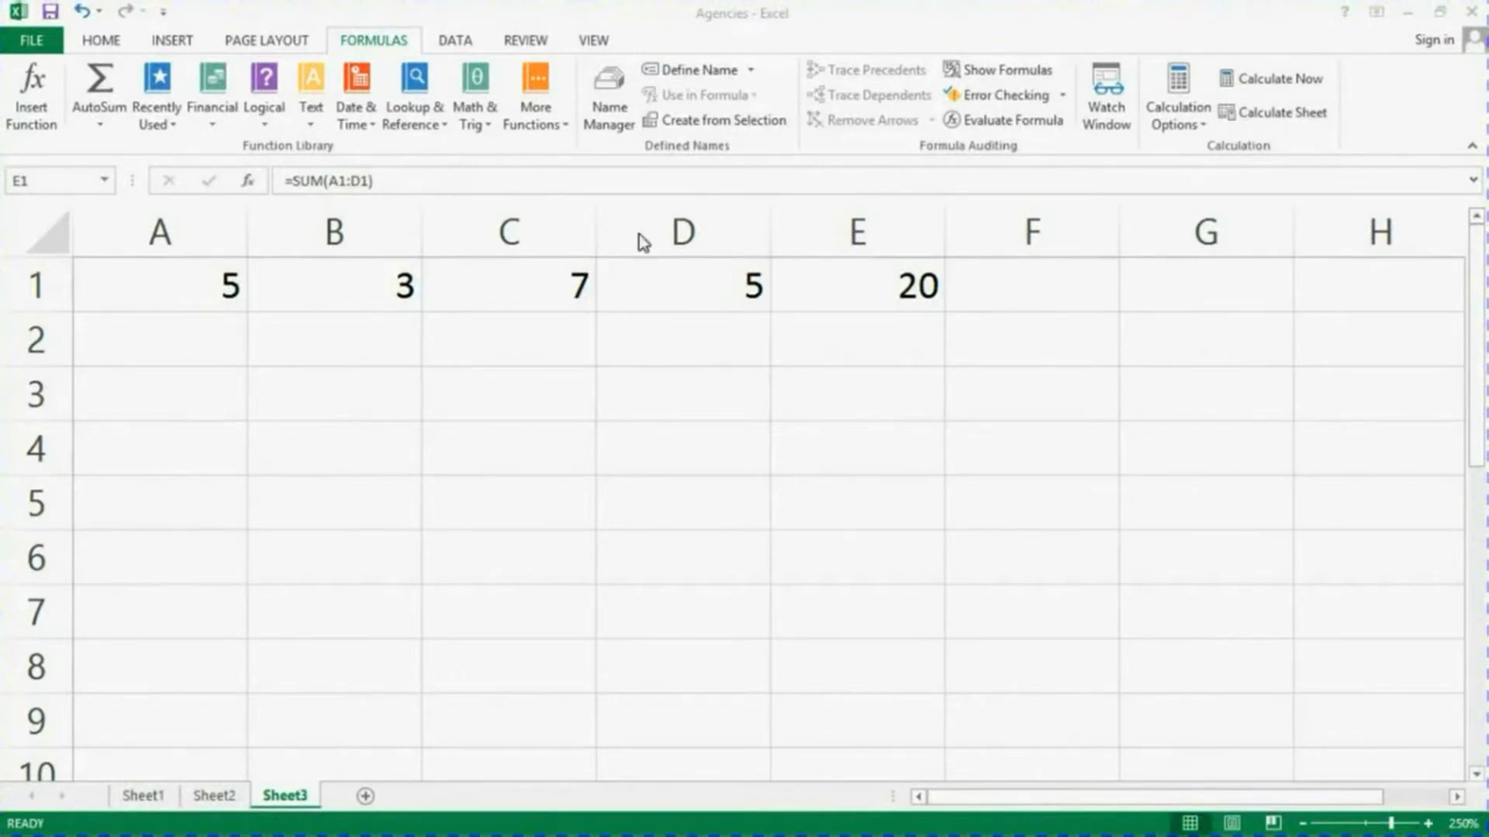
- On Sheet3, replace the sum in cell E1 with the AutoSum average =AVERAGE(A1:D1)
{"action": "left_click", "coordinate": [835, 287]}
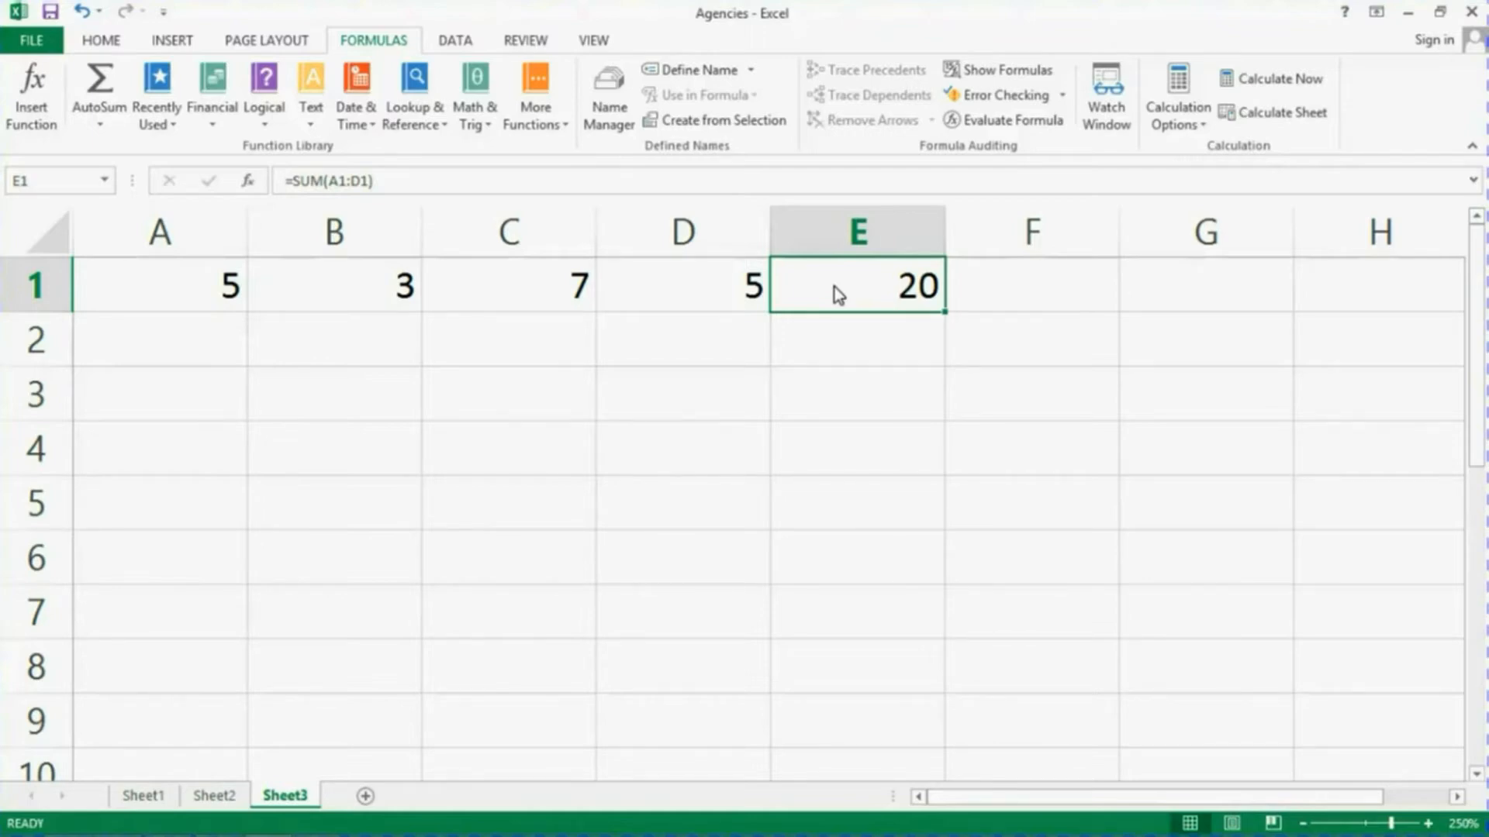
{"action": "key", "text": "Delete"}
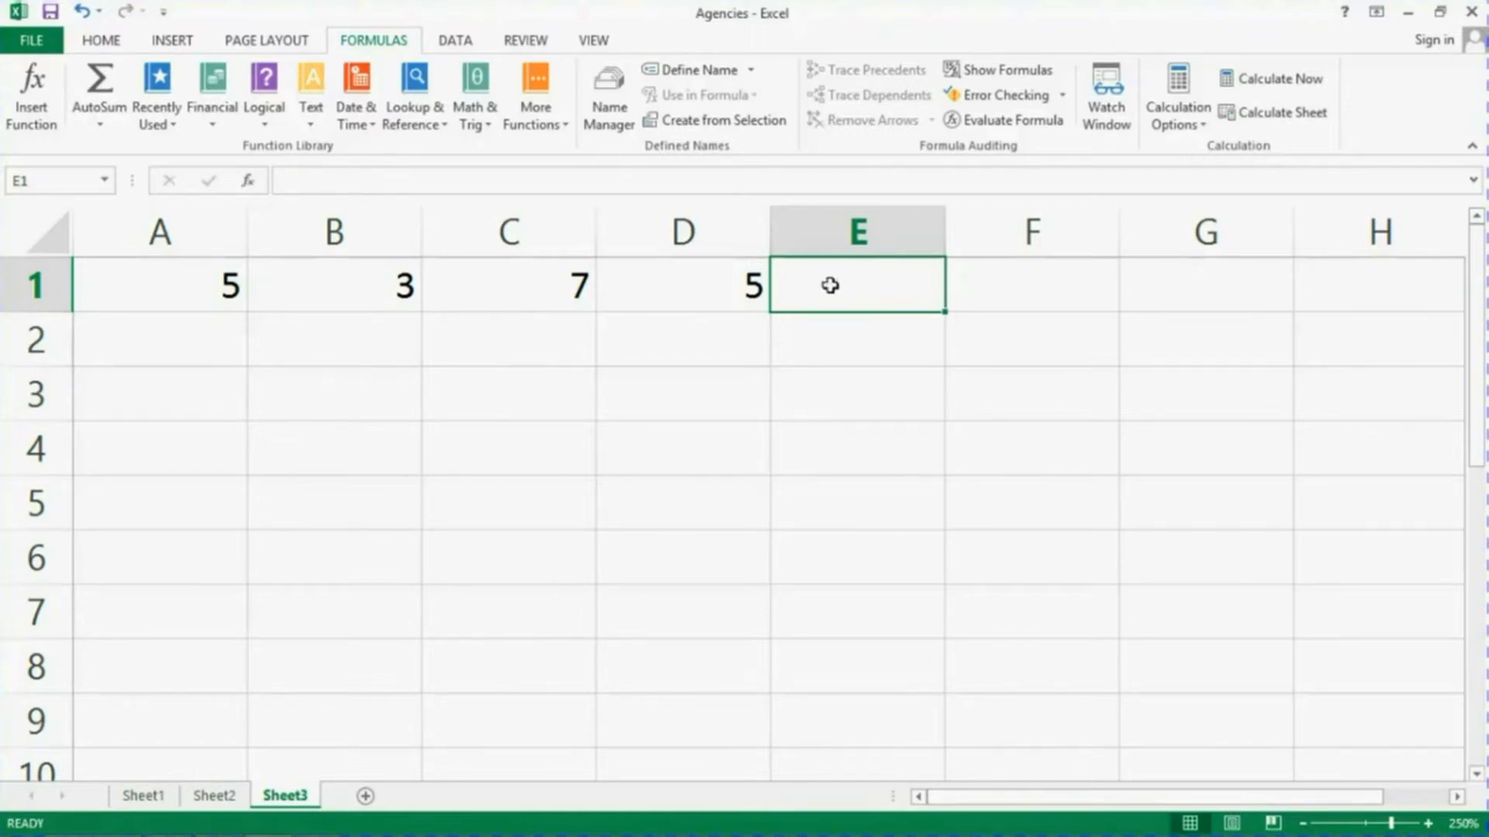
{"action": "left_click", "coordinate": [102, 127]}
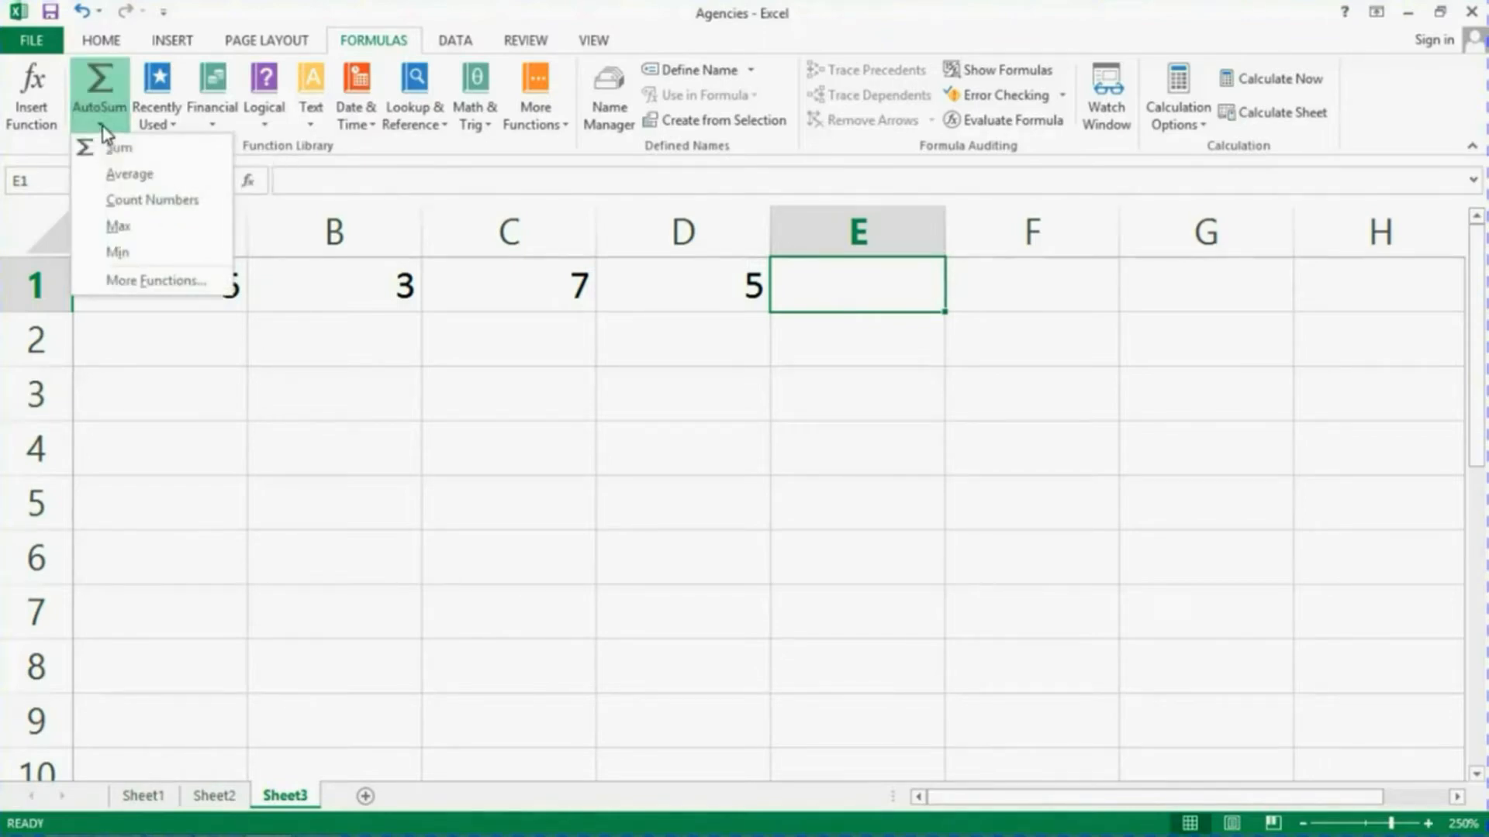
{"action": "left_click", "coordinate": [110, 174]}
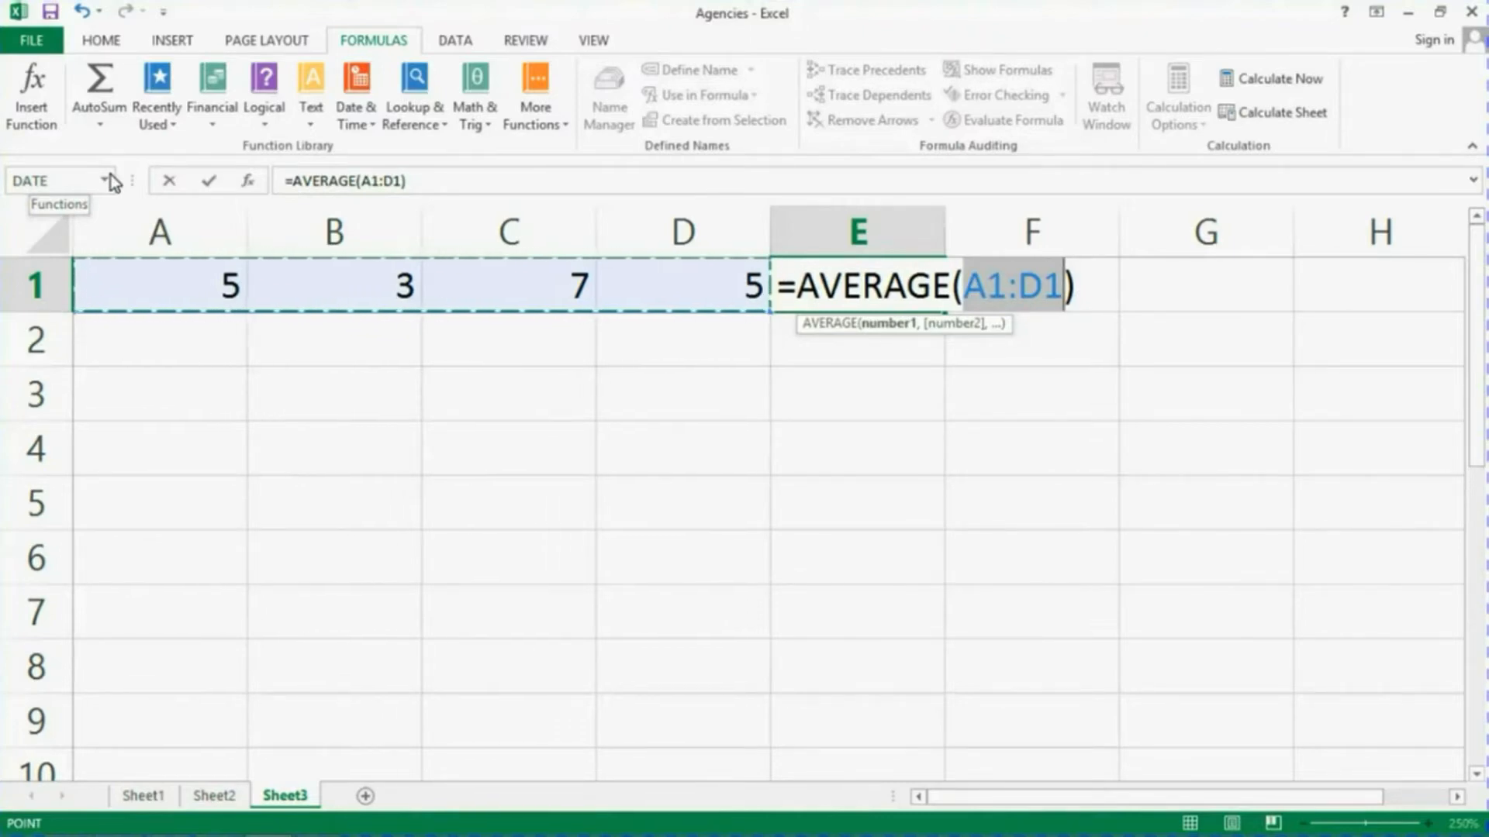
{"action": "key", "text": "Return"}
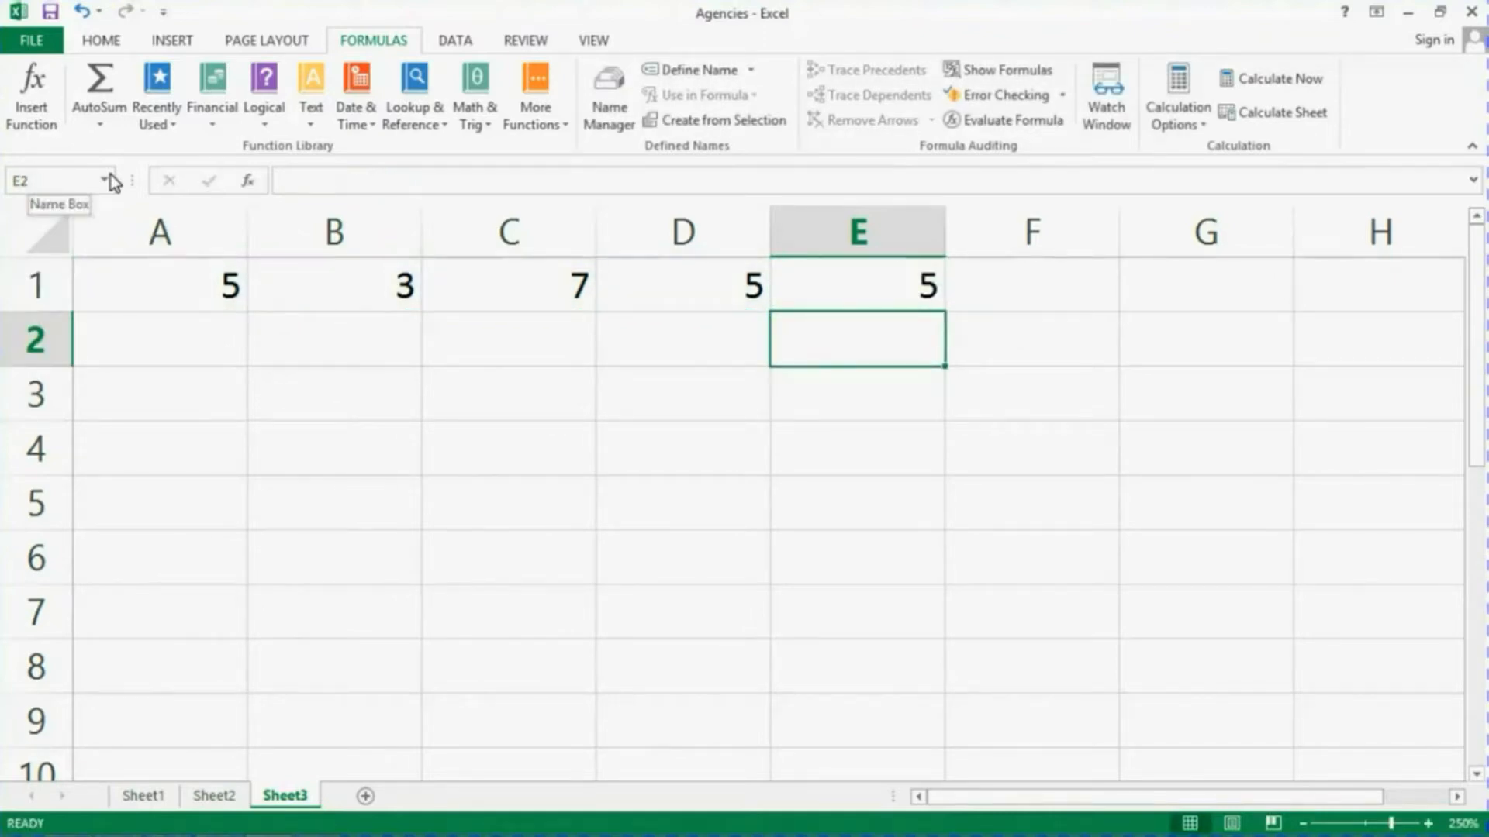
- Replace the average in cell E1 with the AutoSum number count =COUNT(A1:D1)
{"action": "left_click", "coordinate": [839, 274]}
{"action": "key", "text": "Delete"}
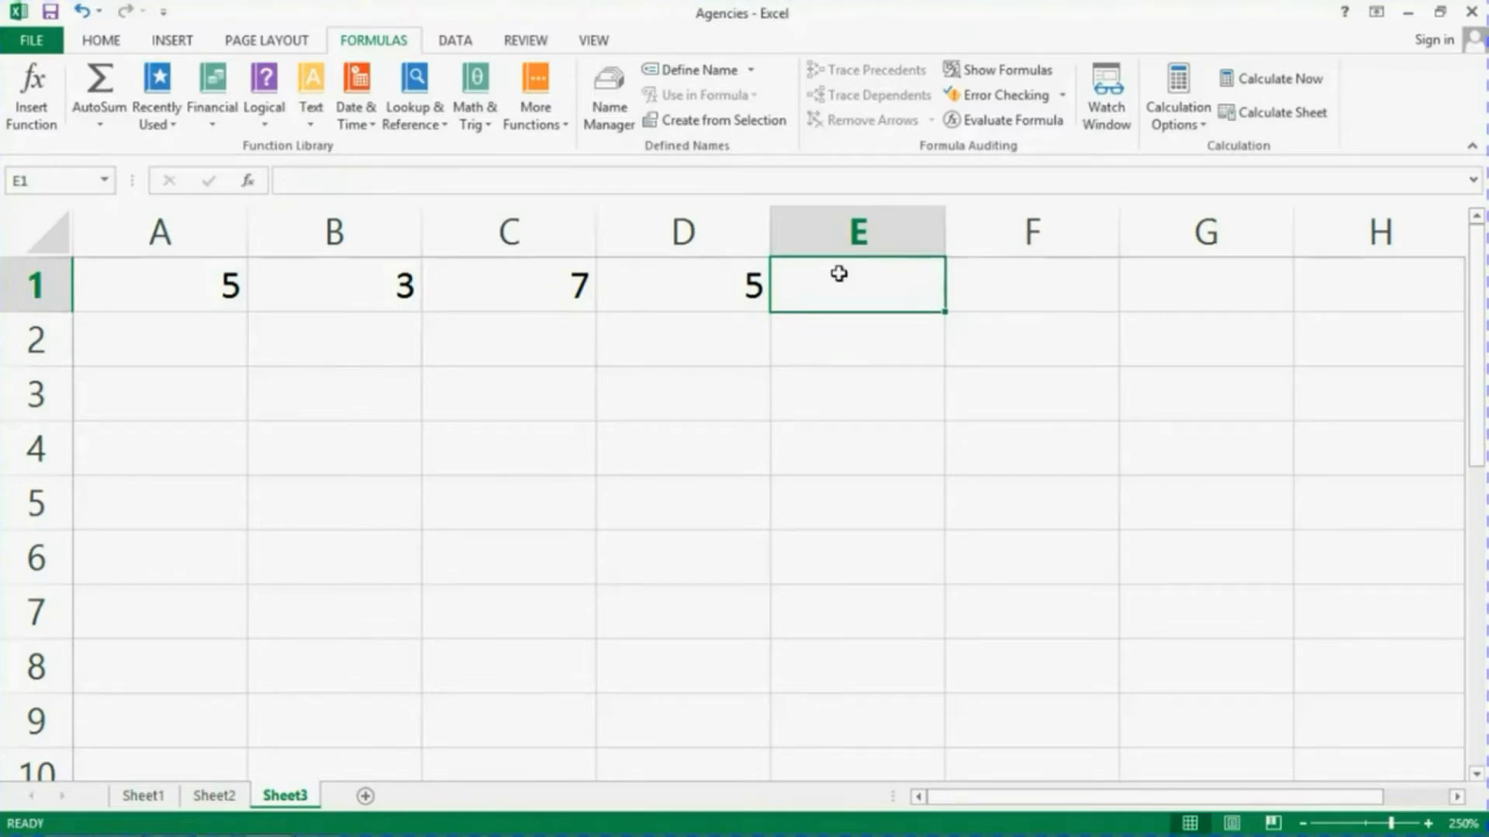
{"action": "left_click", "coordinate": [100, 129]}
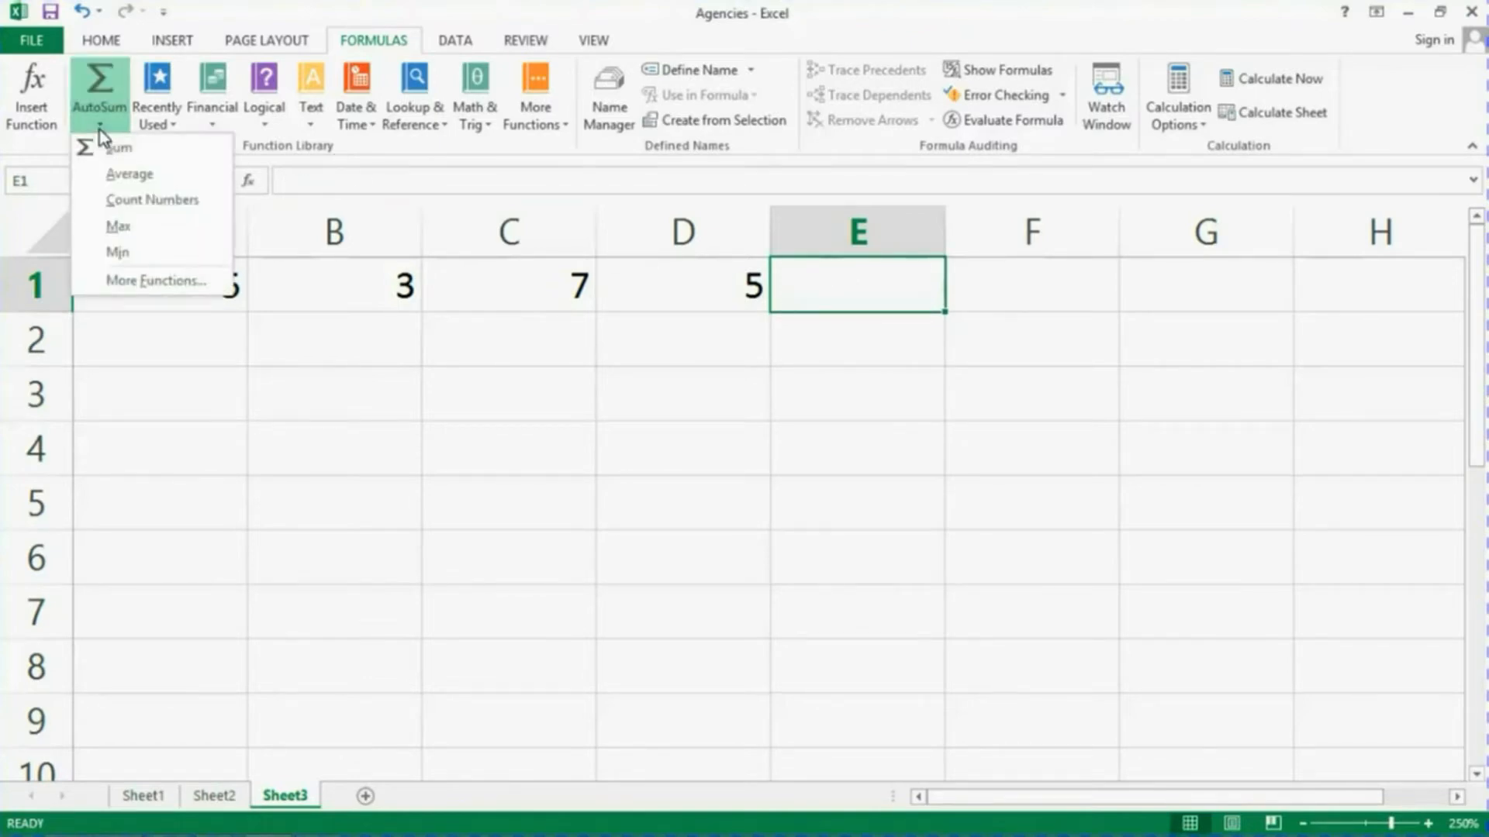
{"action": "left_click", "coordinate": [122, 201]}
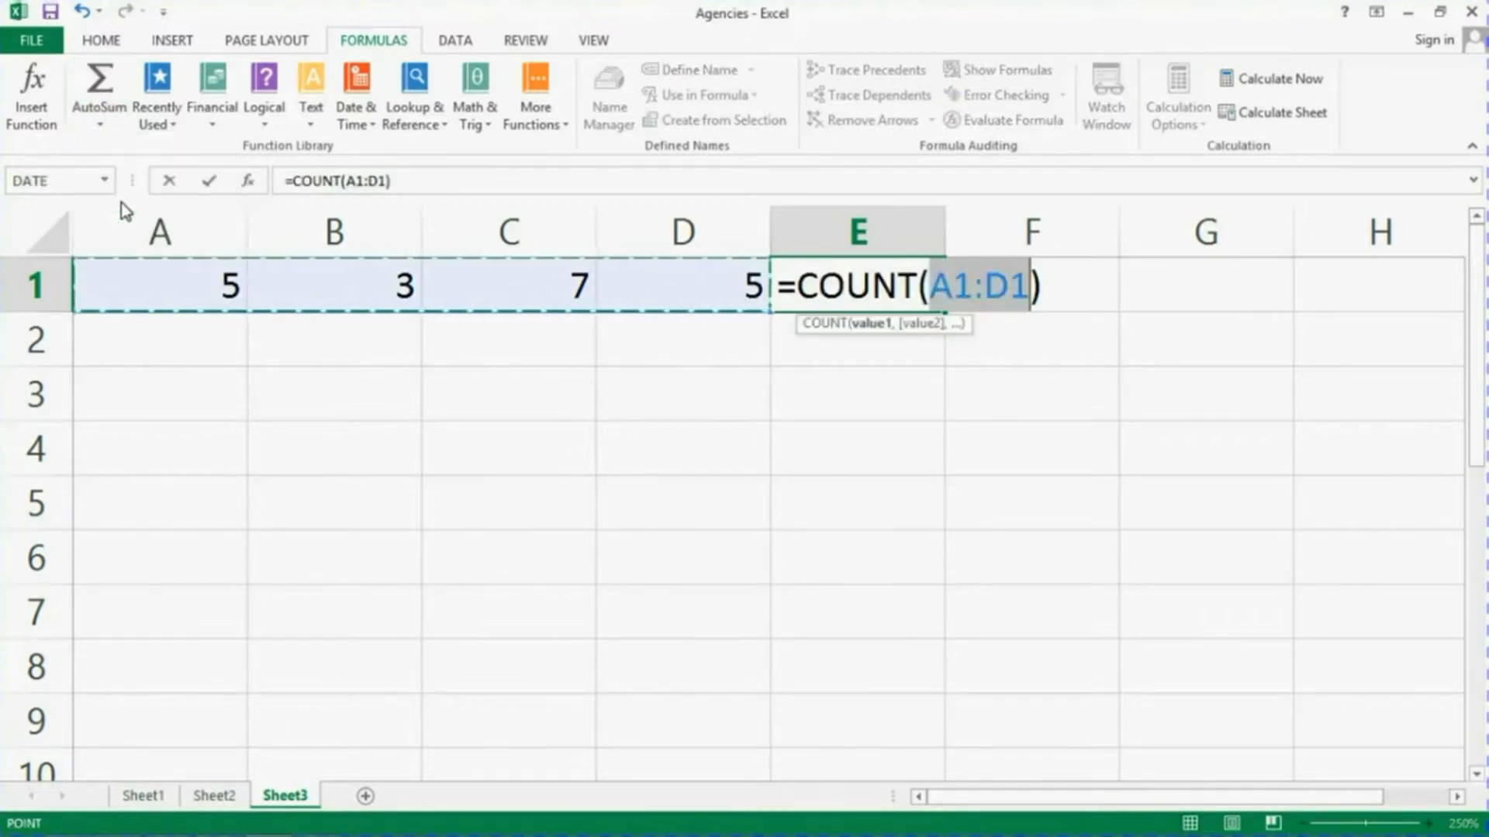
{"action": "key", "text": "Return"}
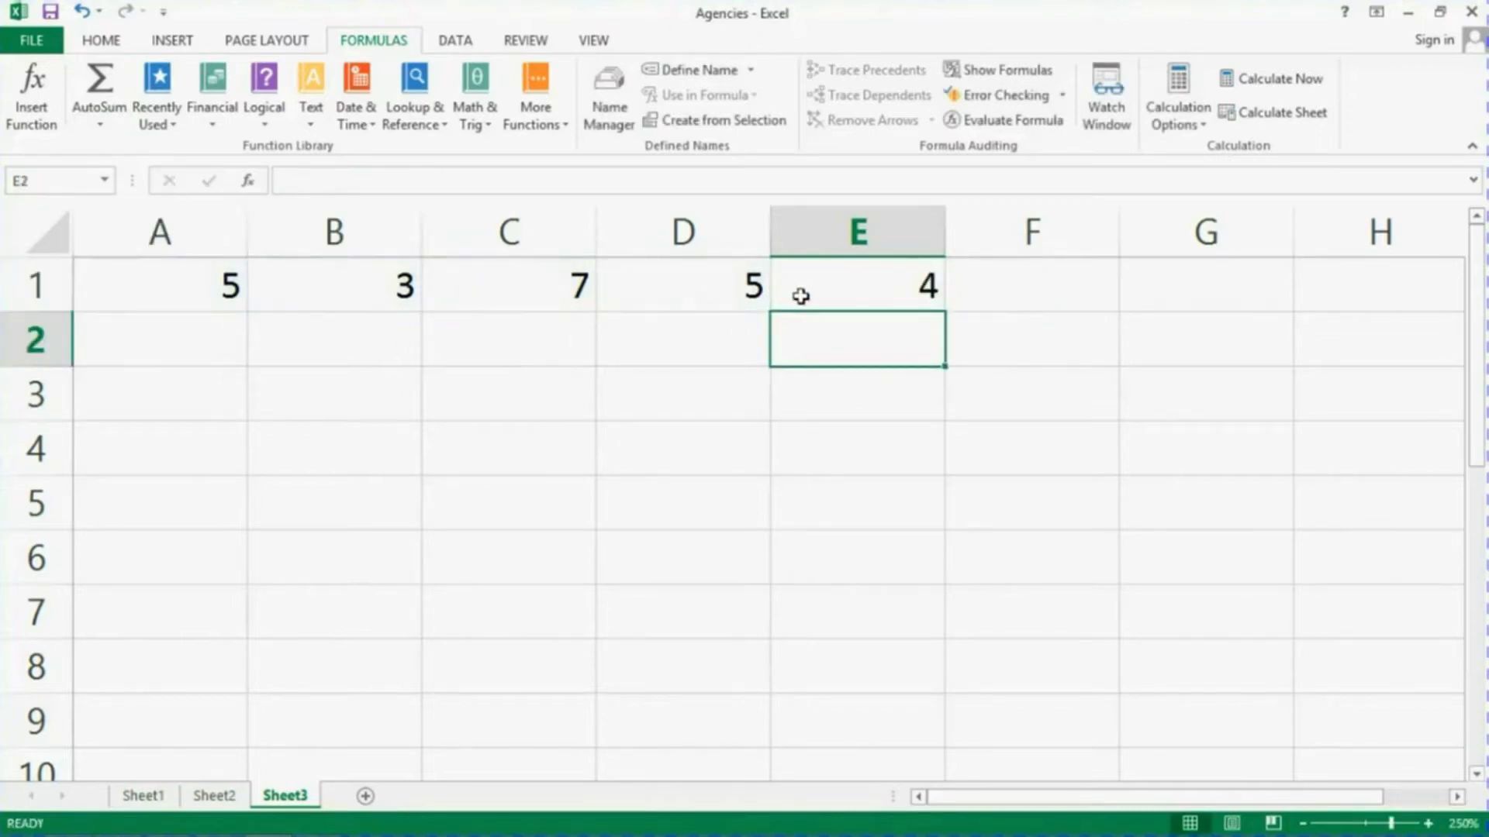
- Replace the count in cell E1 with the AutoSum maximum =MAX(A1:D1)
{"action": "left_click", "coordinate": [837, 273]}
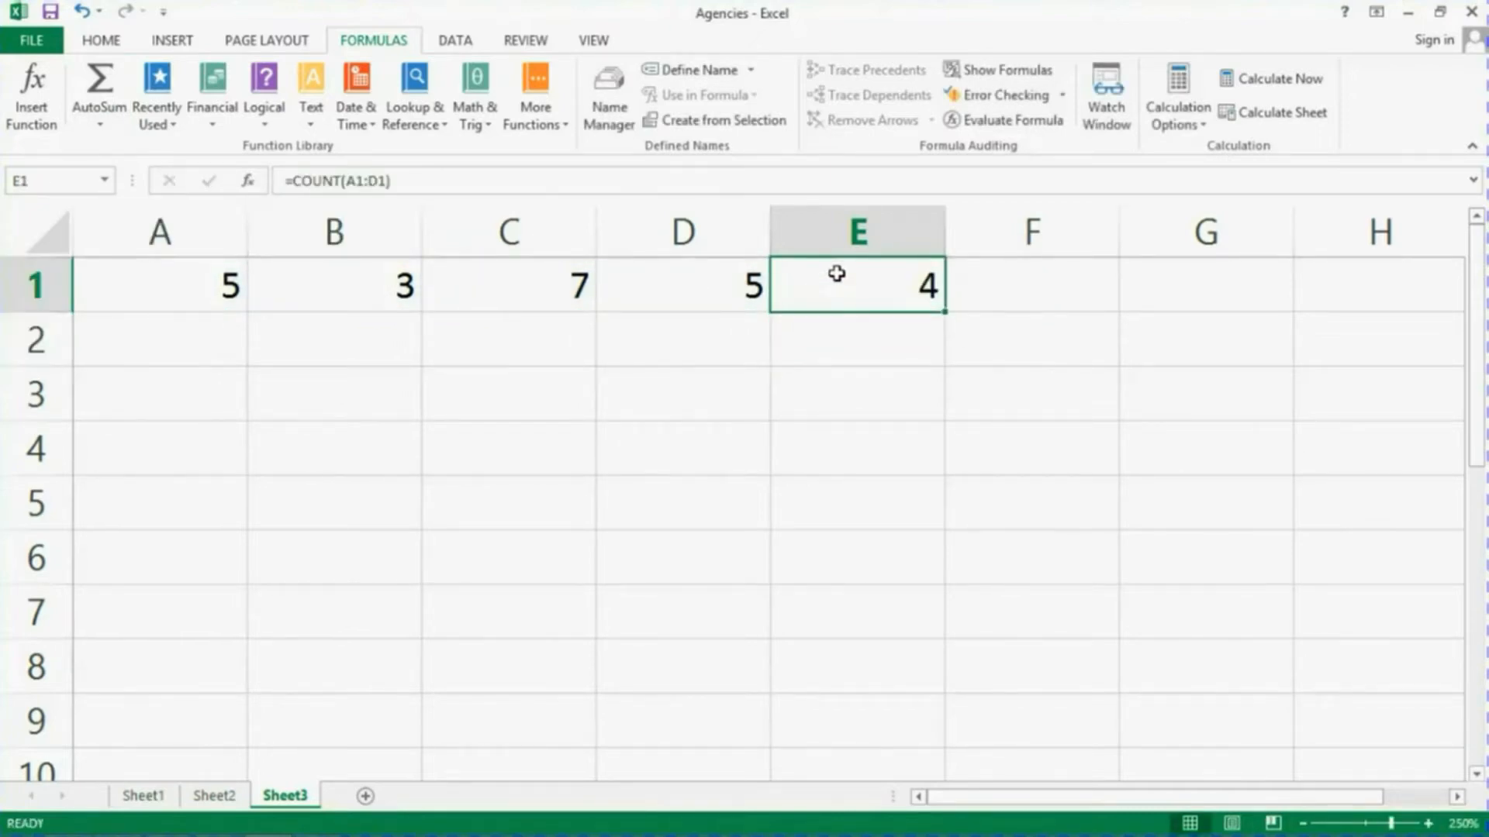
{"action": "key", "text": "Delete"}
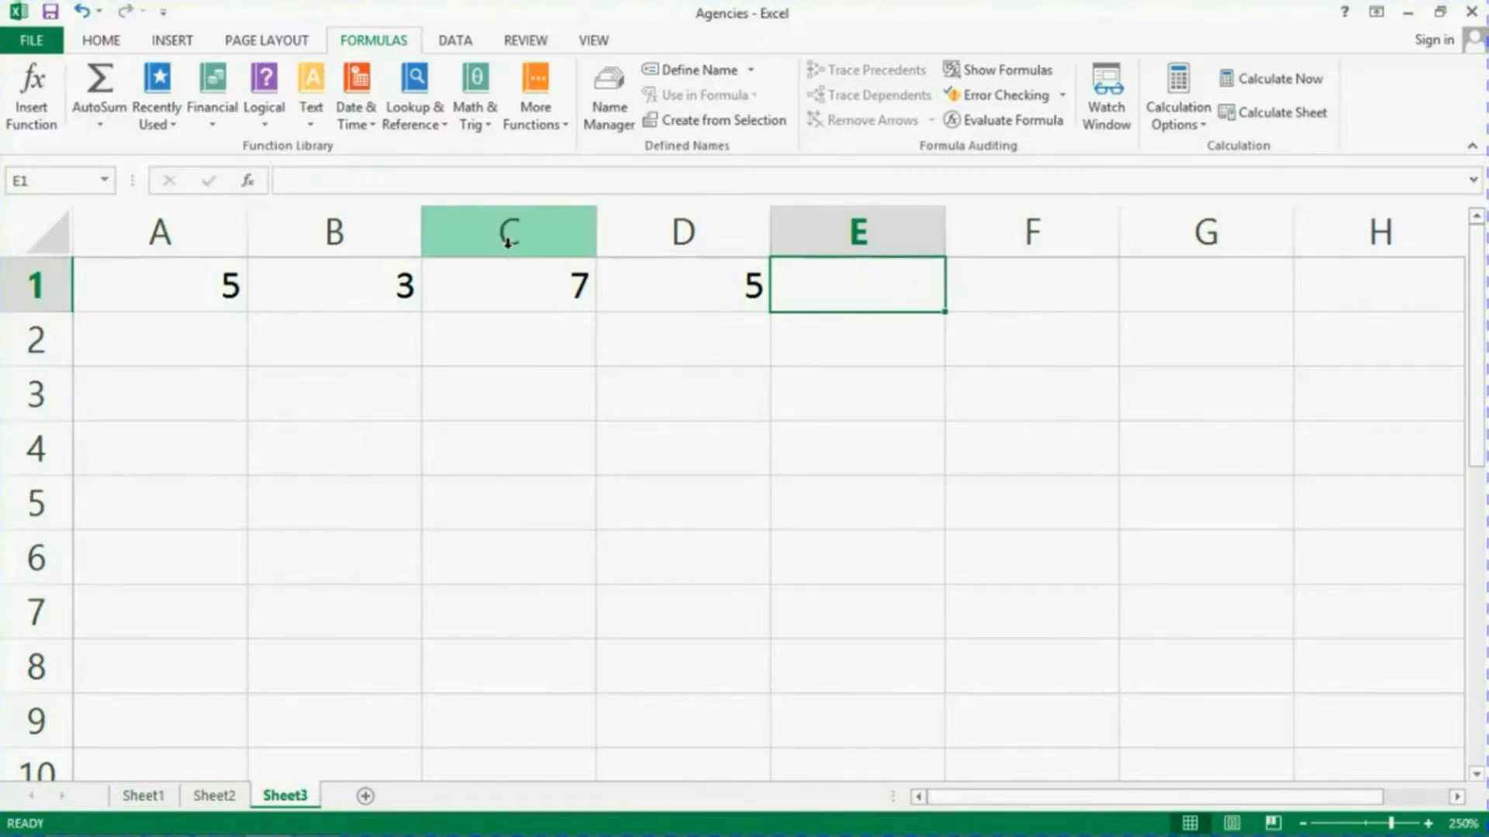
{"action": "left_click", "coordinate": [101, 123]}
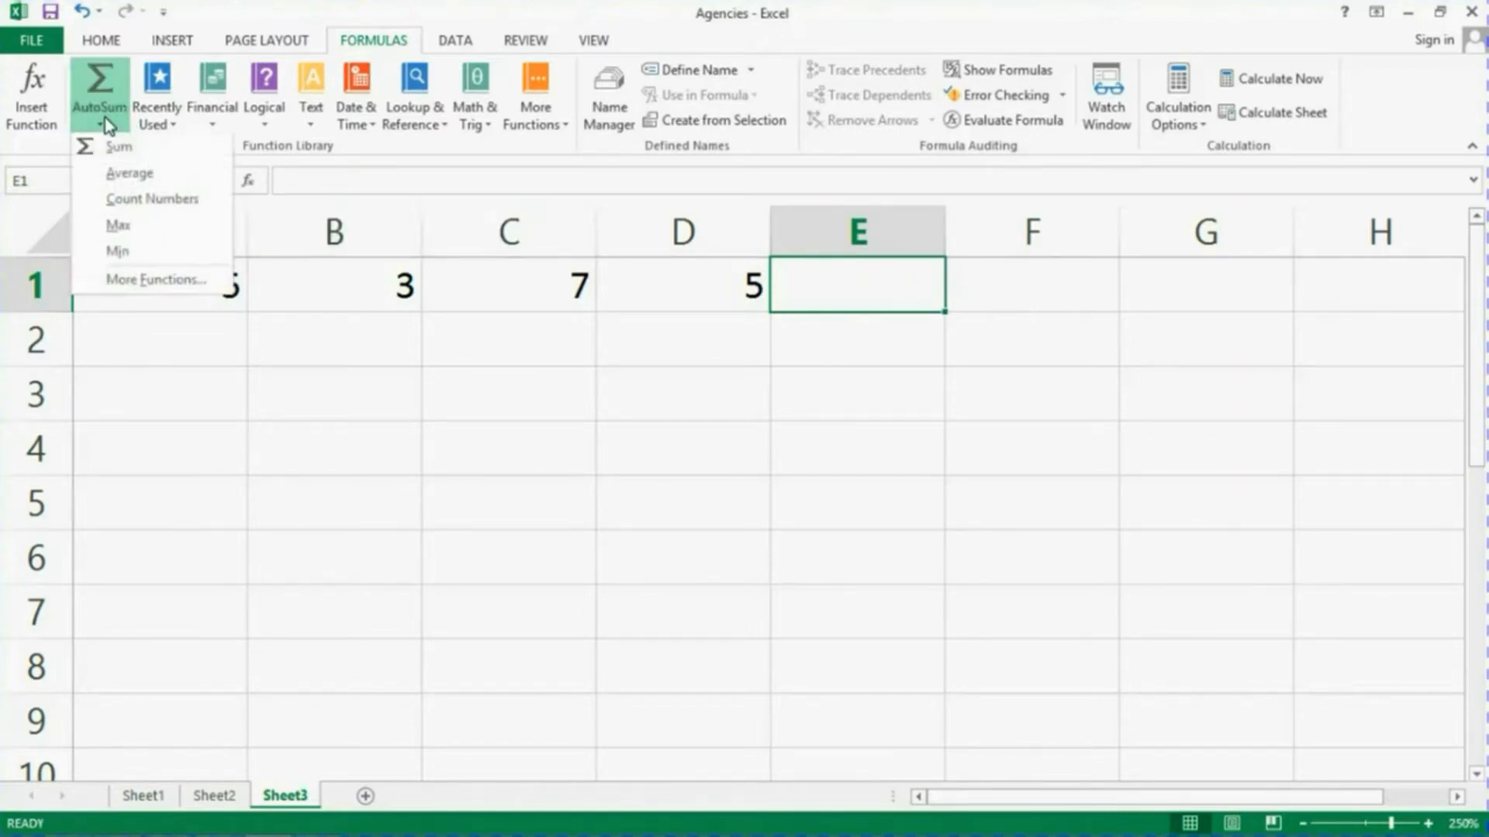
{"action": "left_click", "coordinate": [118, 225]}
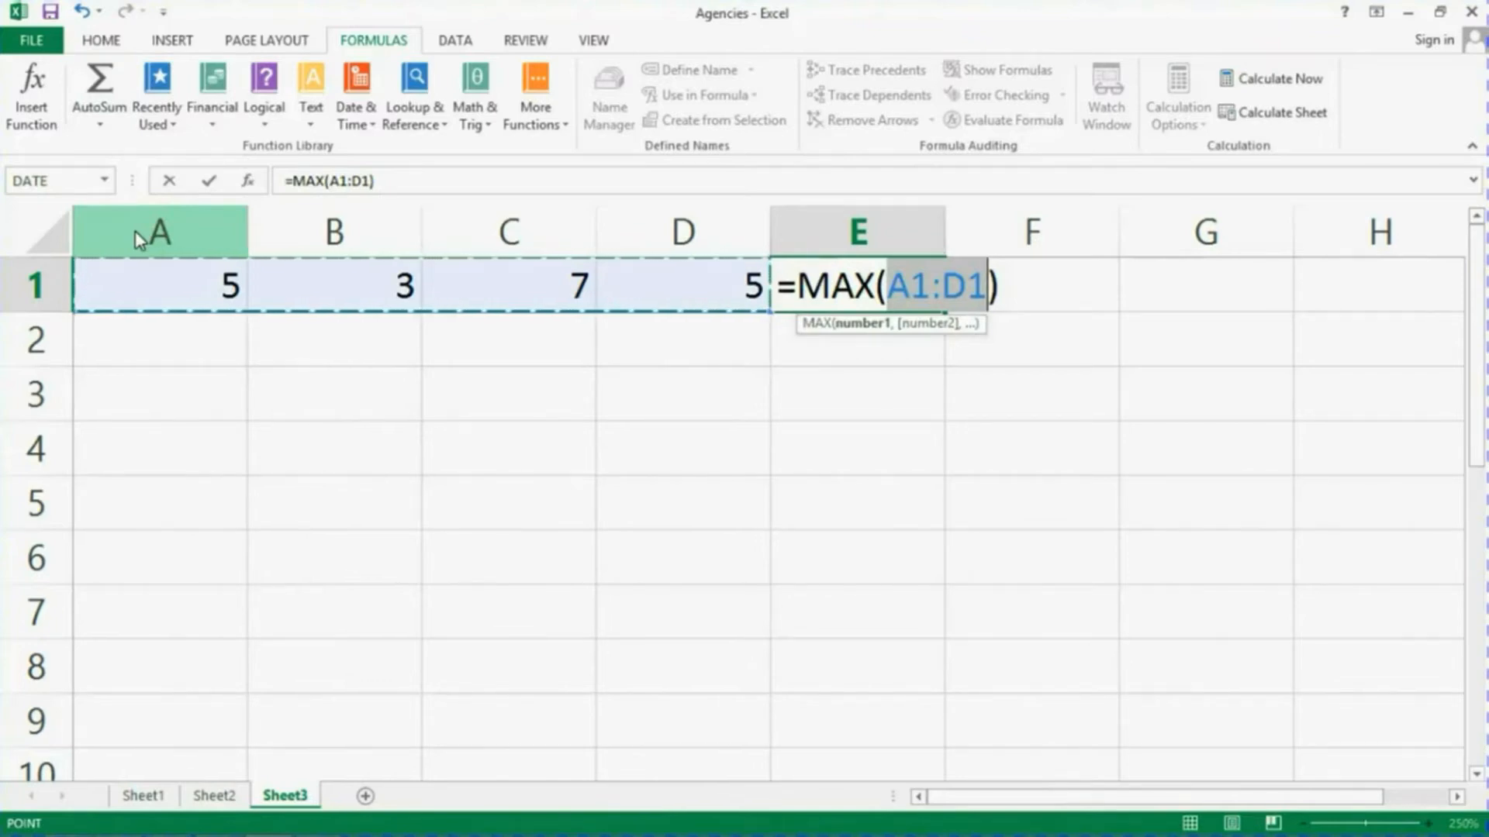
{"action": "key", "text": "Return"}
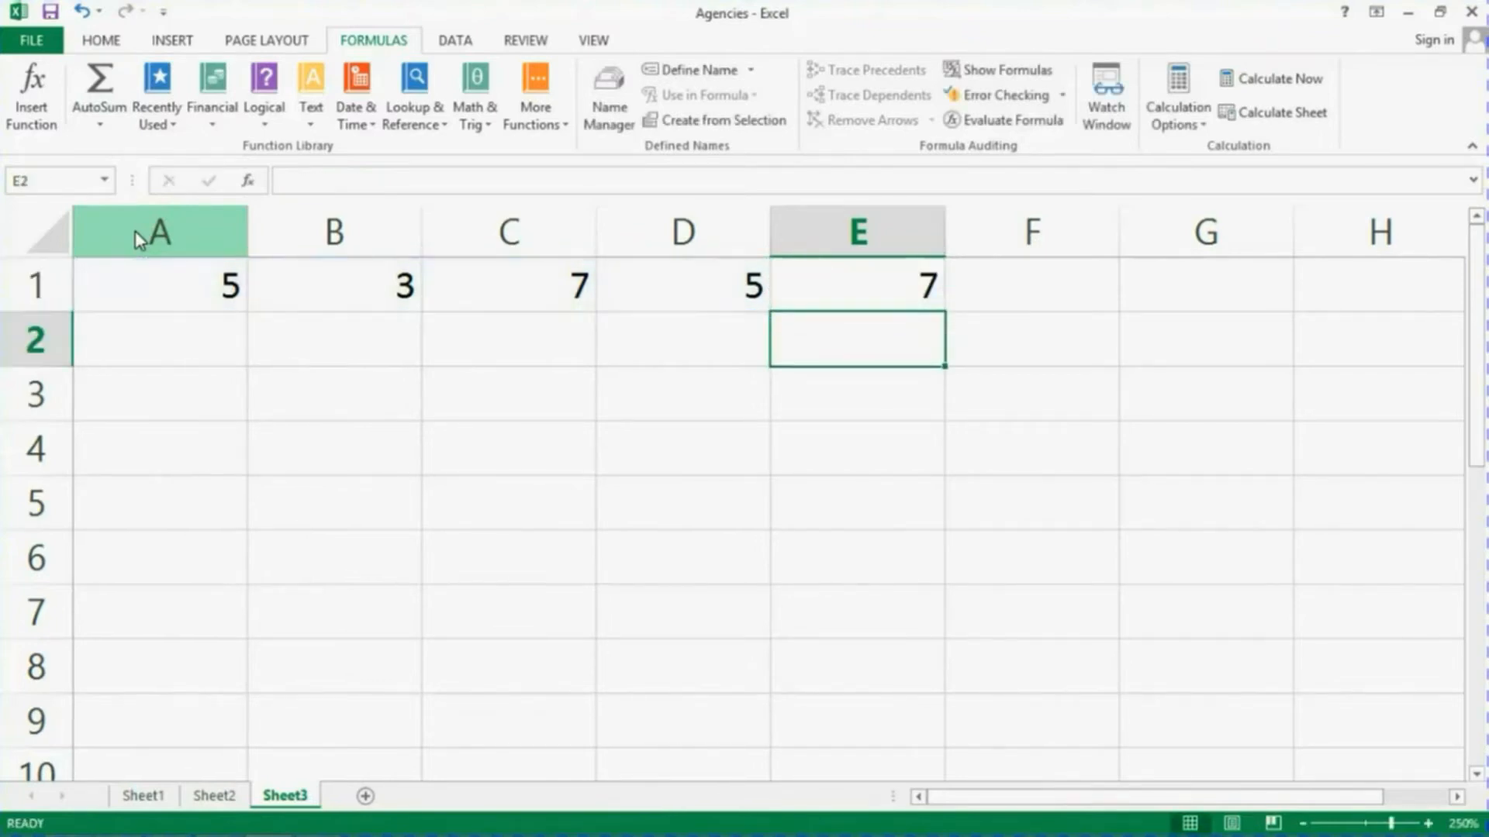
- Replace the maximum in cell E1 with the AutoSum minimum =MIN(A1:D1), and clear the cell after checking it
{"action": "left_click", "coordinate": [829, 275]}
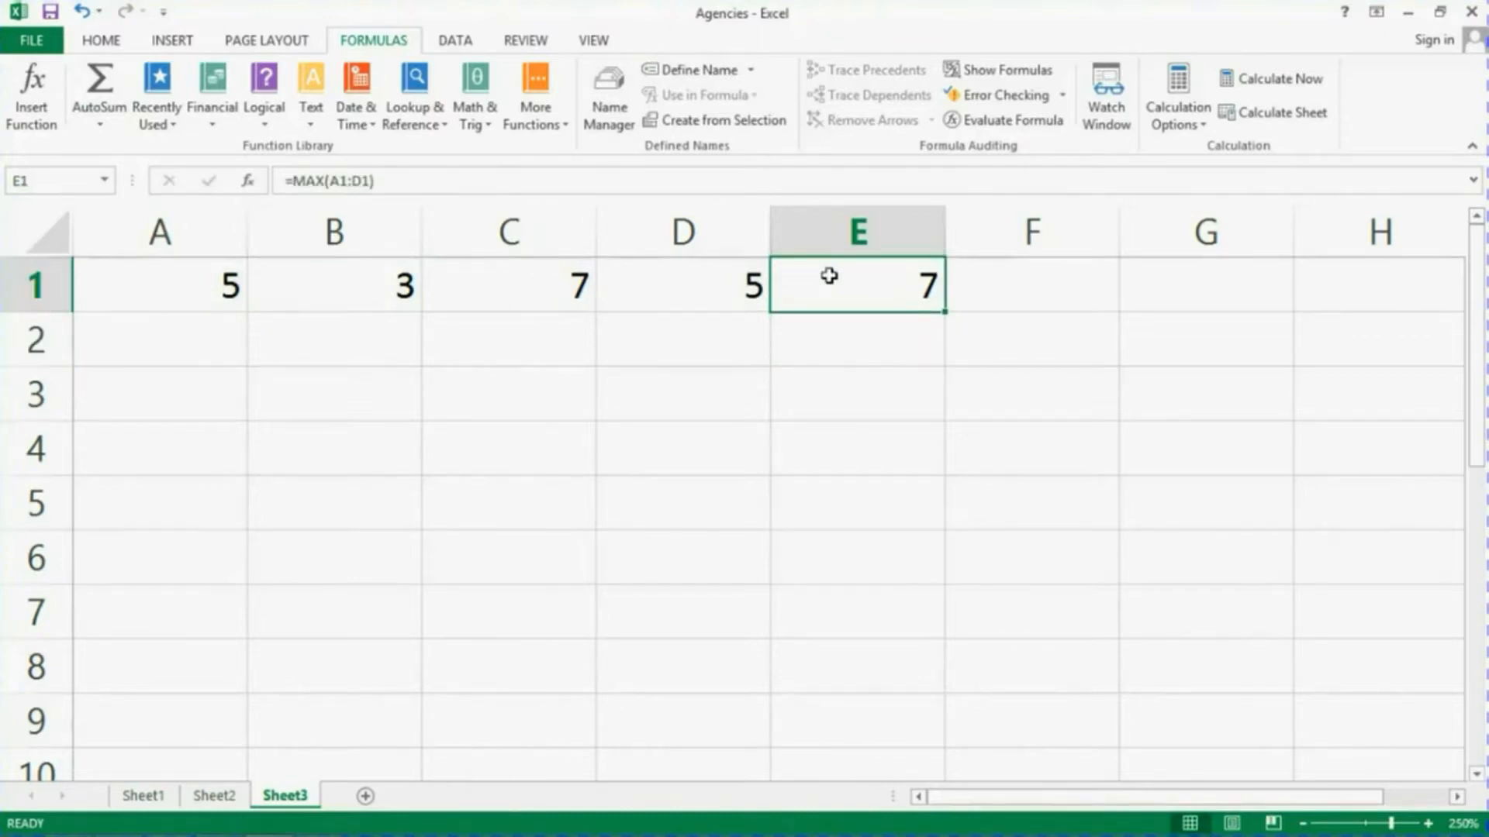
{"action": "key", "text": "Delete"}
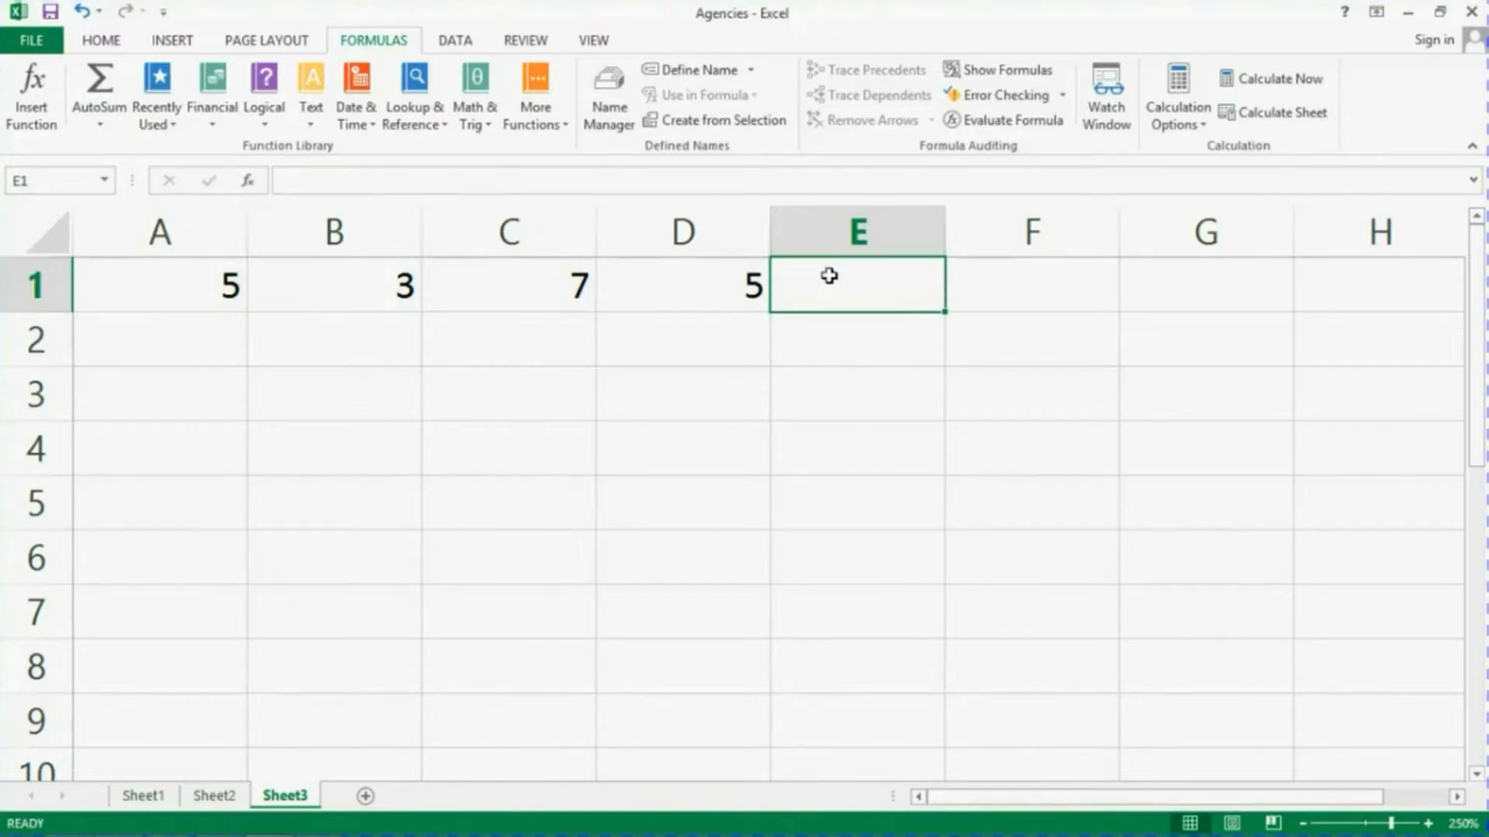
{"action": "left_click", "coordinate": [106, 119]}
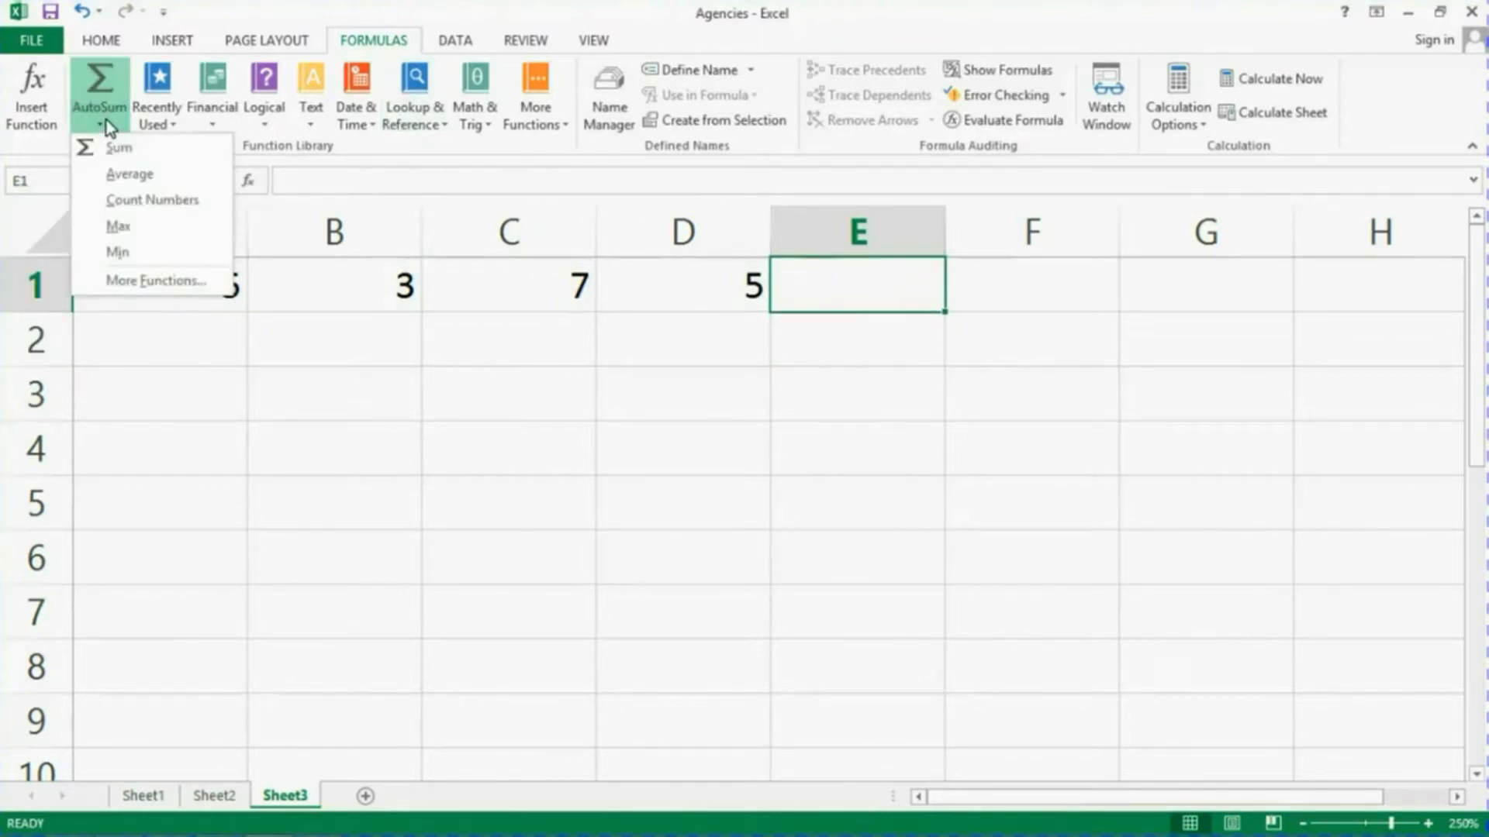
{"action": "left_click", "coordinate": [119, 254]}
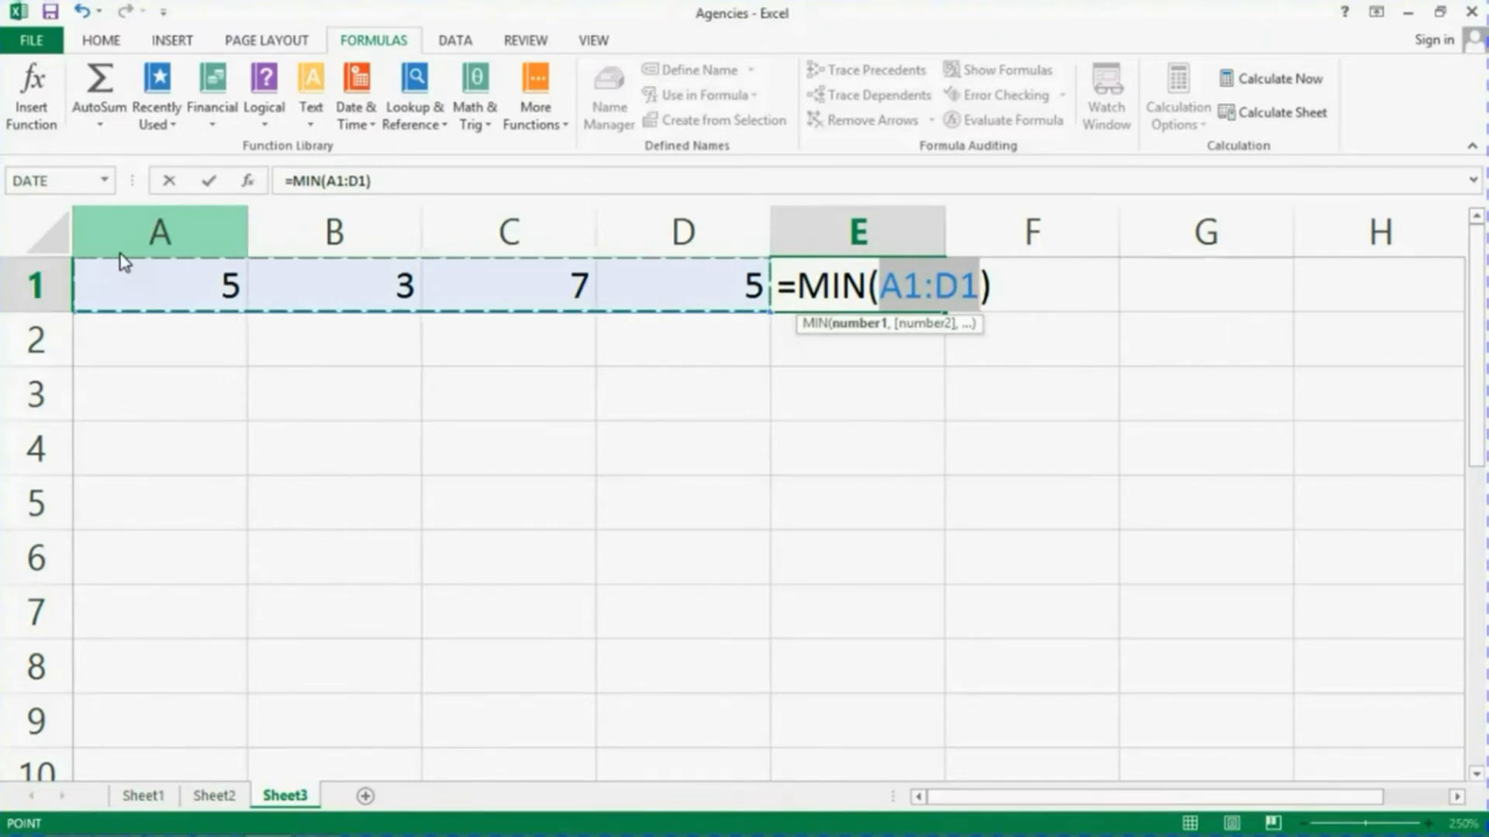
{"action": "key", "text": "Return"}
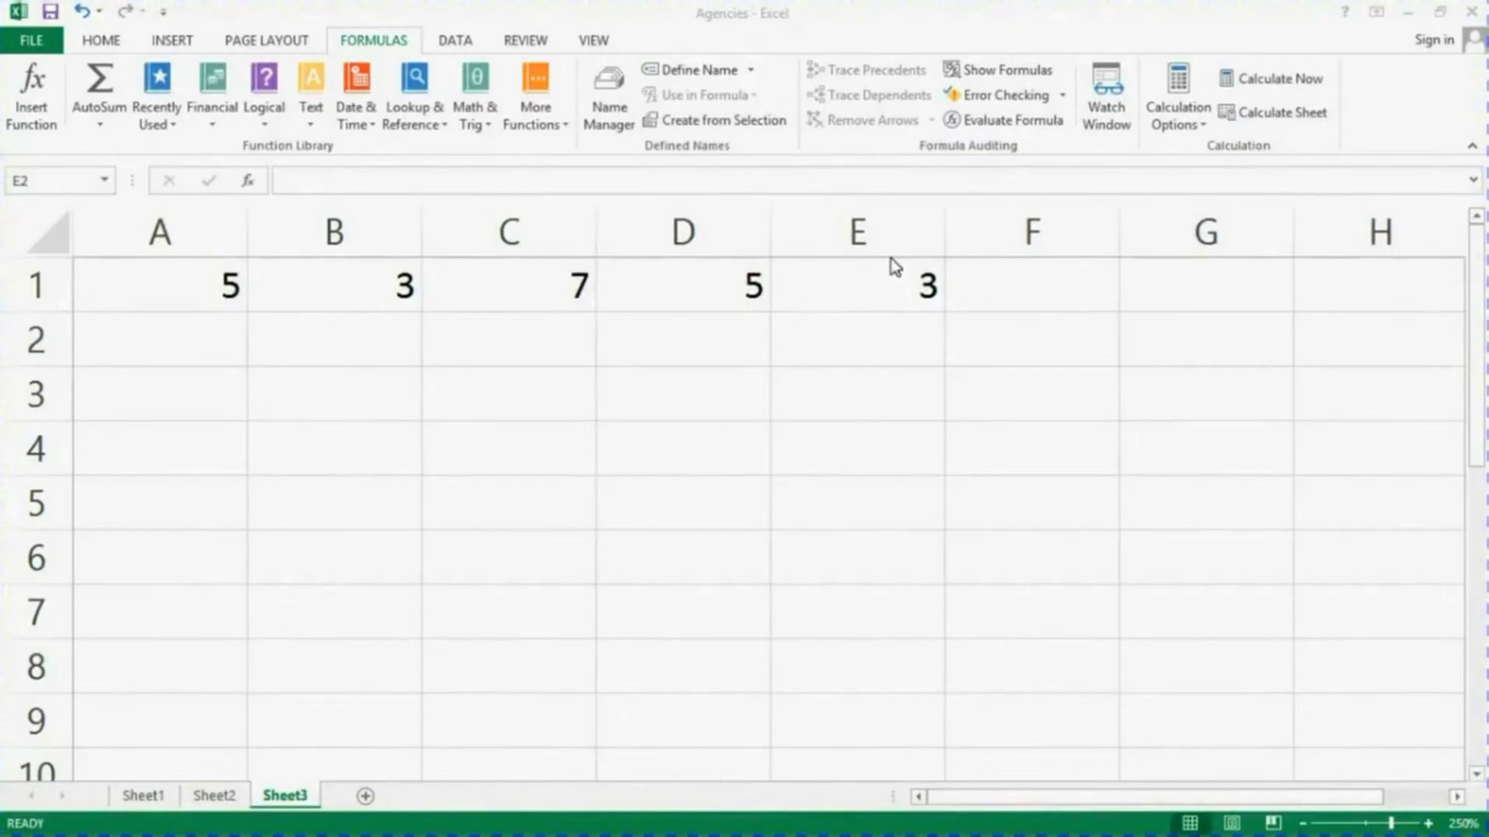
{"action": "left_click", "coordinate": [894, 288]}
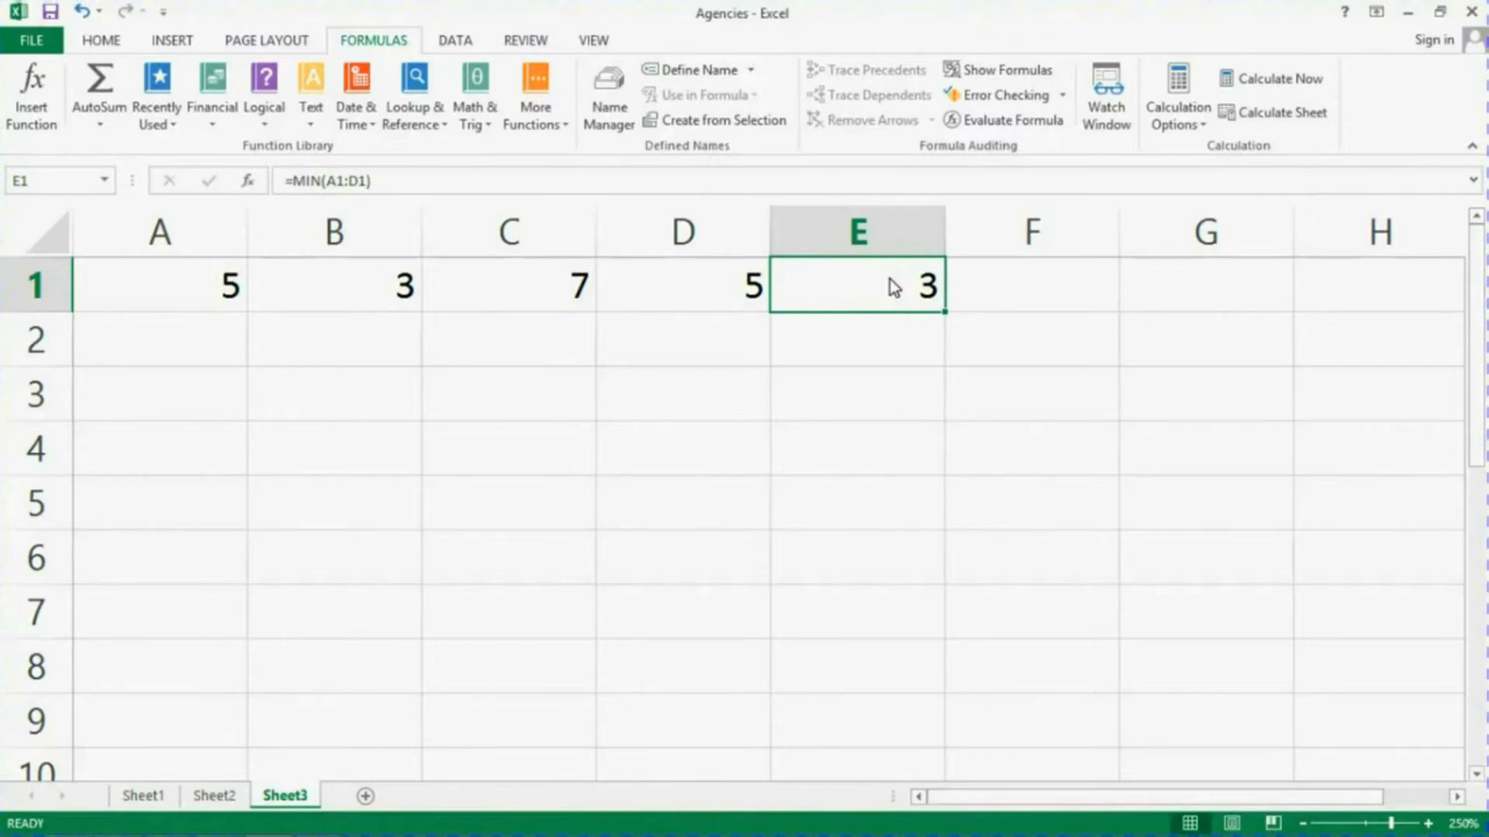
{"action": "key", "text": "Delete"}
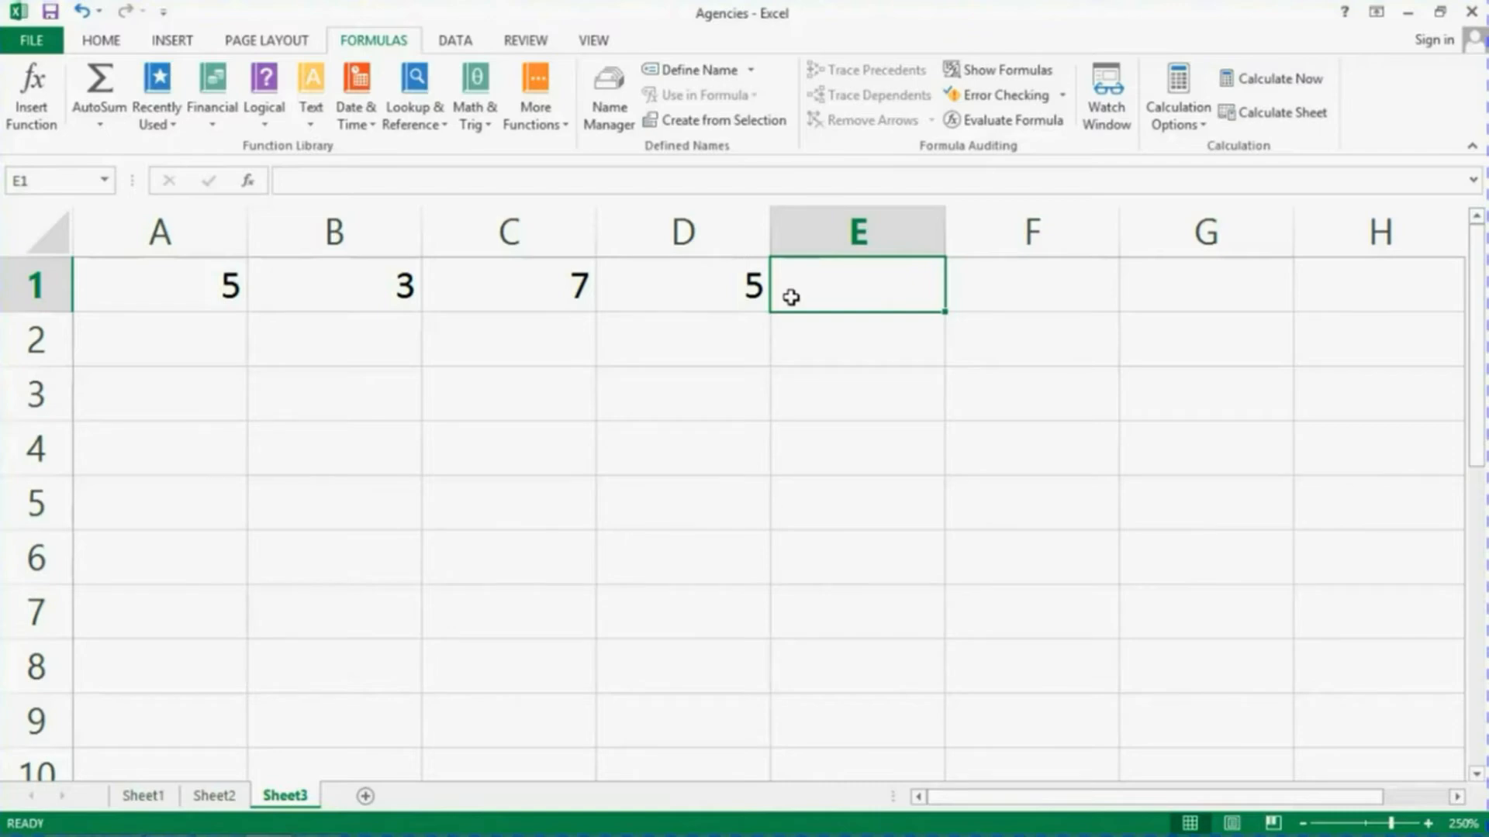
- Enter the multiplication formula =C1*D1 in cell E1 of Sheet3
{"action": "type", "text": "="}
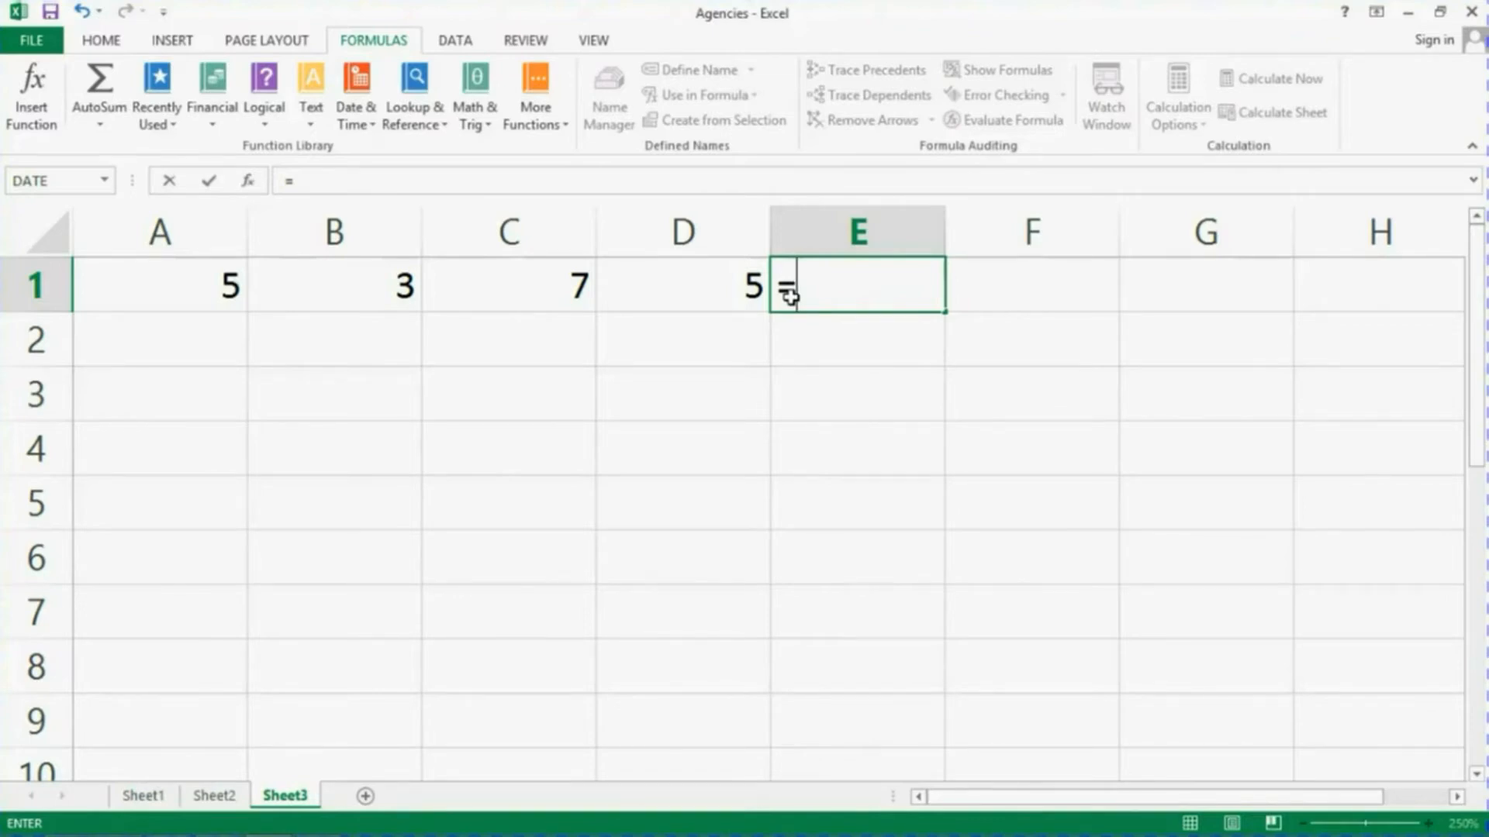
{"action": "type", "text": "C1"}
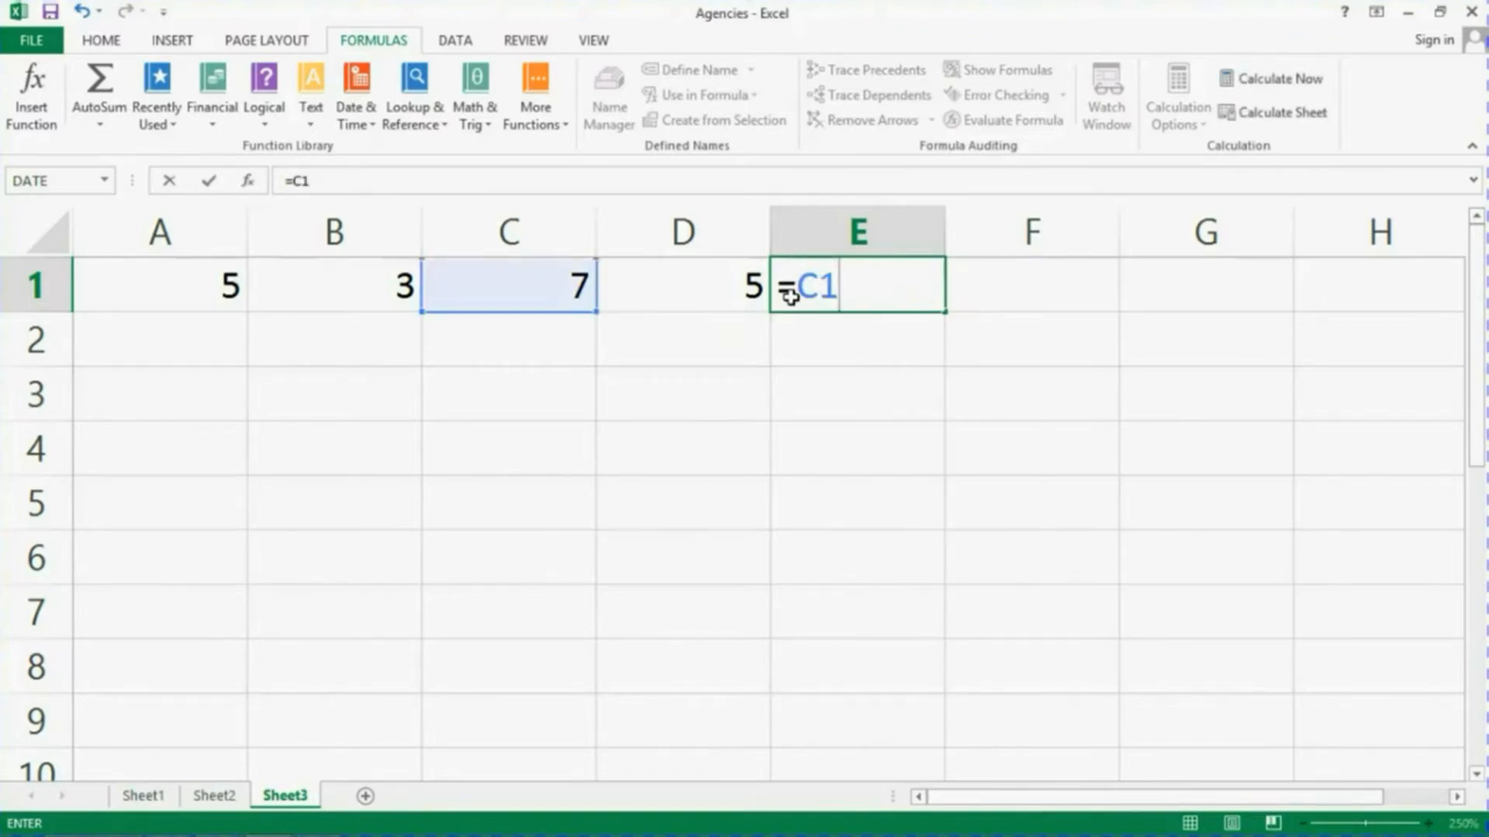
{"action": "type", "text": "*D1"}
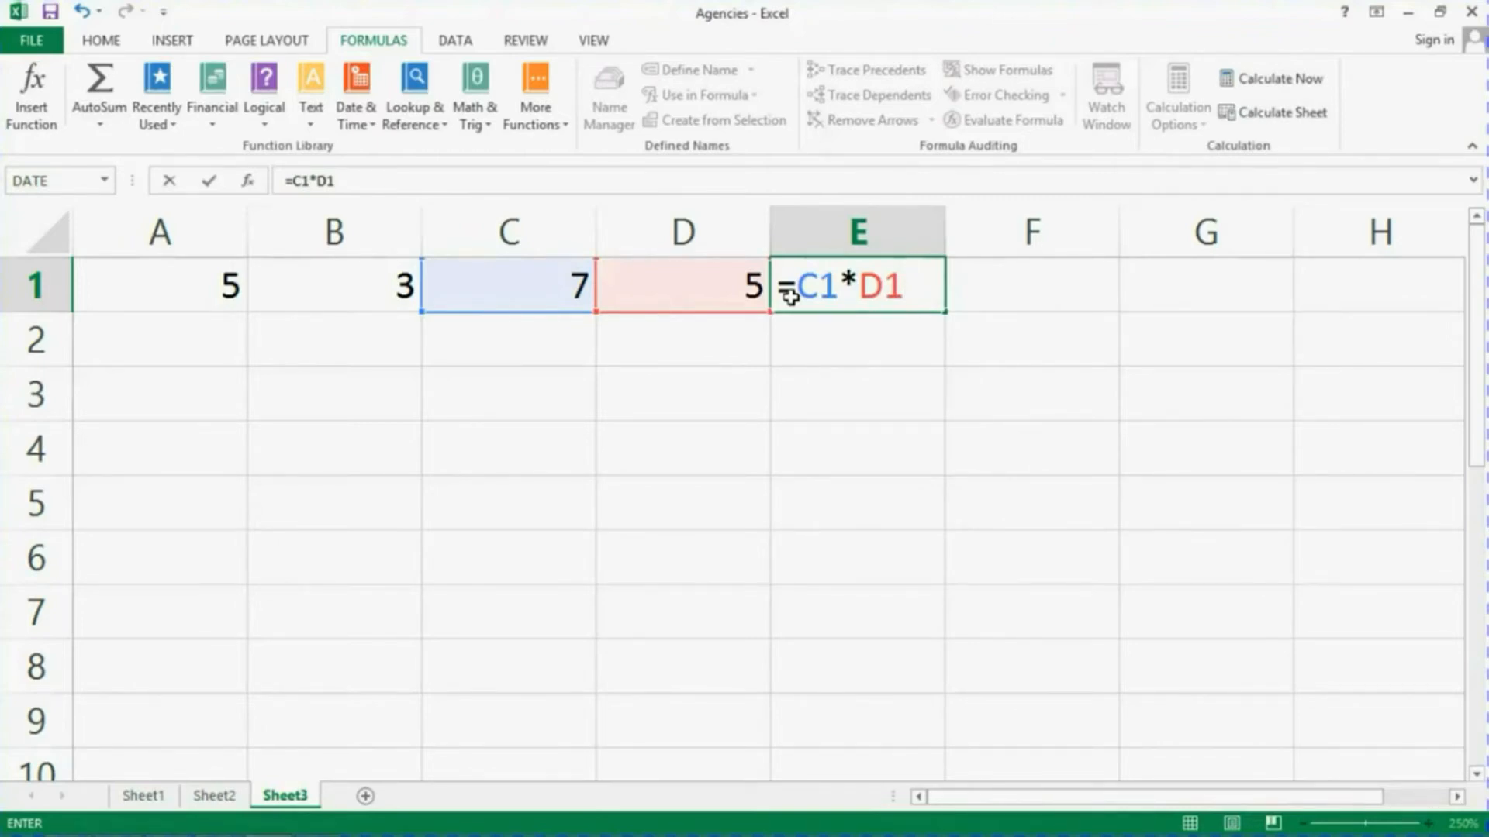
{"action": "key", "text": "Return"}
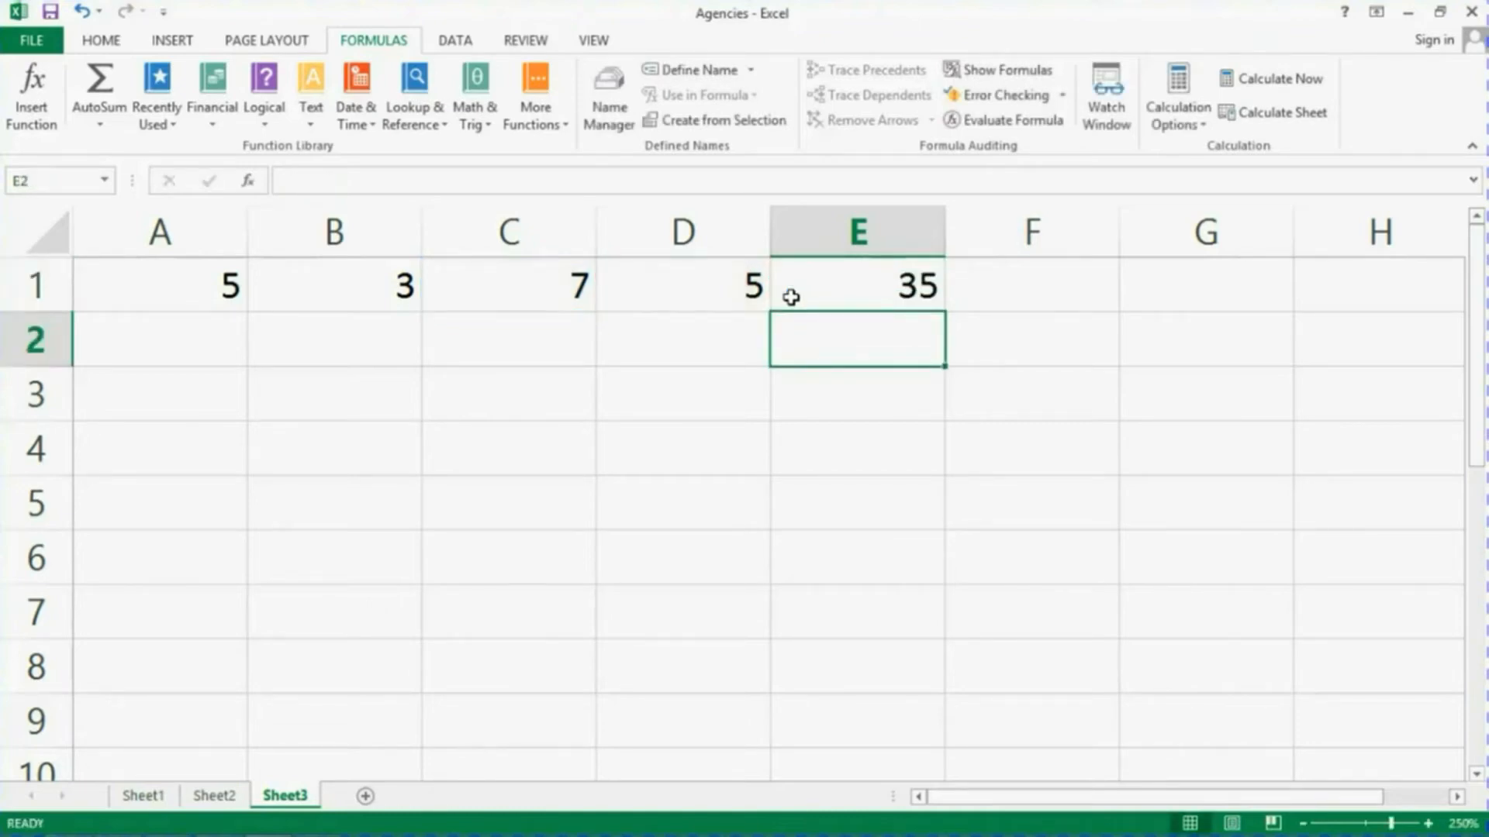
- Change the operator in cell E1's formula to division so it reads =C1/D1
{"action": "left_click", "coordinate": [818, 289]}
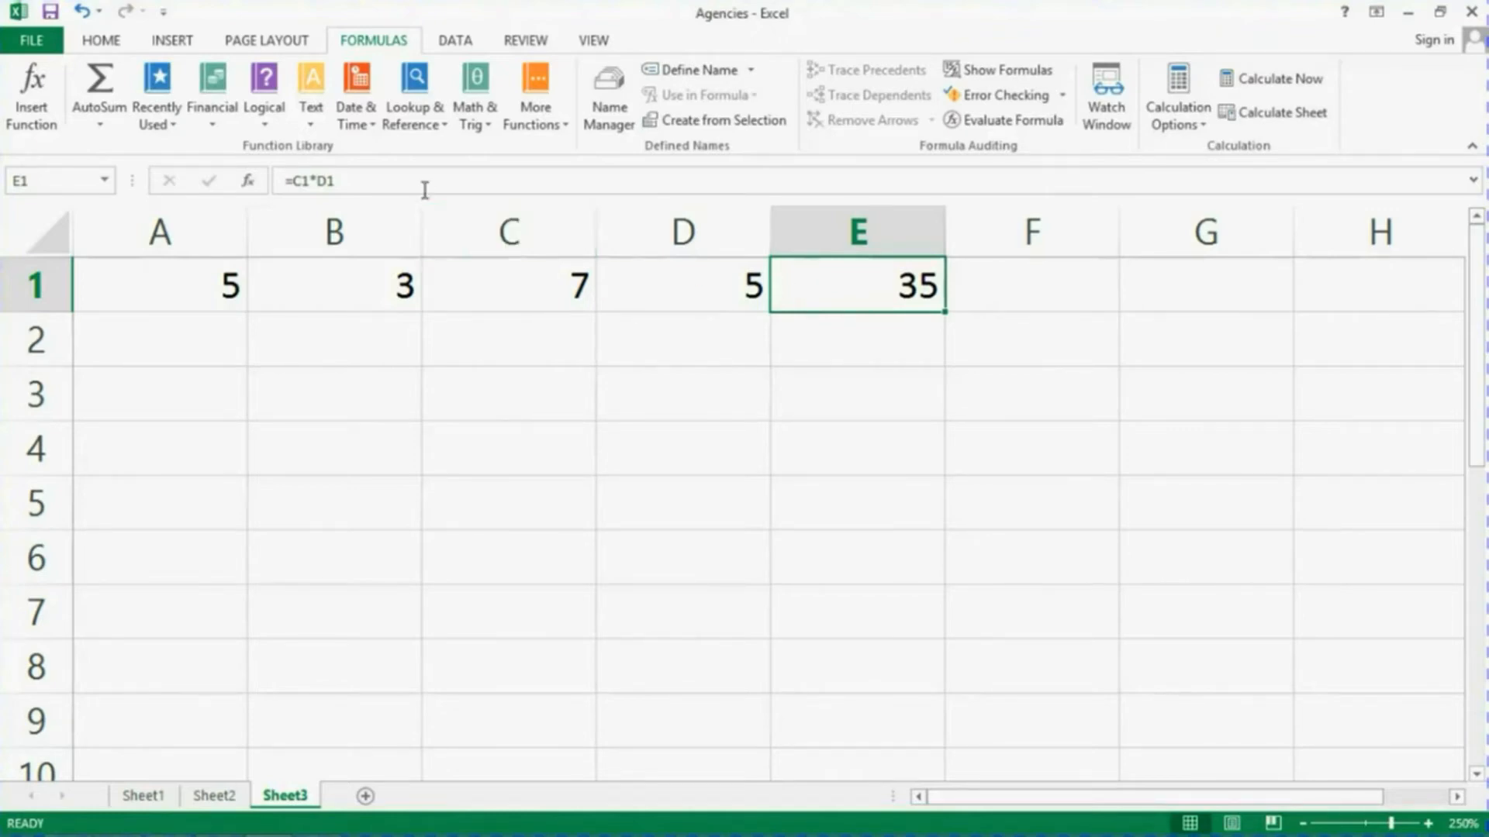
{"action": "left_click", "coordinate": [315, 181]}
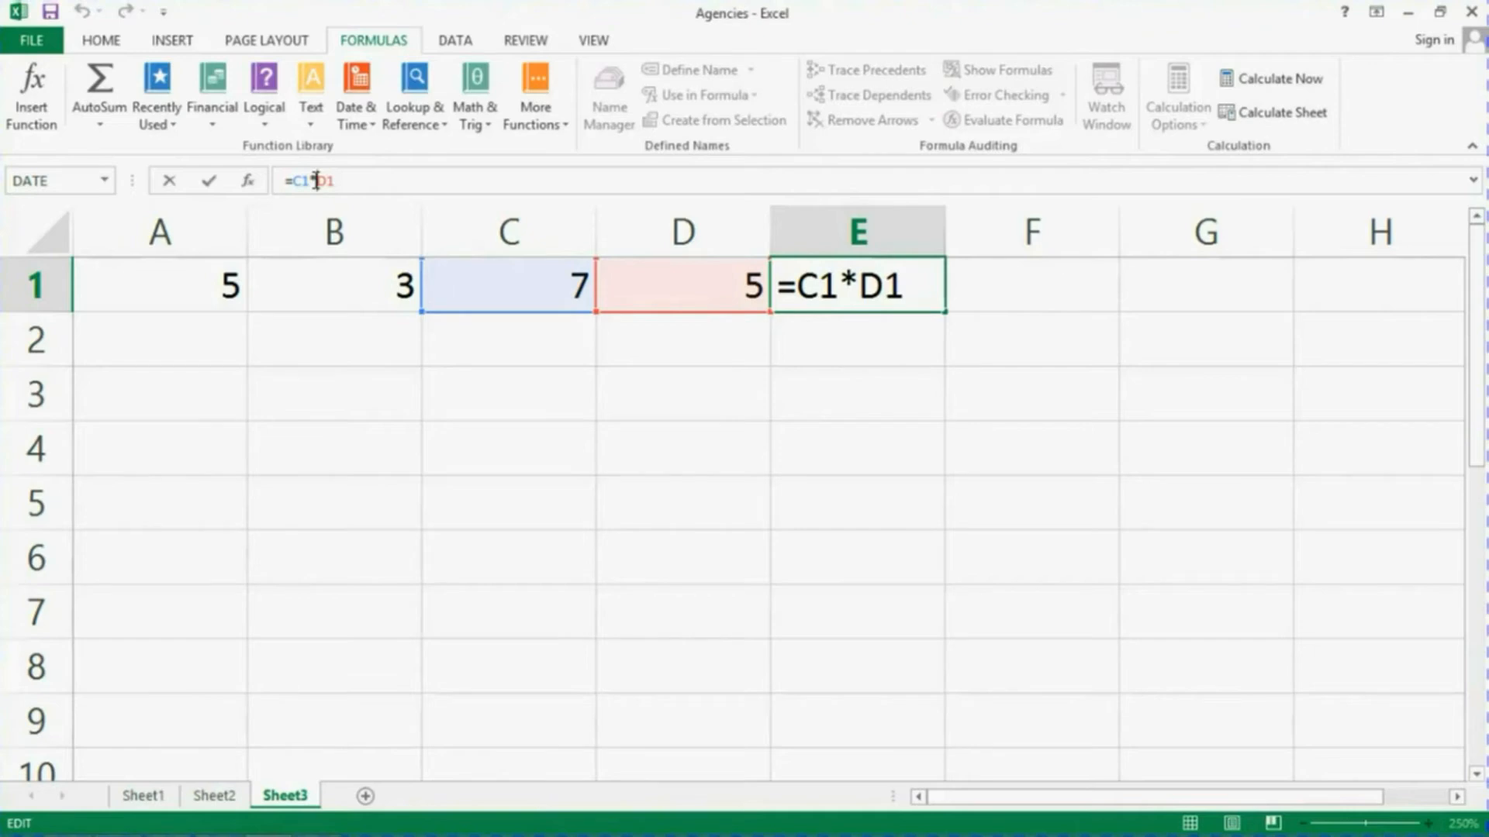
{"action": "key", "text": "BackSpace"}
{"action": "type", "text": "/"}
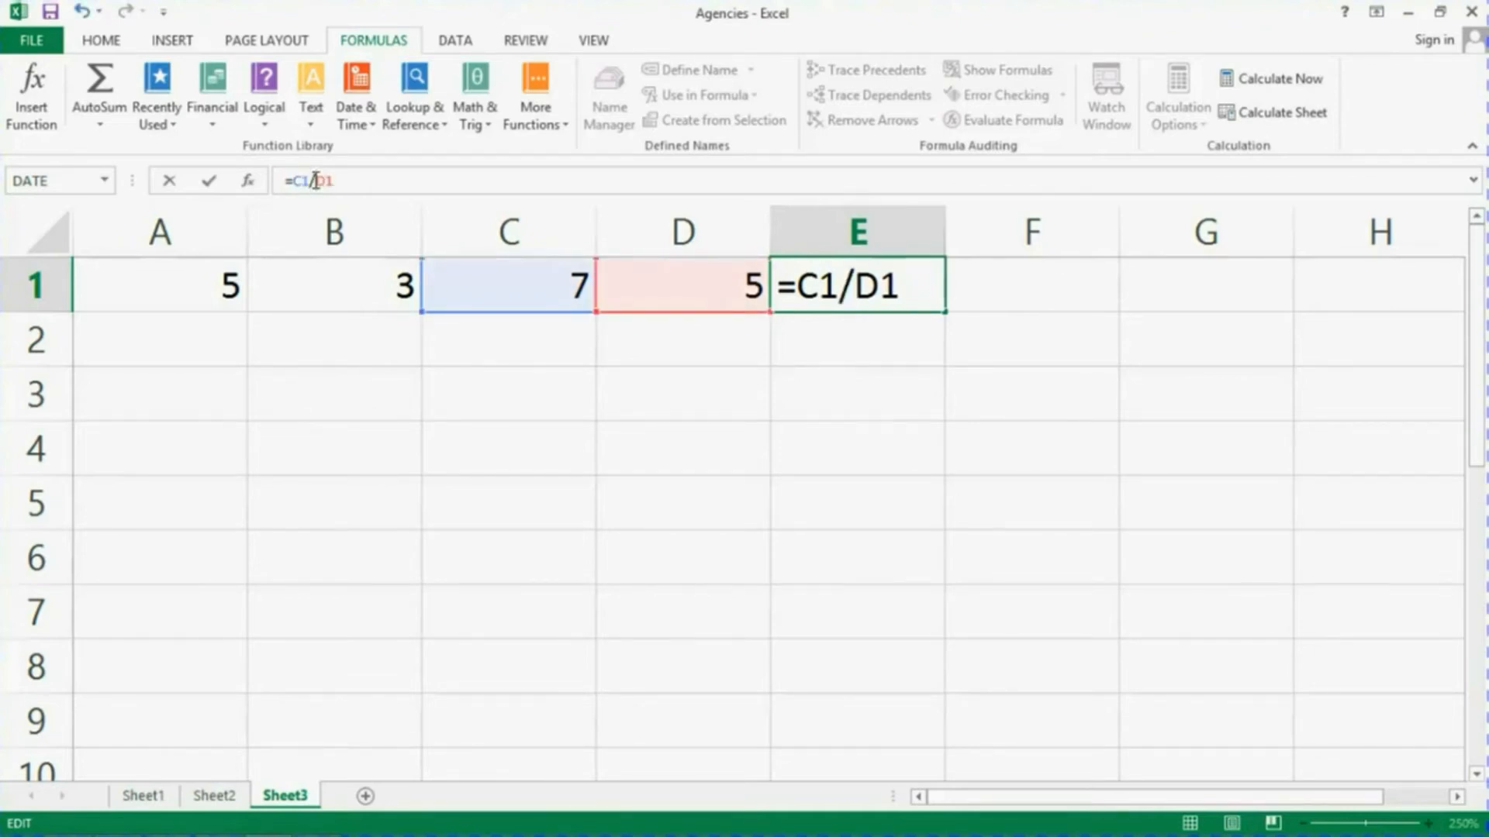
{"action": "key", "text": "Return"}
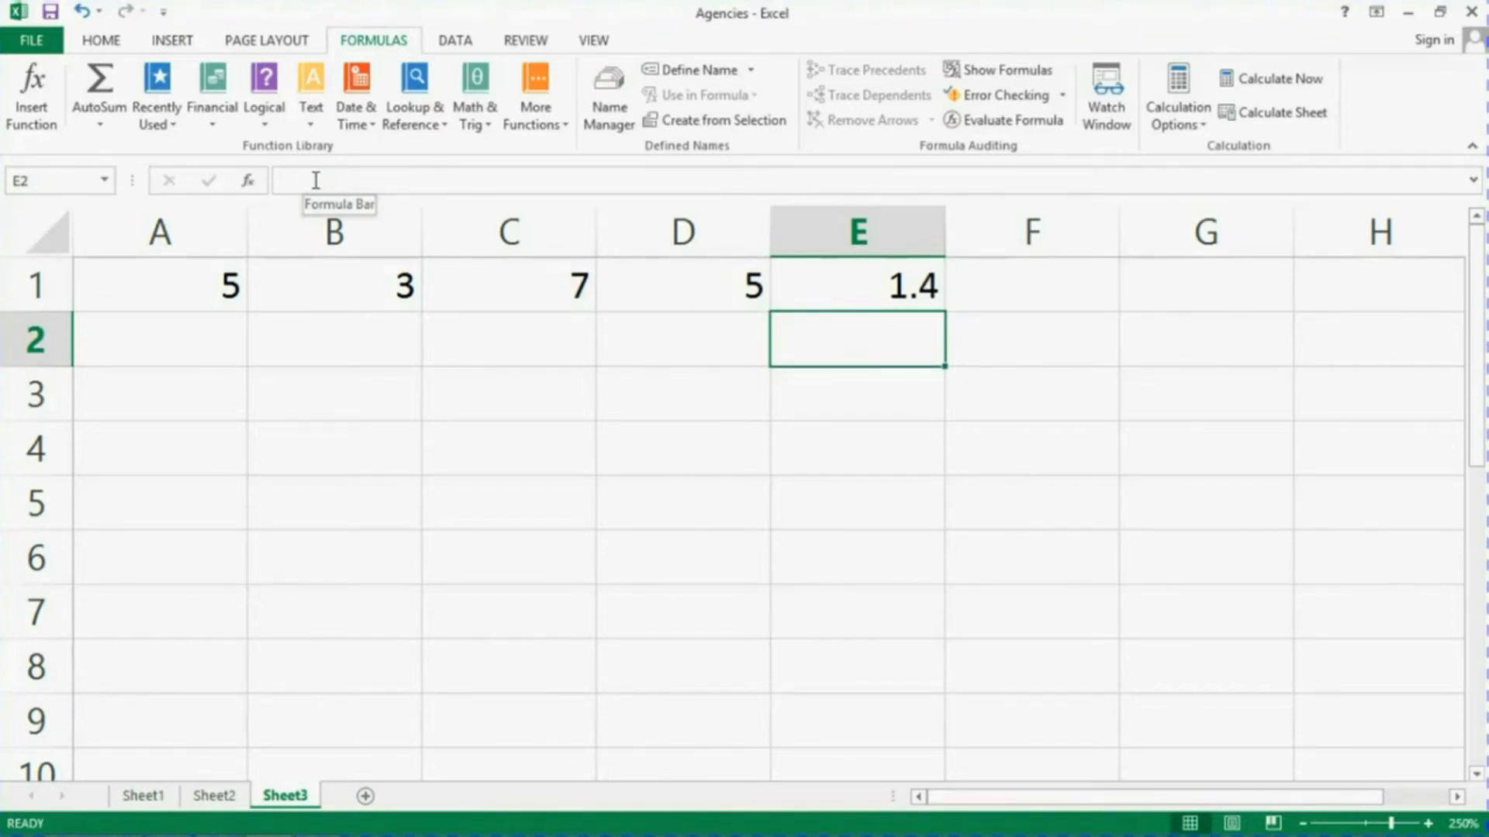
- Change the operator in cell E1's formula to addition so it reads =C1+D1
{"action": "left_click", "coordinate": [829, 294]}
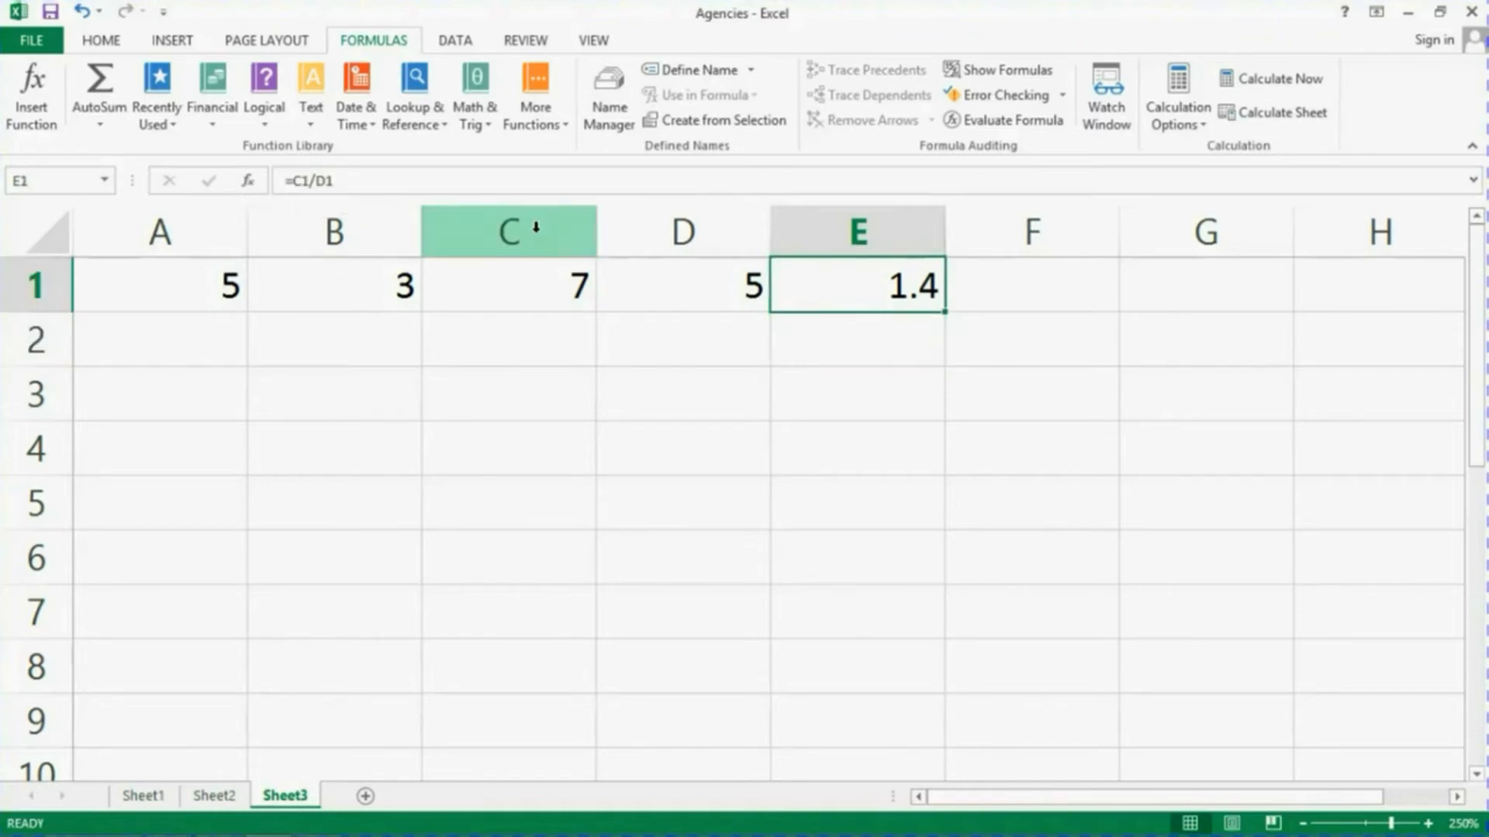
{"action": "left_click", "coordinate": [312, 180]}
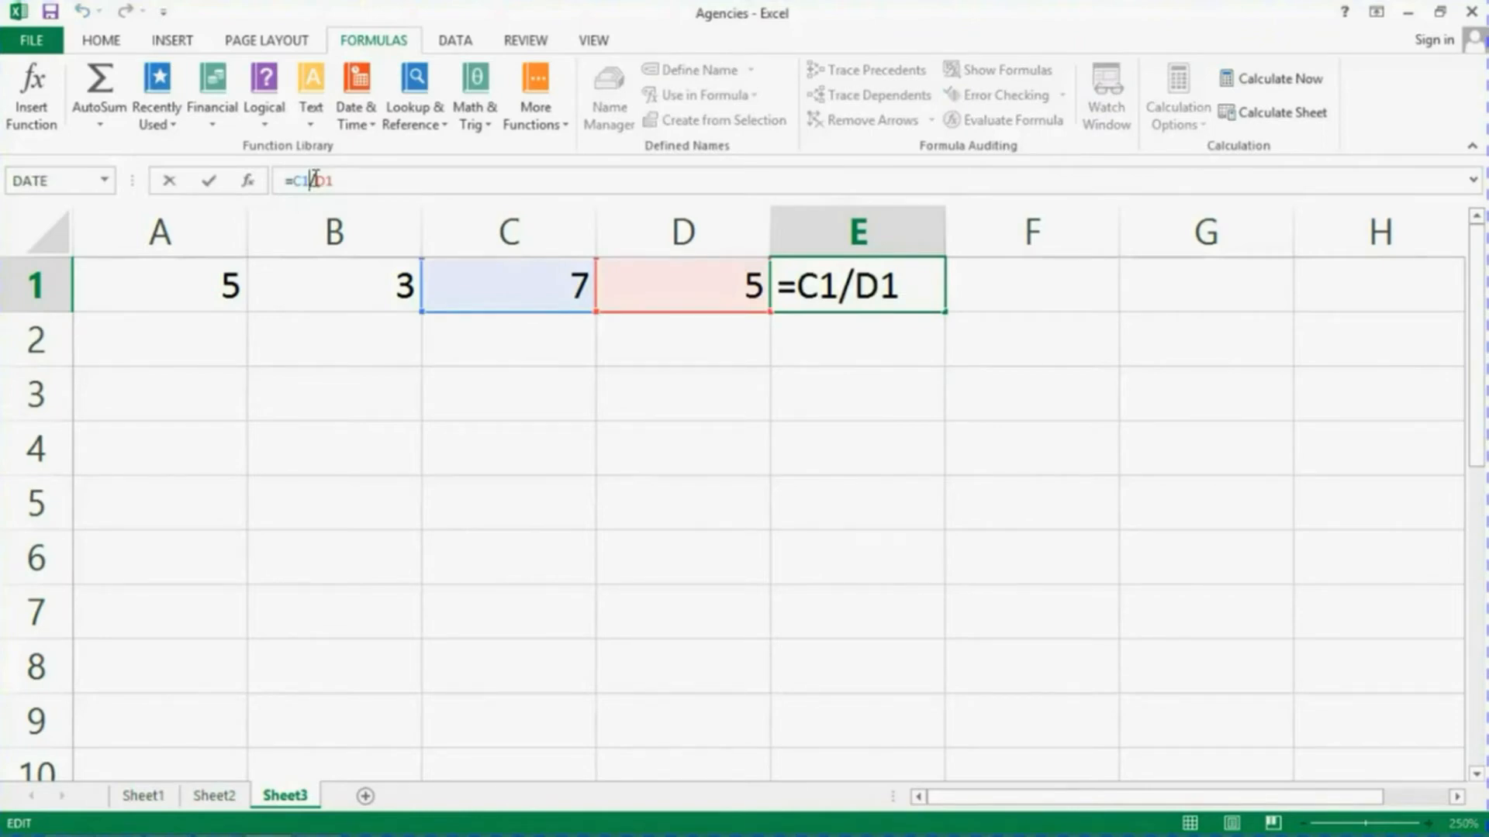
{"action": "key", "text": "BackSpace"}
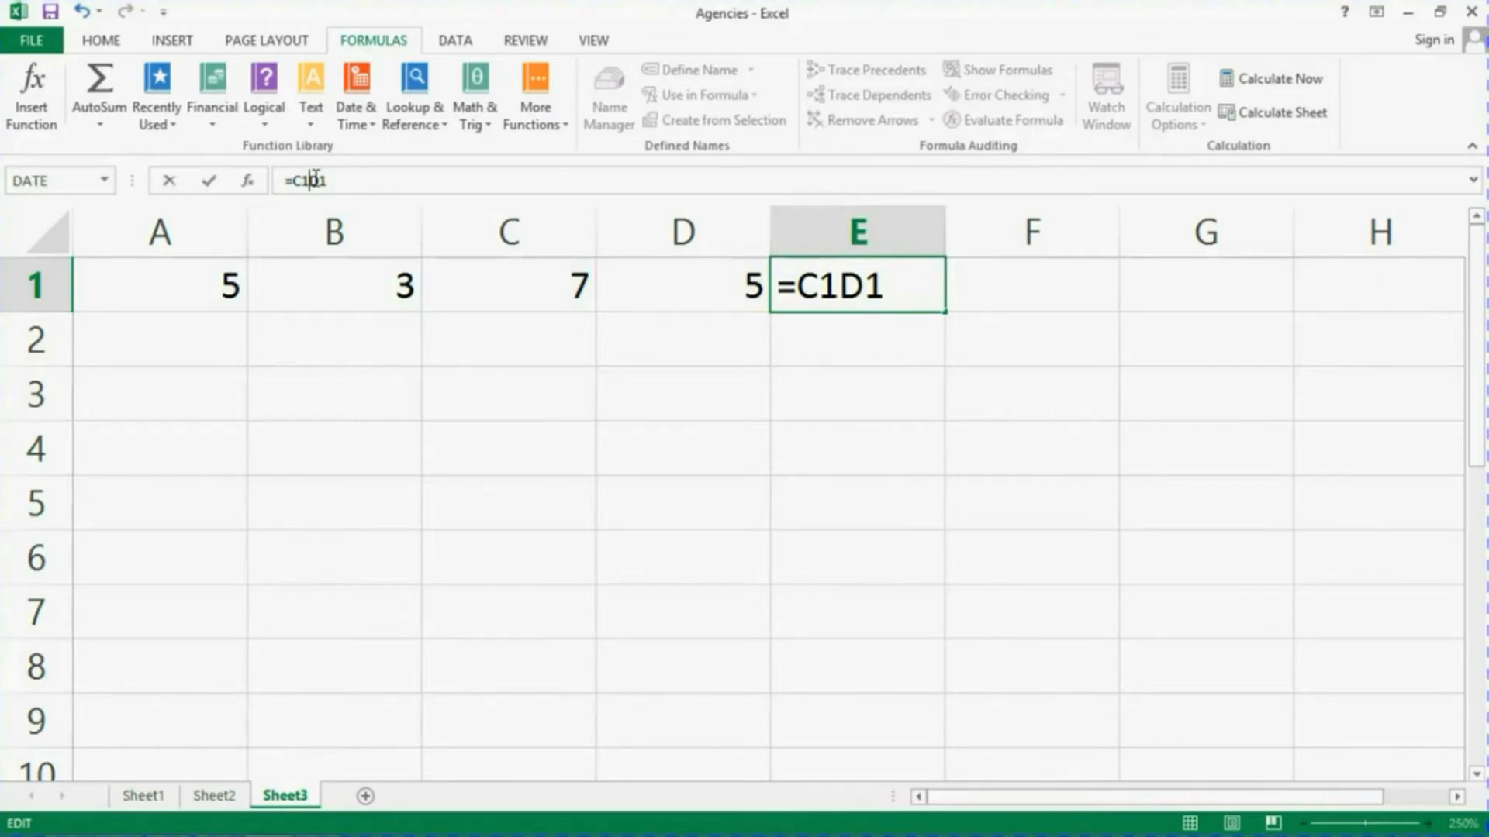
{"action": "type", "text": "+"}
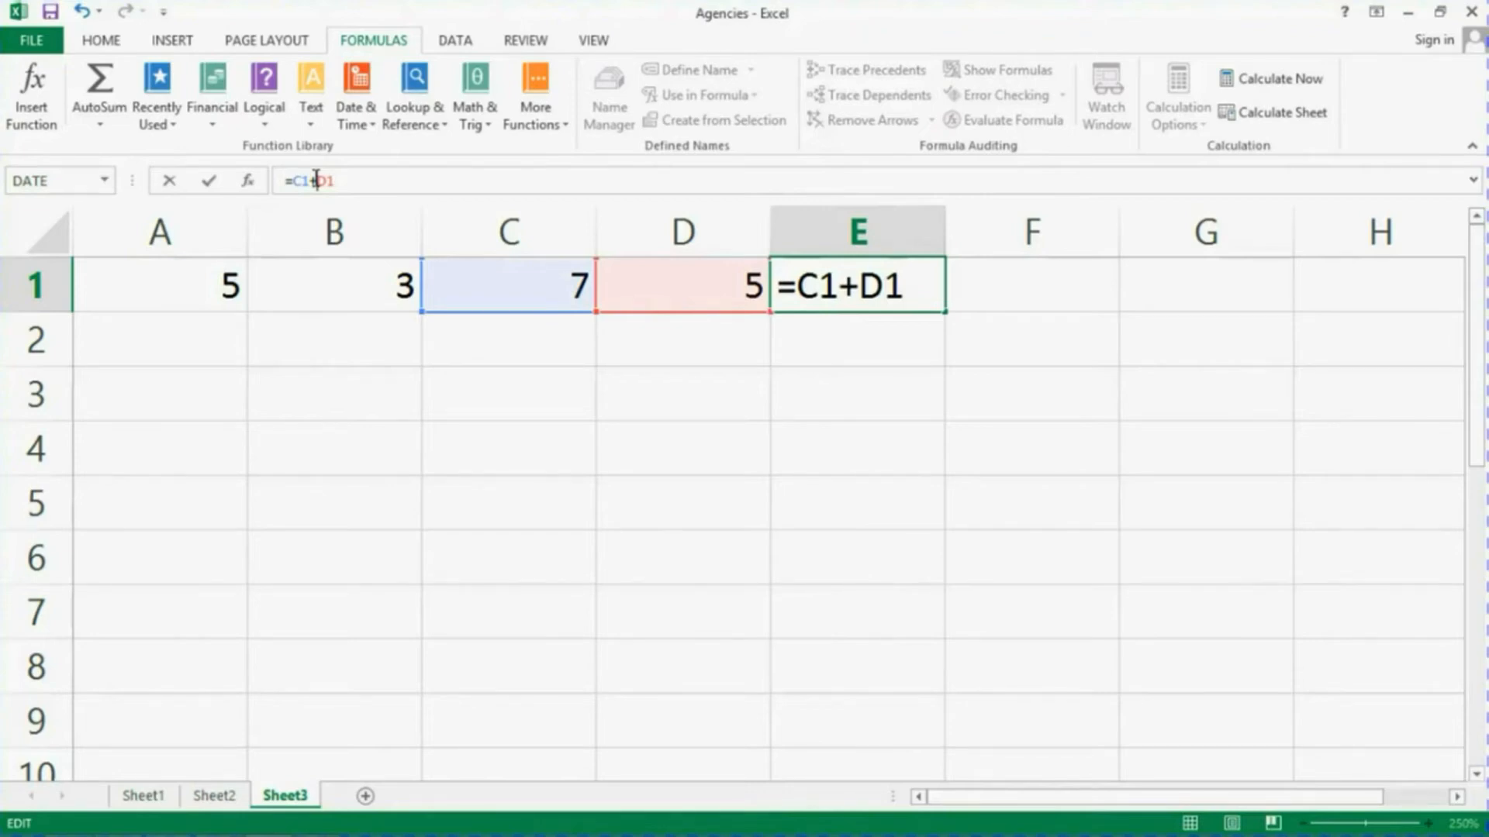
{"action": "key", "text": "Return"}
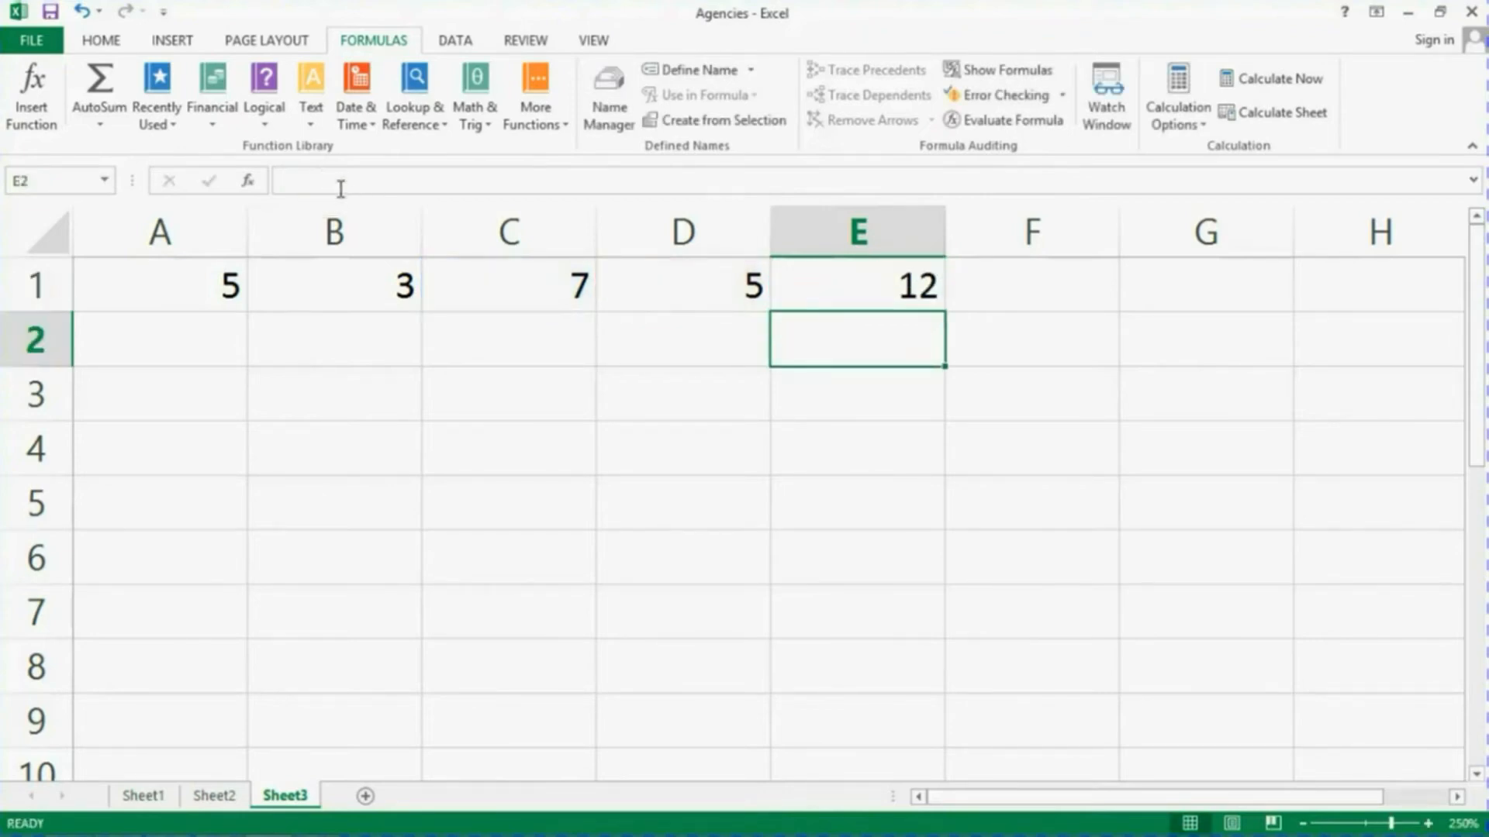
- Change cell E1's formula to the subtraction =C1-D1, and clear the cell after checking it
{"action": "left_click", "coordinate": [814, 290]}
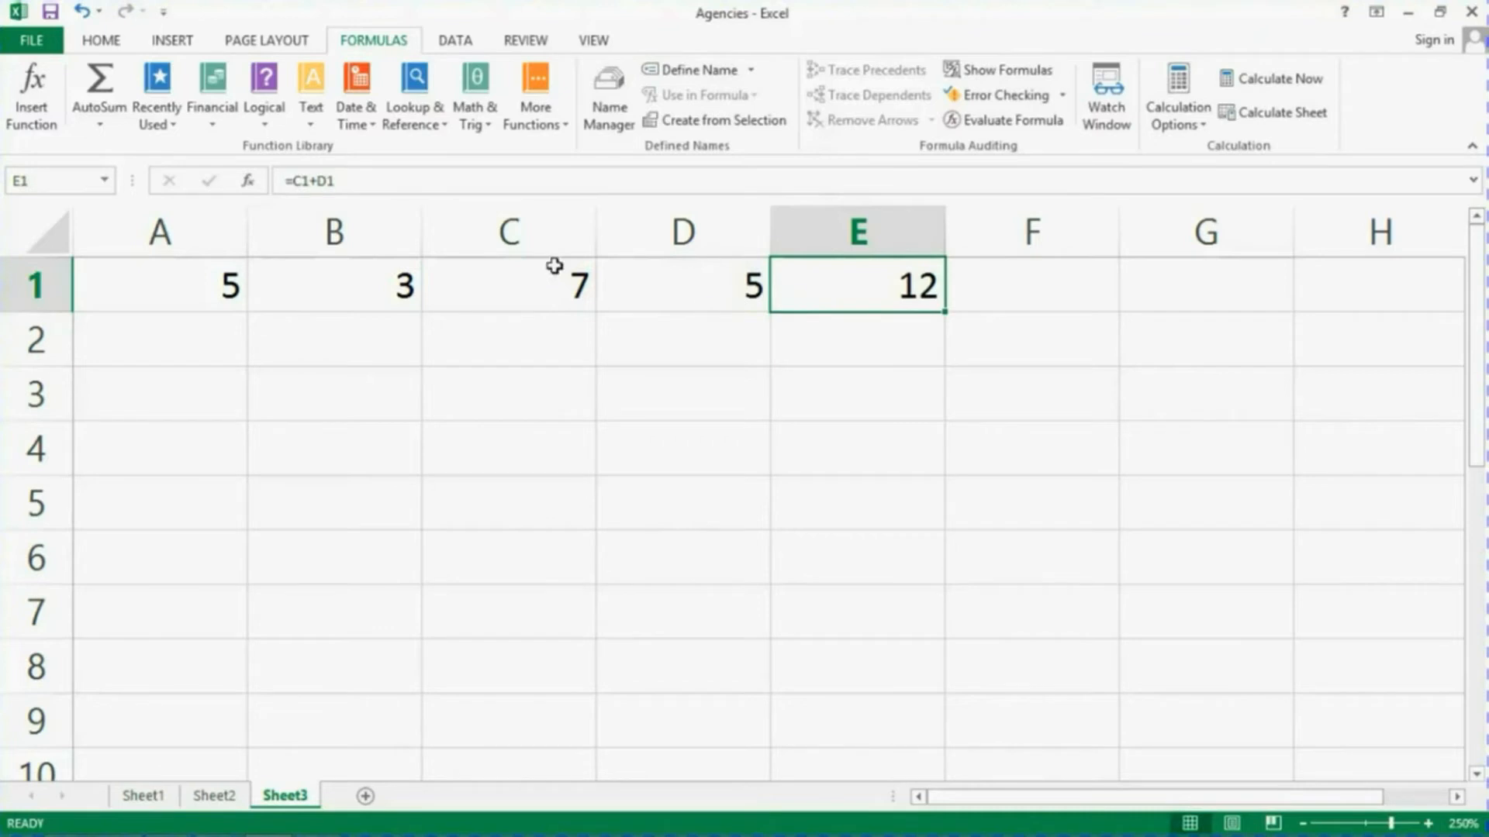
{"action": "left_click", "coordinate": [317, 181]}
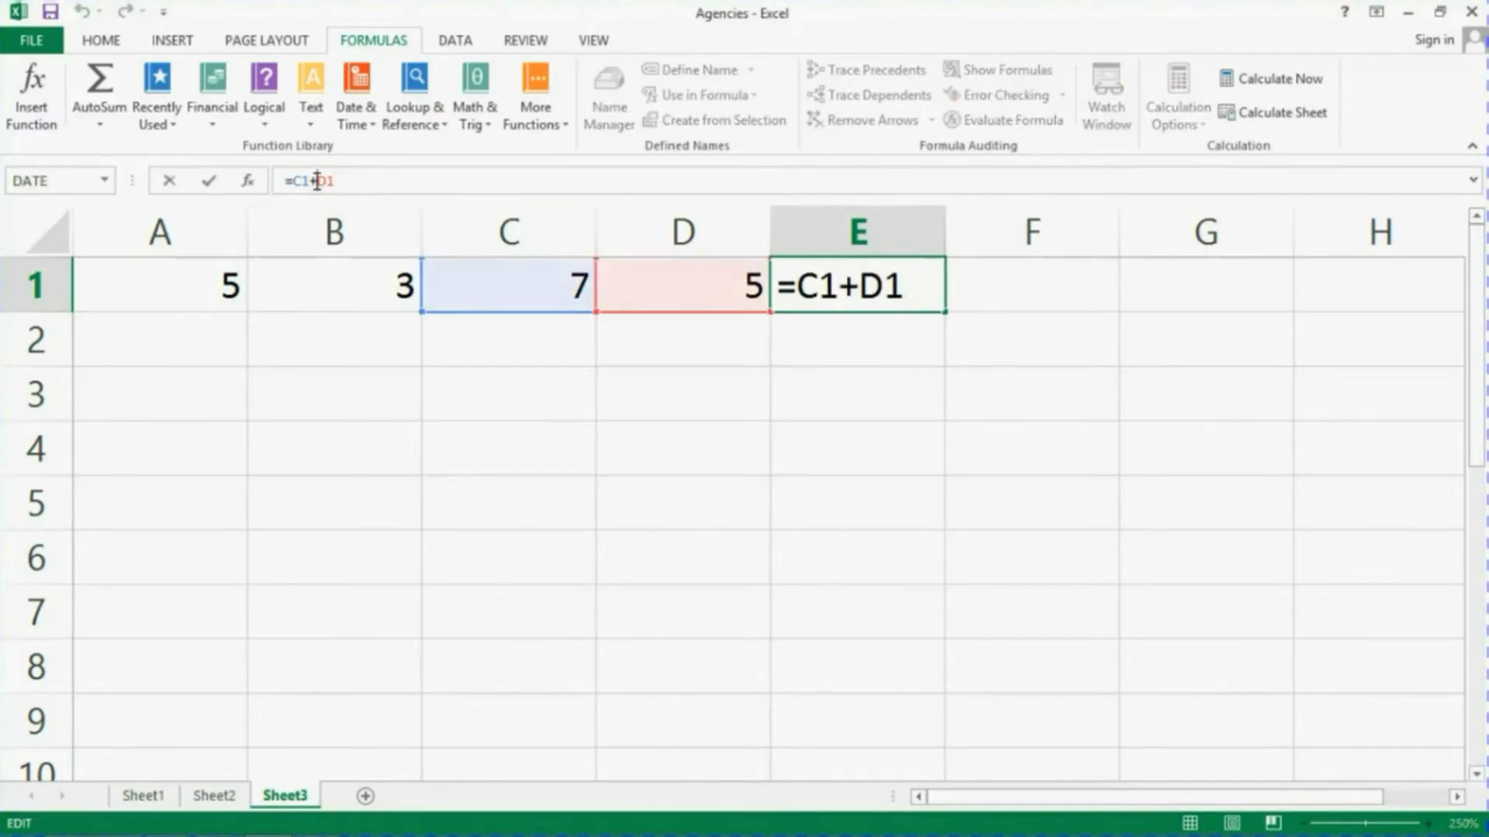
{"action": "key", "text": "BackSpace"}
{"action": "type", "text": "-"}
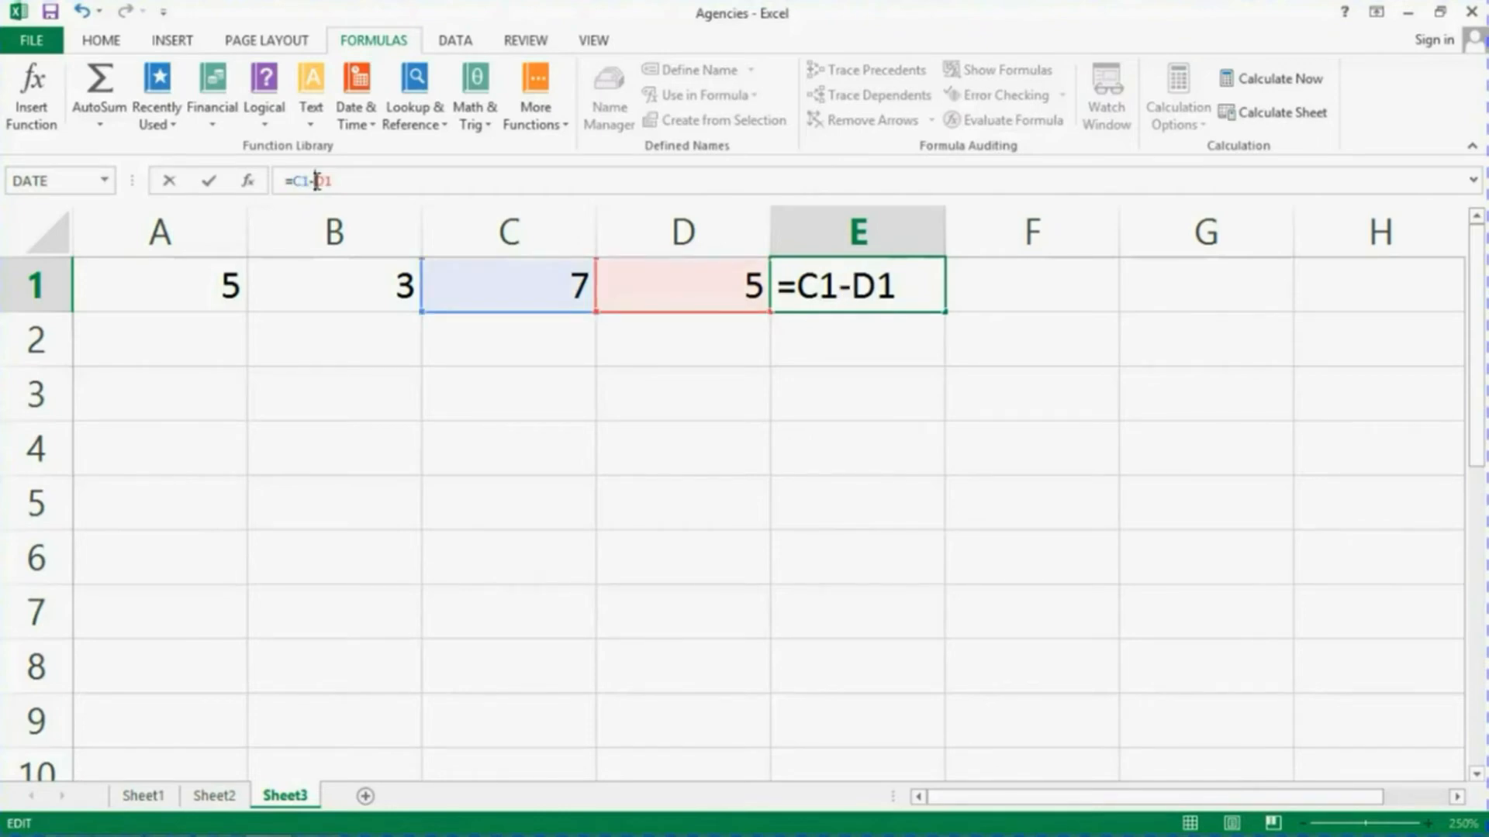
{"action": "key", "text": "Return"}
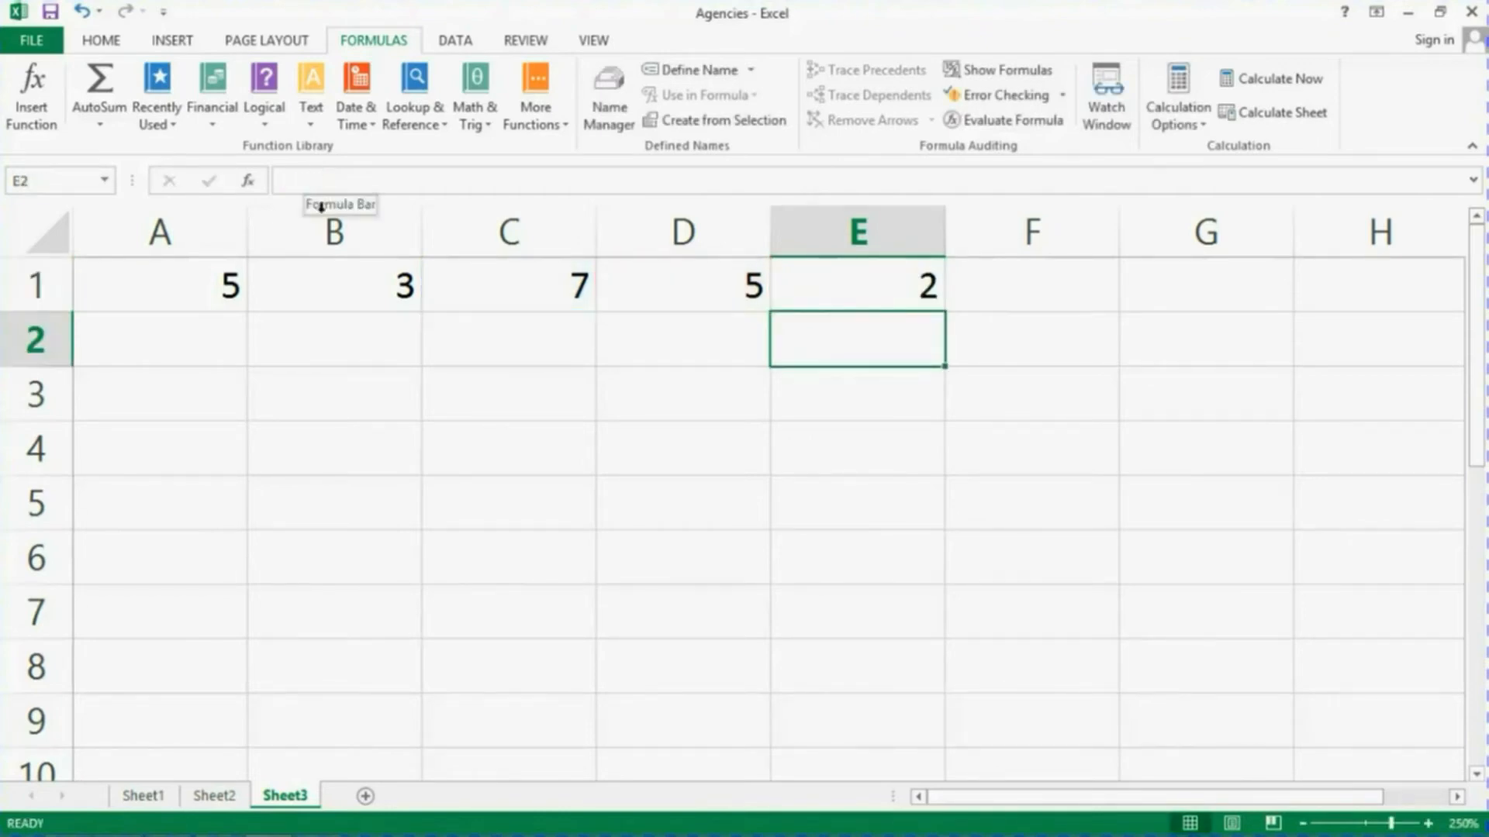
{"action": "left_click", "coordinate": [813, 279]}
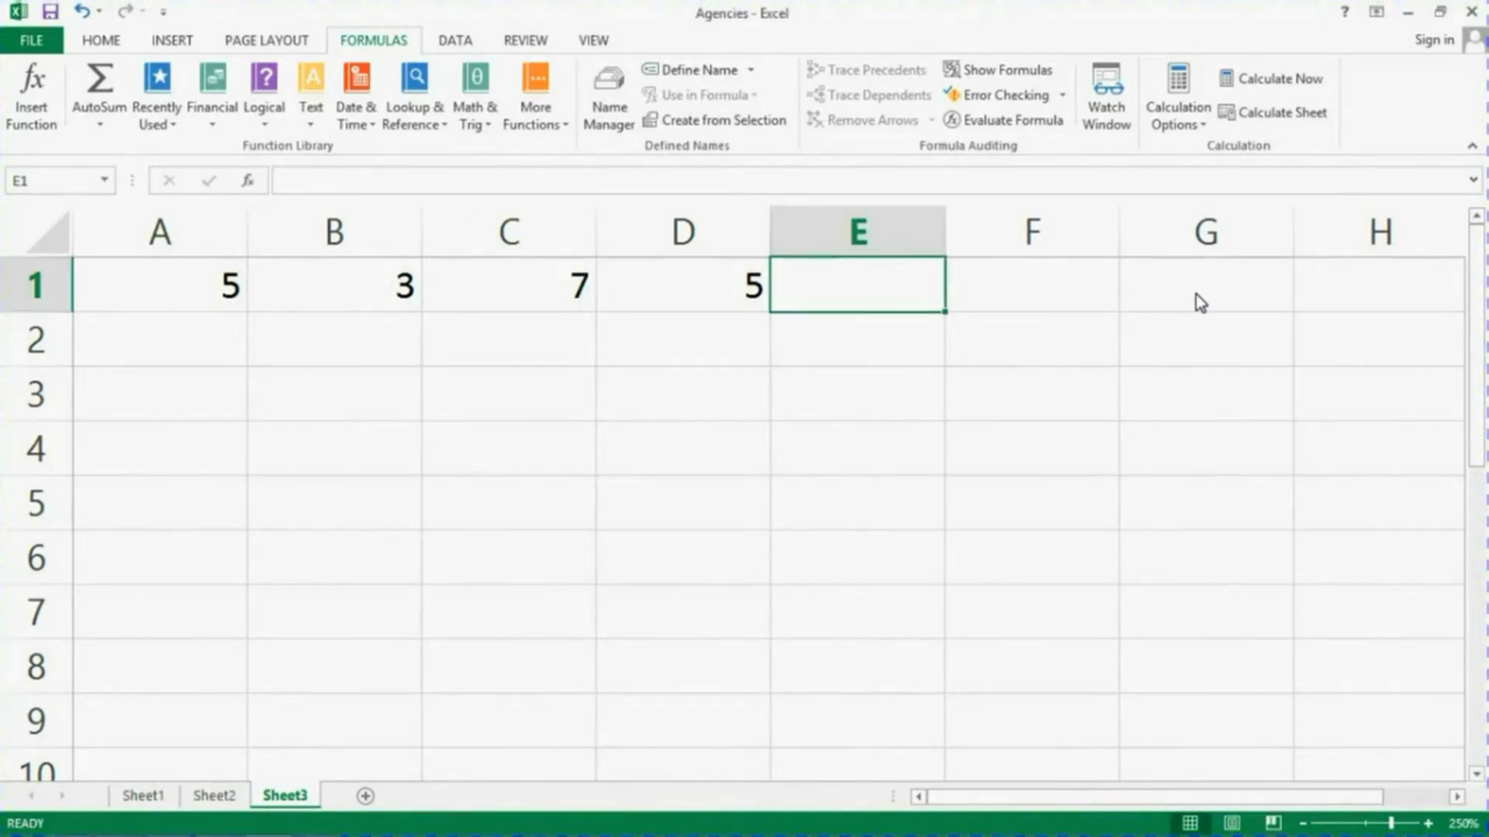
- Insert an AutoSum total in cell G1 and limit its range to A1:D1
{"action": "left_click", "coordinate": [1196, 295]}
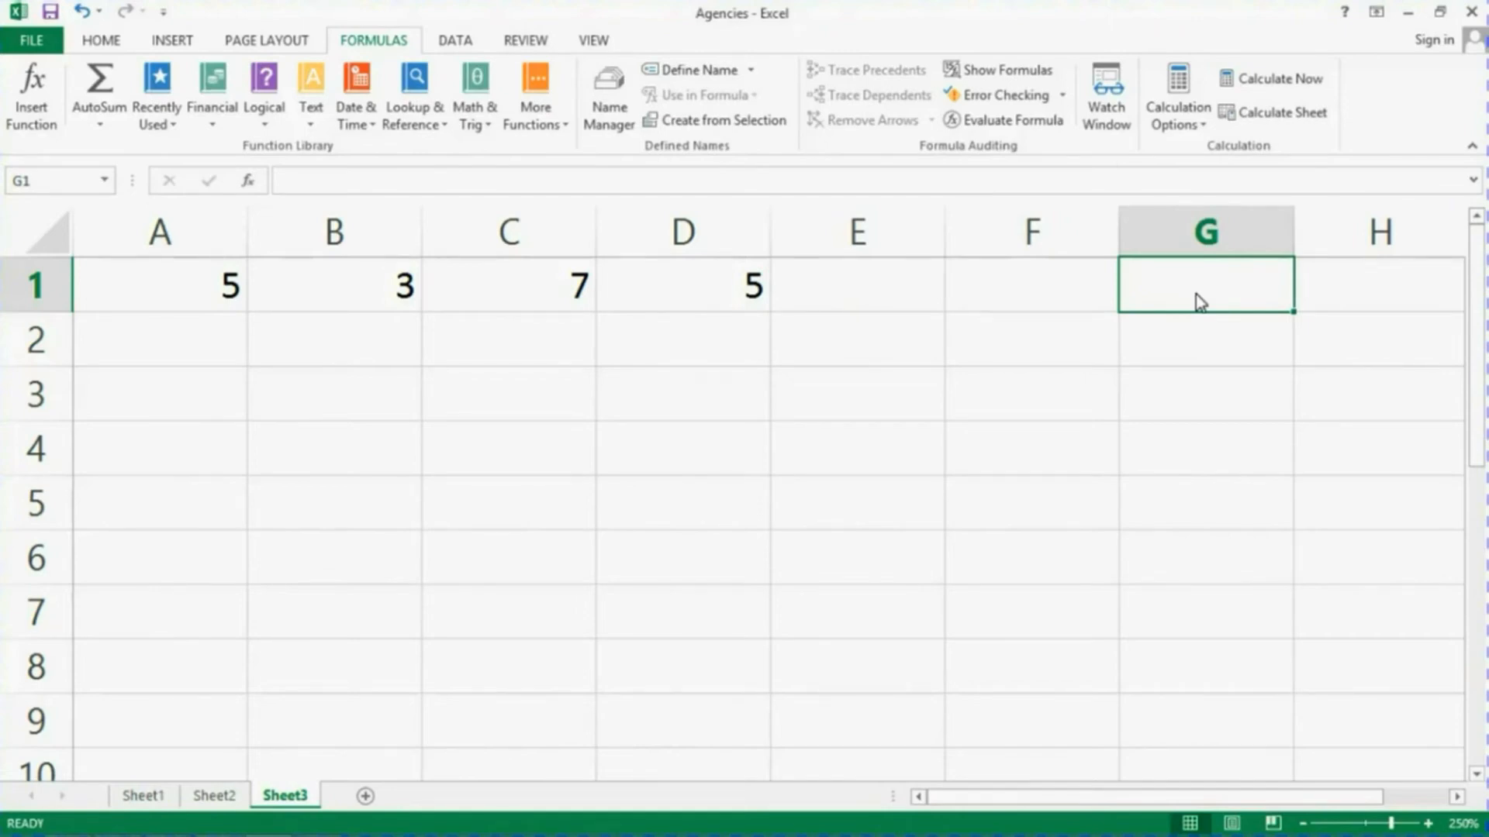
{"action": "left_click", "coordinate": [107, 78]}
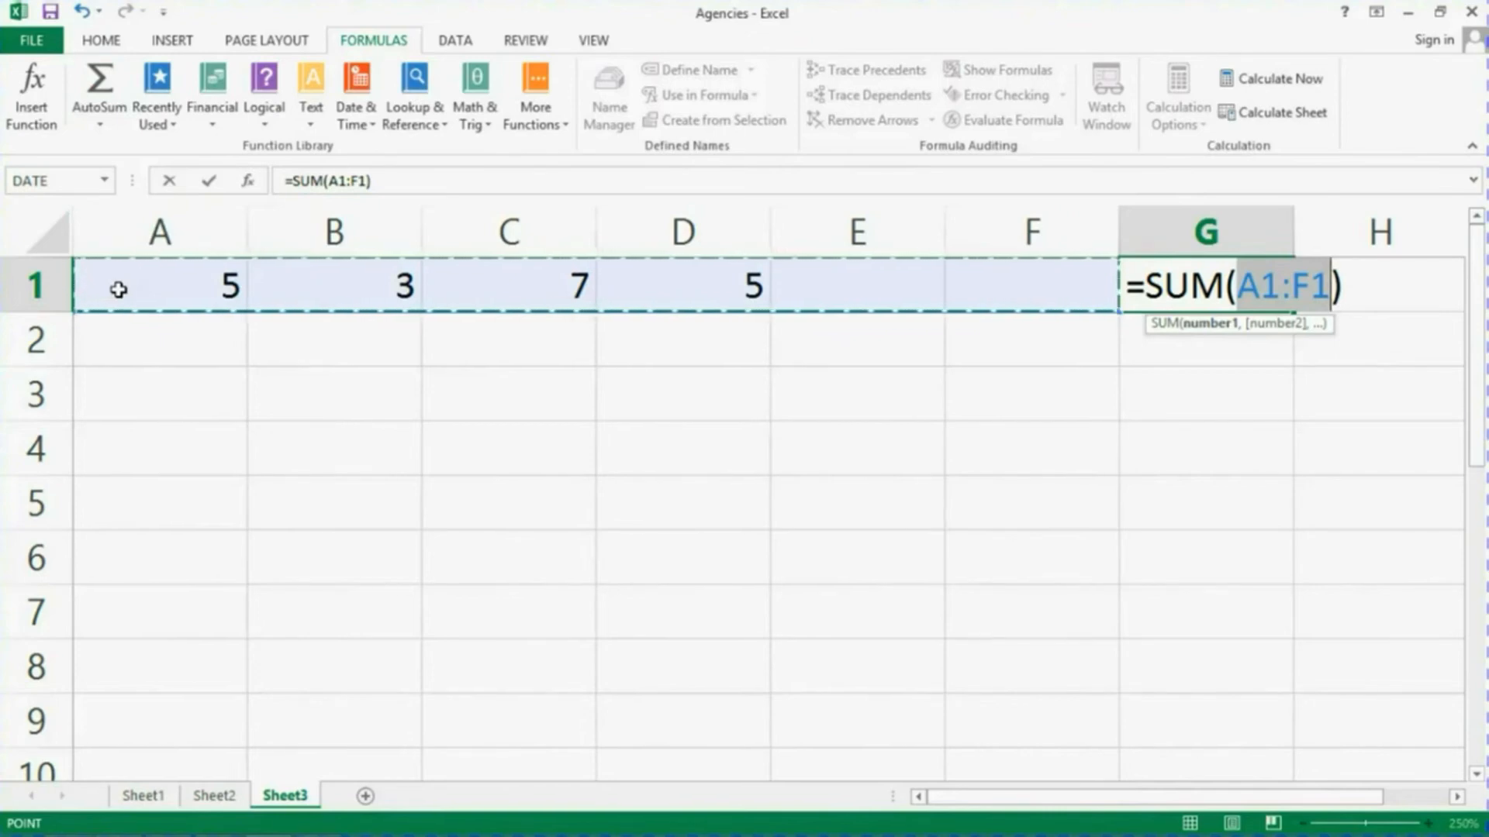
{"action": "left_click_drag", "start_coordinate": [118, 290], "coordinate": [635, 272]}
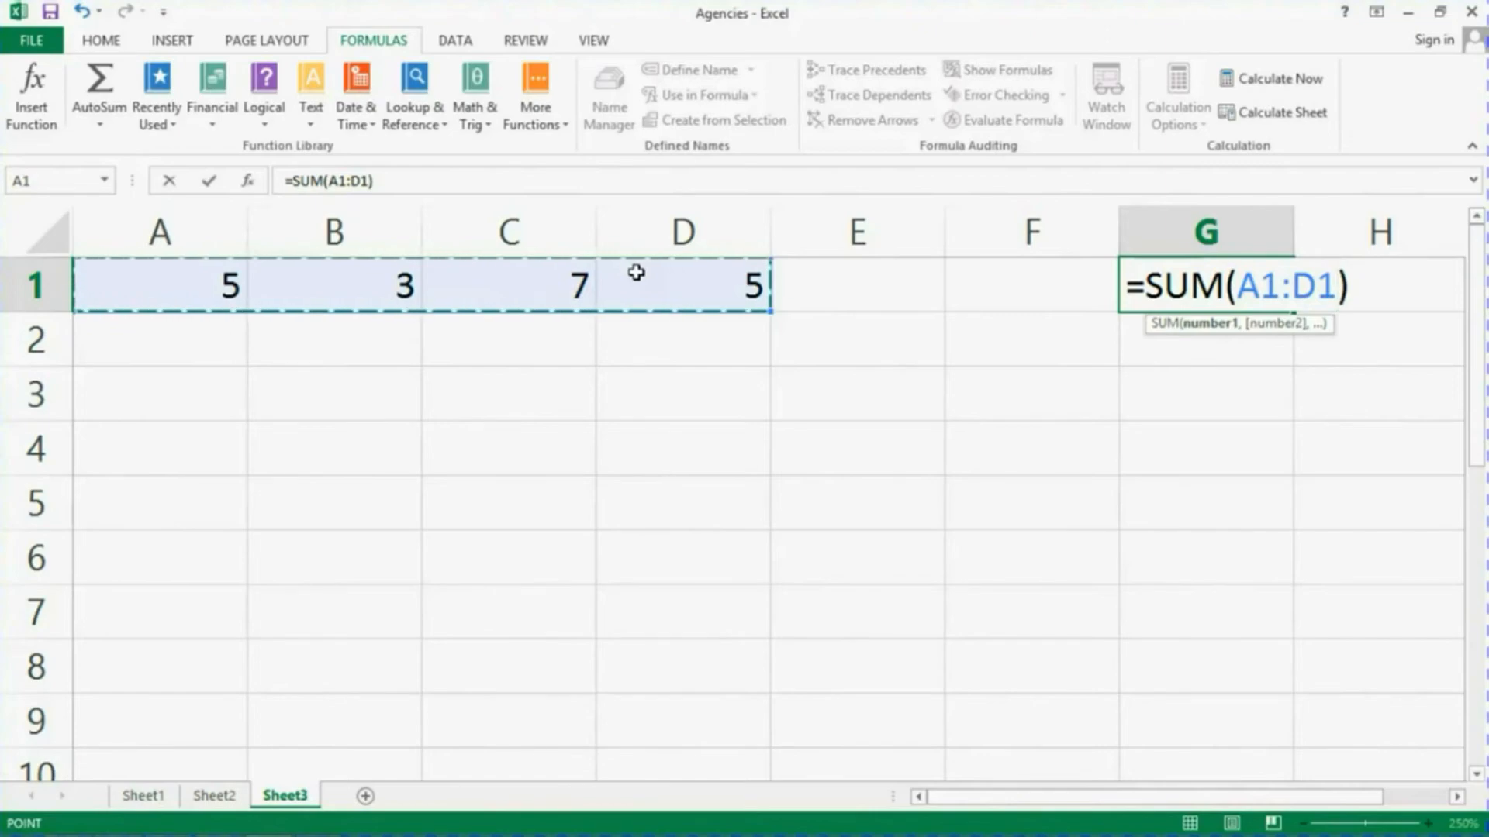
{"action": "key", "text": "Return"}
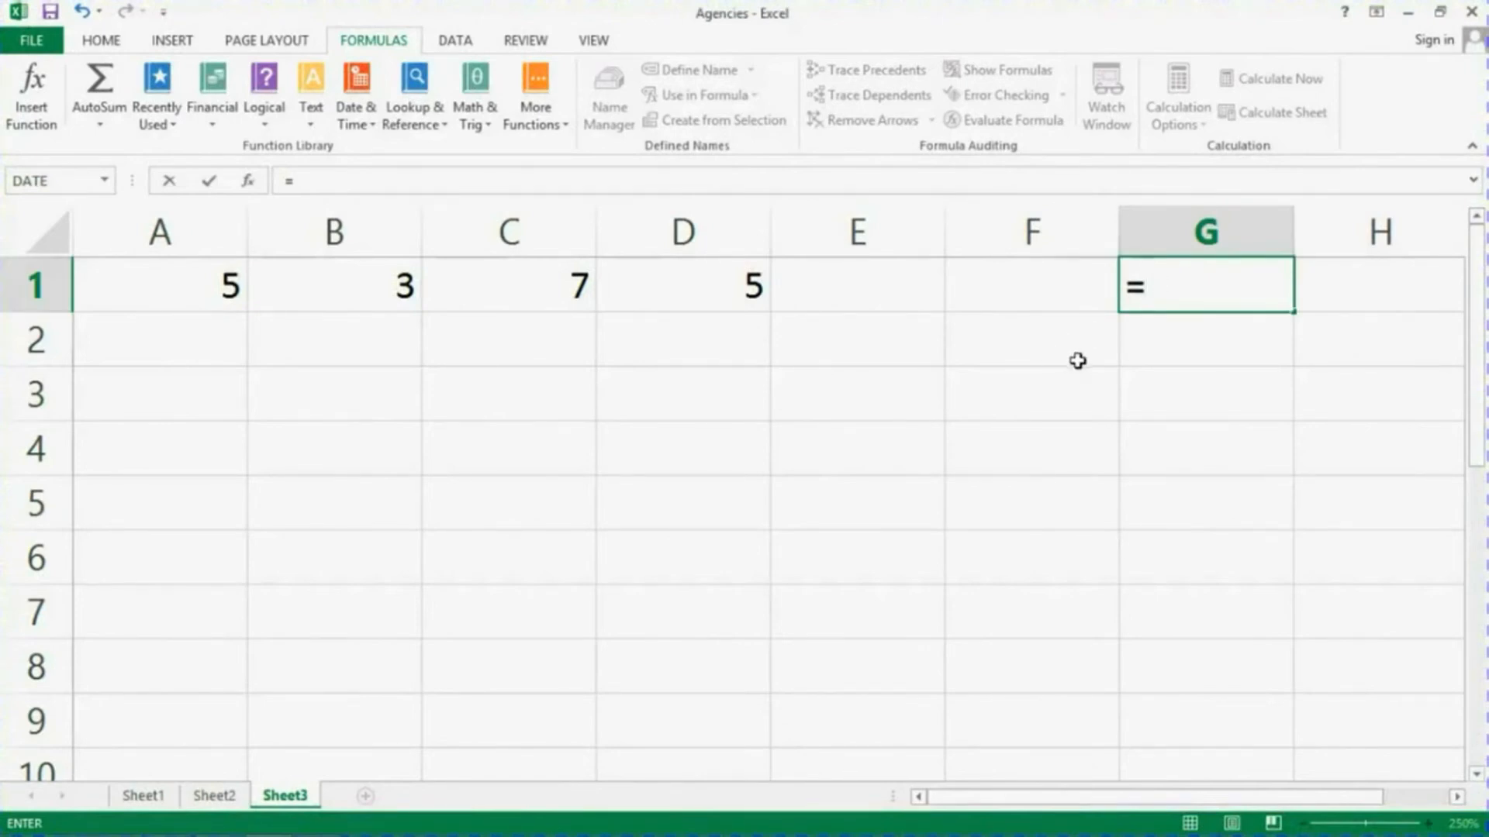
- Show the operator symbols =, +, -, / and * one at a time in cell G1, erasing each one
{"action": "key", "text": "BackSpace"}
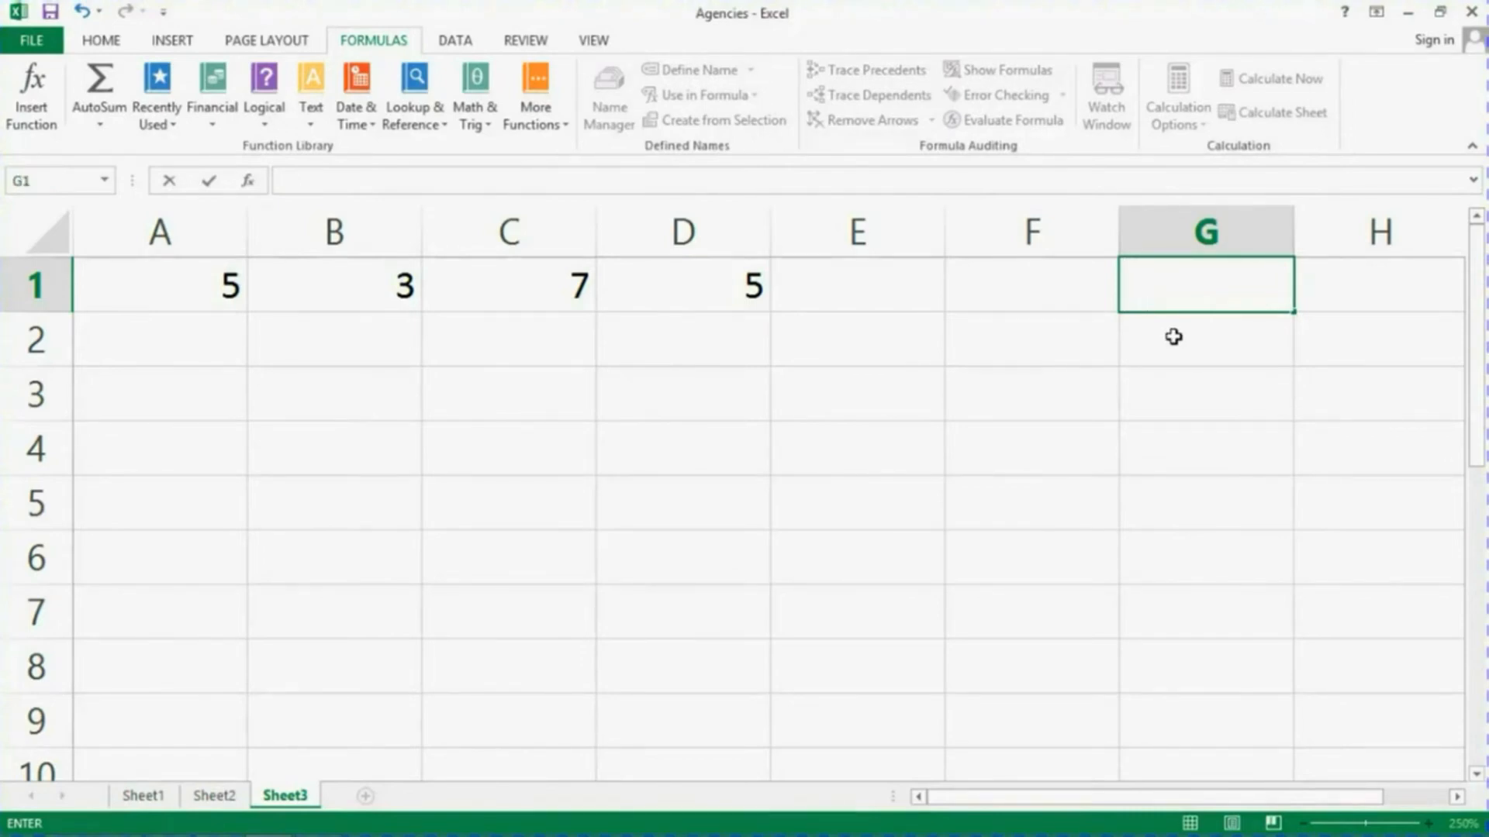
{"action": "type", "text": "+"}
{"action": "key", "text": "BackSpace"}
{"action": "type", "text": "-"}
{"action": "key", "text": "BackSpace"}
{"action": "type", "text": "?"}
{"action": "key", "text": "BackSpace"}
{"action": "type", "text": "/"}
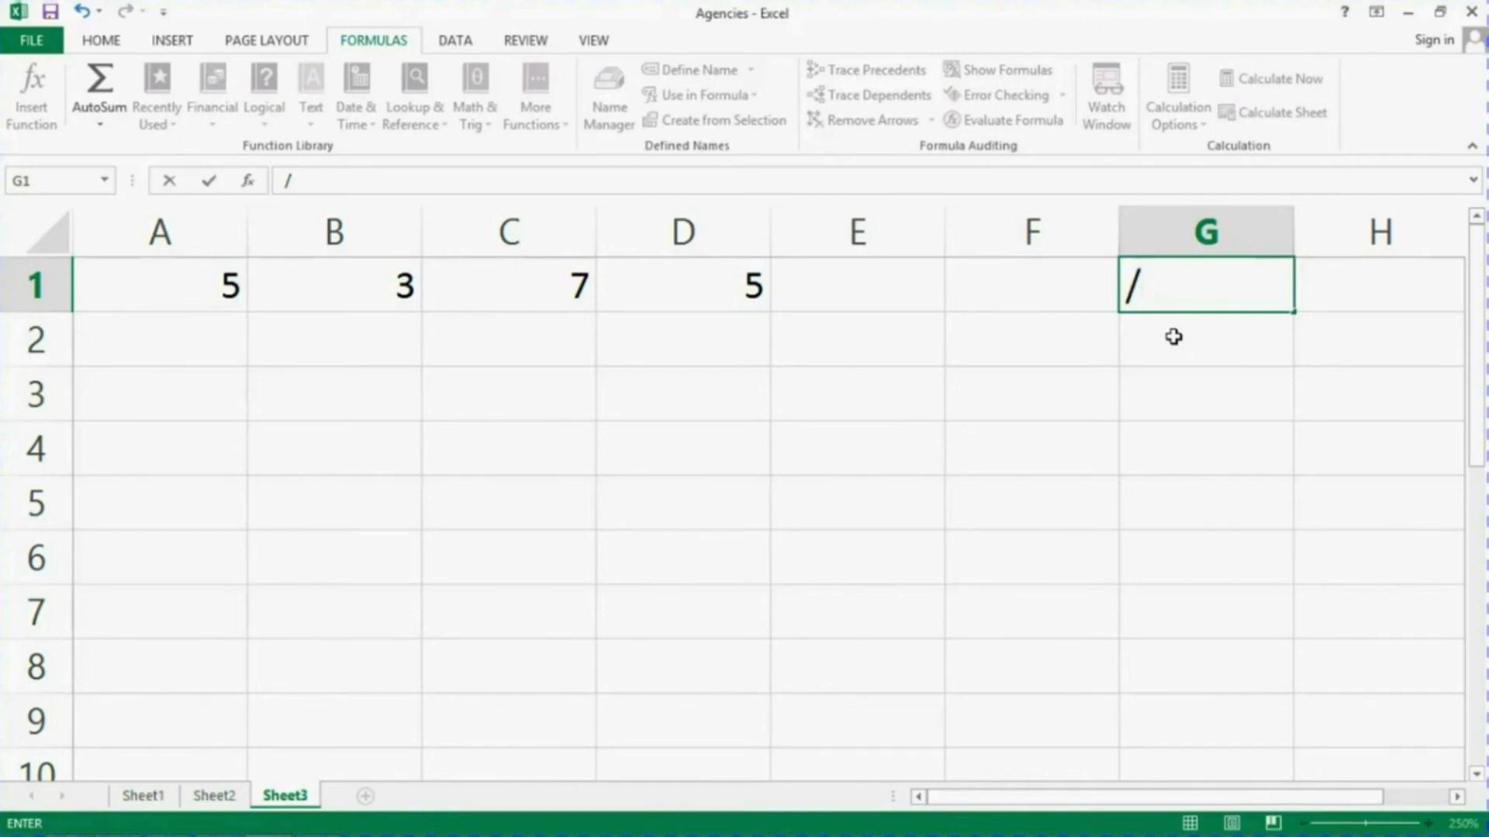
{"action": "key", "text": "BackSpace"}
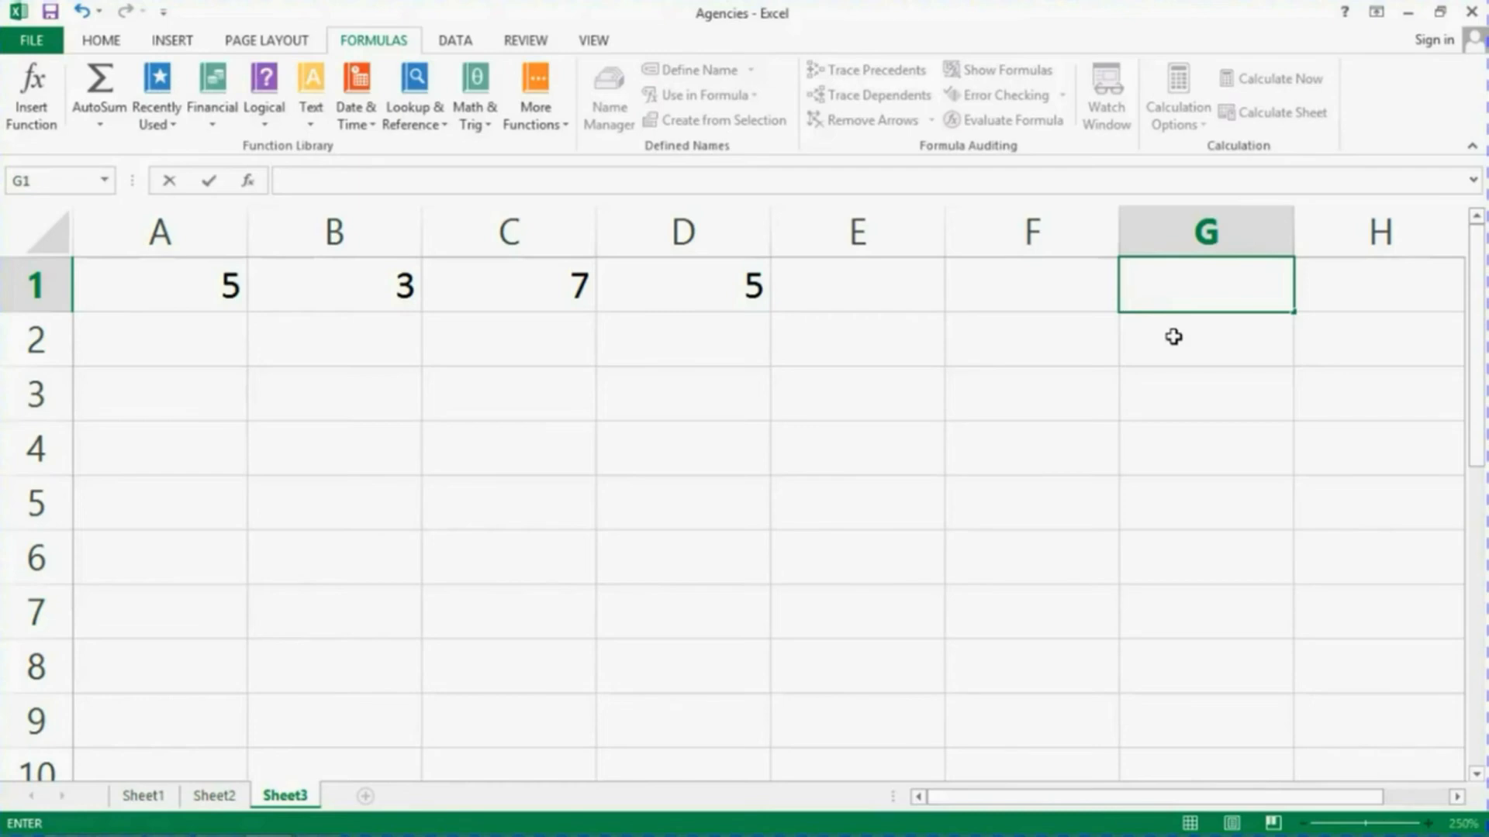
{"action": "type", "text": "*"}
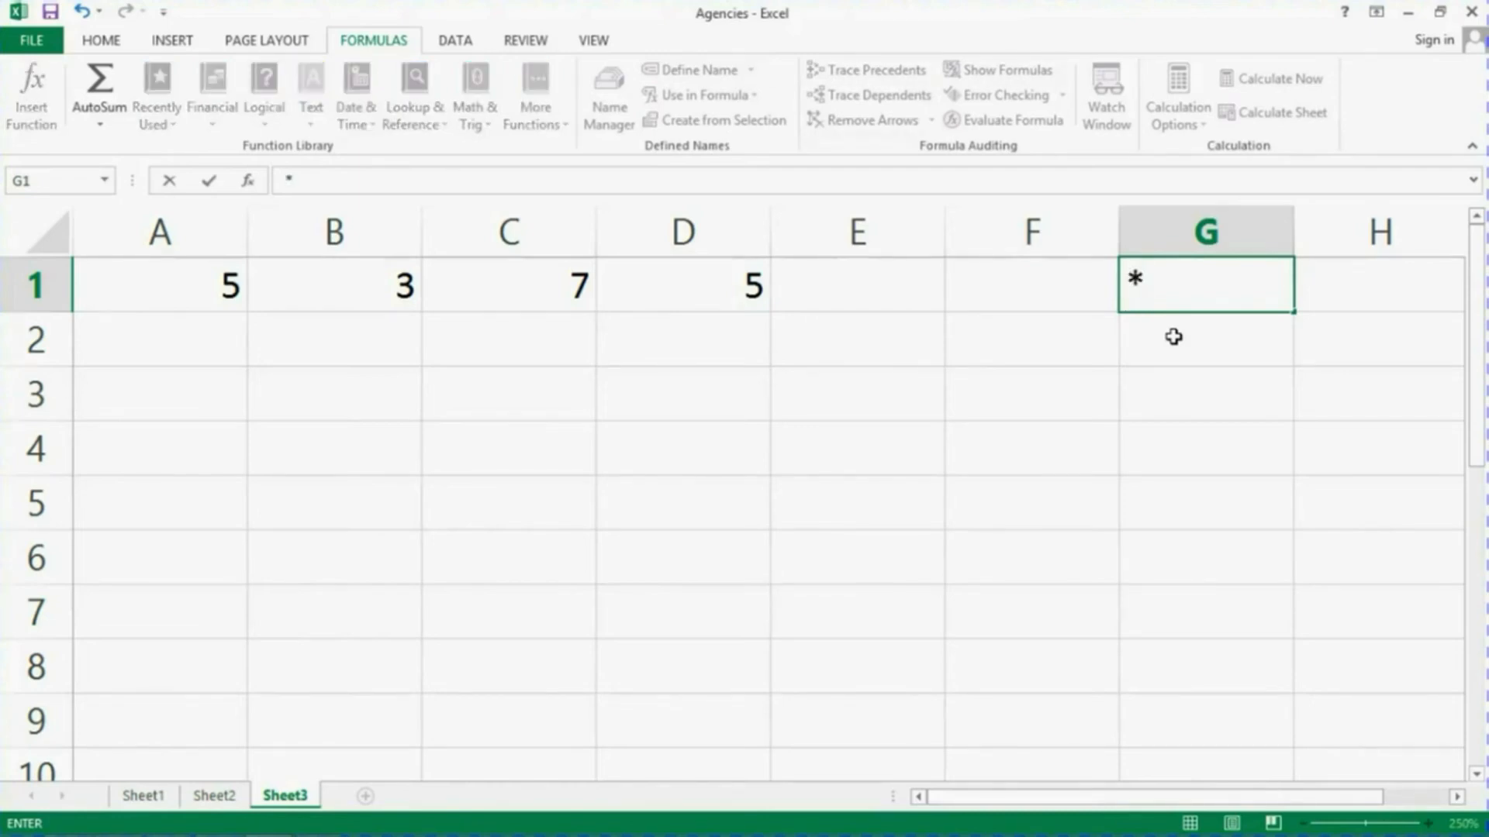
{"action": "key", "text": "BackSpace"}
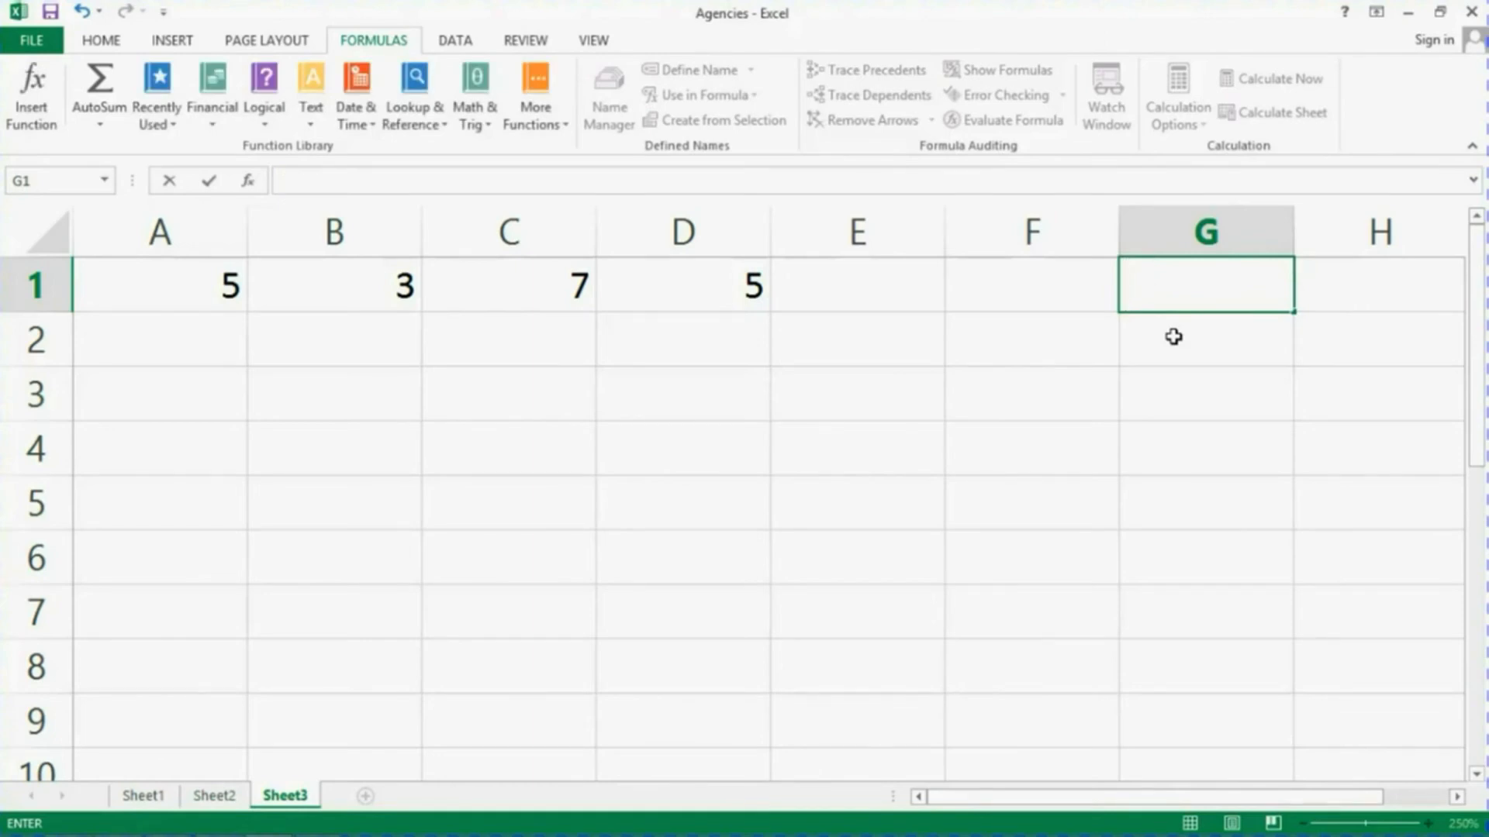
- Write the function names =min and =max in turn in cell G1, erasing each name but keeping the equals sign
{"action": "type", "text": "=min"}
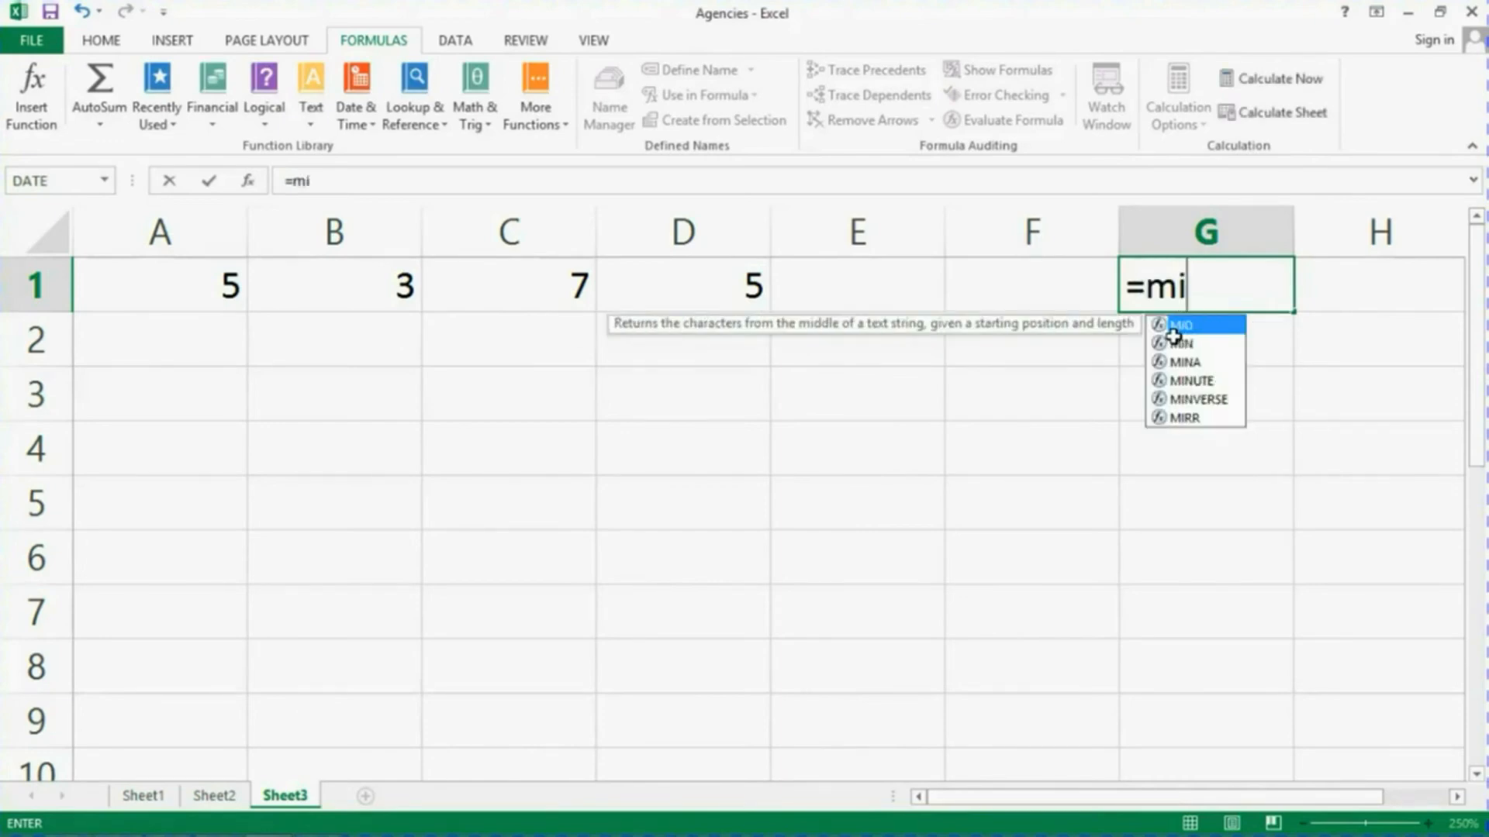
{"action": "key", "text": "BackSpace"}
{"action": "key", "text": "BackSpace"}
{"action": "type", "text": "ax"}
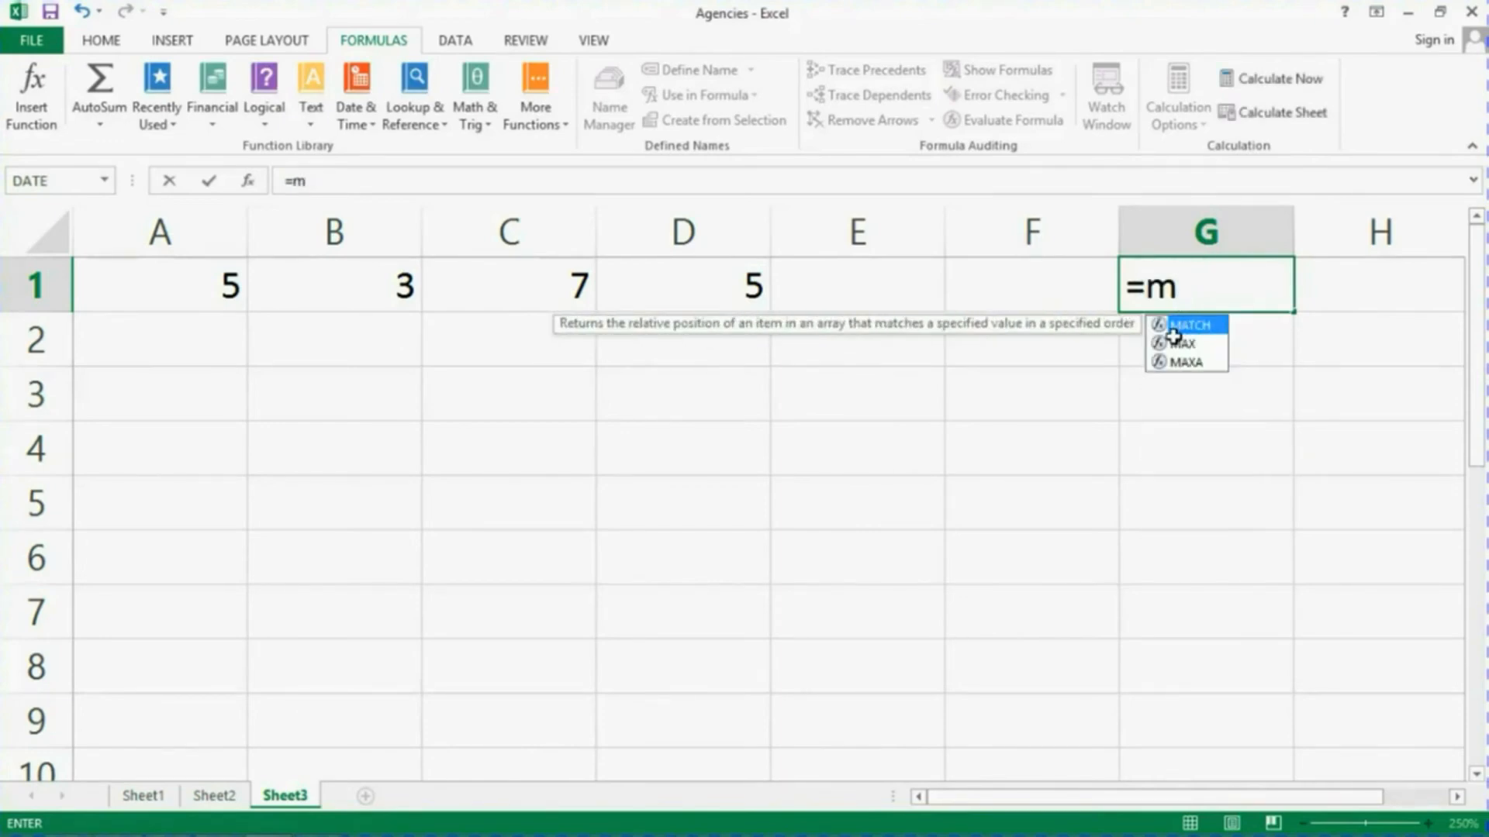
{"action": "key", "text": "BackSpace"}
{"action": "key", "text": "BackSpace"}
{"action": "key", "text": "BackSpace"}
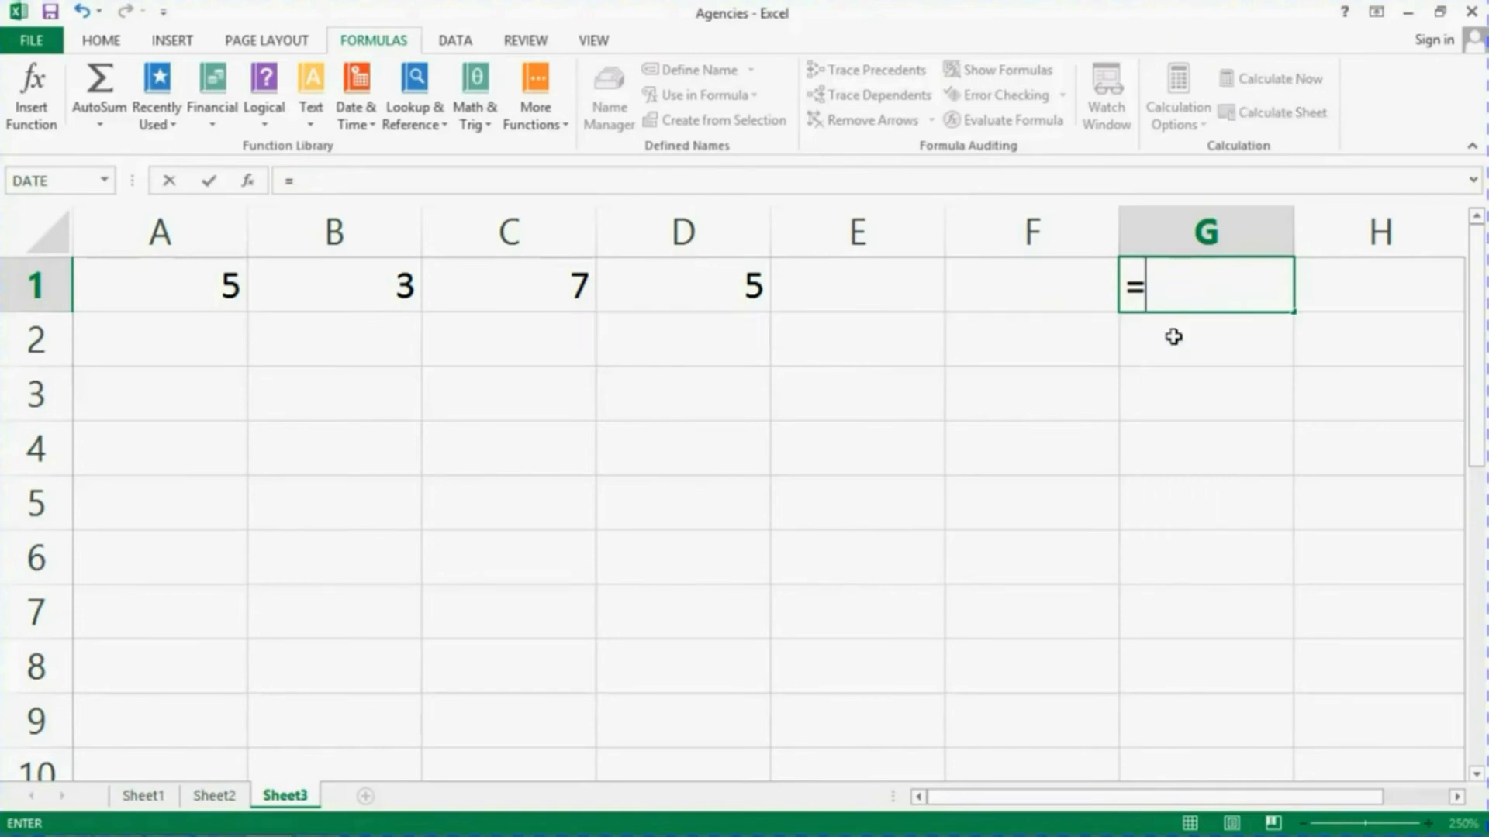
- Write the function names average and count in turn after the equals sign in cell G1, erasing each name
{"action": "type", "text": "aver"}
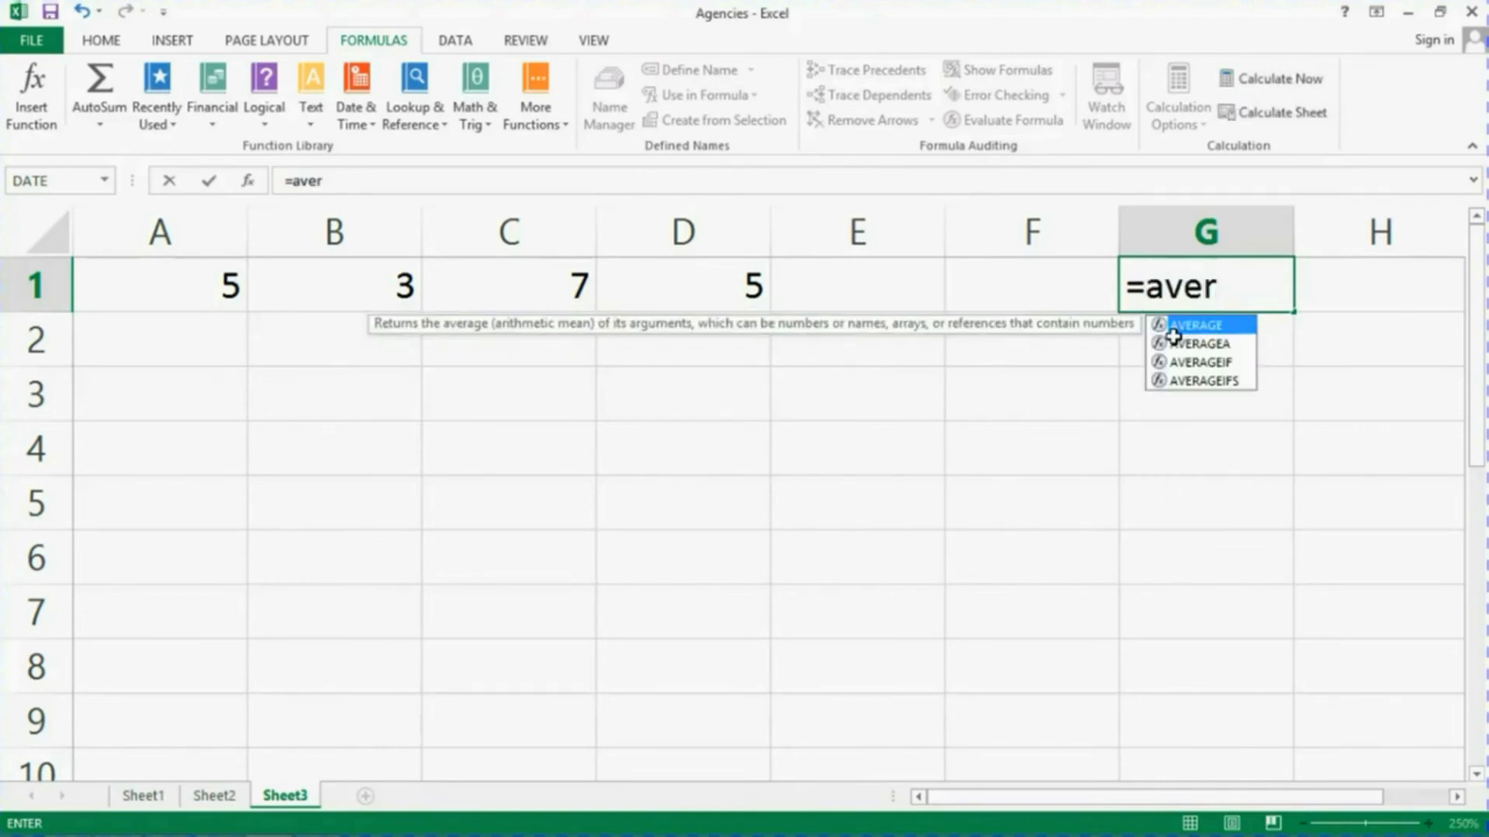
{"action": "type", "text": "age"}
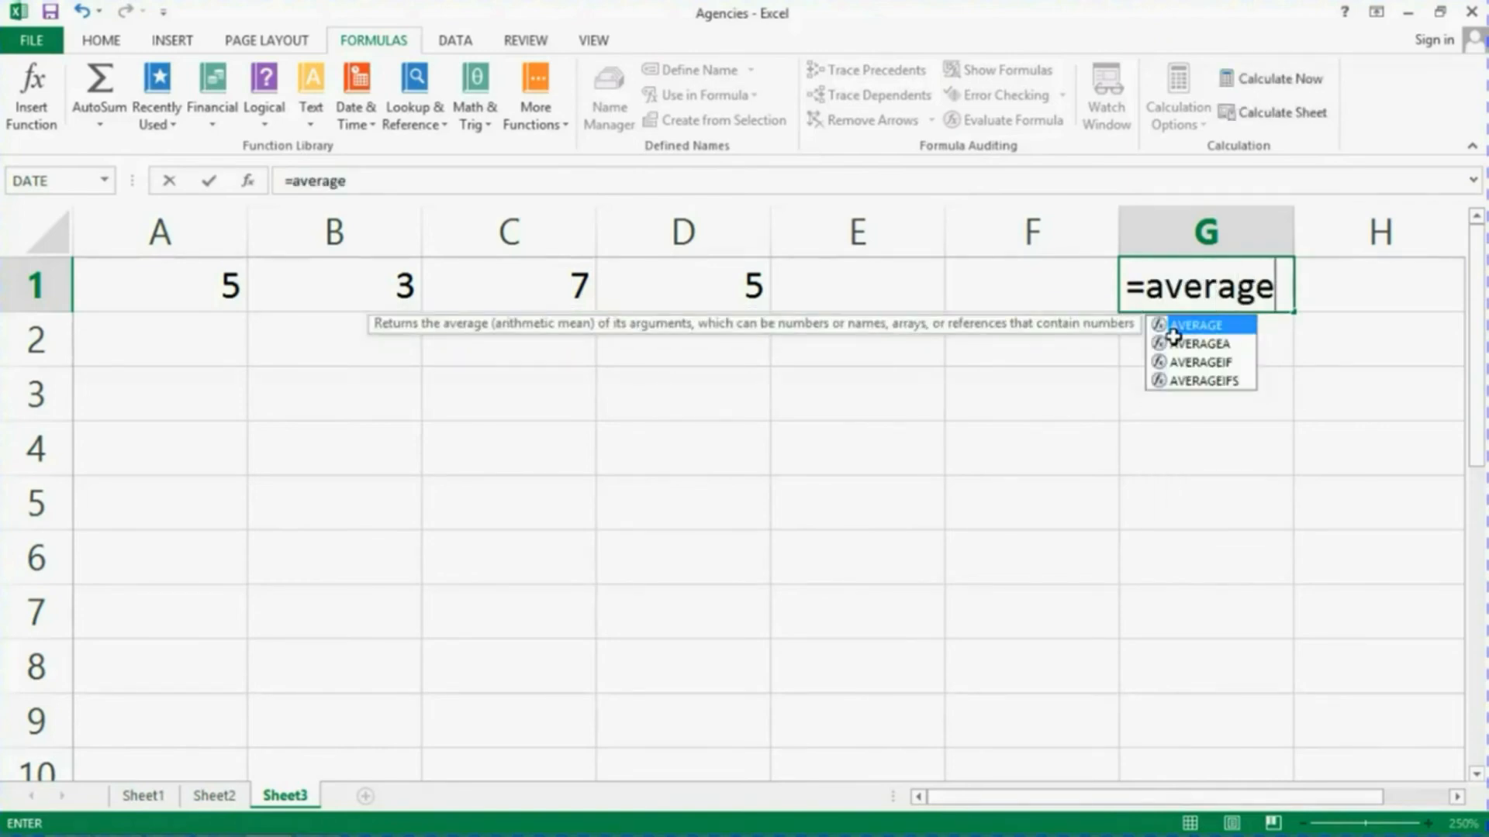
{"action": "key", "text": "BackSpace"}
{"action": "key", "text": "BackSpace"}
{"action": "key", "text": "BackSpace"}
{"action": "key", "text": "BackSpace"}
{"action": "key", "text": "BackSpace"}
{"action": "key", "text": "BackSpace"}
{"action": "key", "text": "BackSpace"}
{"action": "type", "text": "count"}
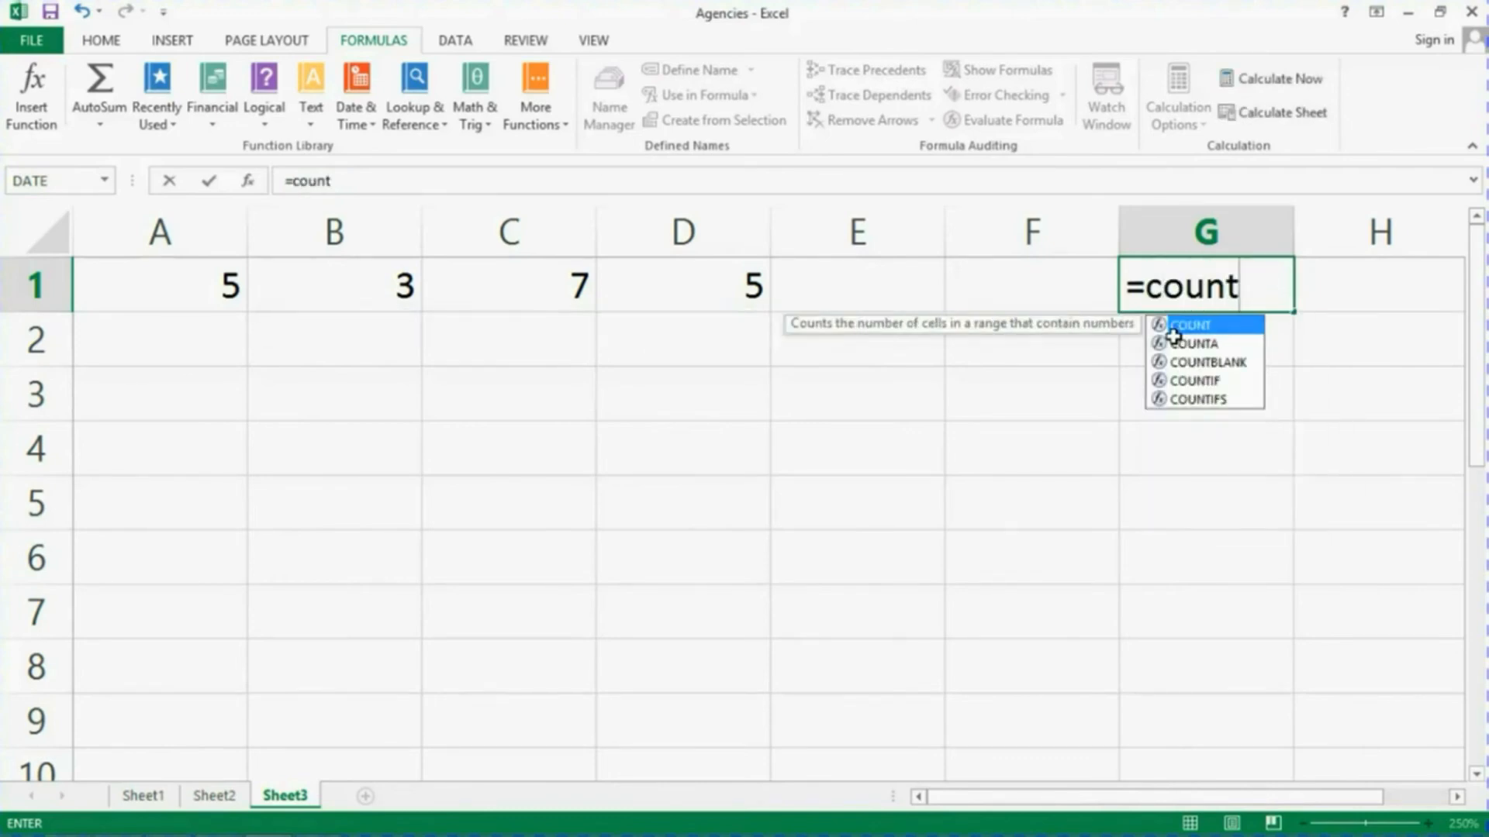
{"action": "key", "text": "BackSpace"}
{"action": "key", "text": "BackSpace"}
{"action": "key", "text": "BackSpace"}
{"action": "key", "text": "BackSpace"}
{"action": "key", "text": "BackSpace"}
- Replace the function name in cell G1 with a handwritten sum formula, =sum(A1:D1), and enter it
{"action": "type", "text": "sum"}
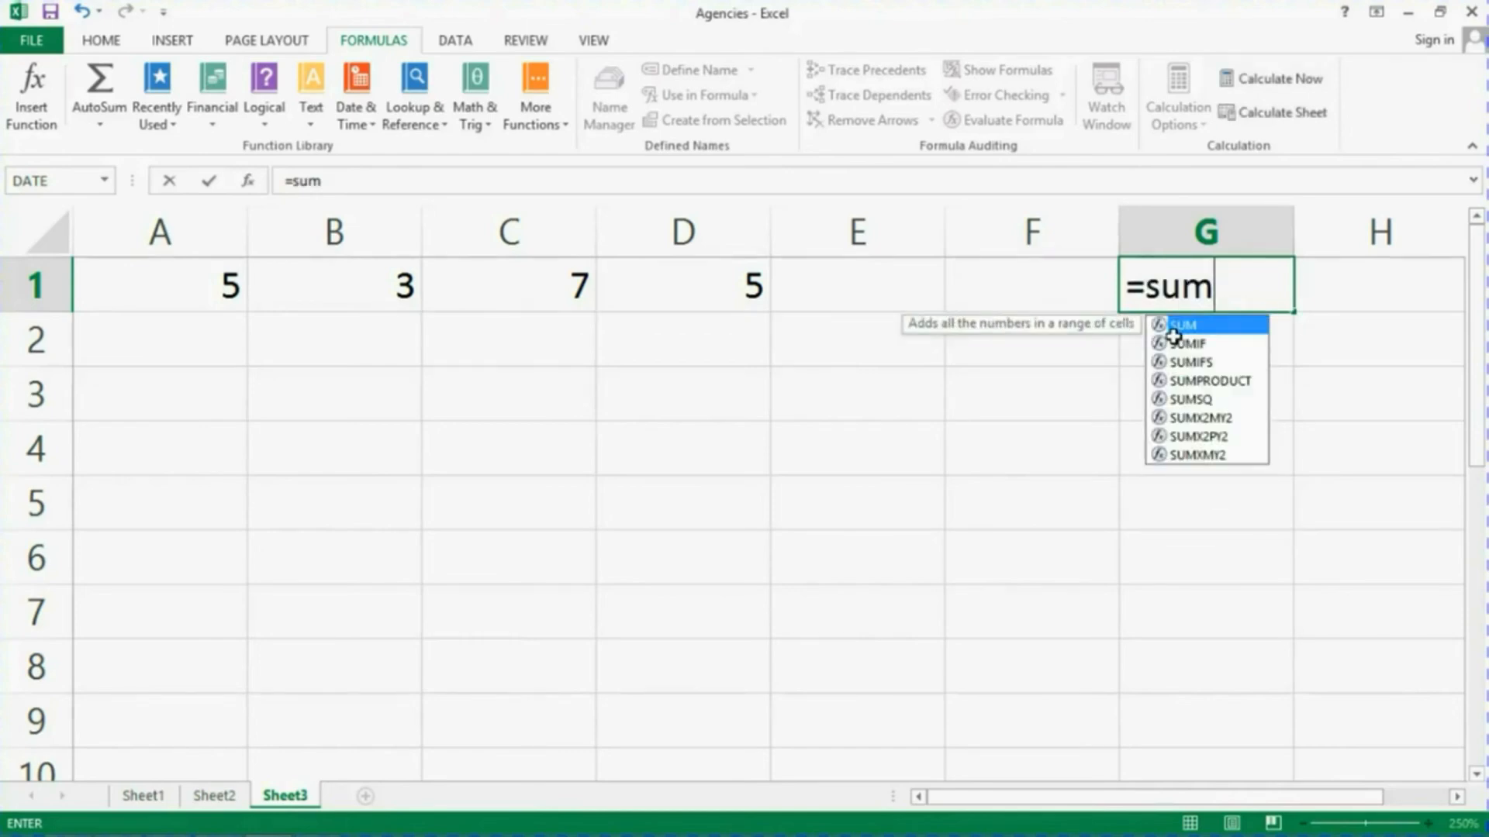
{"action": "type", "text": "("}
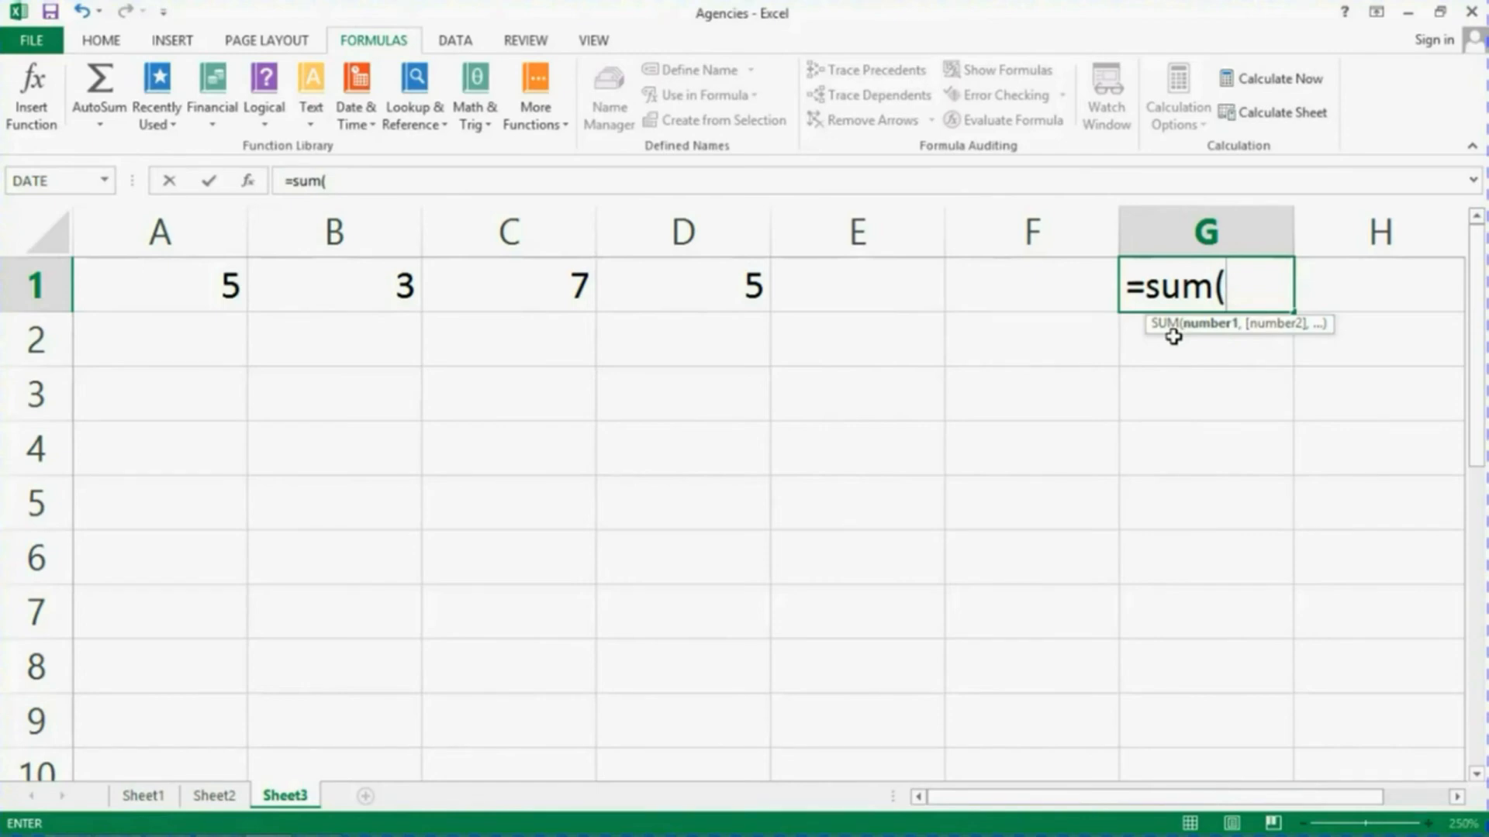
{"action": "type", "text": "A1"}
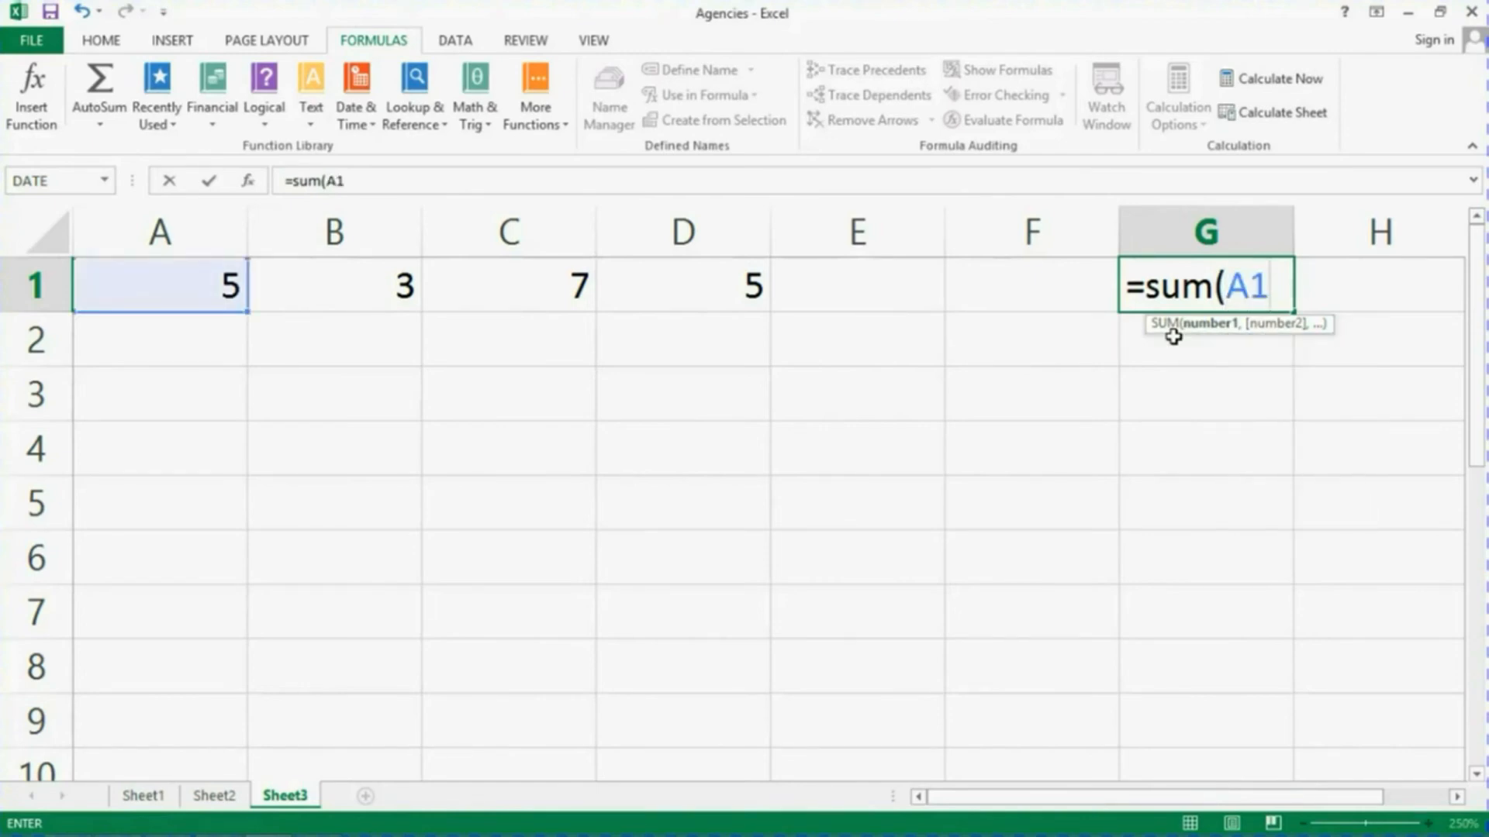
{"action": "type", "text": ":D"}
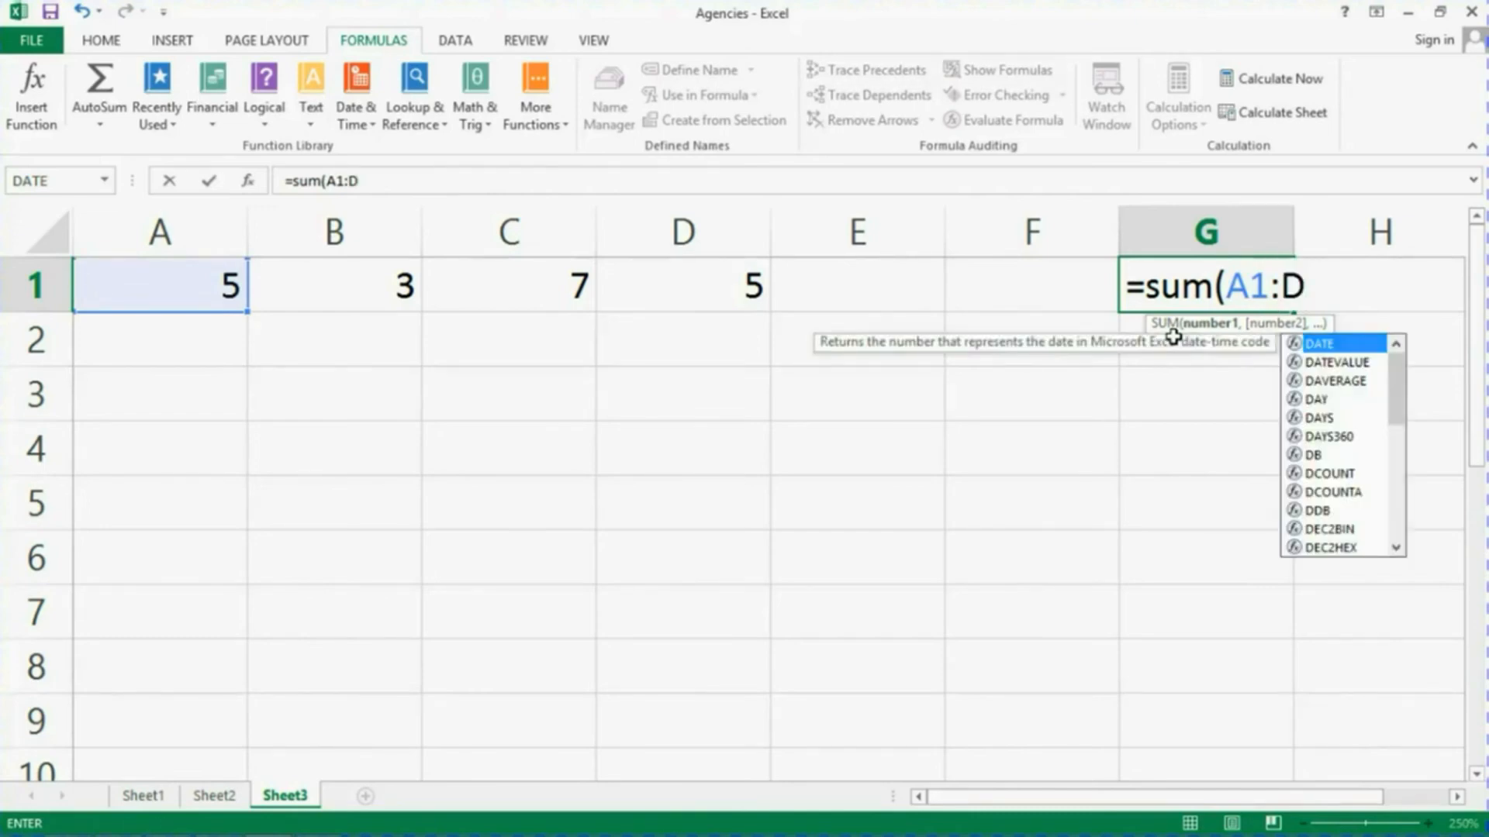
{"action": "type", "text": "1)"}
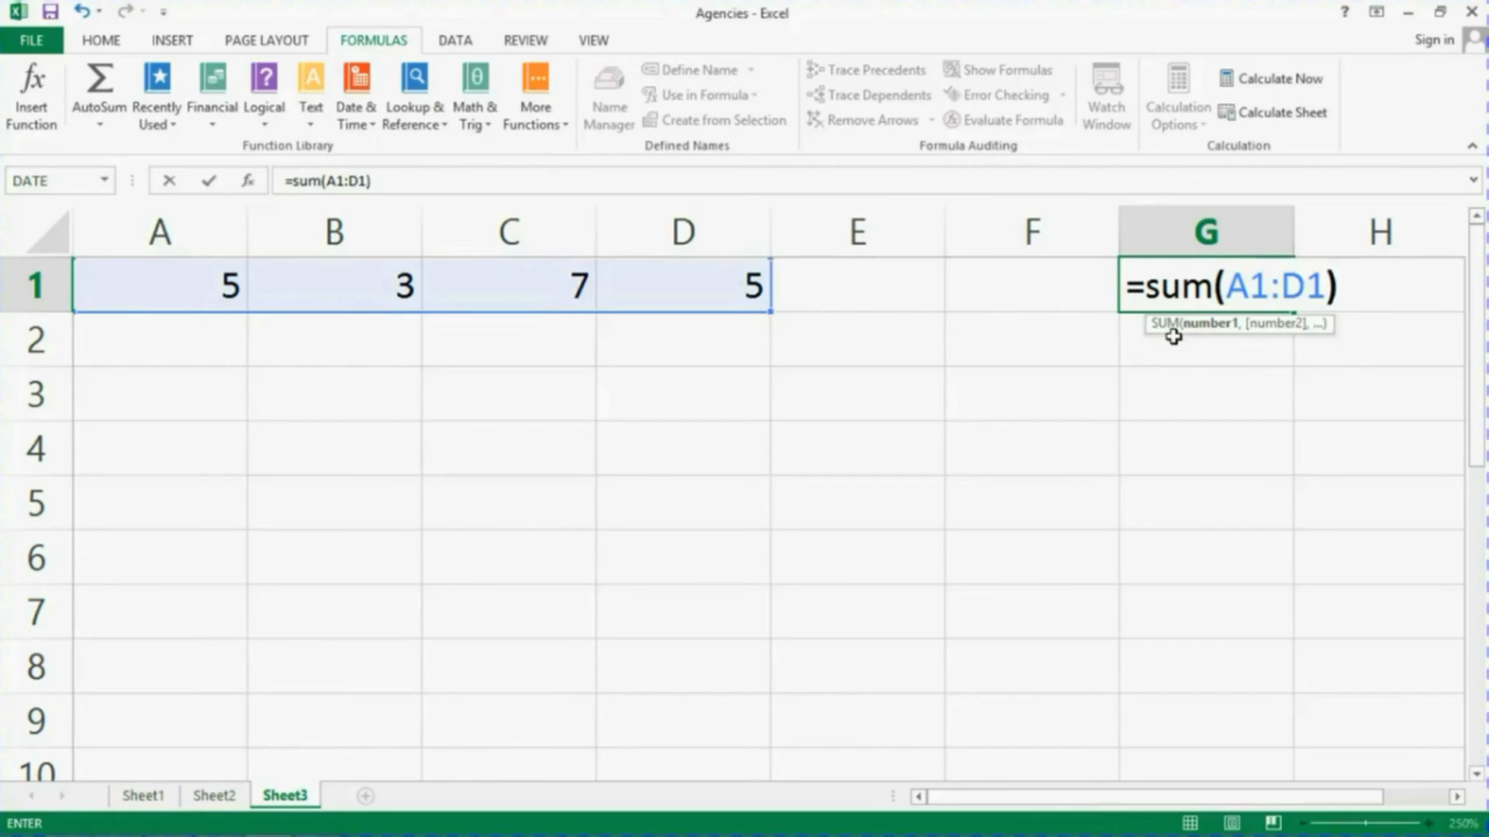
{"action": "key", "text": "Return"}
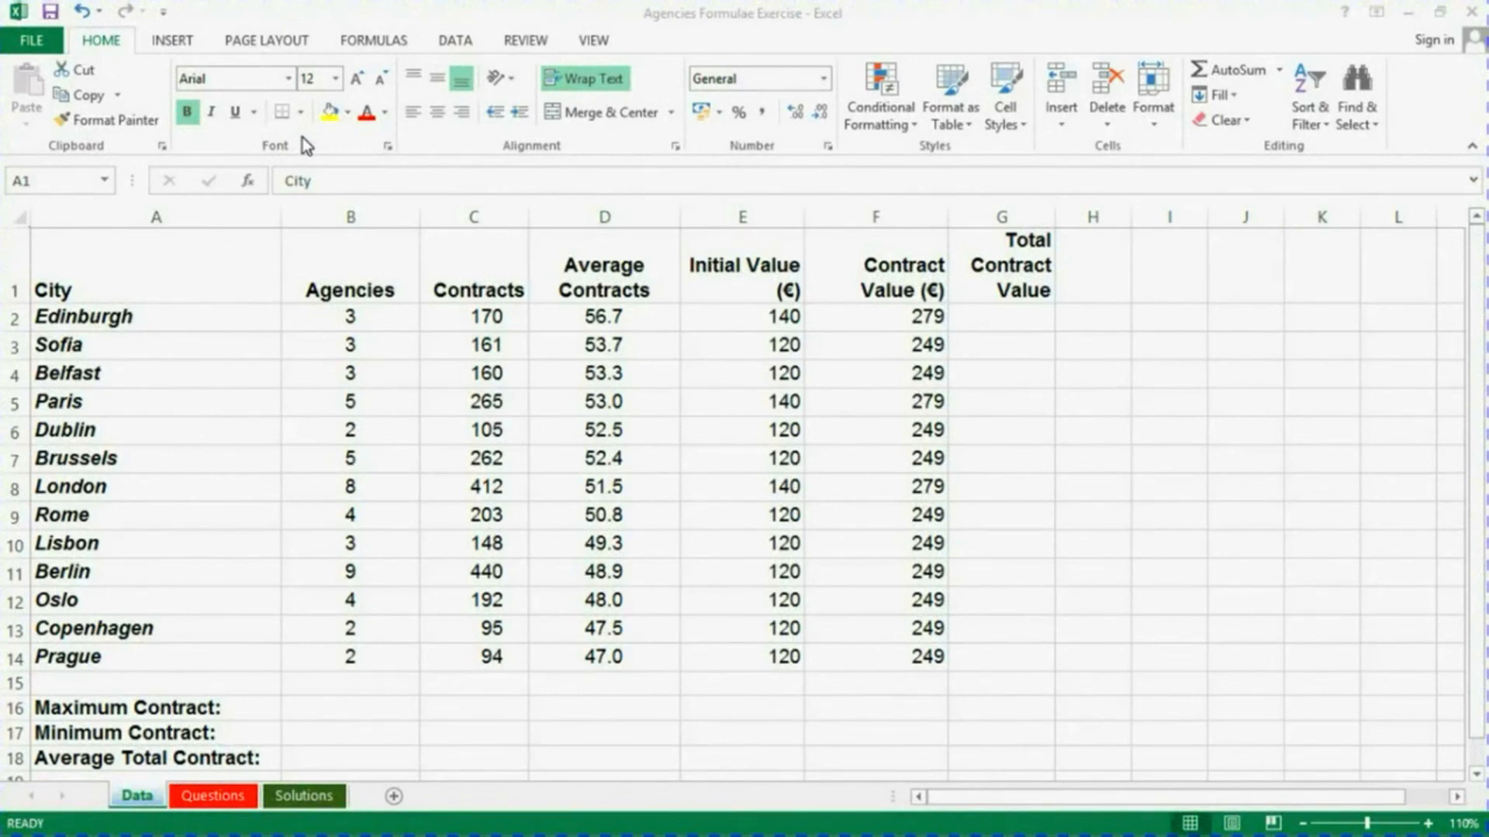
- Look through the Data, Questions and Solutions sheets of the Agencies Formulae Exercise workbook in turn
{"action": "left_click", "coordinate": [135, 799]}
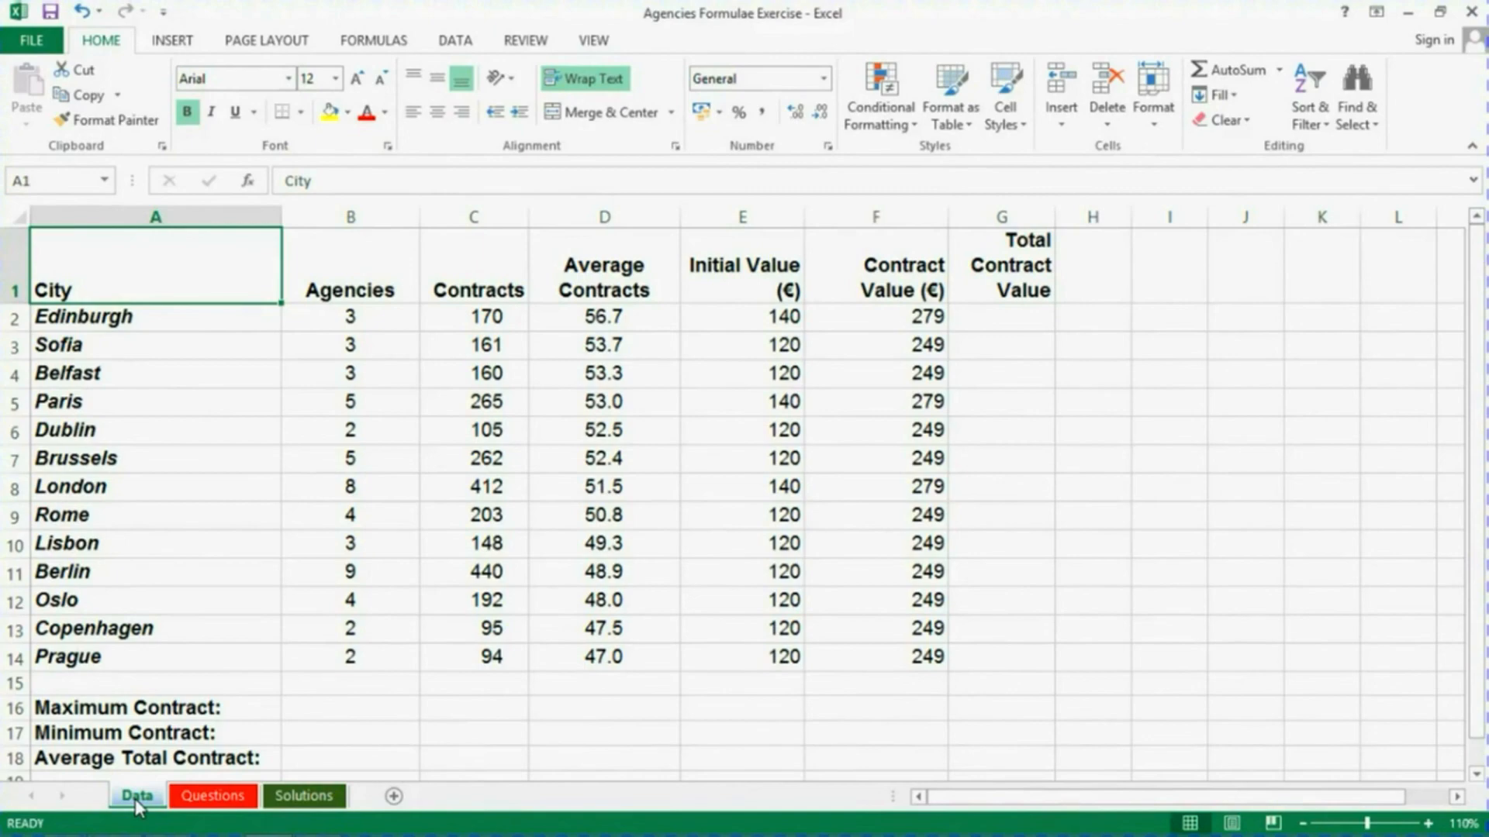
{"action": "left_click", "coordinate": [207, 799]}
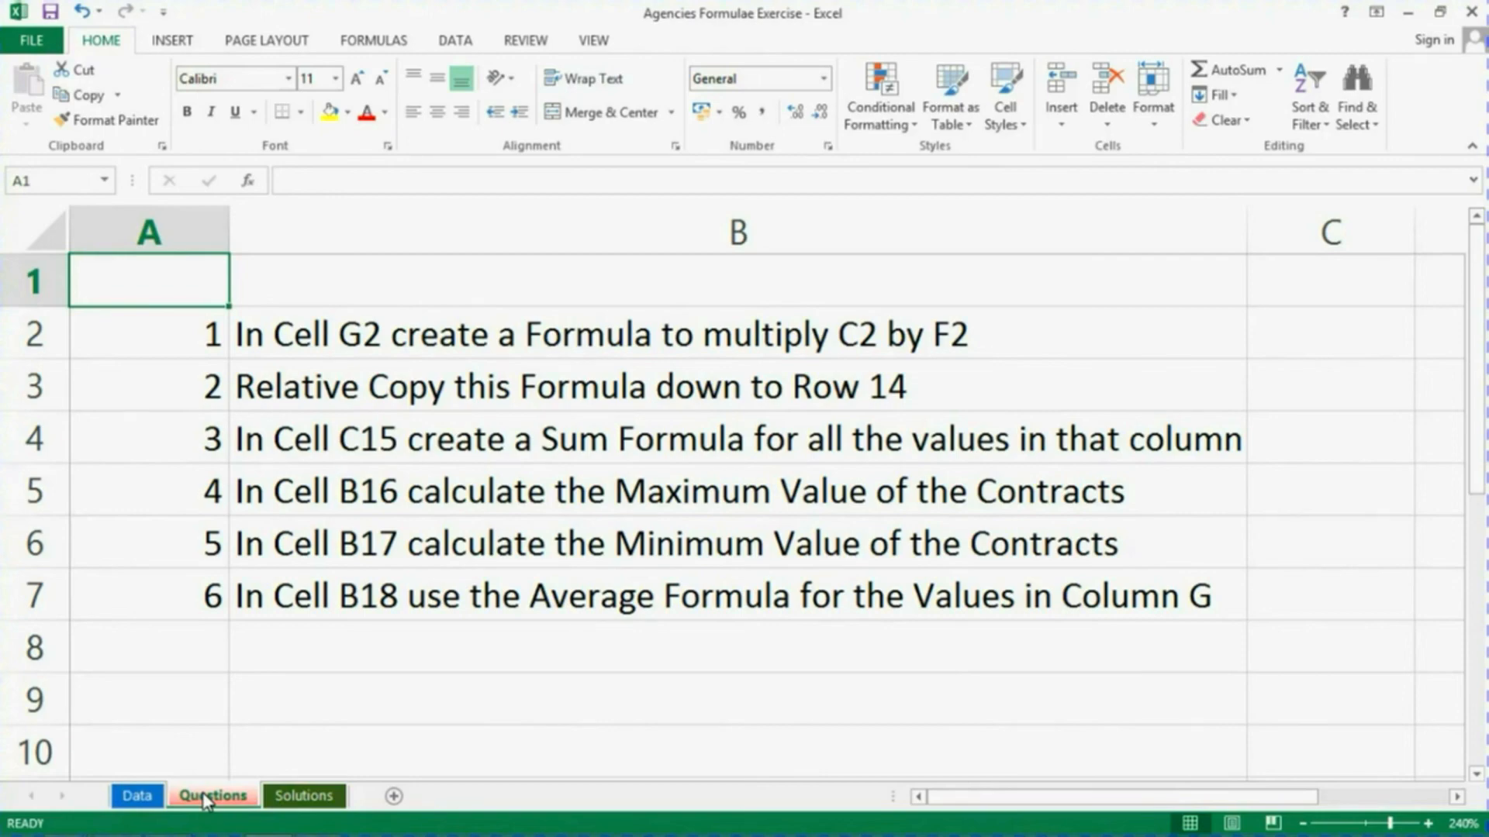
{"action": "left_click", "coordinate": [294, 796]}
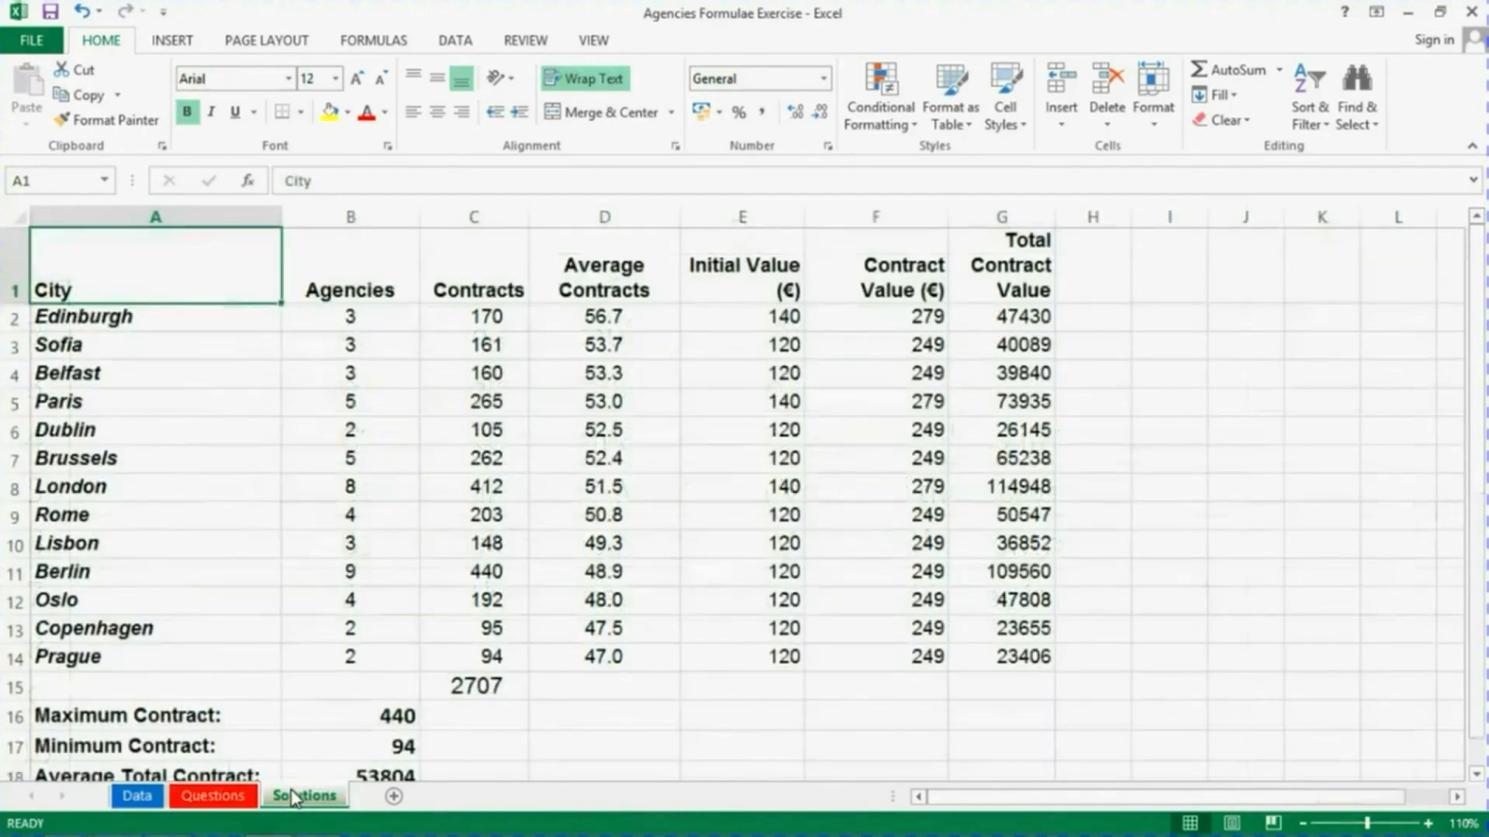